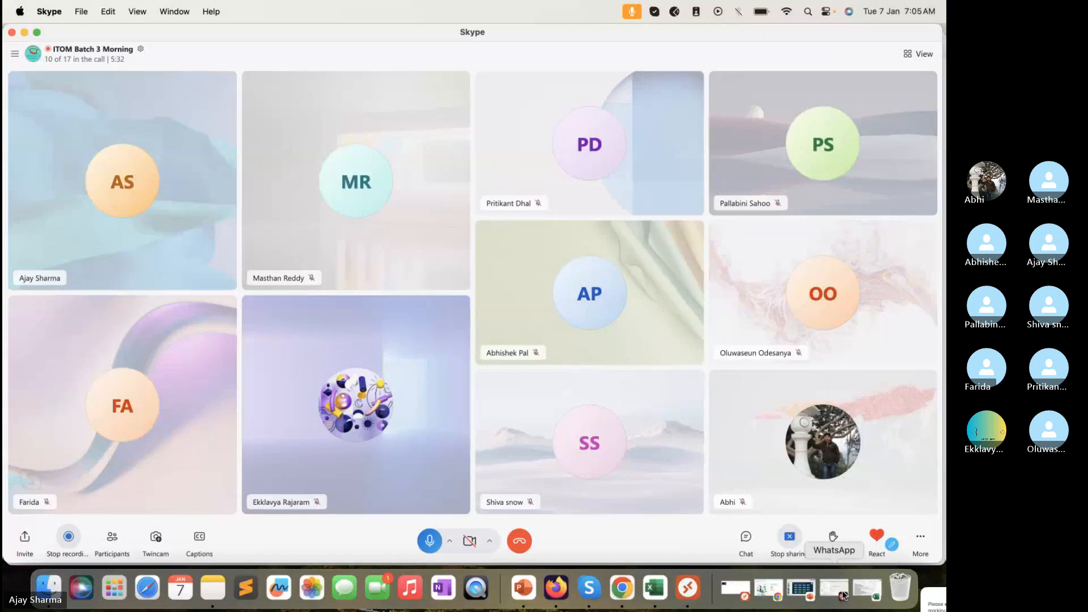
Shift the Skype meeting window slightly and make it a little narrower
{"action": "left_click_drag", "start_coordinate": [702, 34], "coordinate": [710, 34]}
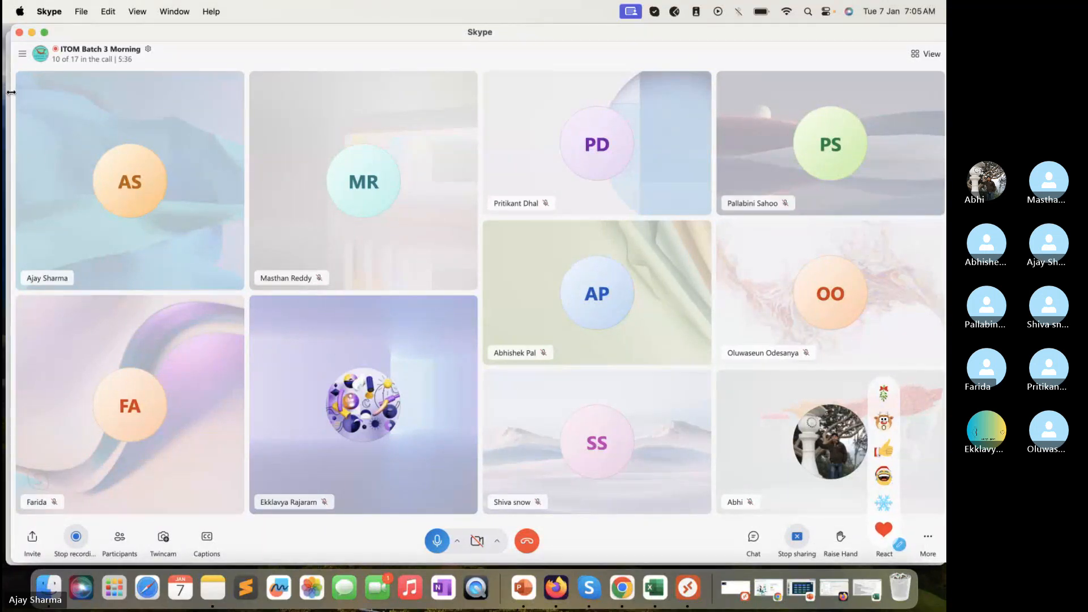
{"action": "left_click_drag", "start_coordinate": [7, 90], "coordinate": [21, 92]}
Bring Firefox forward and narrow it slightly while the lab instance's Admin Home loads
{"action": "left_click", "coordinate": [10, 117]}
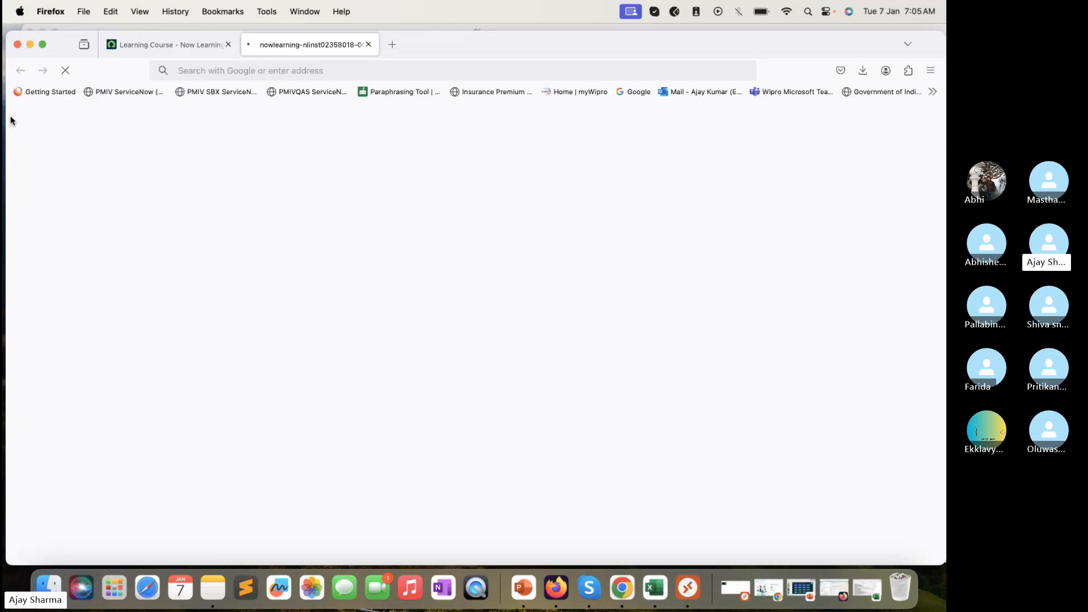
{"action": "left_click_drag", "start_coordinate": [945, 152], "coordinate": [934, 152]}
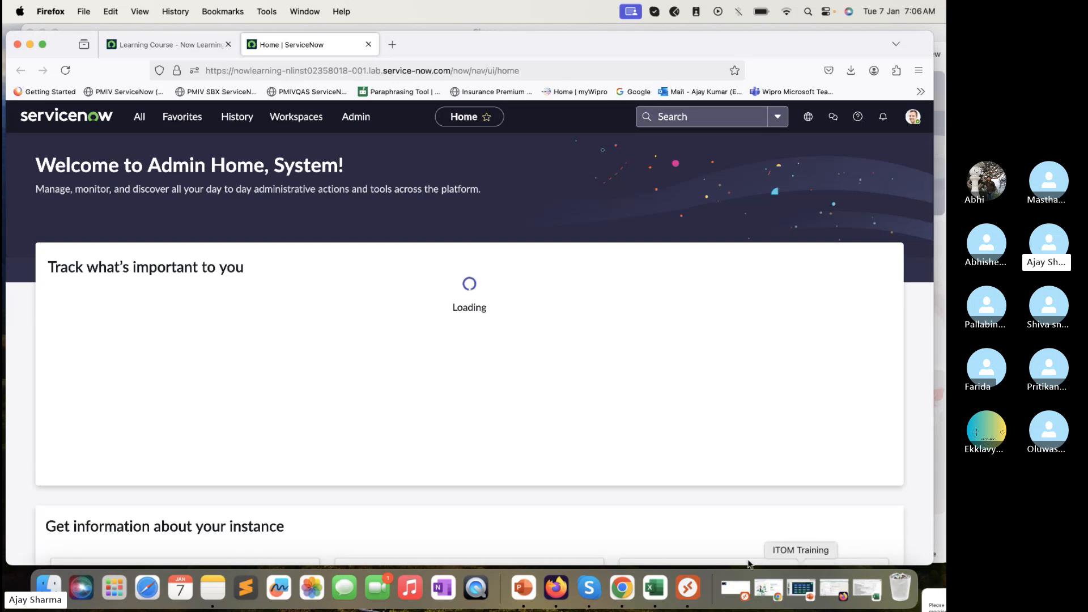
Start connecting to the saved MID server PC and paste the Administrator username from the course page
{"action": "left_click", "coordinate": [699, 592]}
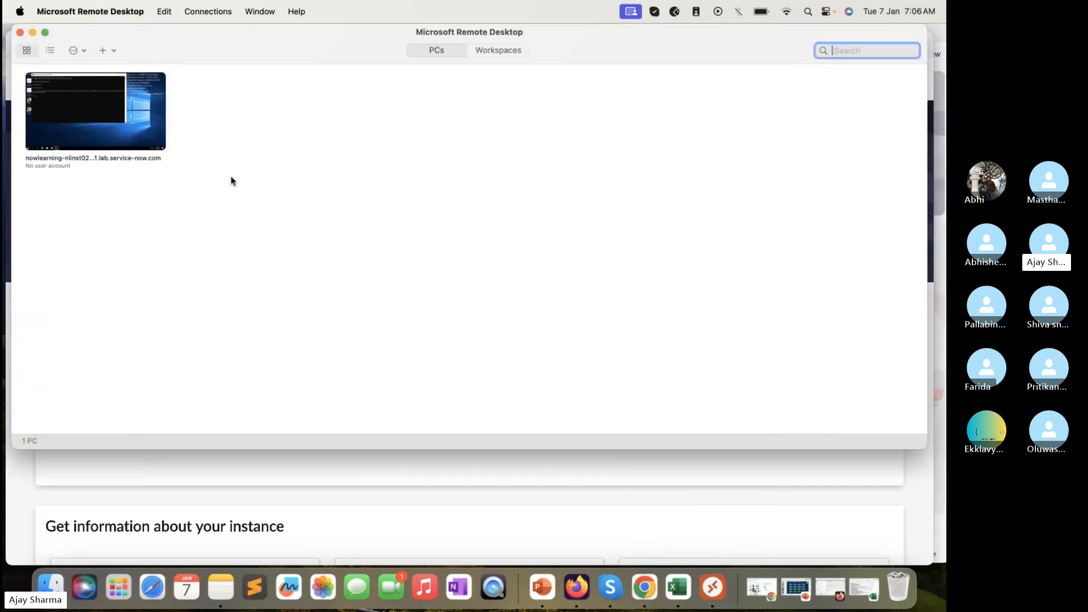
{"action": "double_click", "coordinate": [142, 121]}
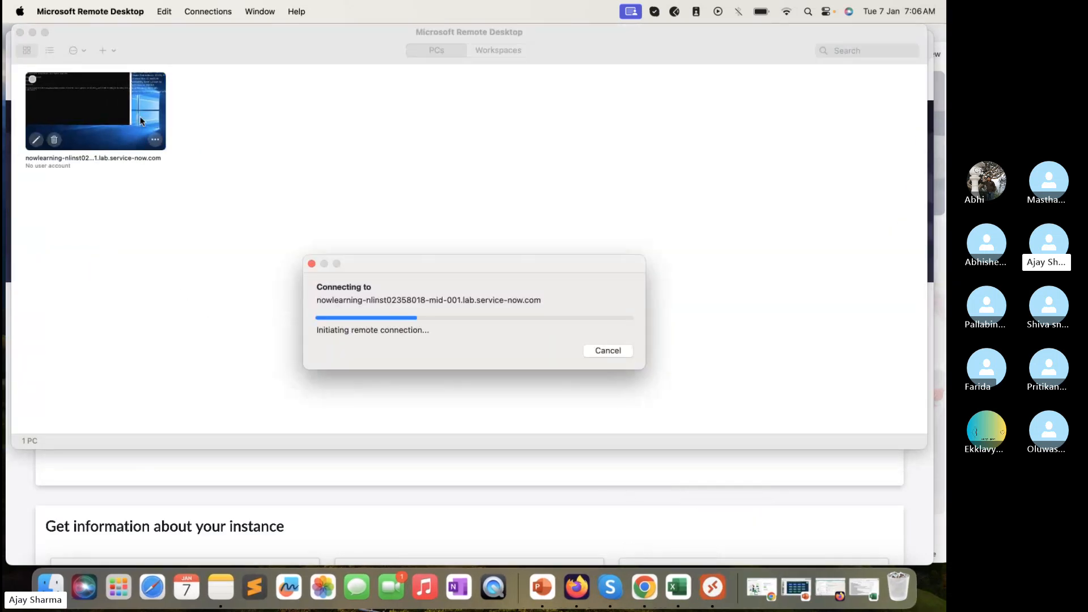
{"action": "left_click", "coordinate": [520, 501]}
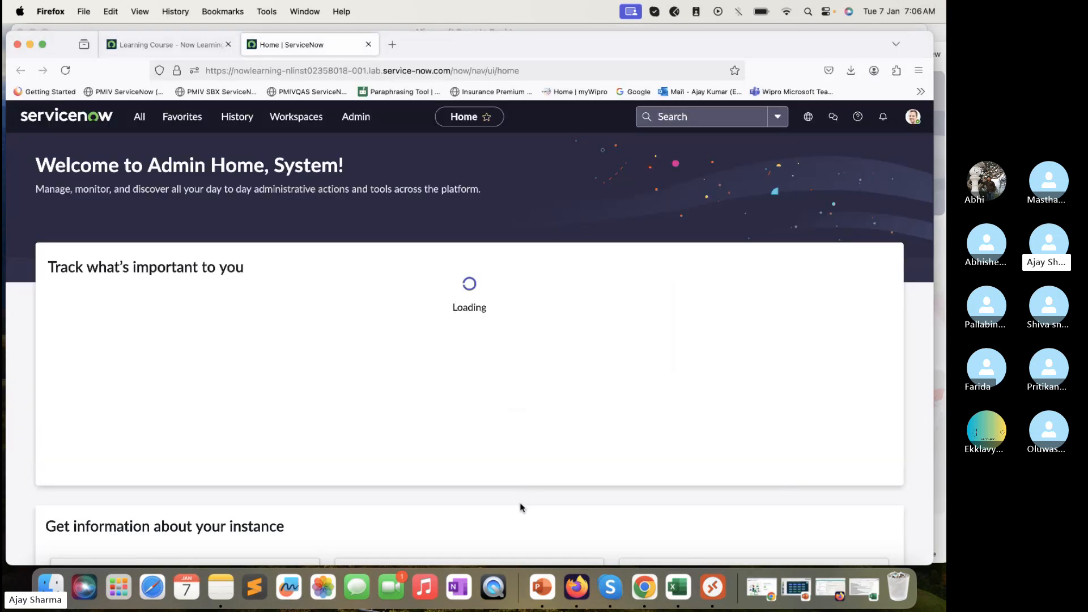
{"action": "left_click", "coordinate": [176, 49]}
{"action": "double_click", "coordinate": [677, 318]}
{"action": "key", "text": "super+c"}
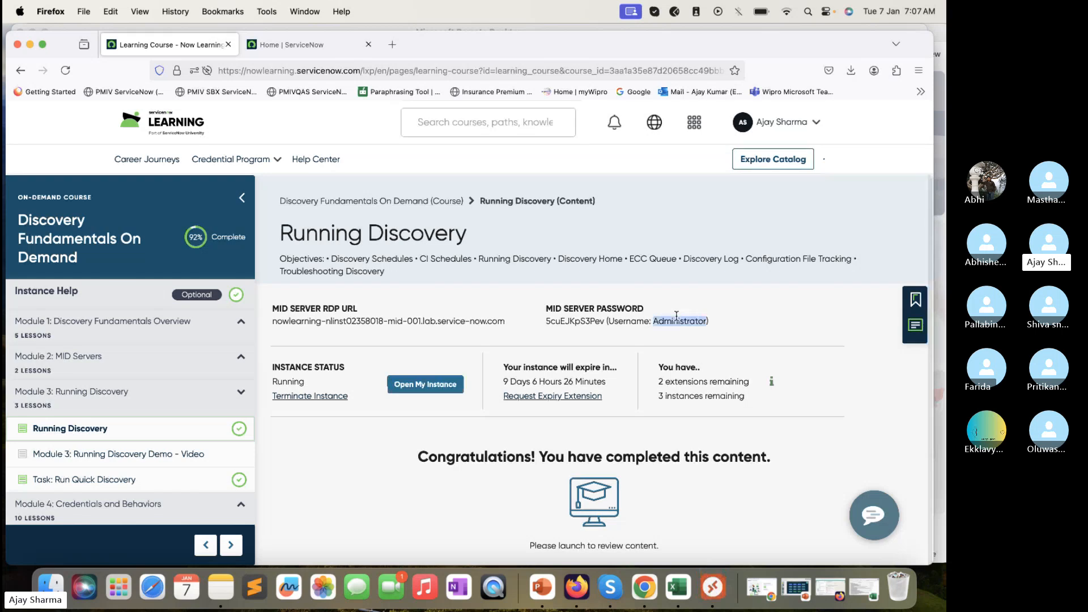
{"action": "left_click", "coordinate": [713, 587]}
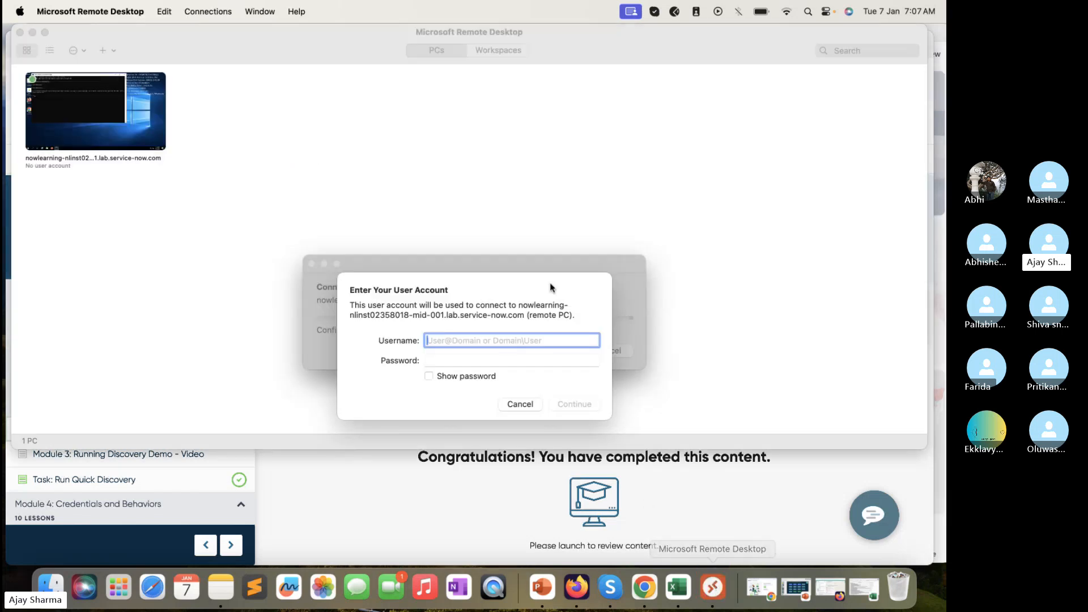
{"action": "key", "text": "super+v"}
Paste the MID server password from the course page, connect, and accept the certificate warning
{"action": "left_click", "coordinate": [425, 514]}
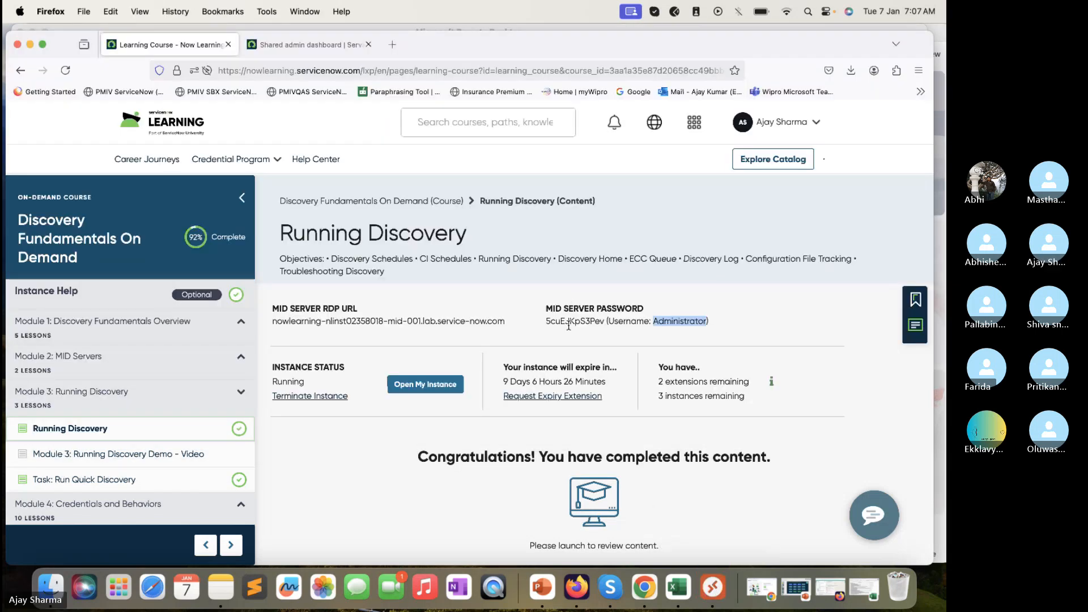
{"action": "double_click", "coordinate": [569, 321]}
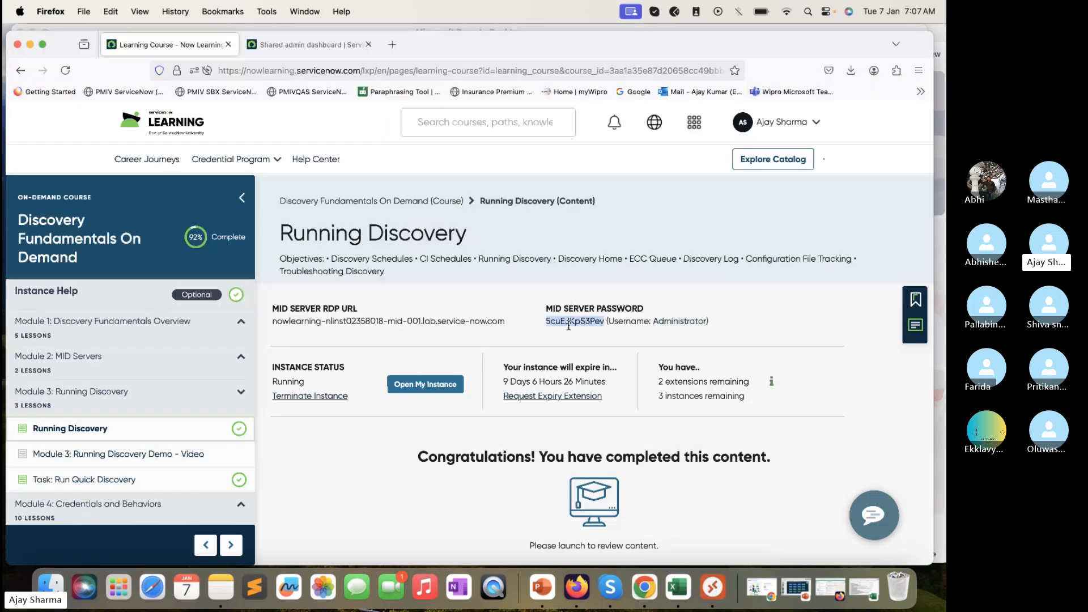
{"action": "left_click", "coordinate": [713, 587]}
{"action": "key", "text": "Tab"}
{"action": "key", "text": "super+v"}
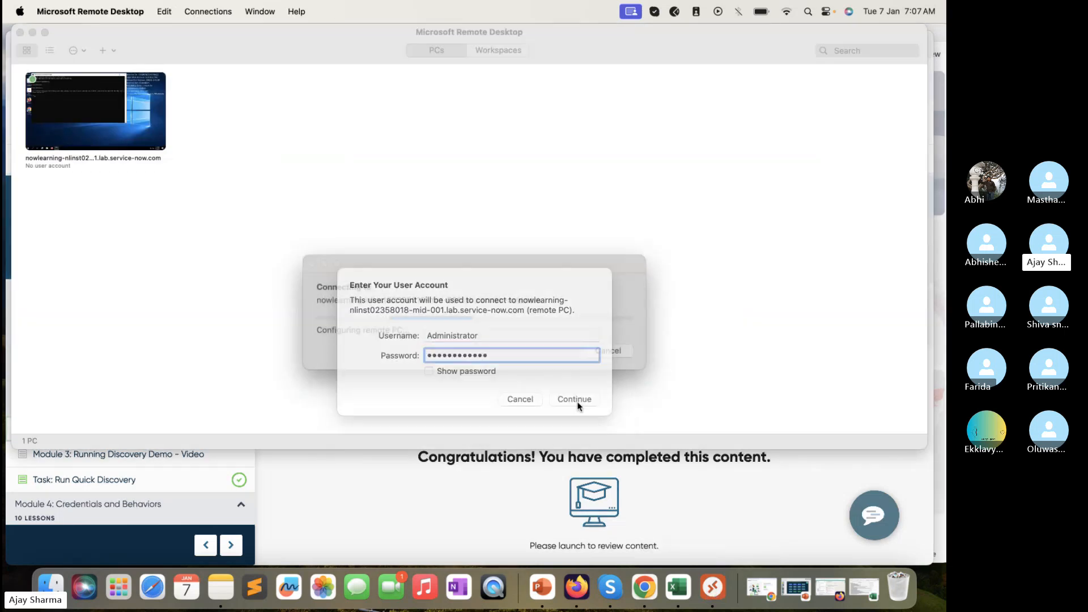
{"action": "left_click", "coordinate": [575, 400]}
{"action": "left_click", "coordinate": [618, 365]}
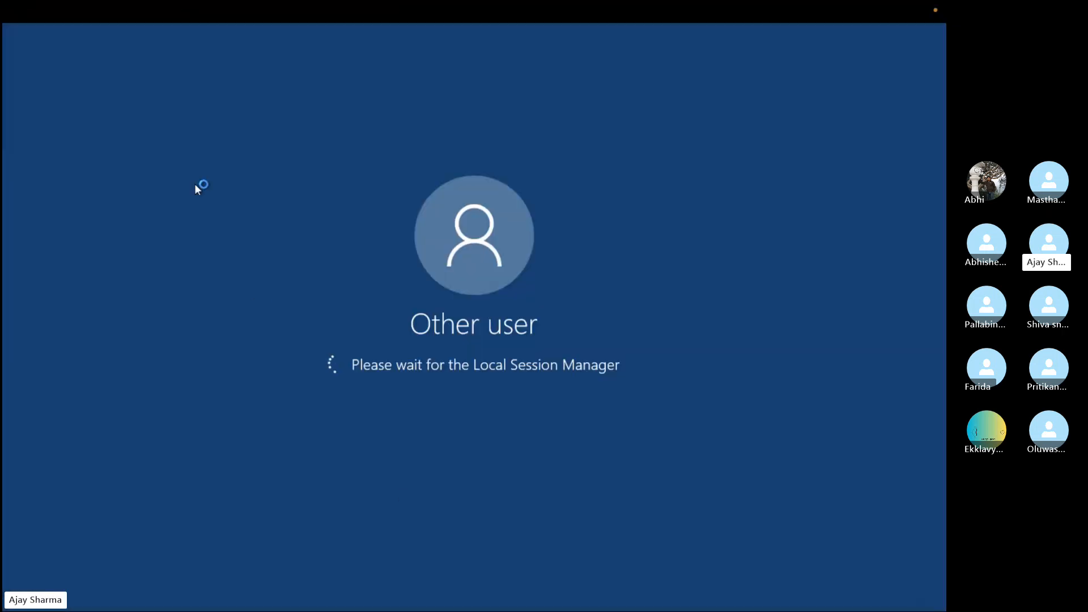
Take the remote session out of full screen and enlarge its window wider and taller
{"action": "mouse_move", "coordinate": [47, 12]}
{"action": "left_click", "coordinate": [38, 33]}
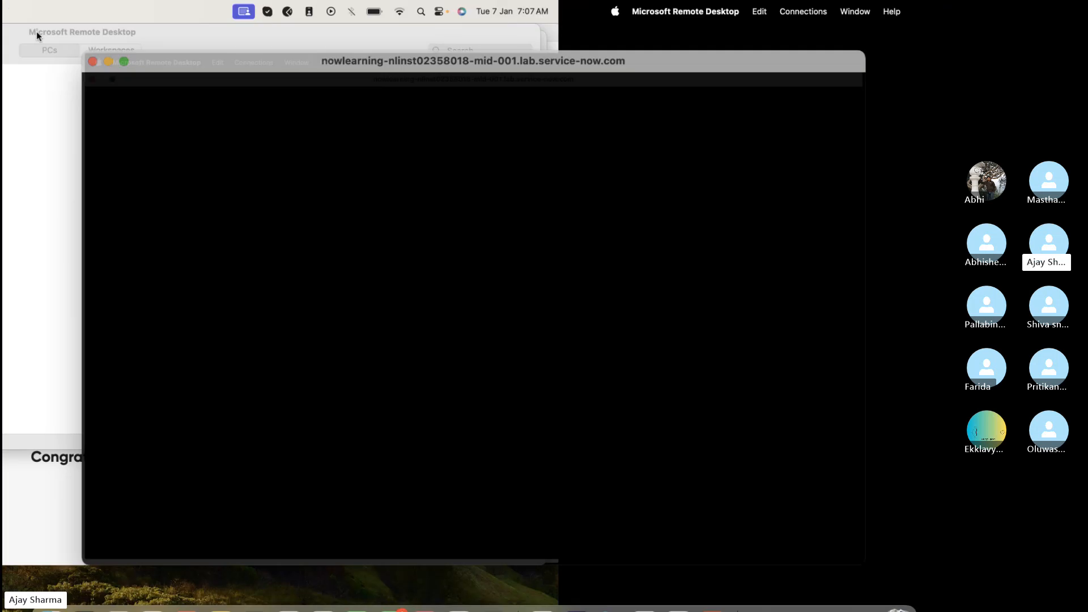
{"action": "left_click", "coordinate": [90, 276]}
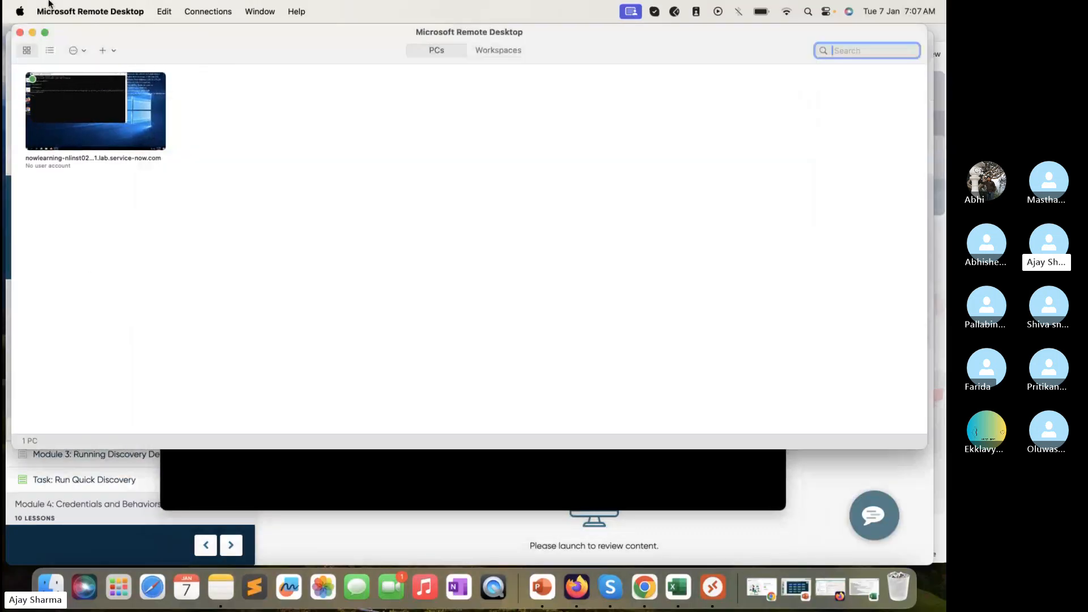
{"action": "left_click", "coordinate": [33, 32]}
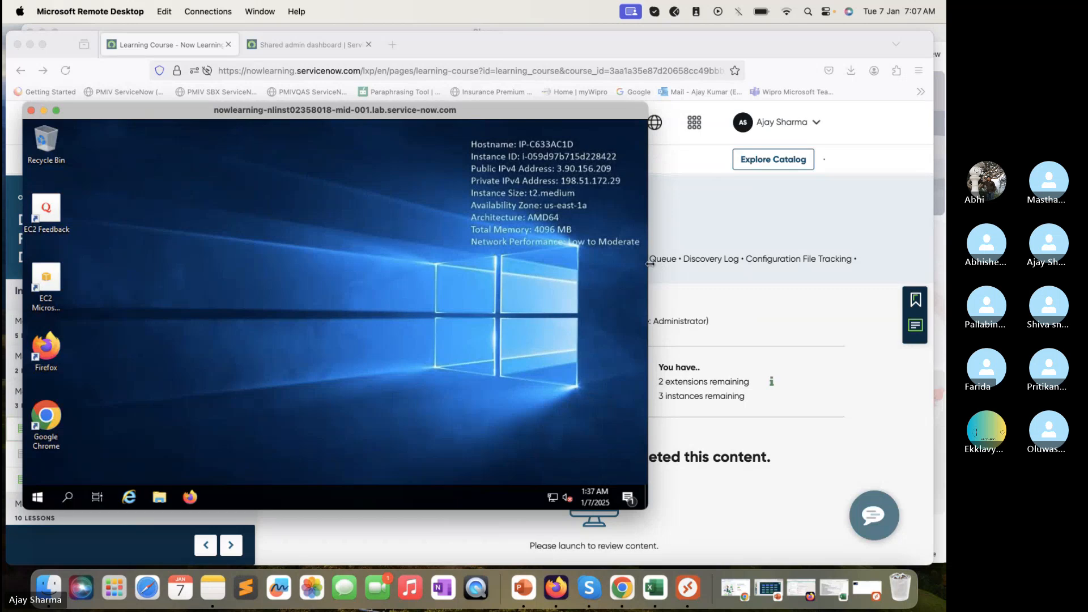
{"action": "left_click_drag", "start_coordinate": [648, 264], "coordinate": [939, 288]}
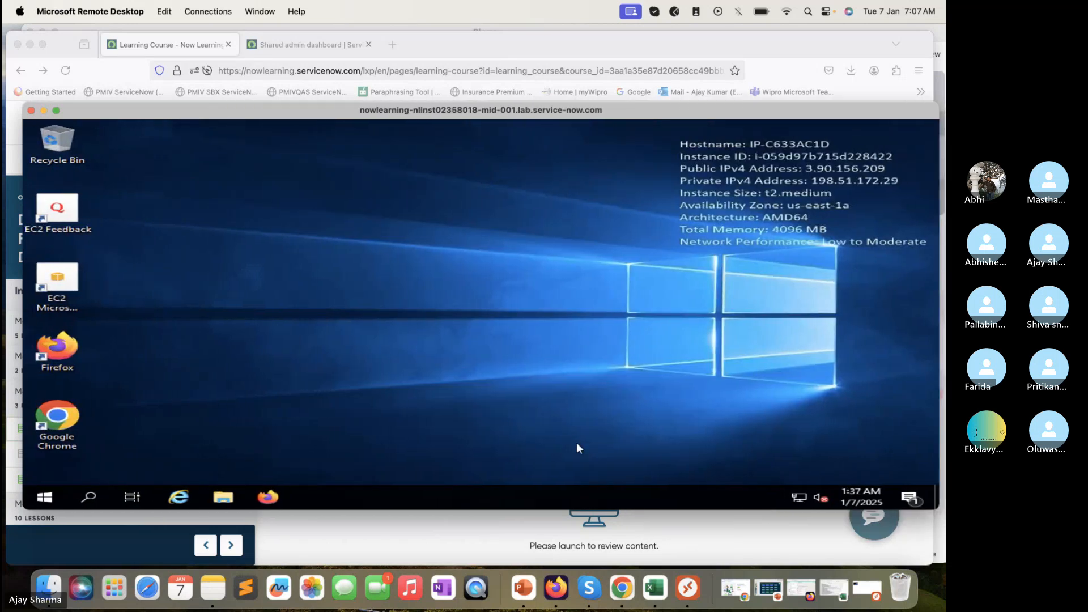
{"action": "left_click_drag", "start_coordinate": [492, 521], "coordinate": [491, 570]}
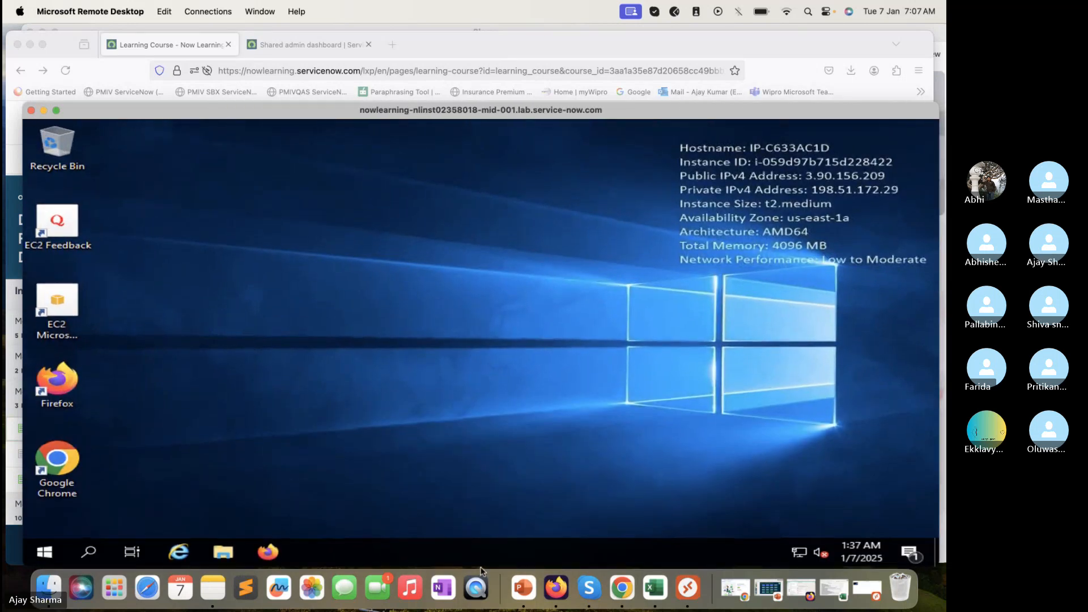
Filter the navigator for 'creden' and open Discovery > Credentials in a new tab
{"action": "left_click", "coordinate": [304, 45]}
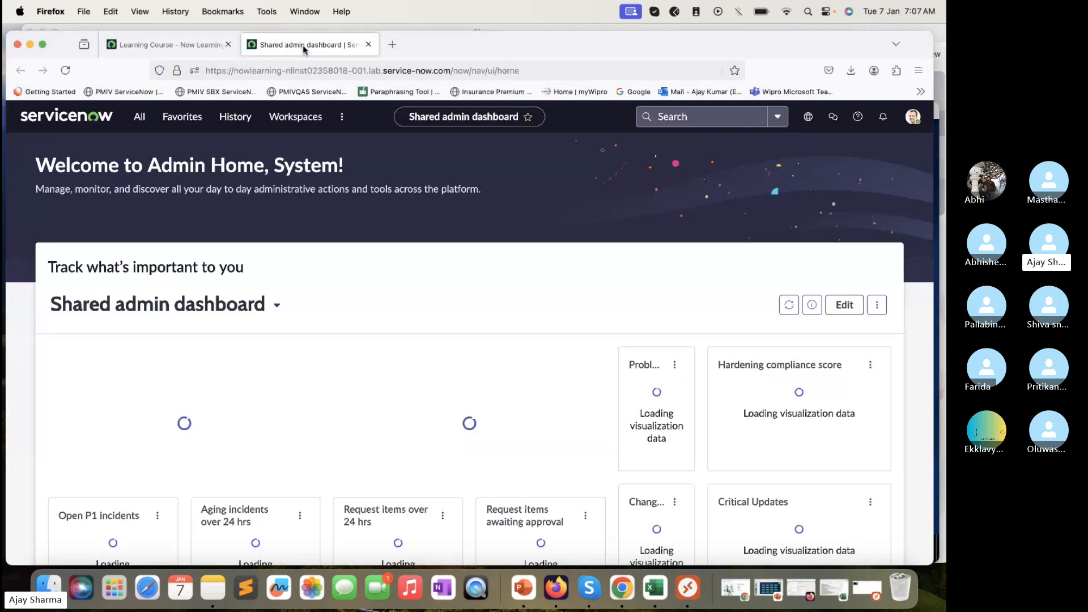
{"action": "left_click", "coordinate": [136, 118]}
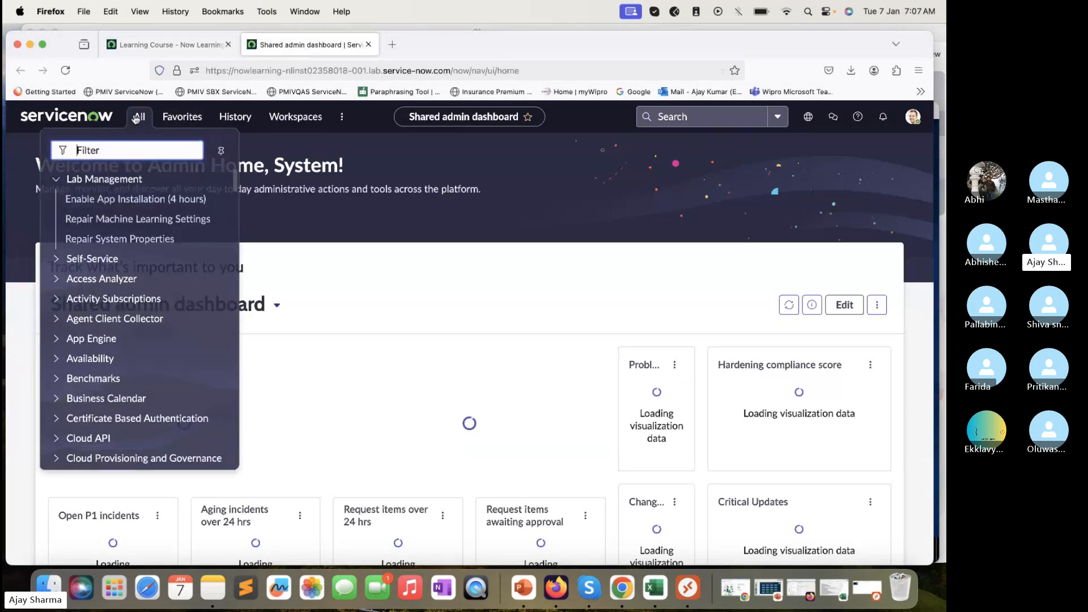
{"action": "type", "text": "creden"}
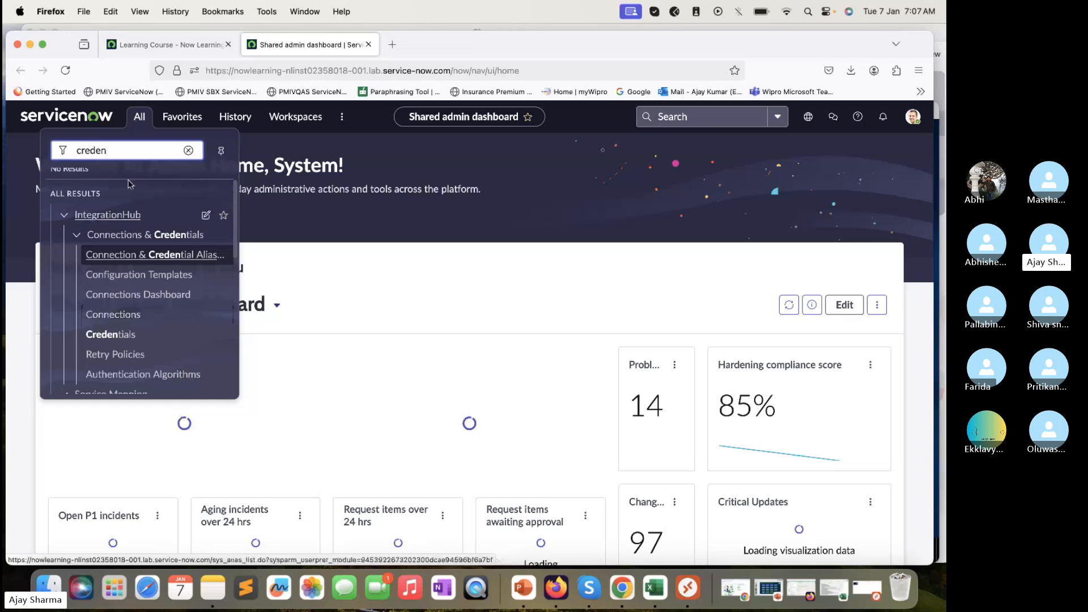
{"action": "scroll", "coordinate": [141, 308], "scroll_direction": "down", "scroll_amount": 2}
{"action": "scroll", "coordinate": [140, 308], "scroll_direction": "down", "scroll_amount": 5}
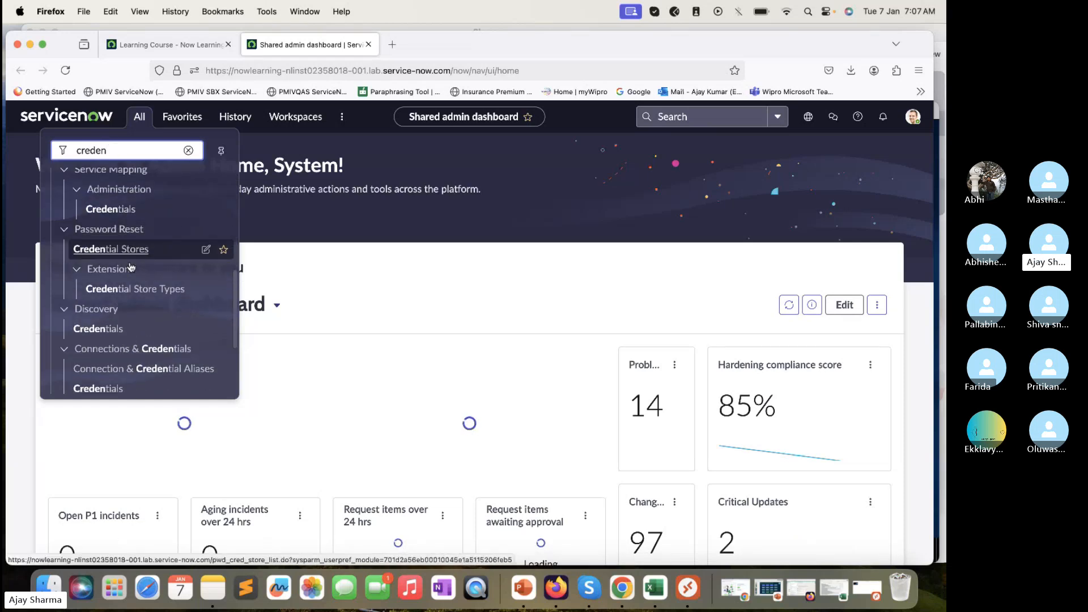
{"action": "right_click", "coordinate": [105, 331]}
{"action": "left_click", "coordinate": [119, 342]}
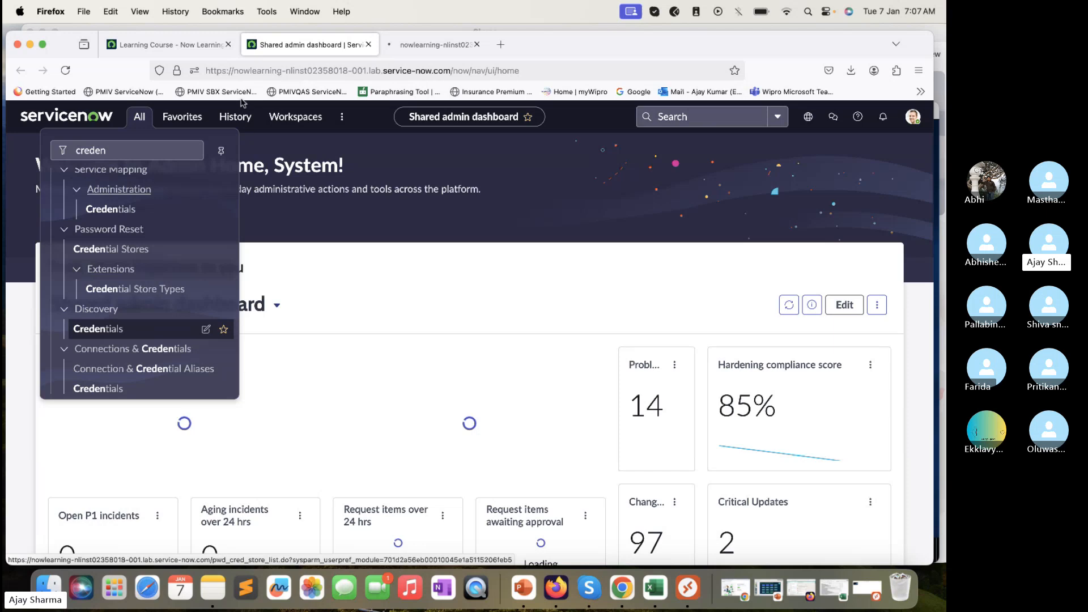
{"action": "left_click", "coordinate": [451, 45]}
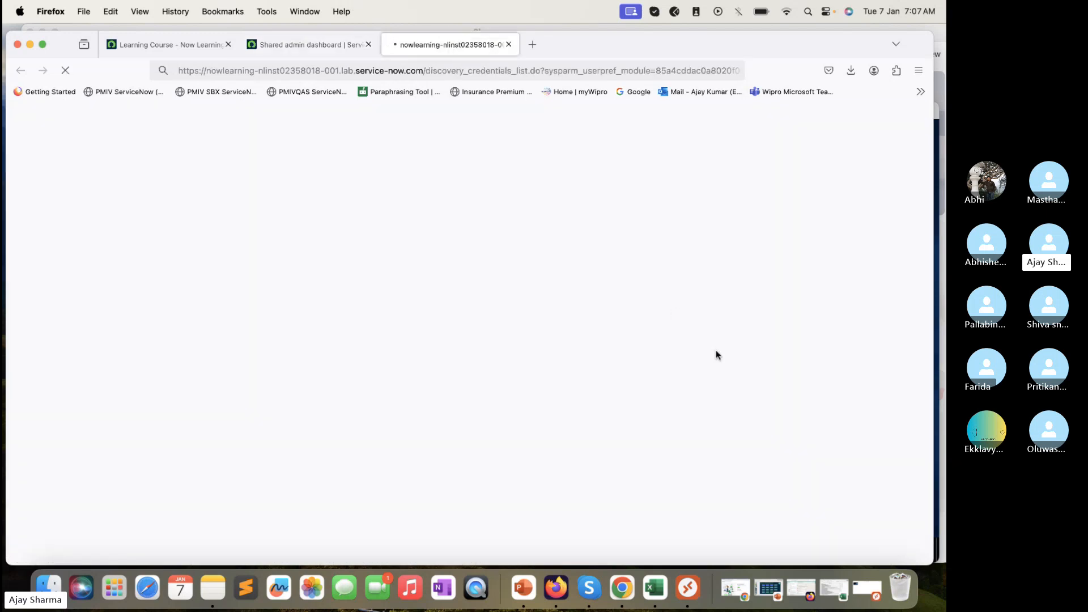
Let the Credentials list load its three credentials, then refocus the browser
{"action": "left_click", "coordinate": [817, 469]}
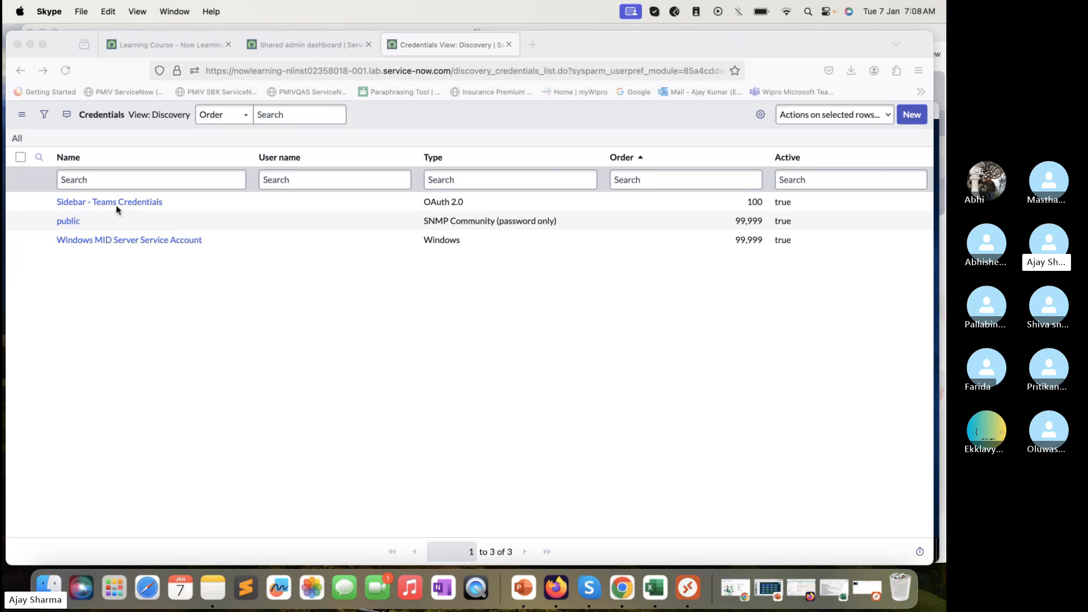
{"action": "left_click", "coordinate": [189, 315]}
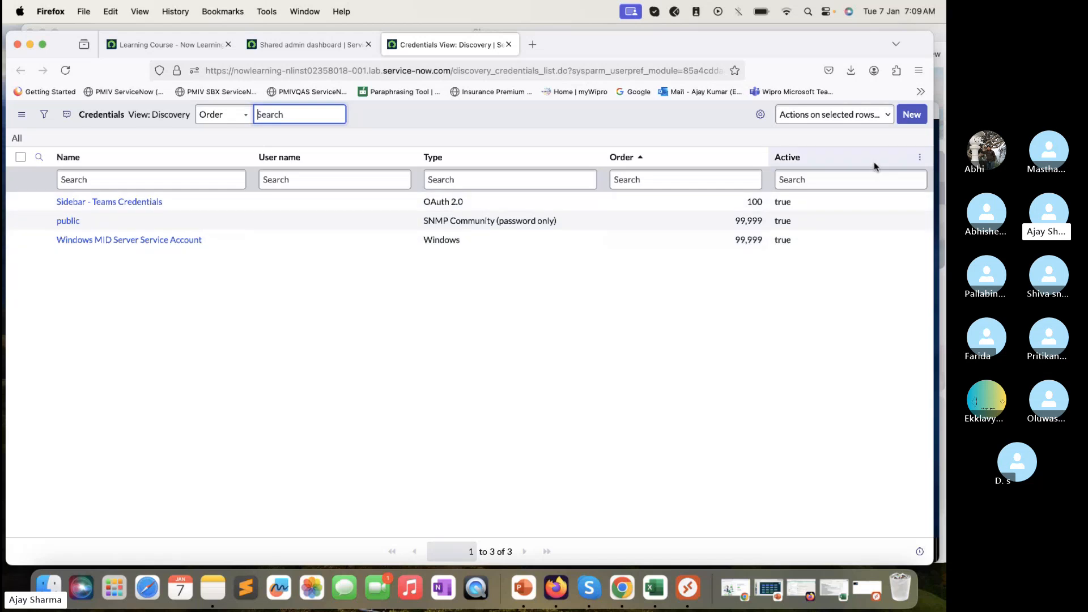
Choose New on the Credentials list and open the Windows Credentials form in a new tab
{"action": "left_click", "coordinate": [926, 120]}
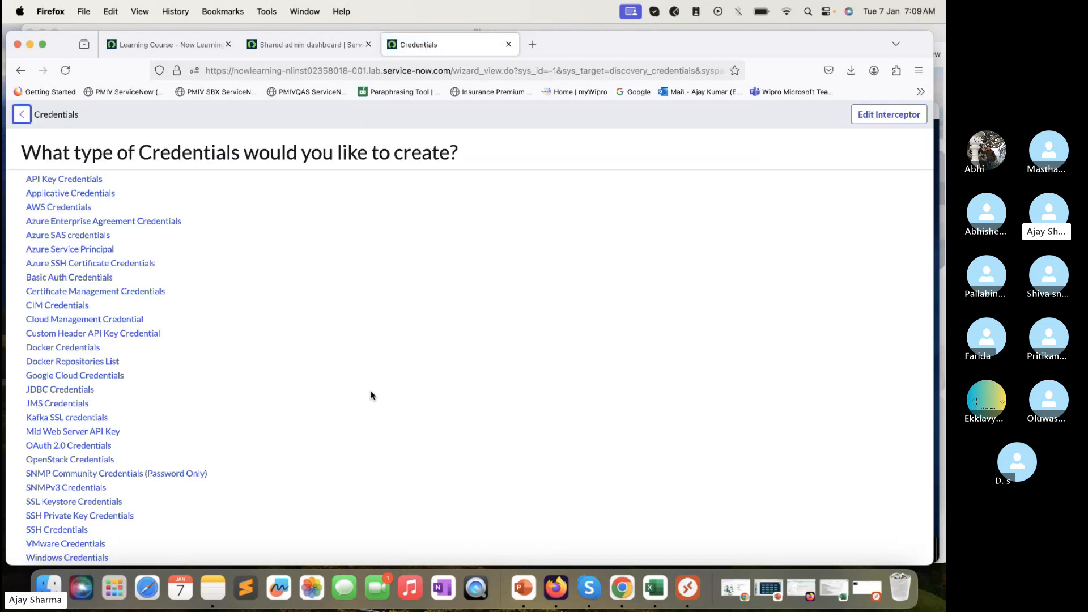
{"action": "scroll", "coordinate": [373, 397], "scroll_direction": "down", "scroll_amount": 2}
{"action": "scroll", "coordinate": [372, 396], "scroll_direction": "up", "scroll_amount": 2}
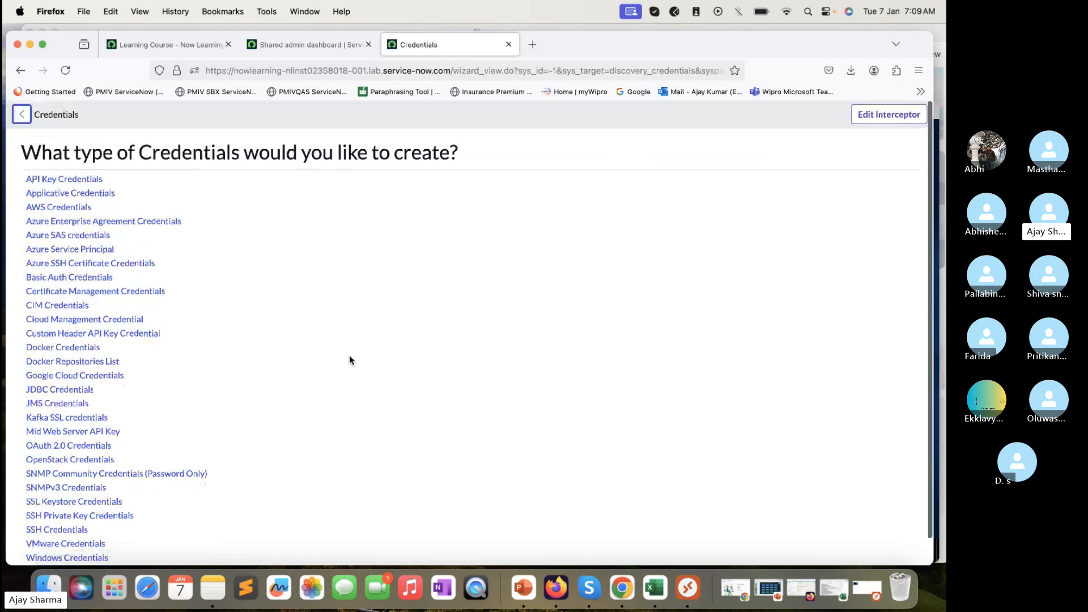
{"action": "scroll", "coordinate": [351, 361], "scroll_direction": "down", "scroll_amount": 1}
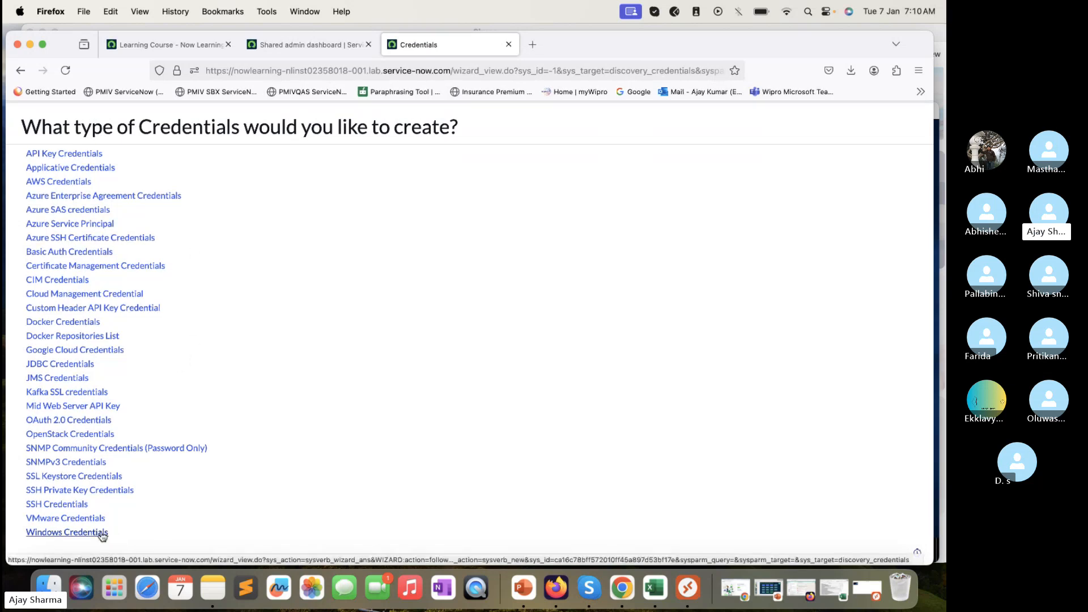
{"action": "right_click", "coordinate": [74, 534]}
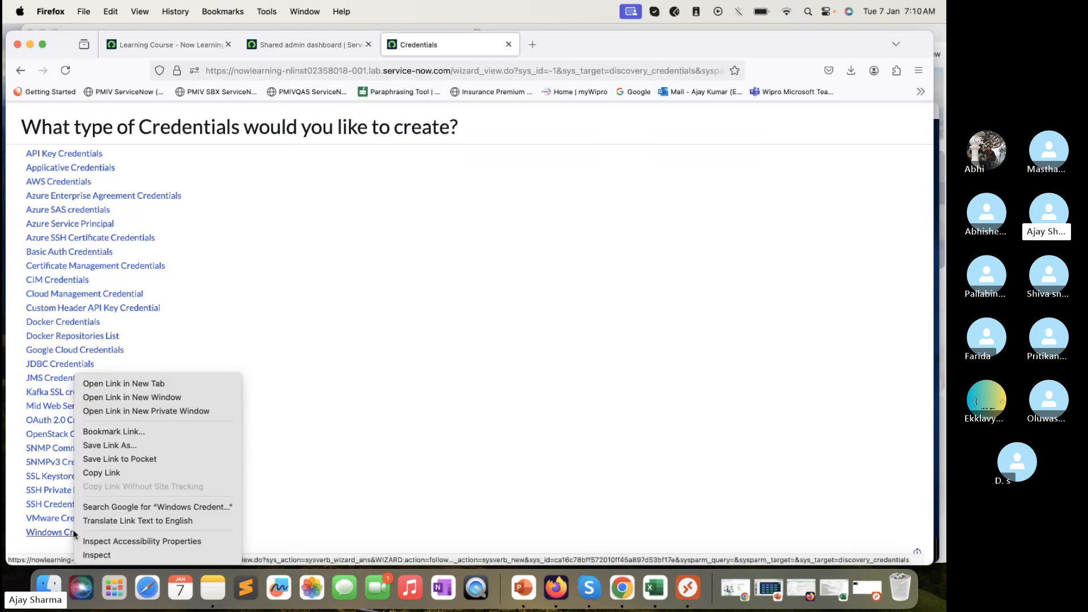
{"action": "left_click", "coordinate": [142, 383]}
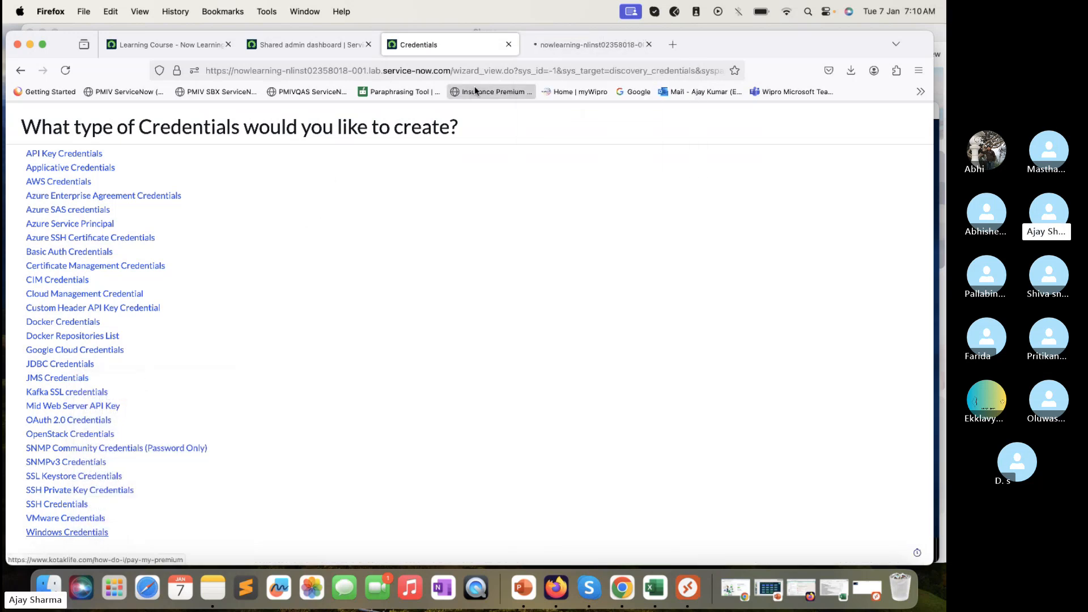
{"action": "left_click", "coordinate": [559, 49]}
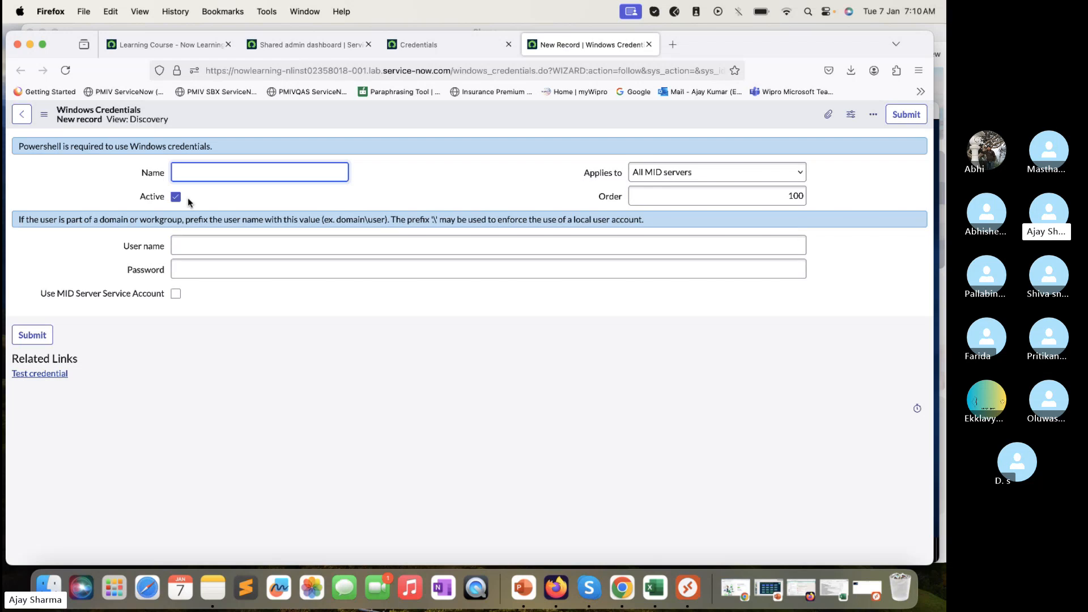
{"action": "left_click", "coordinate": [648, 177]}
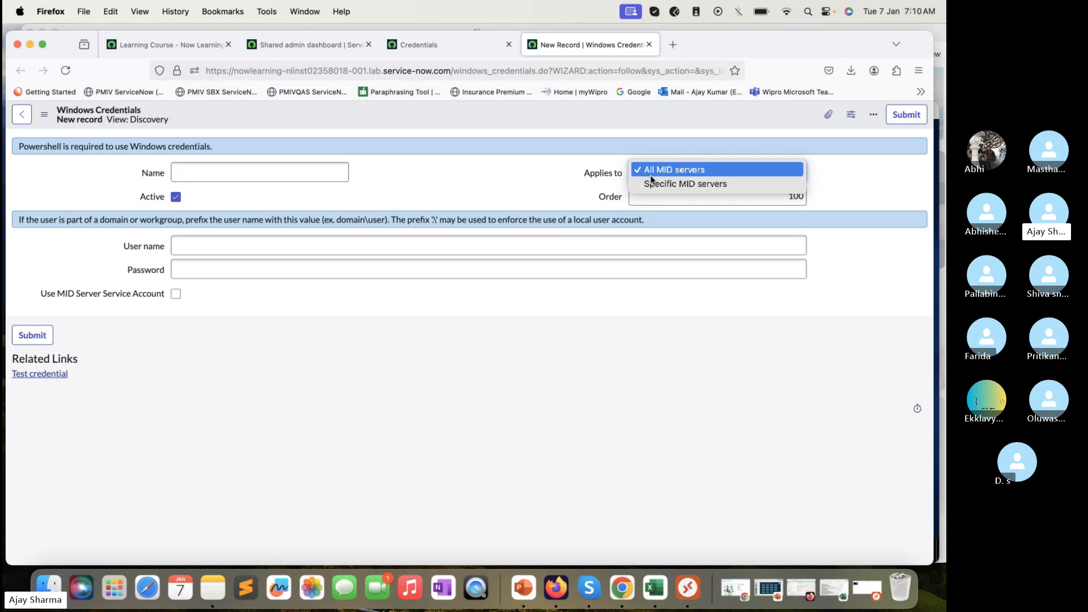
{"action": "key", "text": "Escape"}
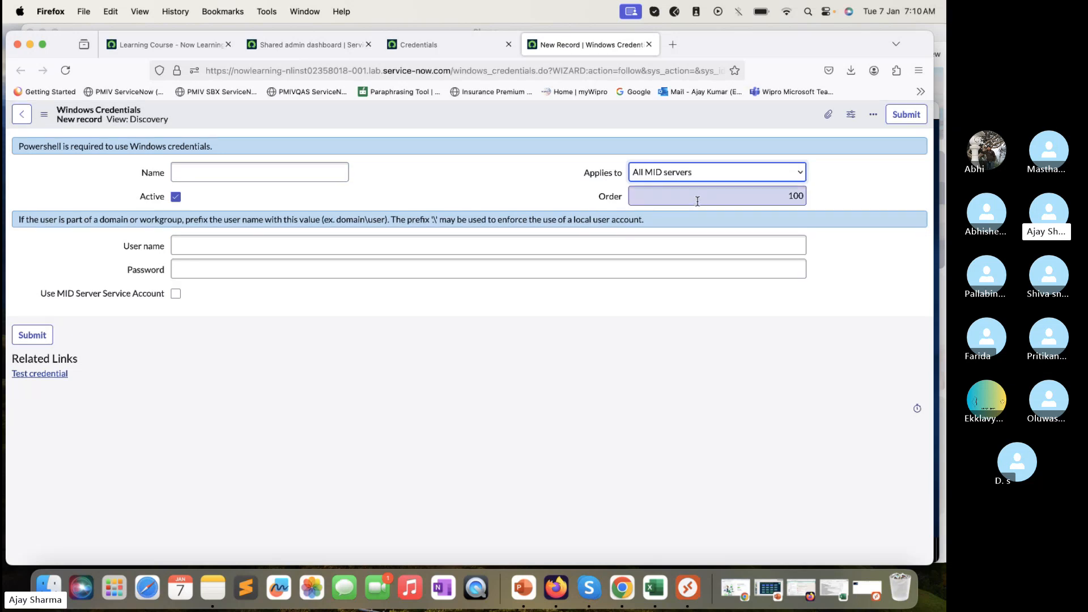
{"action": "left_click", "coordinate": [705, 177]}
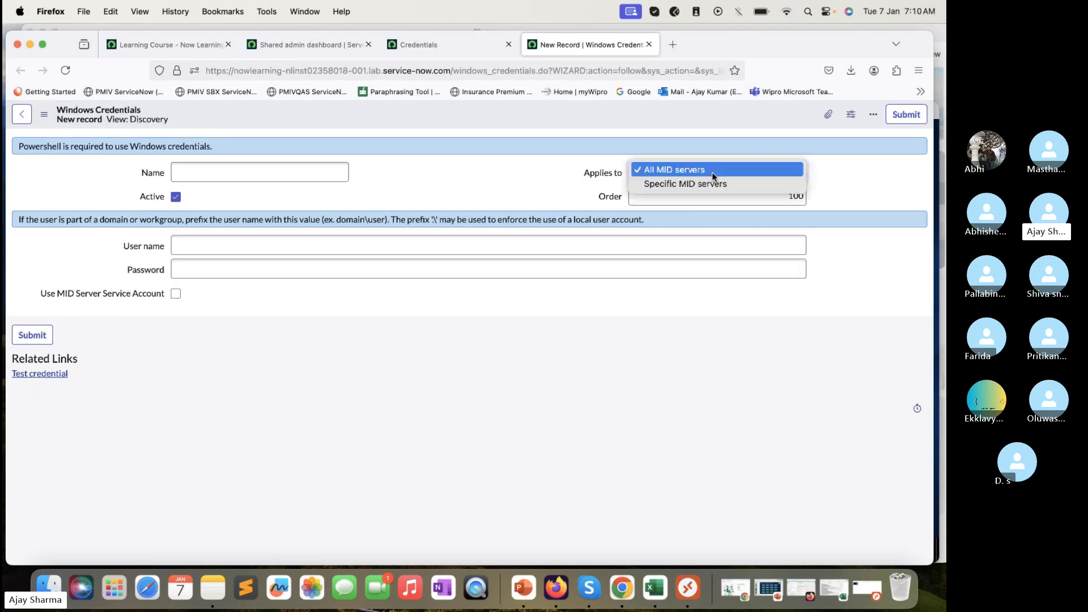
{"action": "left_click", "coordinate": [763, 185]}
{"action": "left_click", "coordinate": [637, 196]}
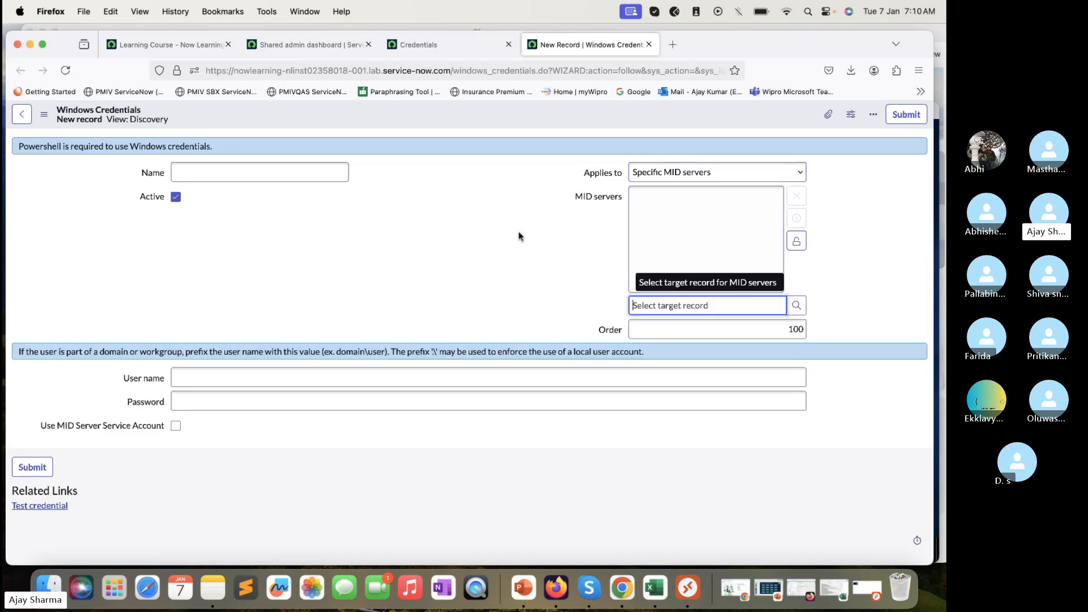
{"action": "left_click", "coordinate": [798, 306]}
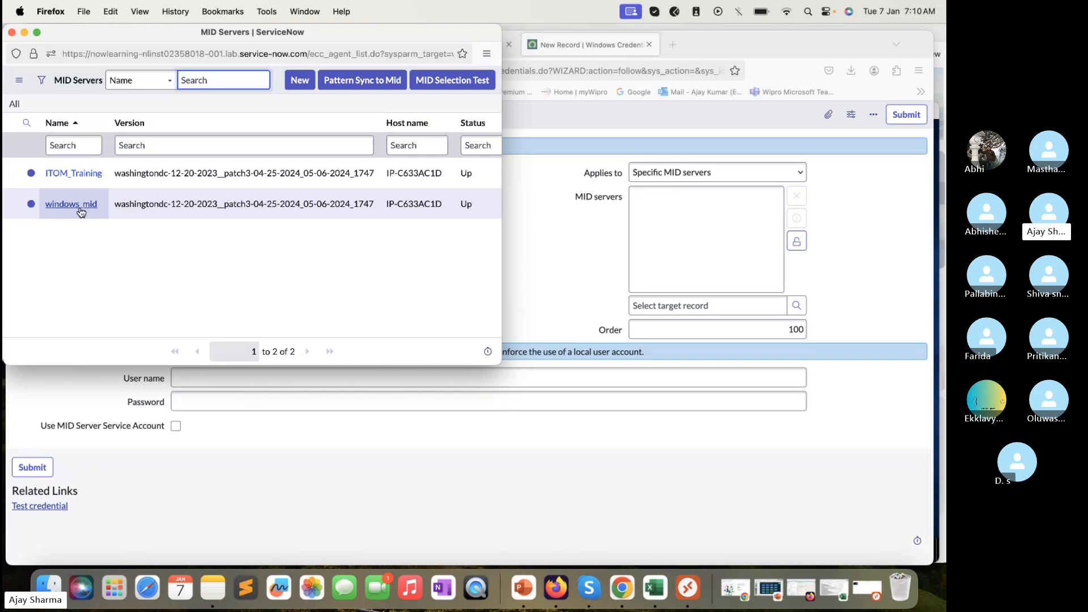
{"action": "left_click", "coordinate": [12, 32]}
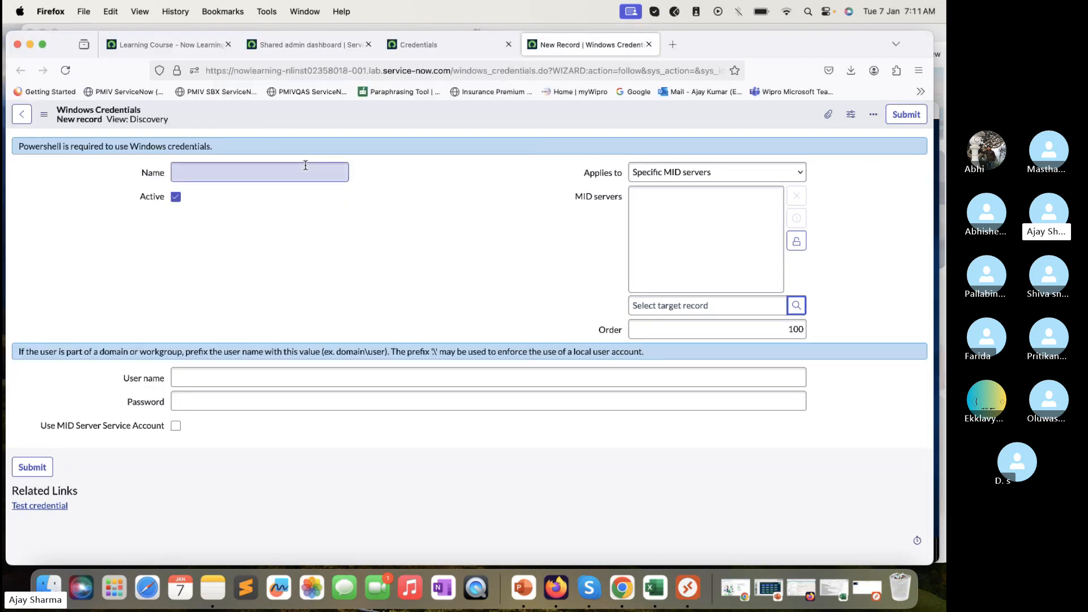
{"action": "left_click", "coordinate": [774, 174]}
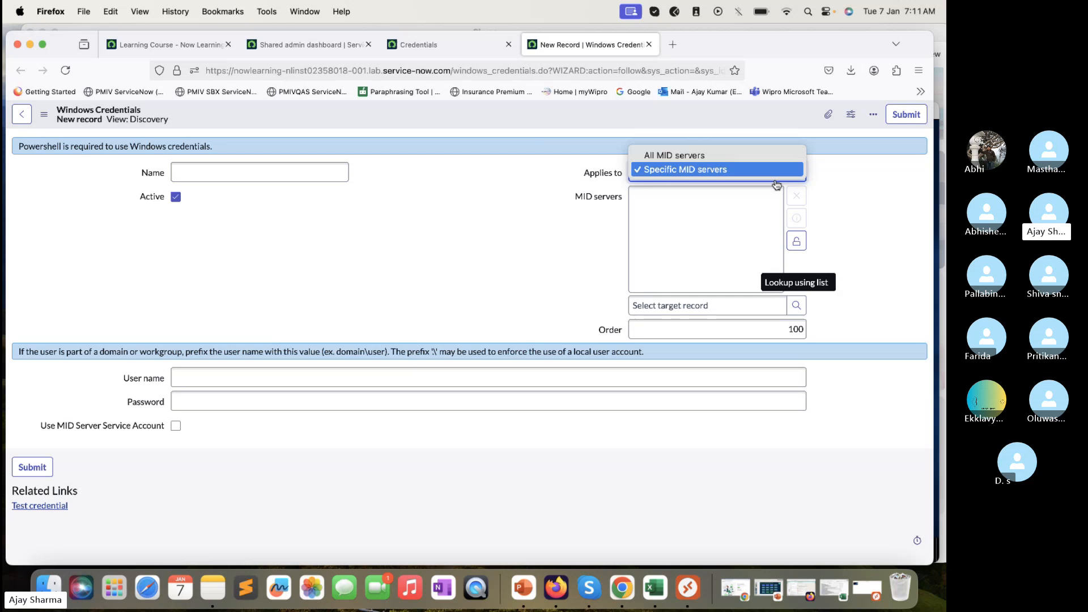
{"action": "left_click", "coordinate": [726, 156]}
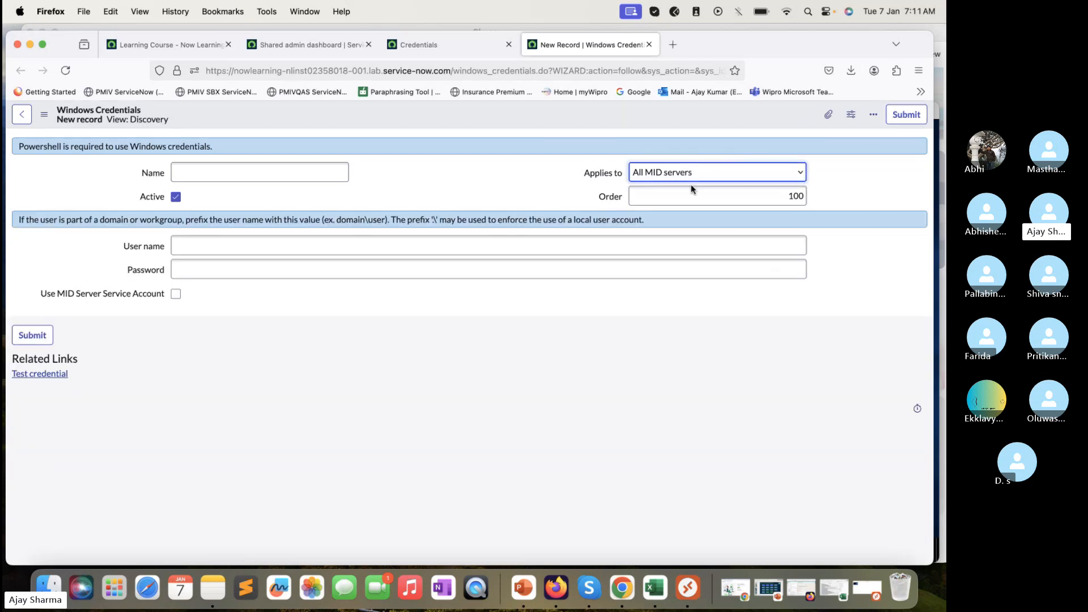
{"action": "double_click", "coordinate": [791, 198]}
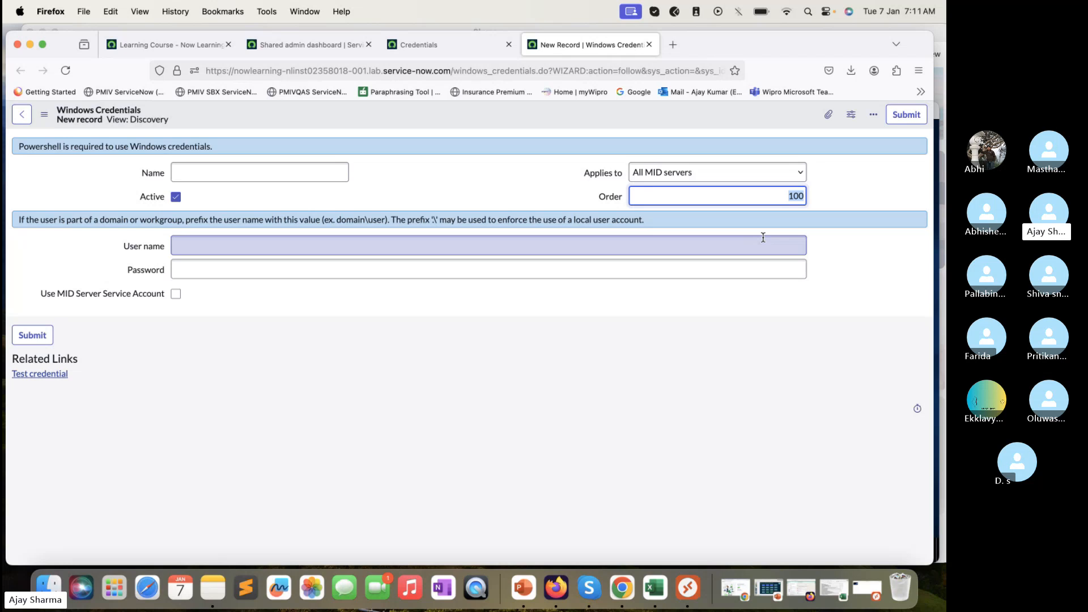
{"action": "left_click", "coordinate": [784, 197]}
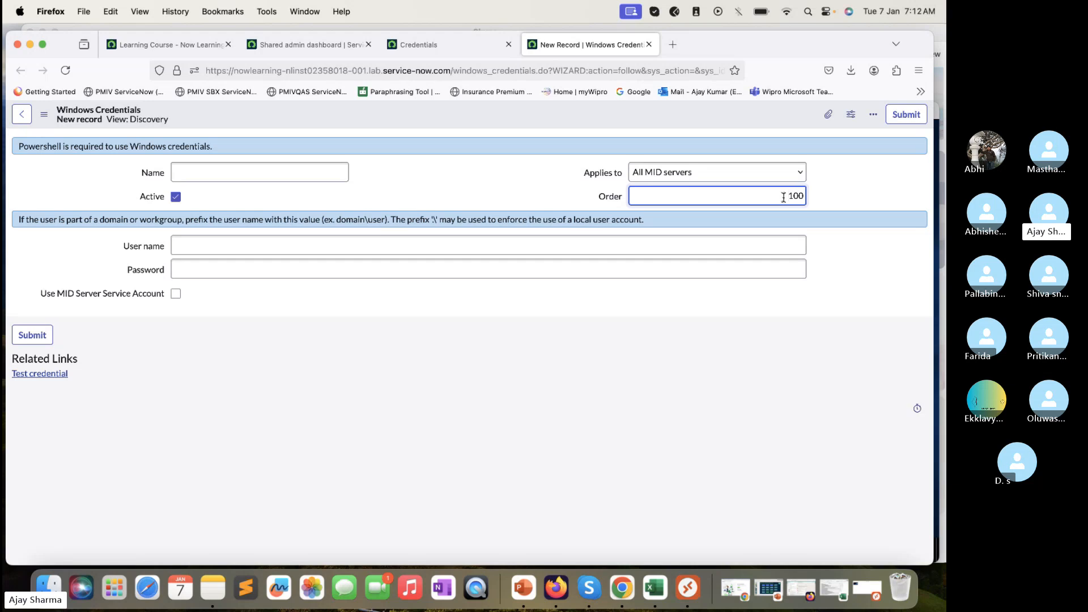
{"action": "left_click", "coordinate": [306, 242]}
{"action": "left_click", "coordinate": [123, 324]}
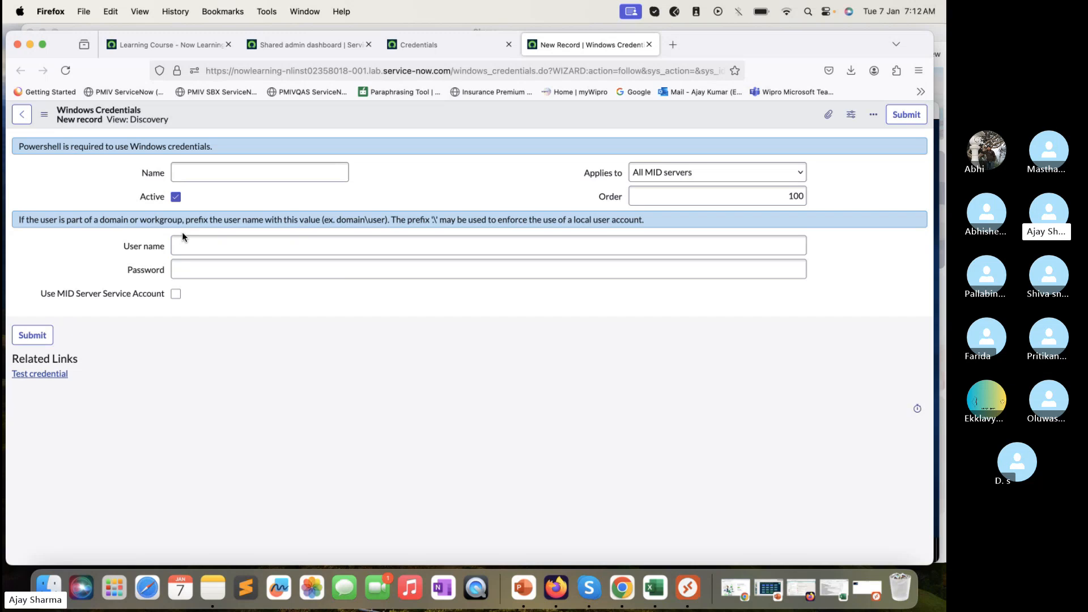
{"action": "left_click", "coordinate": [185, 245]}
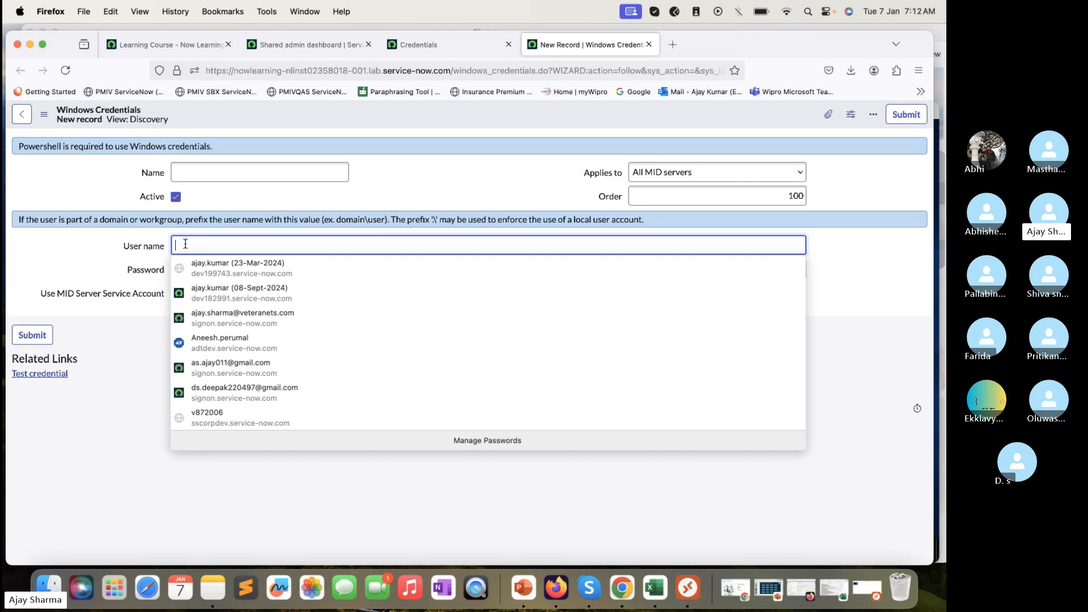
{"action": "type", "text": "Ts"}
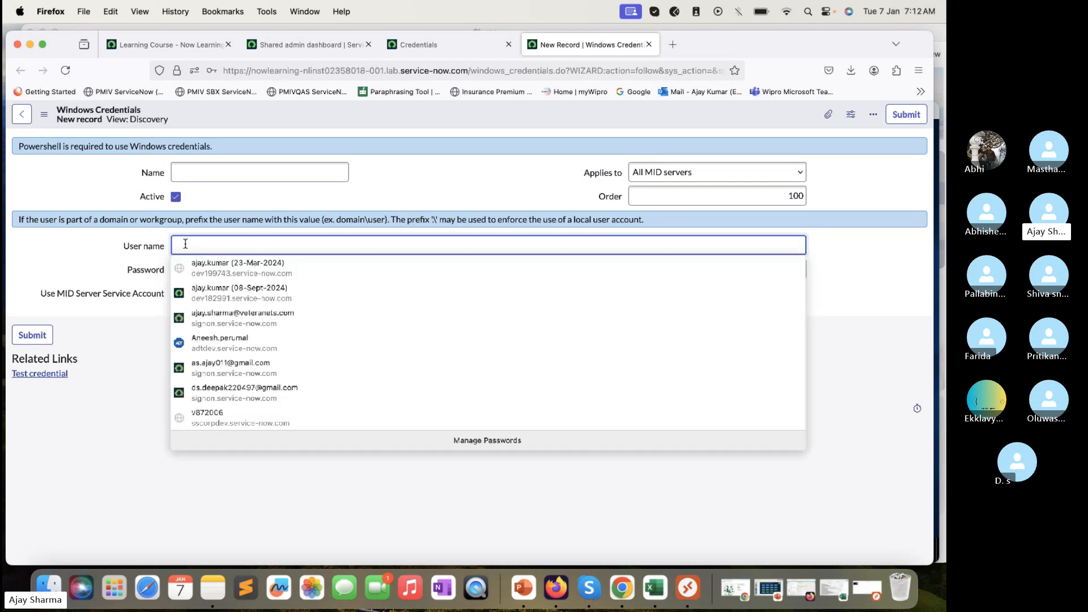
{"action": "key", "text": "BackSpace"}
{"action": "type", "text": "est"}
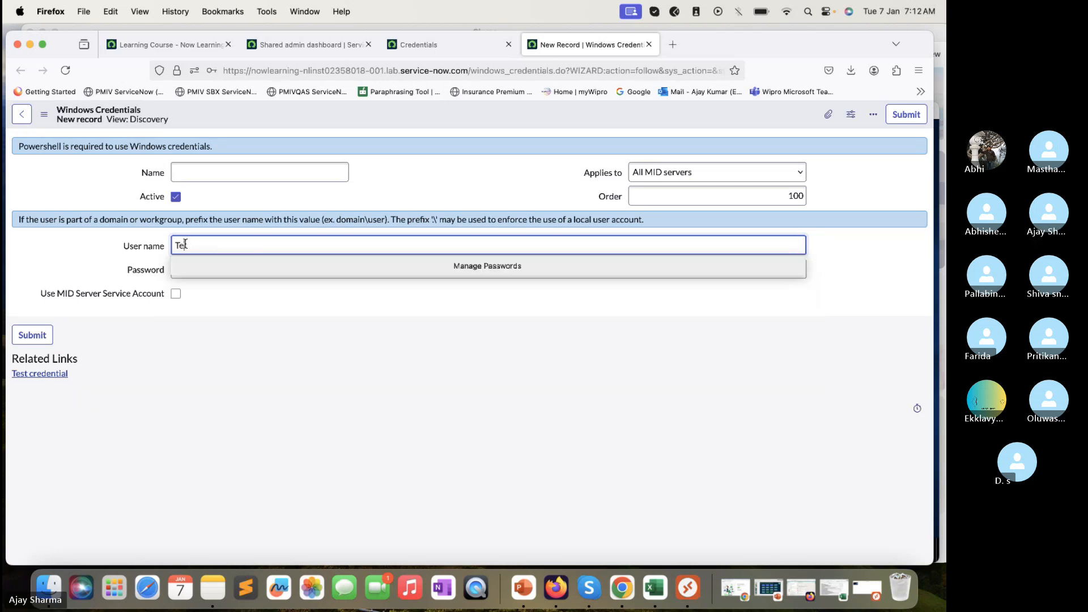
{"action": "type", "text": "\\"}
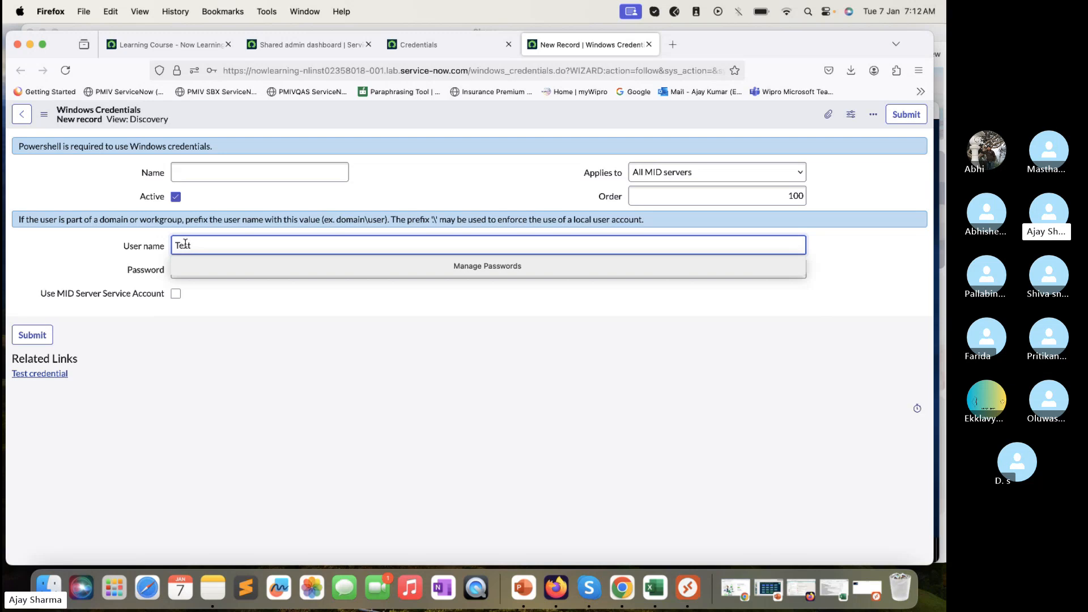
{"action": "type", "text": "Admininstrator"}
{"action": "left_click", "coordinate": [189, 345]}
{"action": "left_click", "coordinate": [200, 268]}
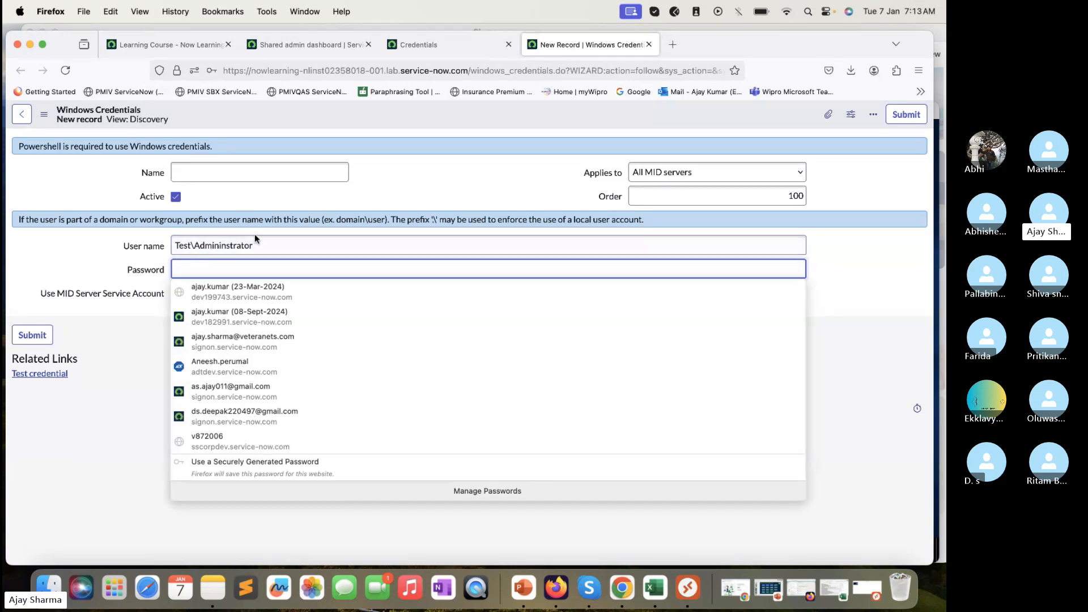
{"action": "left_click", "coordinate": [272, 241]}
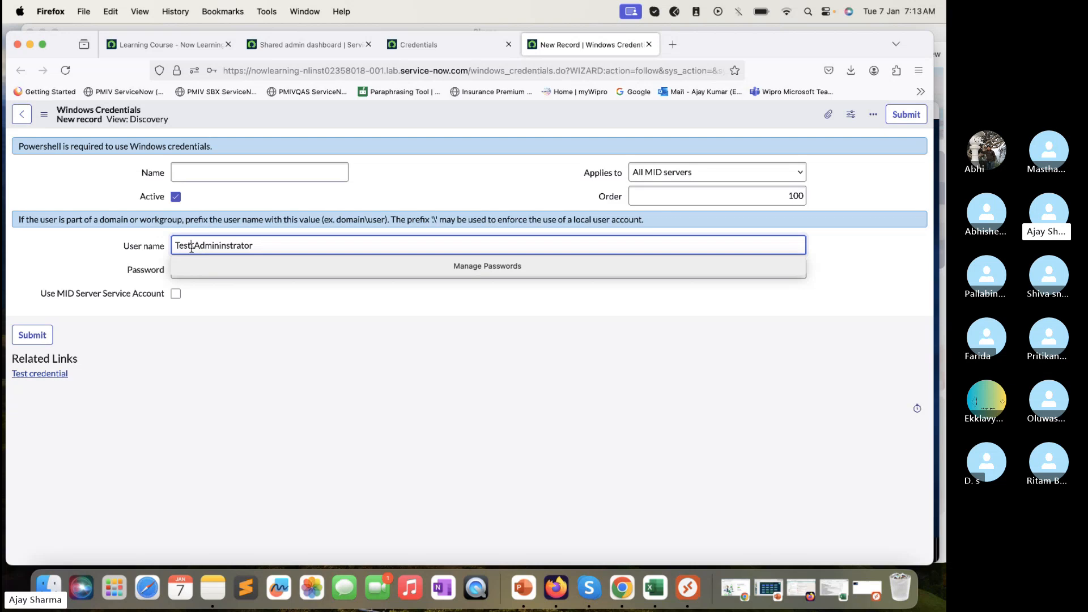
{"action": "left_click_drag", "start_coordinate": [191, 246], "coordinate": [161, 238]}
{"action": "key", "text": "BackSpace"}
{"action": "left_click", "coordinate": [214, 295]}
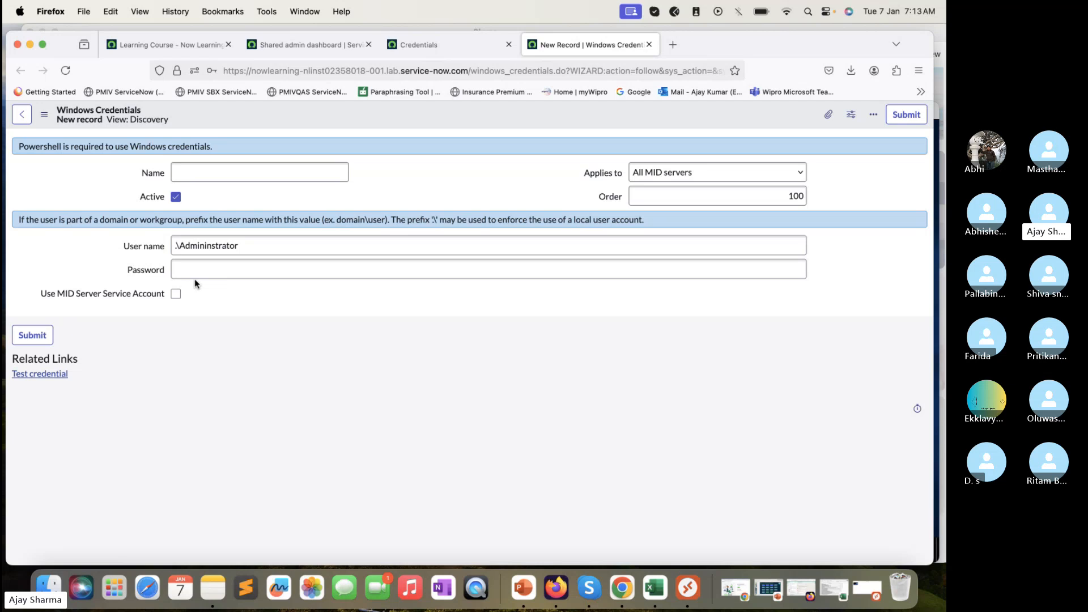
{"action": "left_click_drag", "start_coordinate": [261, 248], "coordinate": [138, 225]}
Clear the User name field and tick Use MID Server Service Account
{"action": "key", "text": "BackSpace"}
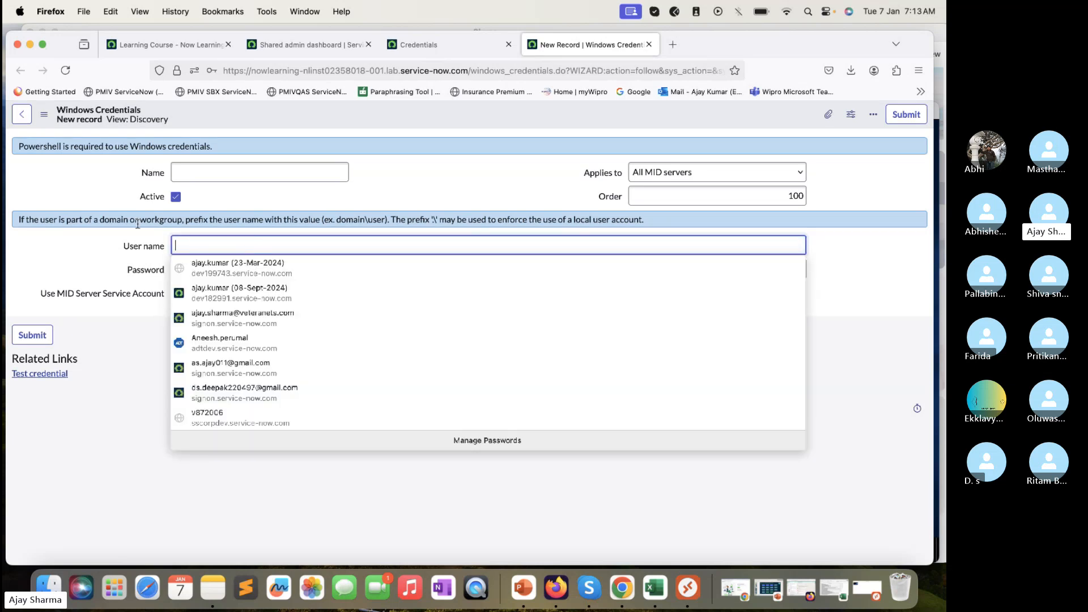
{"action": "left_click", "coordinate": [86, 315]}
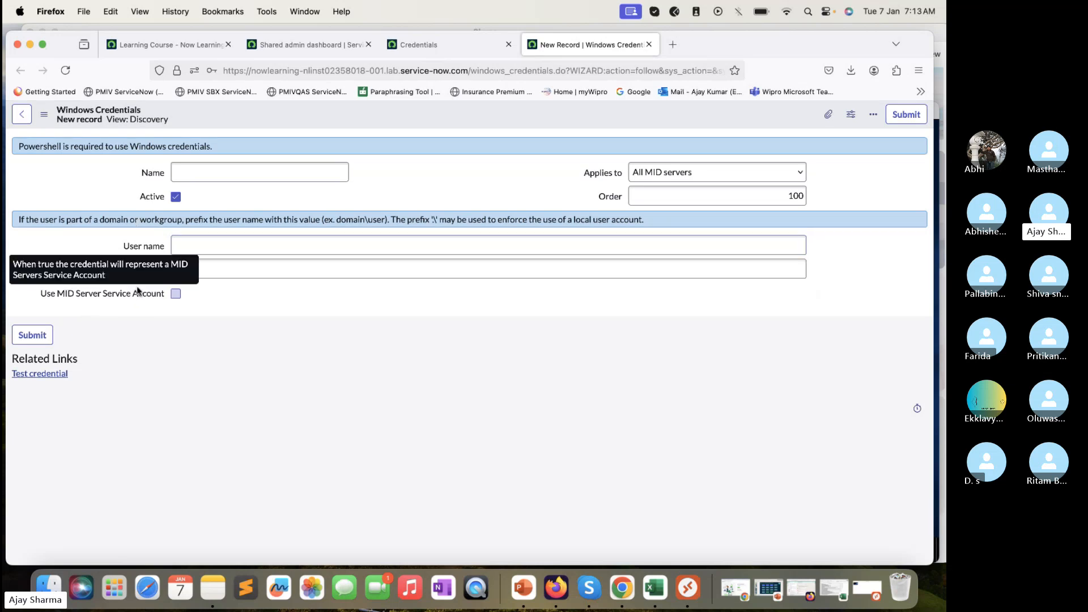
{"action": "left_click", "coordinate": [175, 294]}
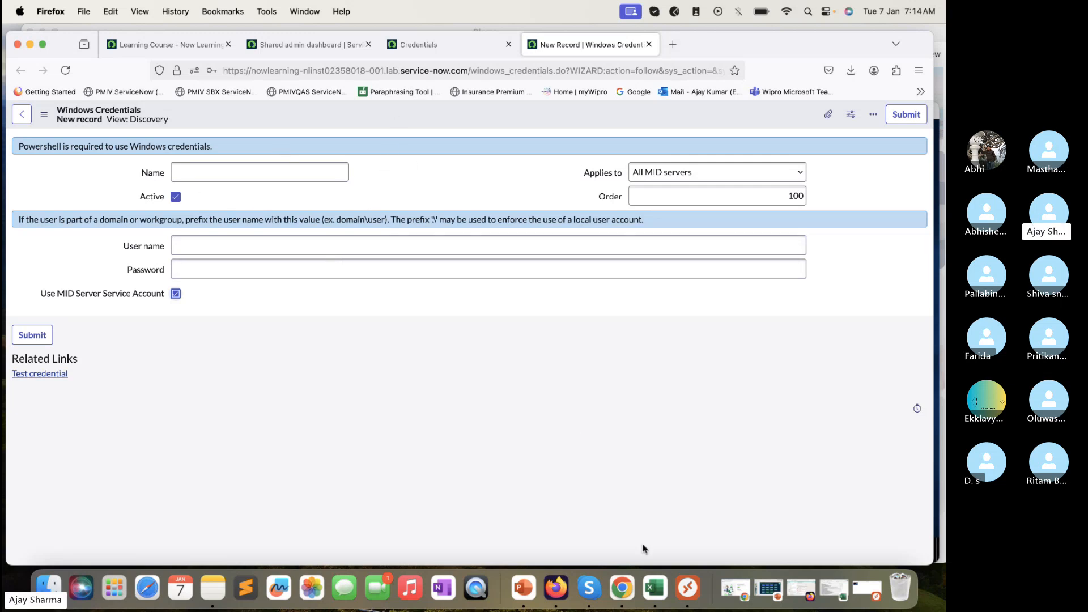
Copy the administrator user name from the workbook's Sheet1 into the credential's User name
{"action": "left_click", "coordinate": [653, 590]}
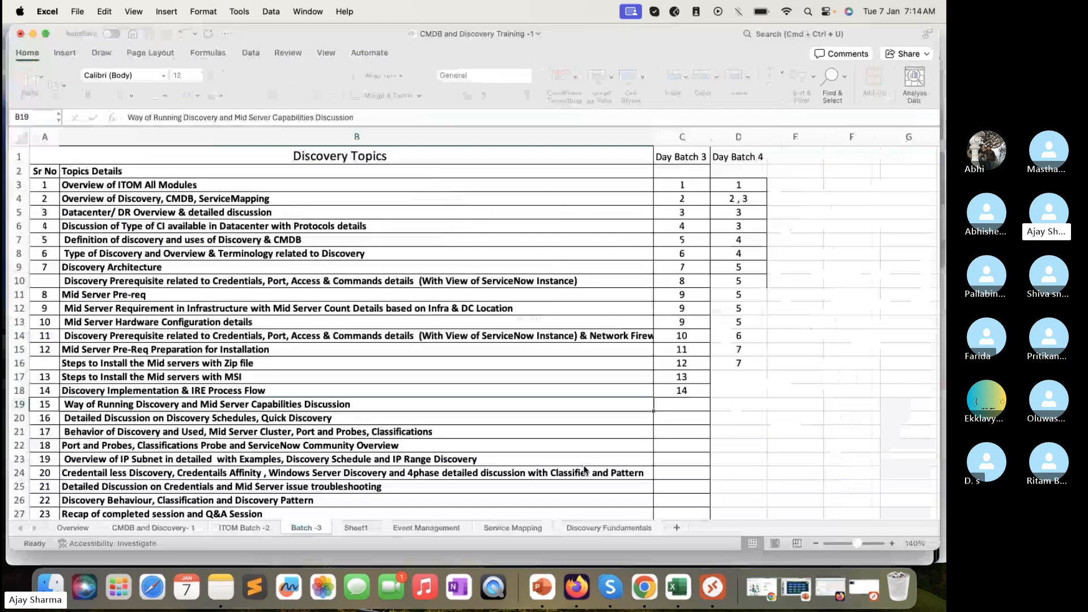
{"action": "left_click", "coordinate": [358, 528]}
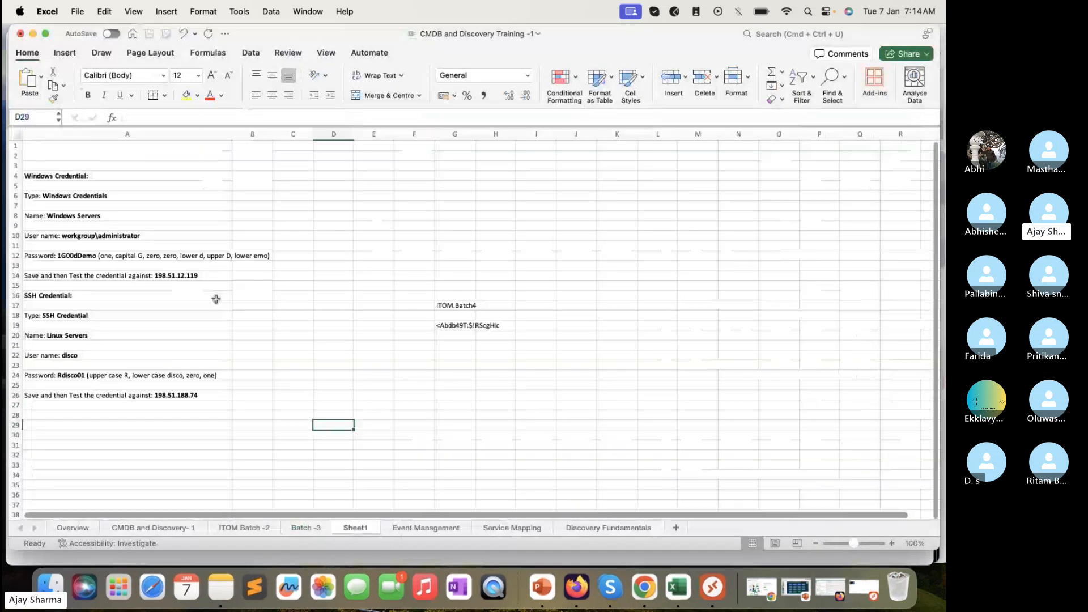
{"action": "left_click", "coordinate": [119, 212]}
{"action": "left_click", "coordinate": [120, 237]}
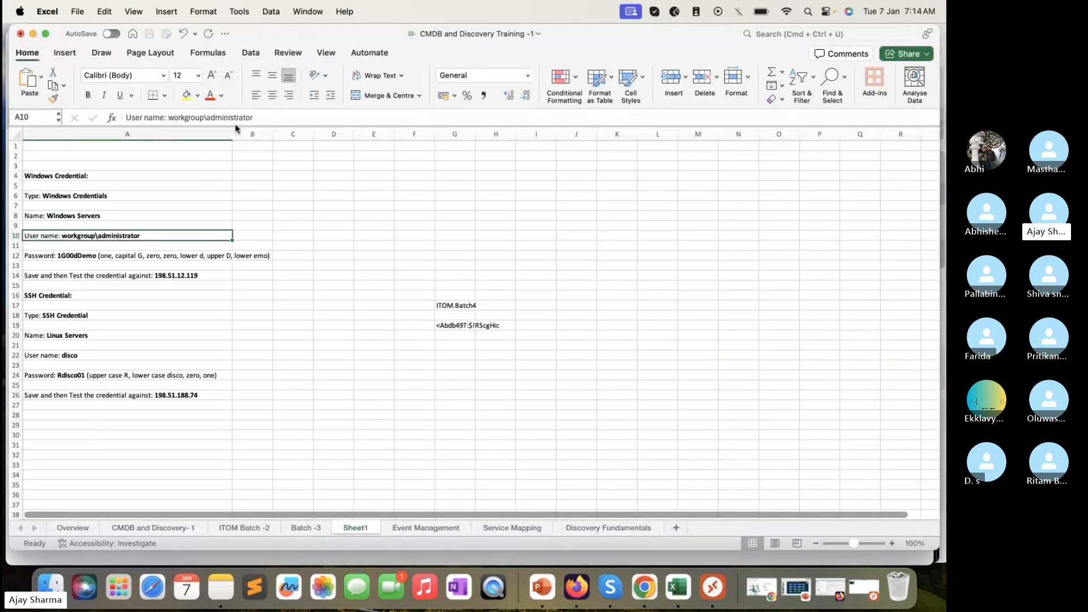
{"action": "left_click_drag", "start_coordinate": [263, 117], "coordinate": [169, 113]}
{"action": "key", "text": "super+c"}
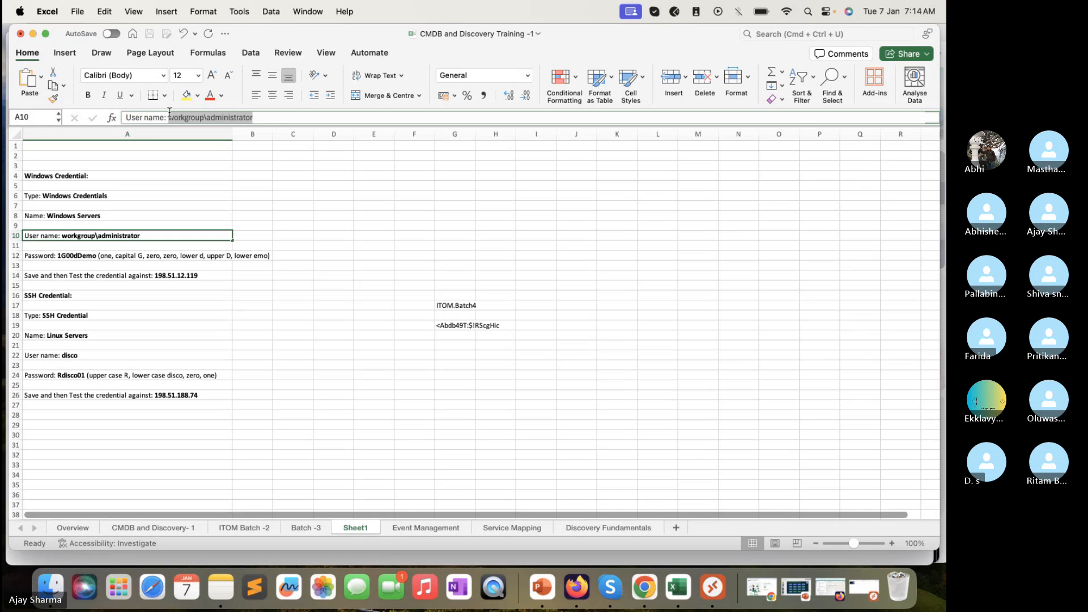
{"action": "left_click", "coordinate": [33, 34]}
{"action": "left_click", "coordinate": [278, 245]}
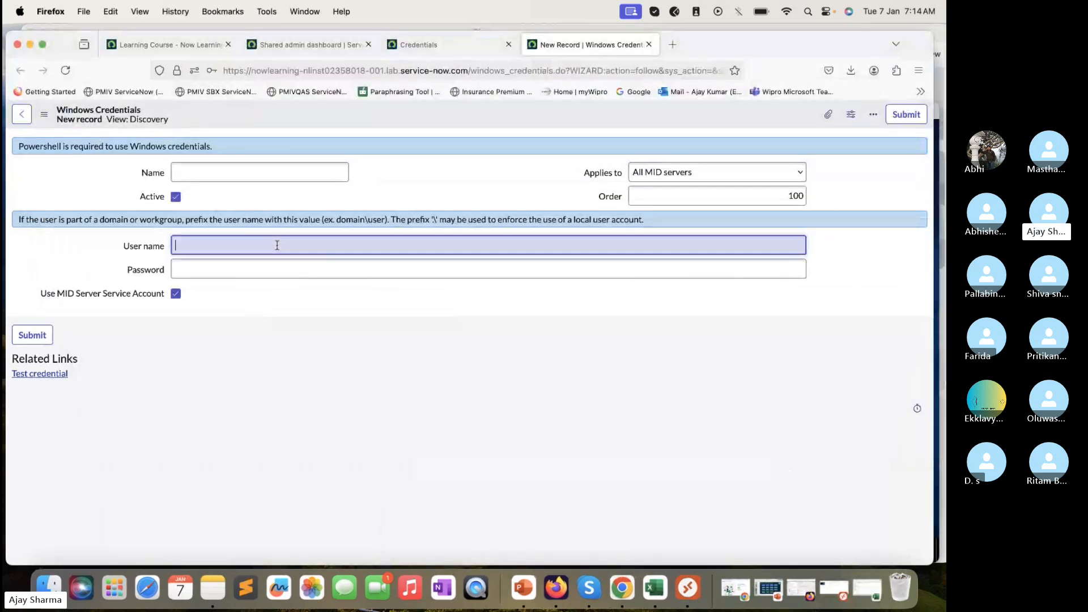
{"action": "key", "text": "super+v"}
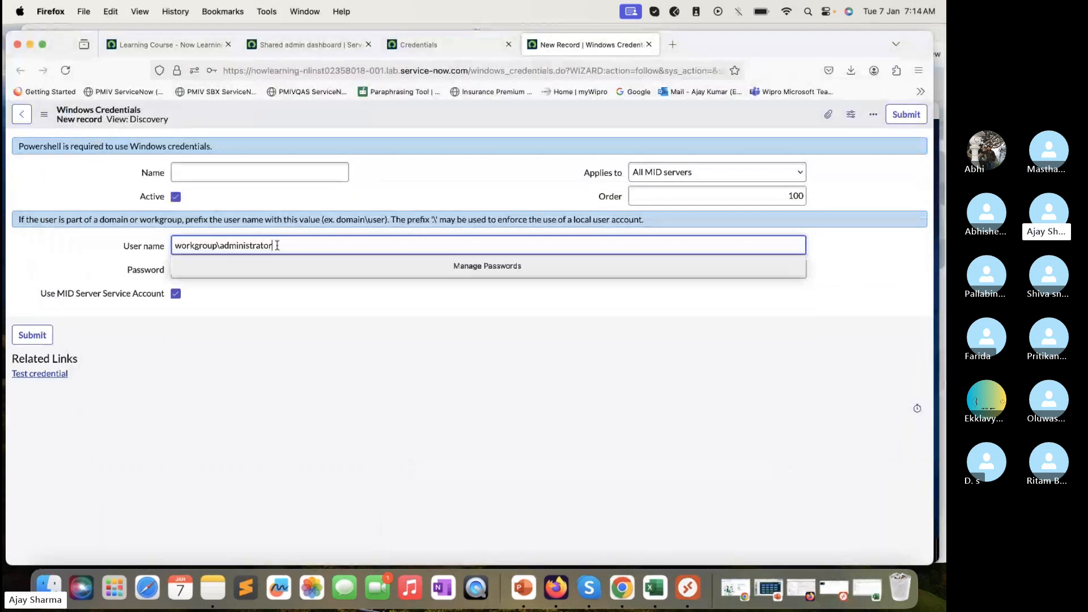
Copy the Windows password from cell A12 into the credential's Password field
{"action": "left_click", "coordinate": [690, 590]}
{"action": "left_click", "coordinate": [654, 588]}
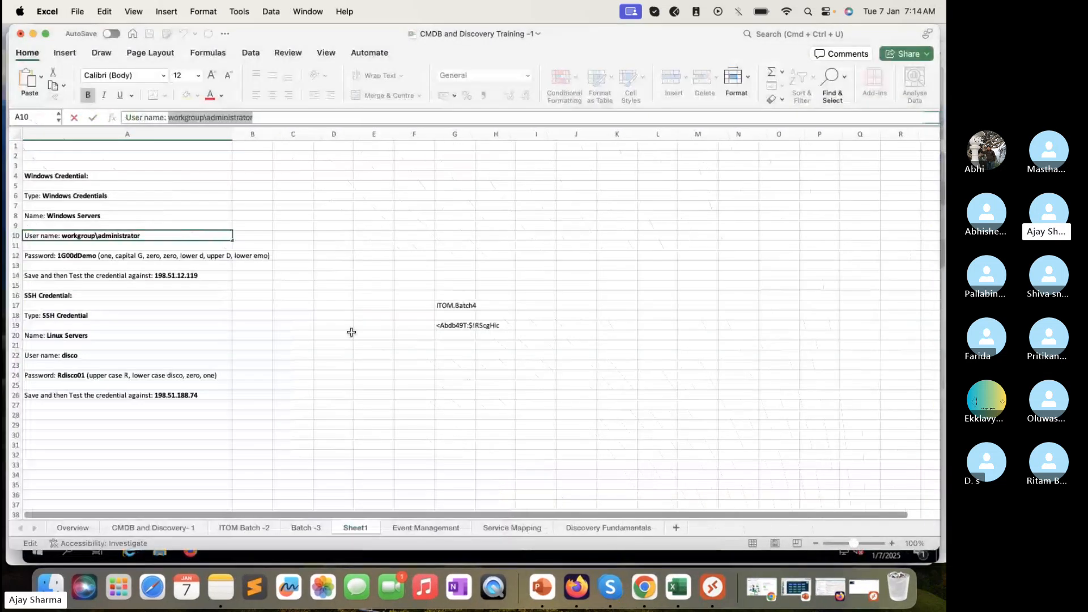
{"action": "left_click", "coordinate": [182, 255]}
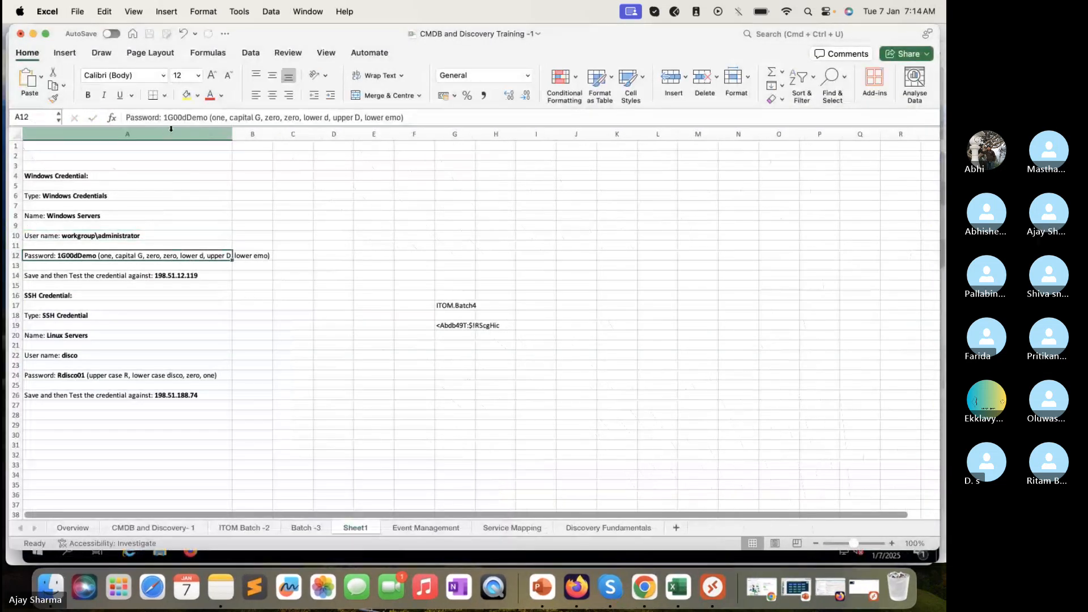
{"action": "left_click", "coordinate": [182, 117]}
{"action": "double_click", "coordinate": [181, 117]}
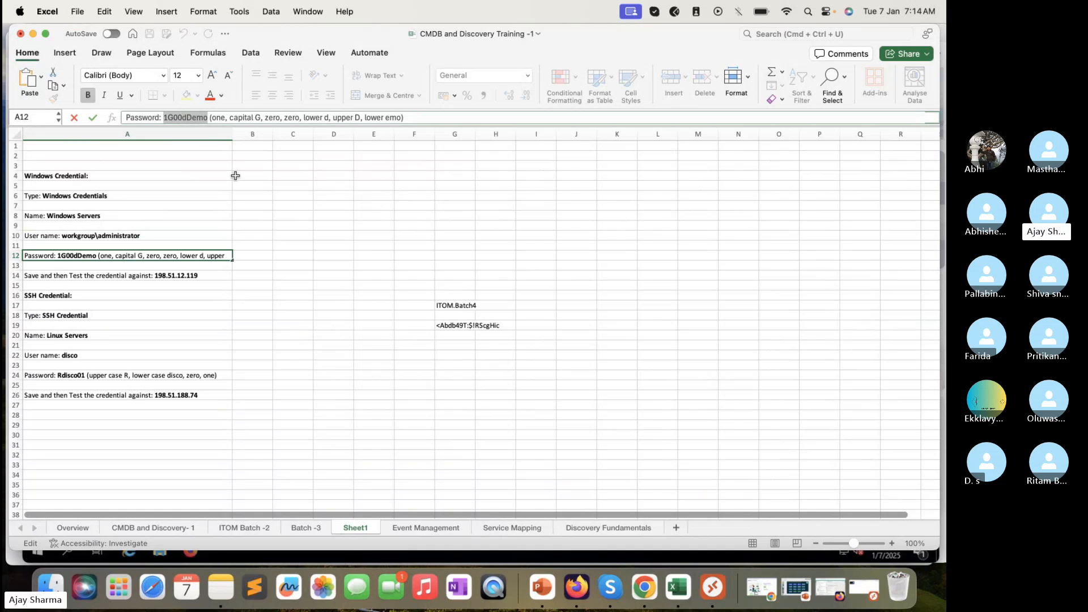
{"action": "left_click", "coordinate": [33, 33]}
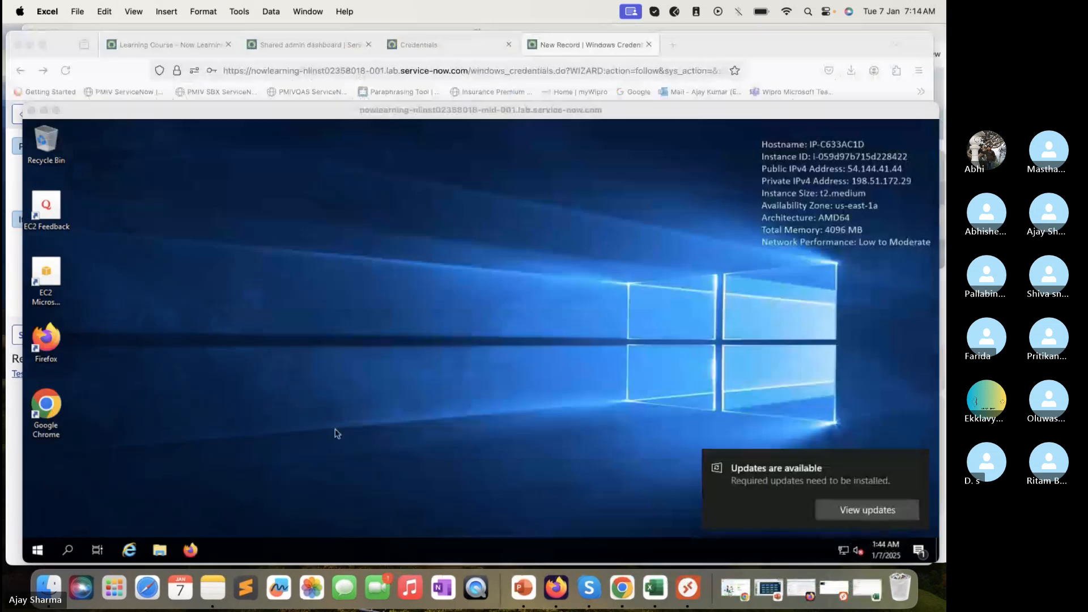
{"action": "left_click", "coordinate": [16, 254]}
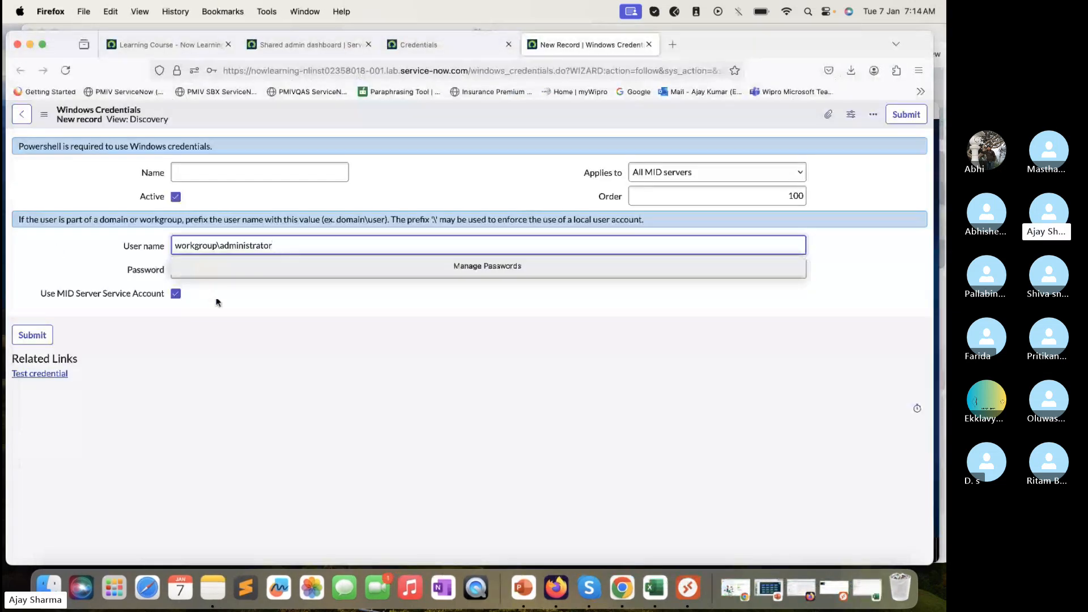
{"action": "left_click", "coordinate": [220, 273]}
{"action": "key", "text": "super+v"}
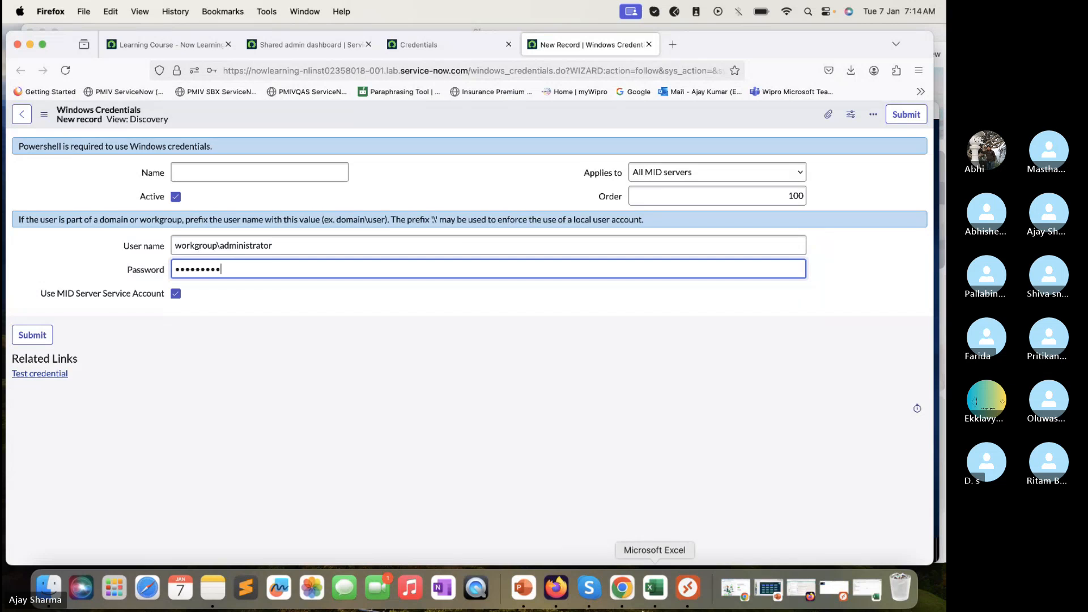
Copy the Windows test address 198.51.12.119 from the workbook notes
{"action": "left_click", "coordinate": [689, 588]}
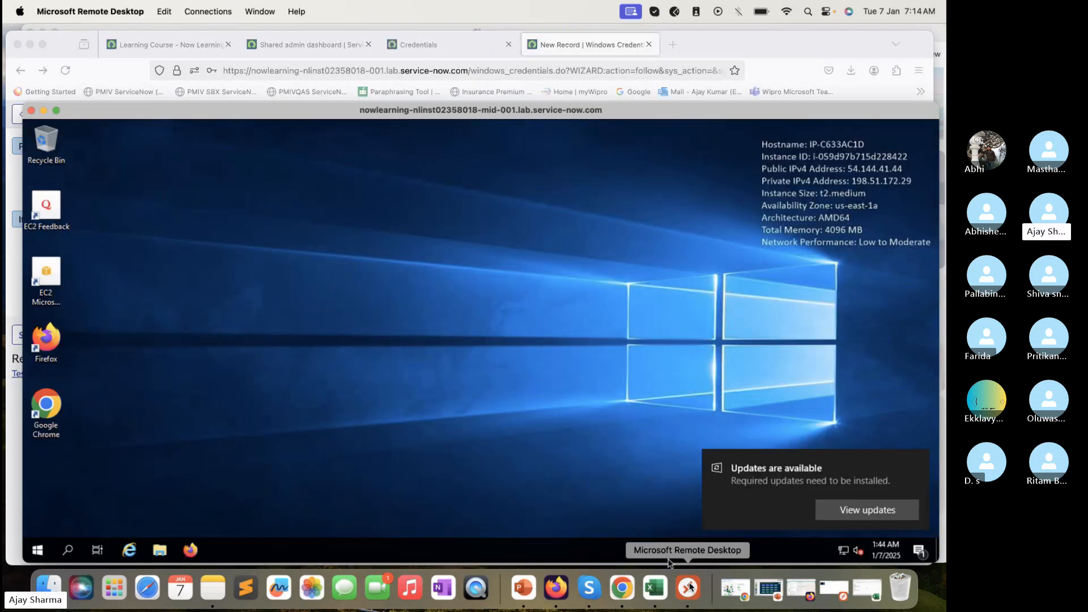
{"action": "left_click", "coordinate": [655, 588]}
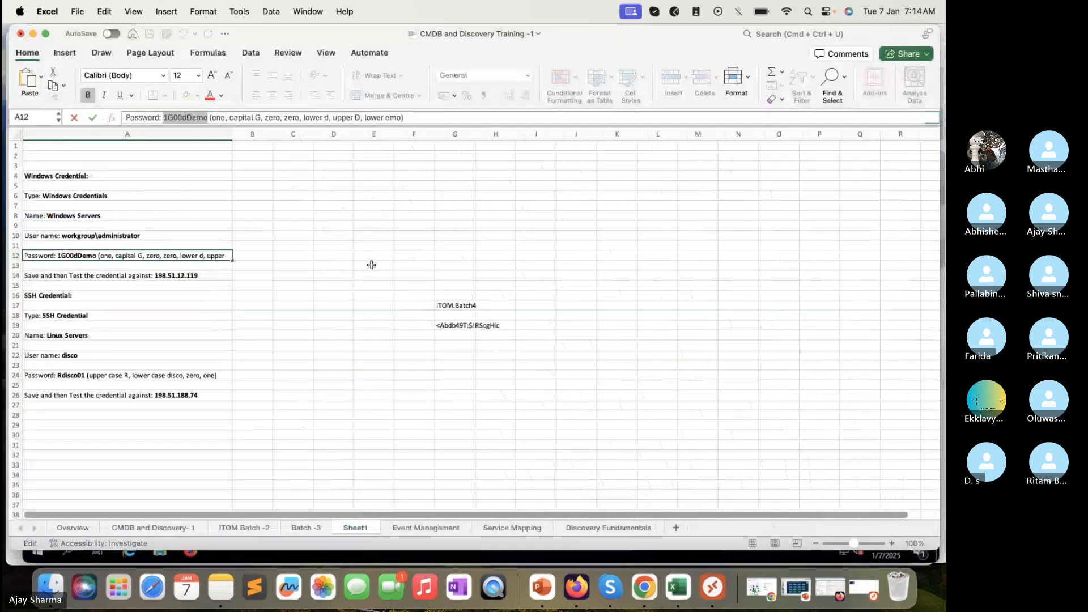
{"action": "left_click", "coordinate": [216, 276]}
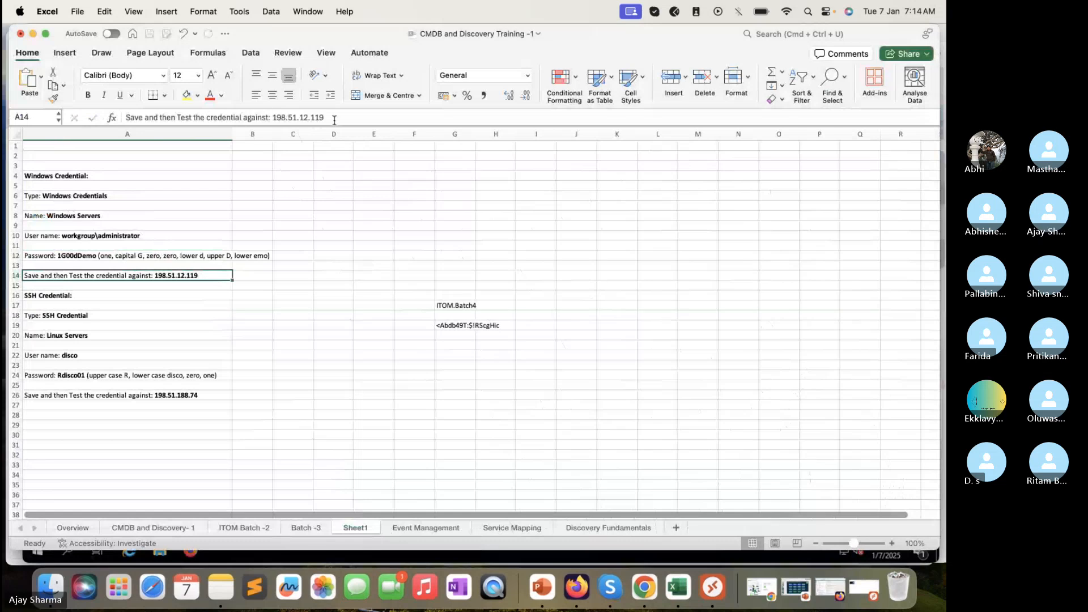
{"action": "left_click_drag", "start_coordinate": [335, 117], "coordinate": [272, 122]}
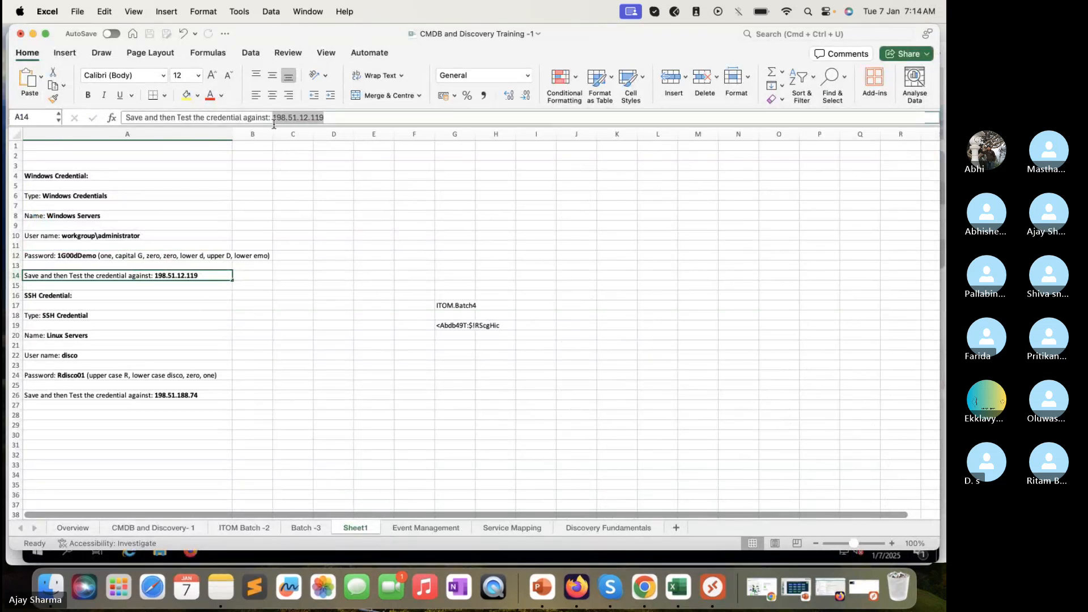
{"action": "key", "text": "super+c"}
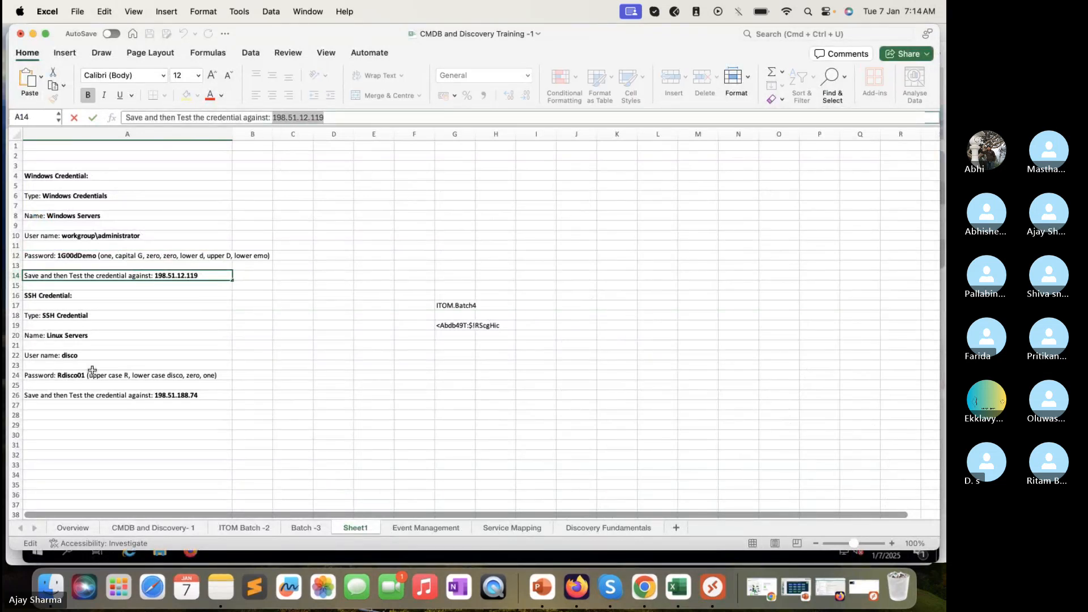
{"action": "left_click_drag", "start_coordinate": [11, 336], "coordinate": [10, 345]}
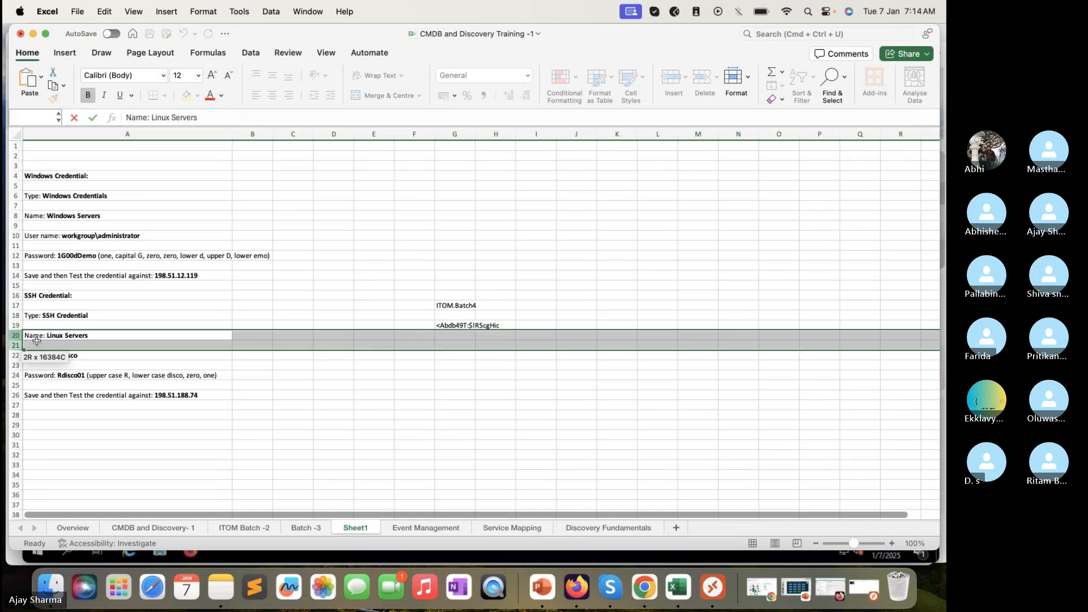
Enter 'Windows Credentails' in the Name field and untick Use MID Server Service Account
{"action": "key", "text": "super+Tab"}
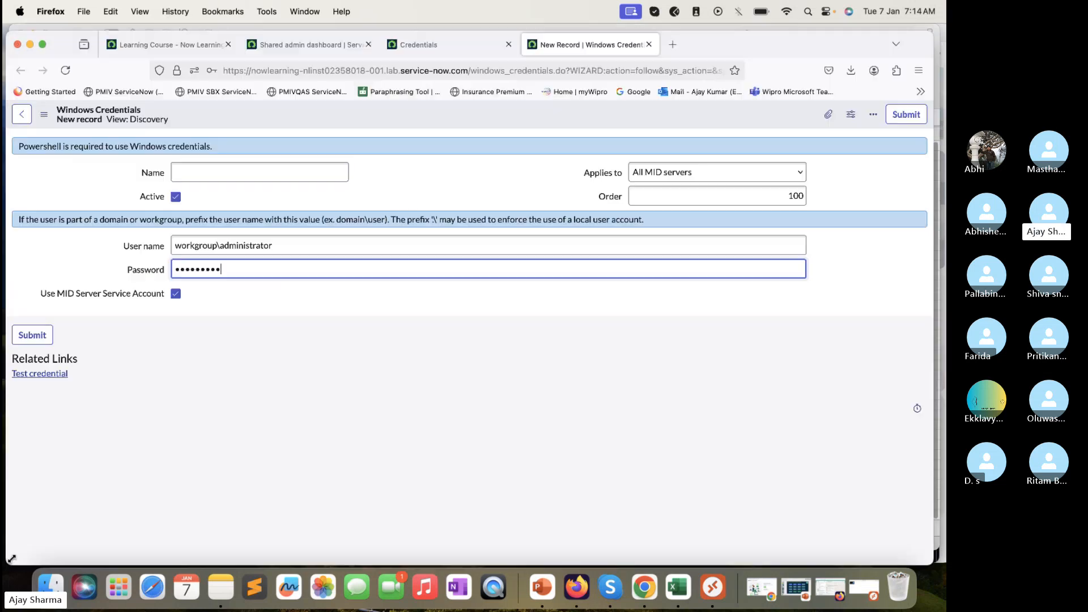
{"action": "left_click", "coordinate": [280, 172]}
{"action": "type", "text": "Win"}
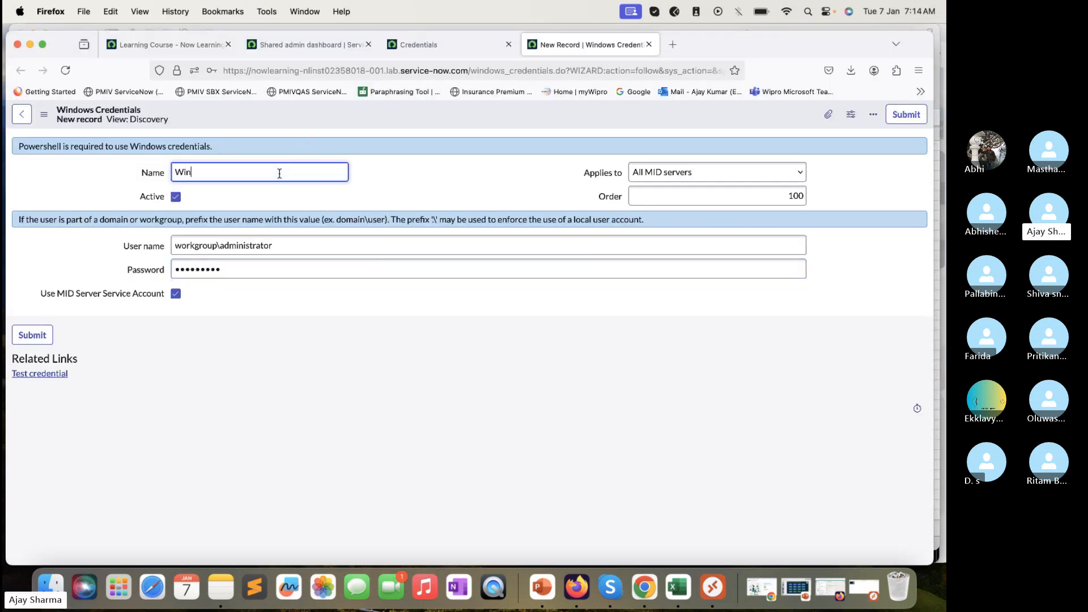
{"action": "type", "text": "dows Credentaulails"}
{"action": "left_click", "coordinate": [176, 293]}
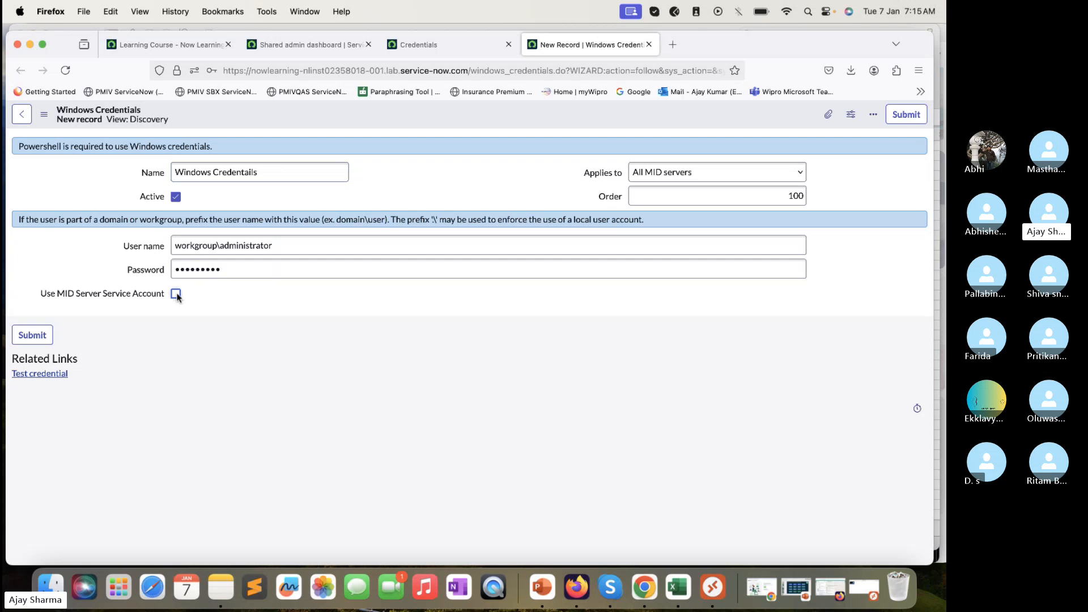
Save the record, decline Firefox's password prompt, and check the workgroup\administrator user name
{"action": "right_click", "coordinate": [401, 114]}
{"action": "left_click", "coordinate": [416, 118]}
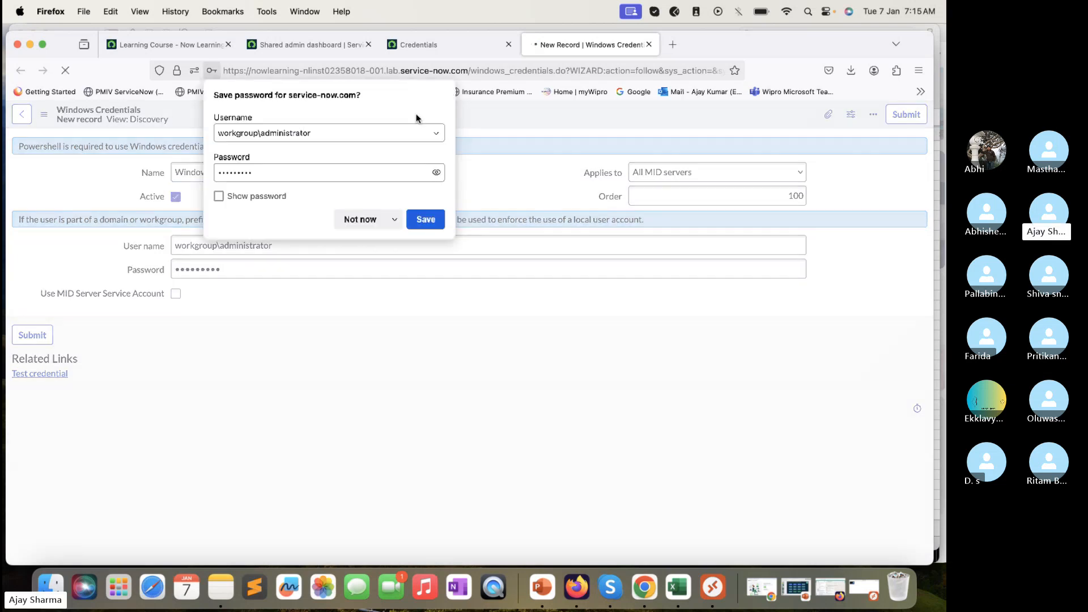
{"action": "left_click", "coordinate": [356, 217]}
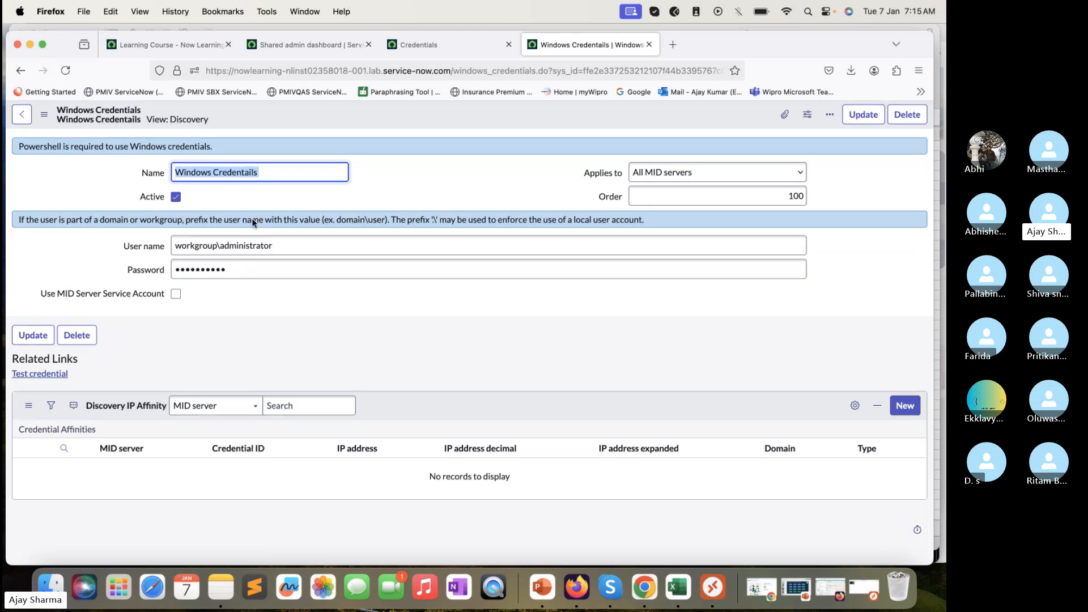
{"action": "left_click", "coordinate": [219, 245]}
{"action": "double_click", "coordinate": [218, 245]}
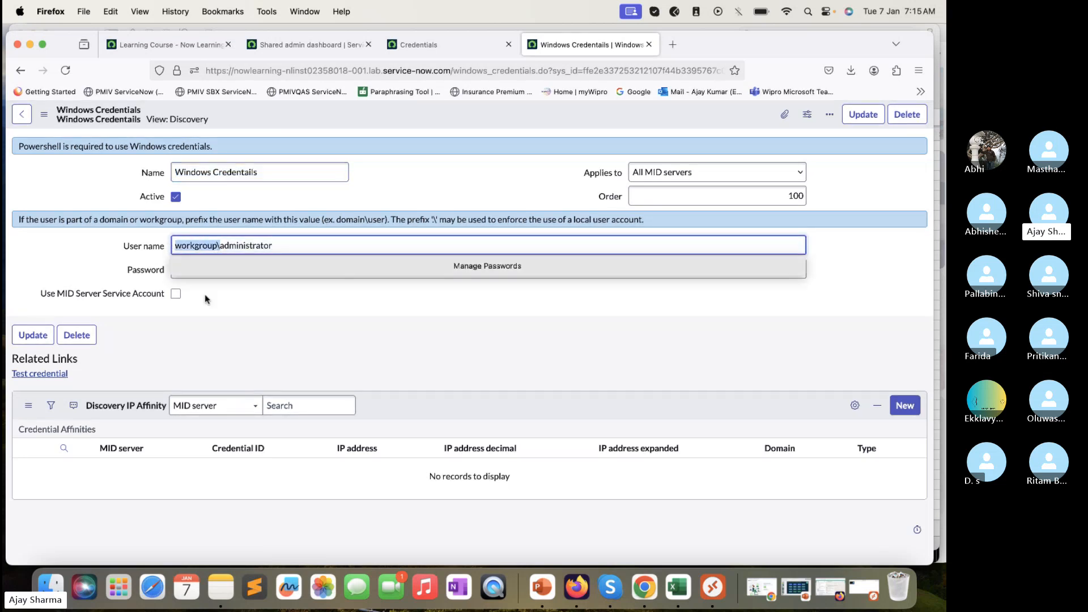
{"action": "left_click", "coordinate": [216, 333]}
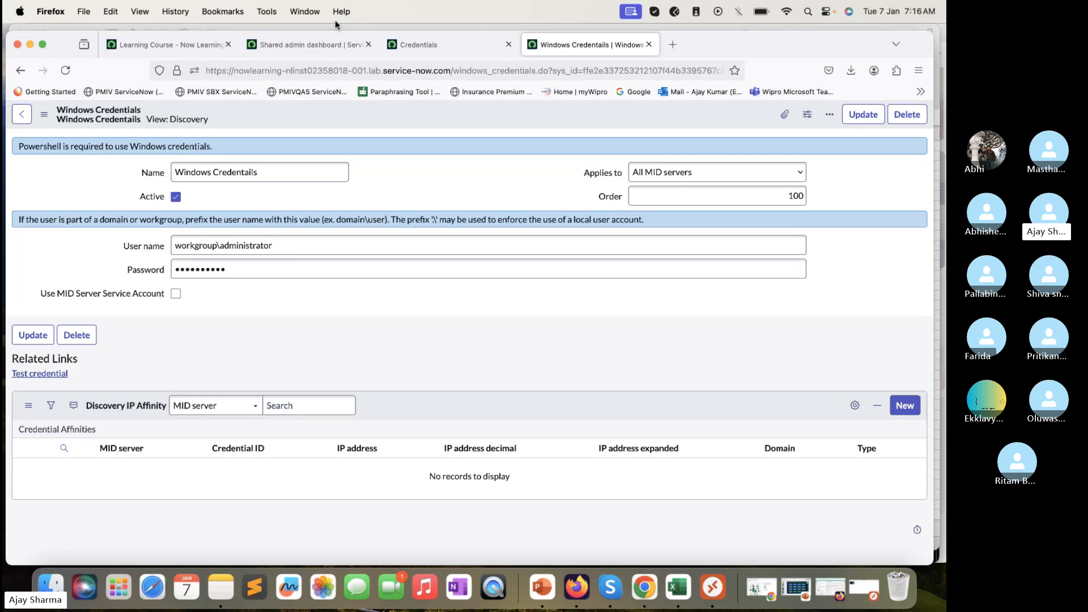
Test the Windows credential against 198.51.12.119 on port 135 via ITOM_Training and close the validated result
{"action": "left_click", "coordinate": [32, 379]}
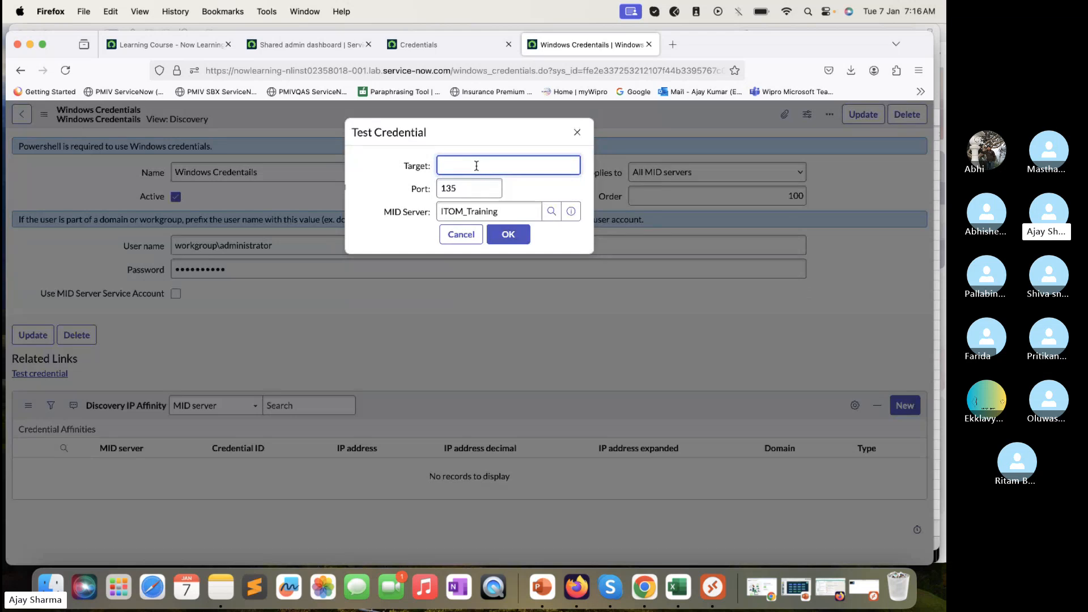
{"action": "type", "text": "198.51.12.119"}
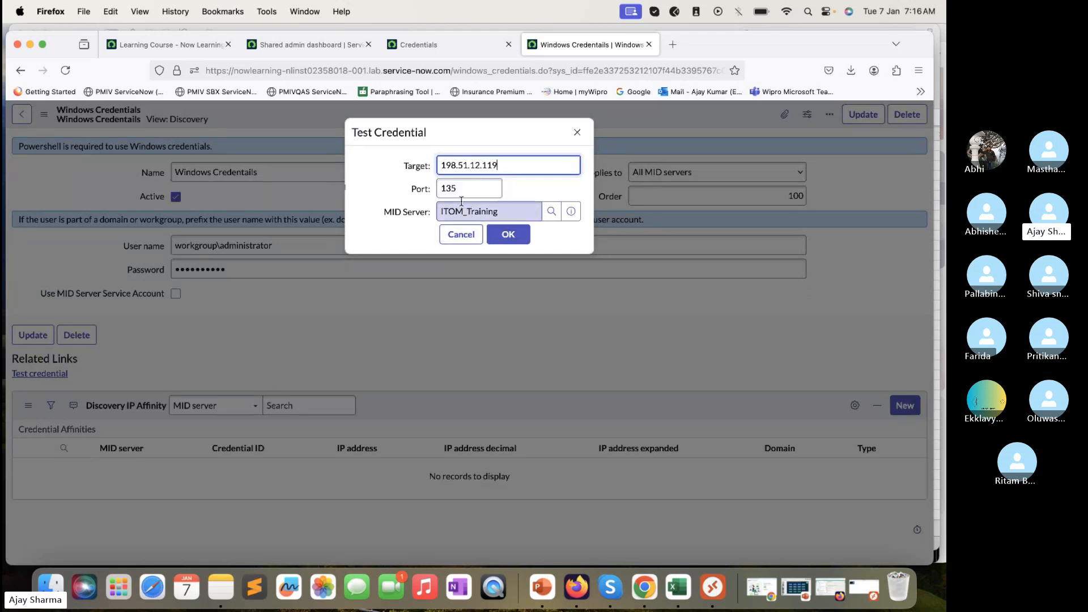
{"action": "left_click_drag", "start_coordinate": [459, 188], "coordinate": [438, 187]}
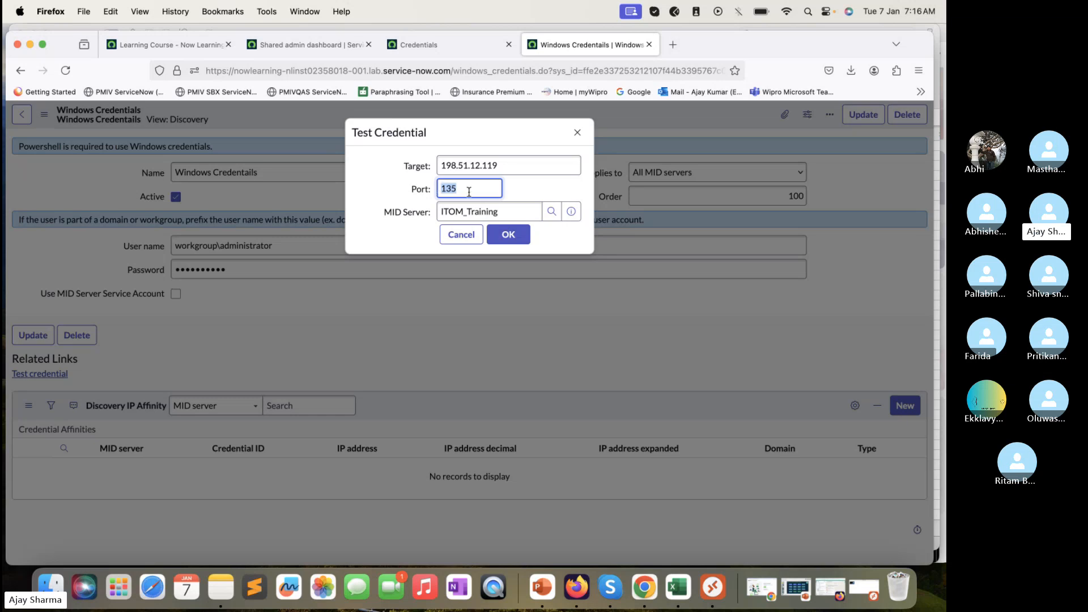
{"action": "left_click", "coordinate": [499, 237]}
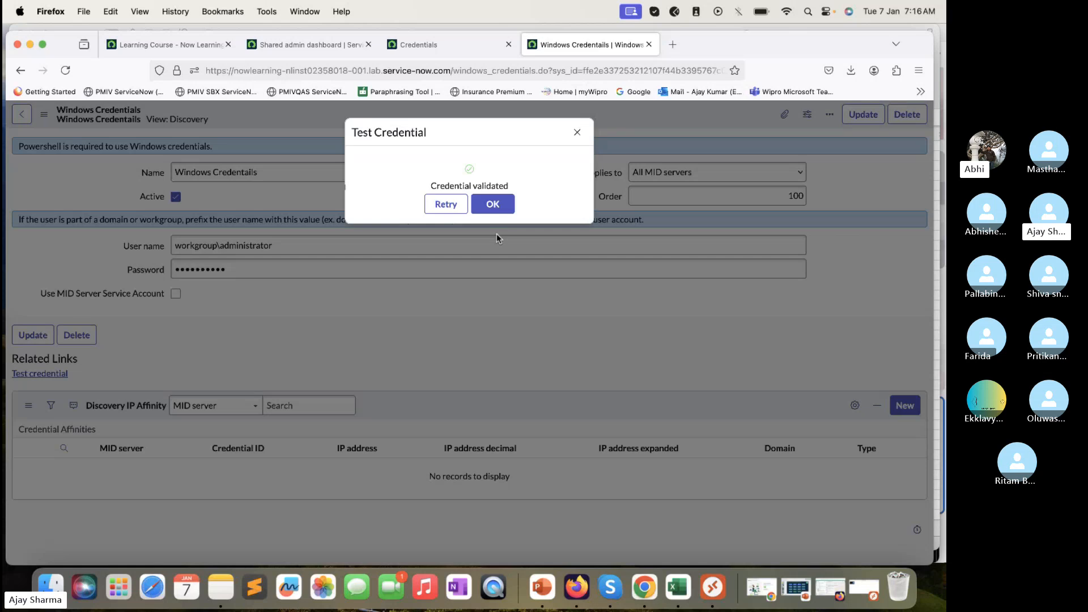
{"action": "left_click", "coordinate": [493, 206]}
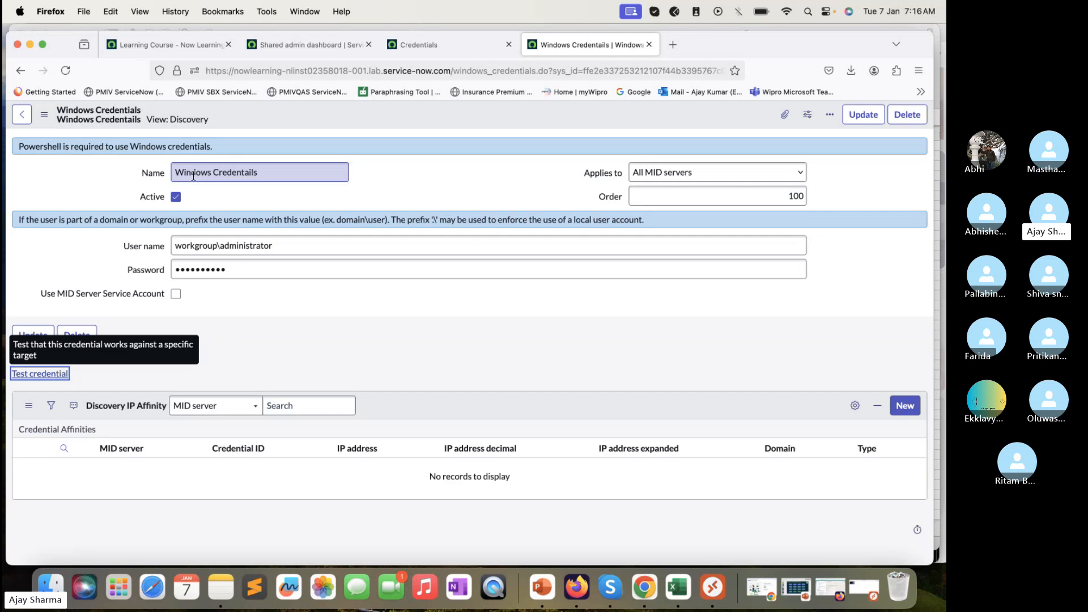
Rerun the Windows credential test with the port changed to 22 and close the result
{"action": "key", "text": "Return"}
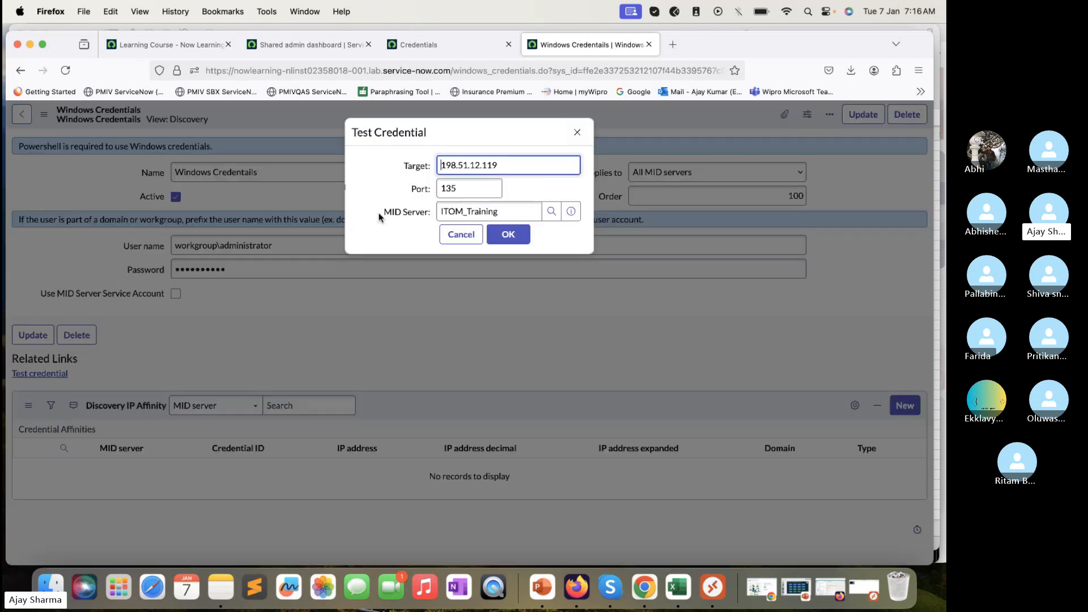
{"action": "double_click", "coordinate": [472, 190]}
{"action": "type", "text": "22"}
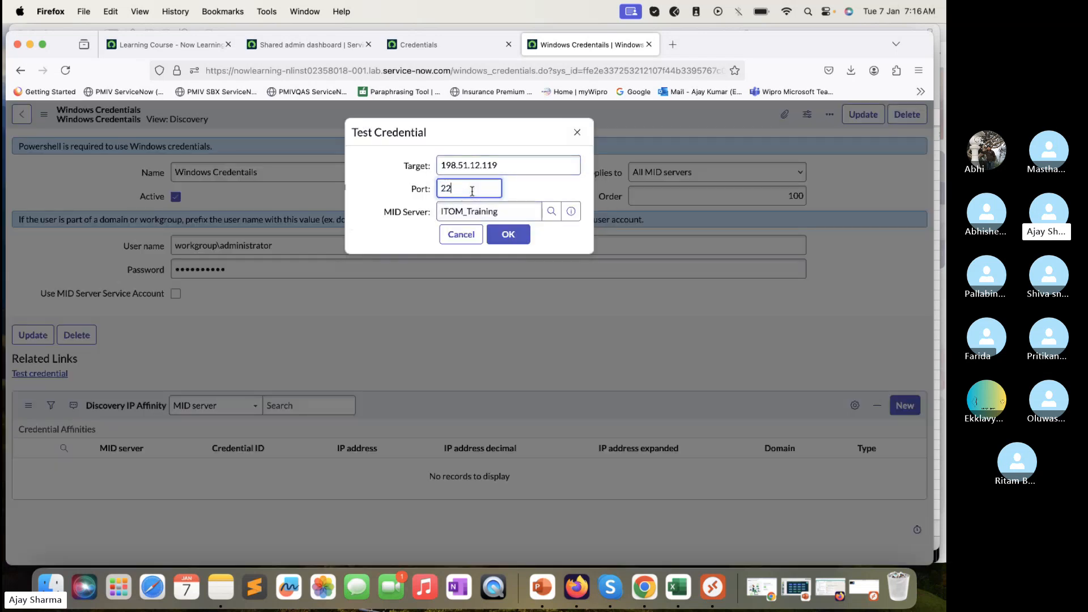
{"action": "left_click", "coordinate": [515, 238]}
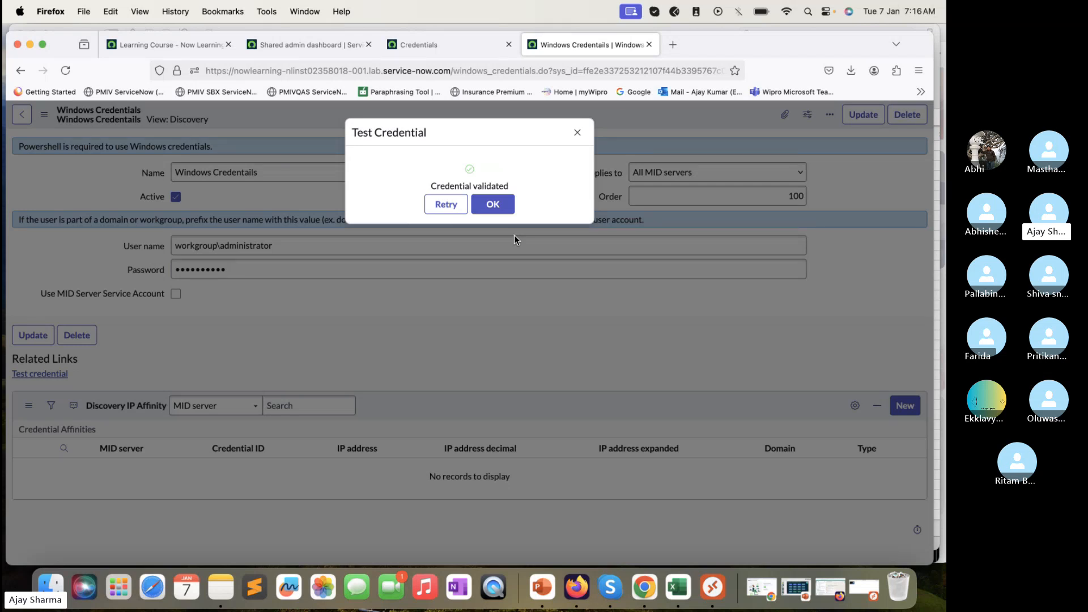
{"action": "left_click", "coordinate": [500, 211]}
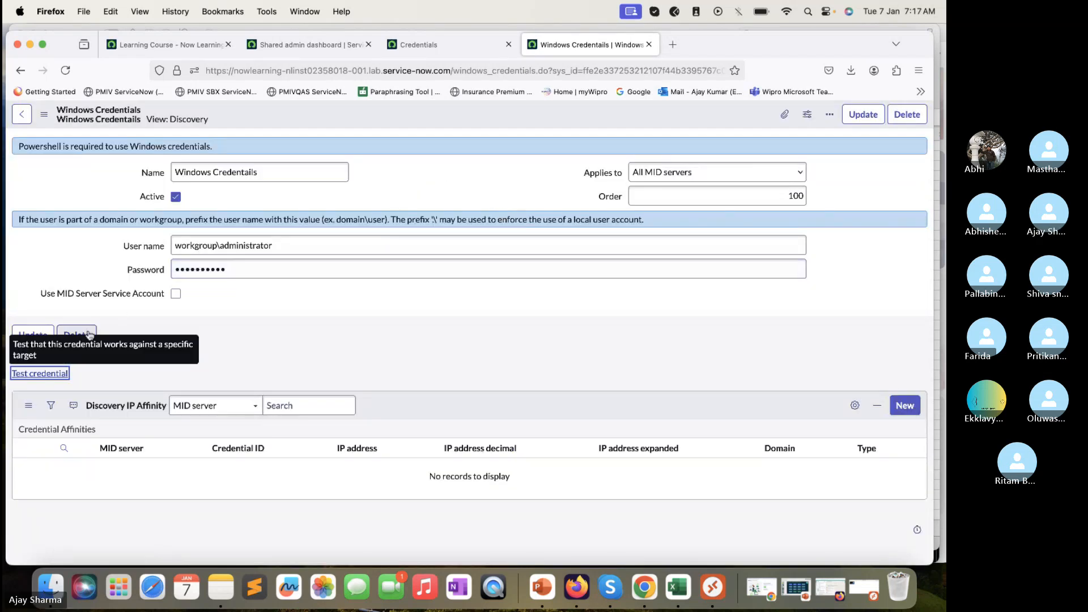
Test the Windows credential on port 22 once more and dismiss the validated result
{"action": "left_click", "coordinate": [54, 375]}
{"action": "left_click", "coordinate": [464, 189]}
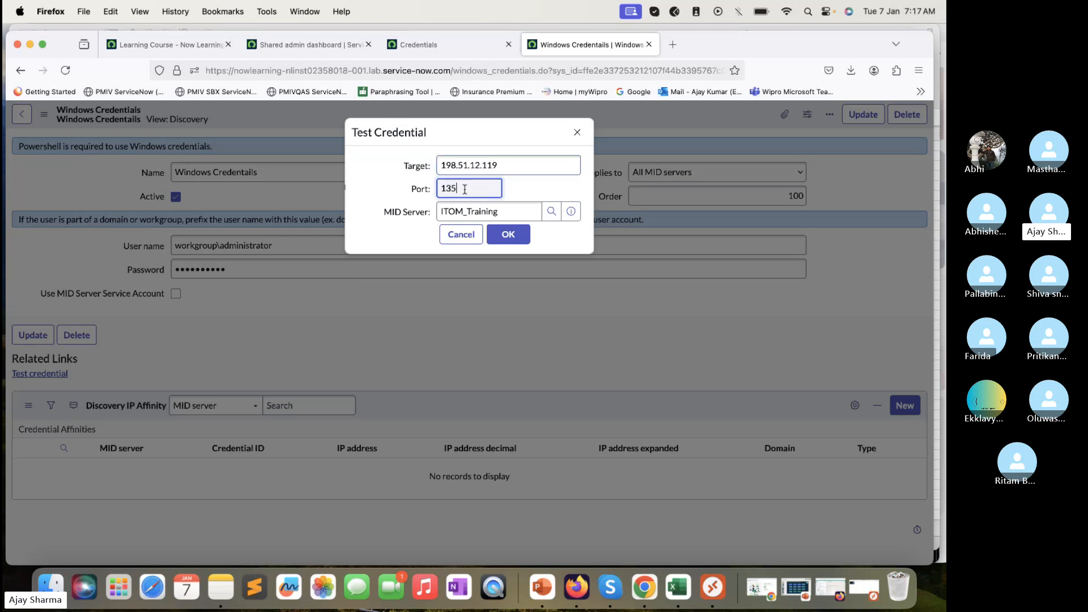
{"action": "key", "text": "BackSpace"}
{"action": "key", "text": "BackSpace"}
{"action": "key", "text": "BackSpace"}
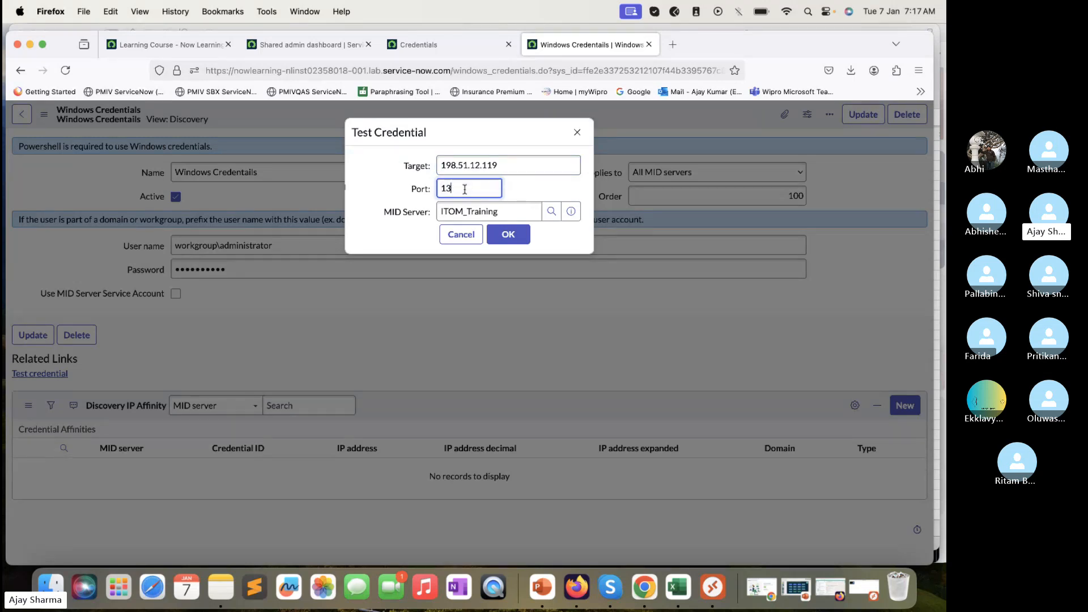
{"action": "type", "text": "22"}
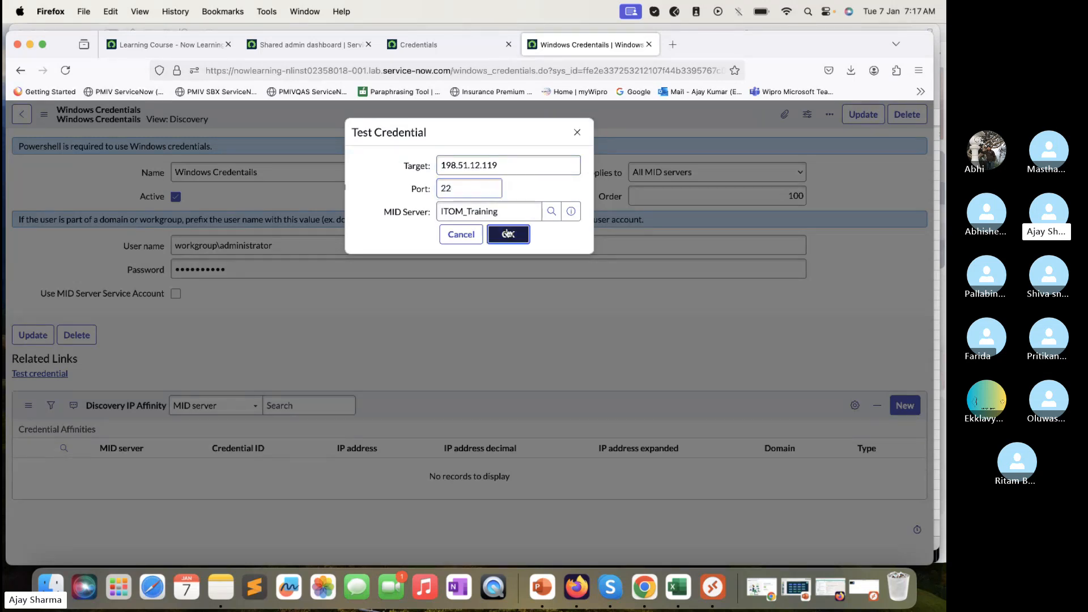
{"action": "left_click", "coordinate": [509, 233]}
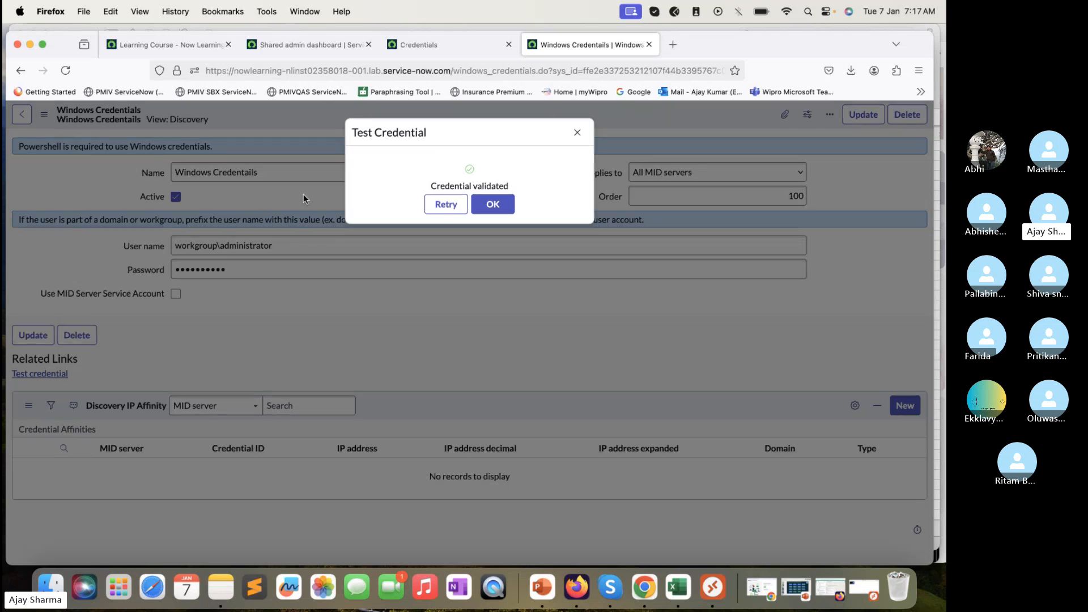
{"action": "left_click", "coordinate": [493, 204]}
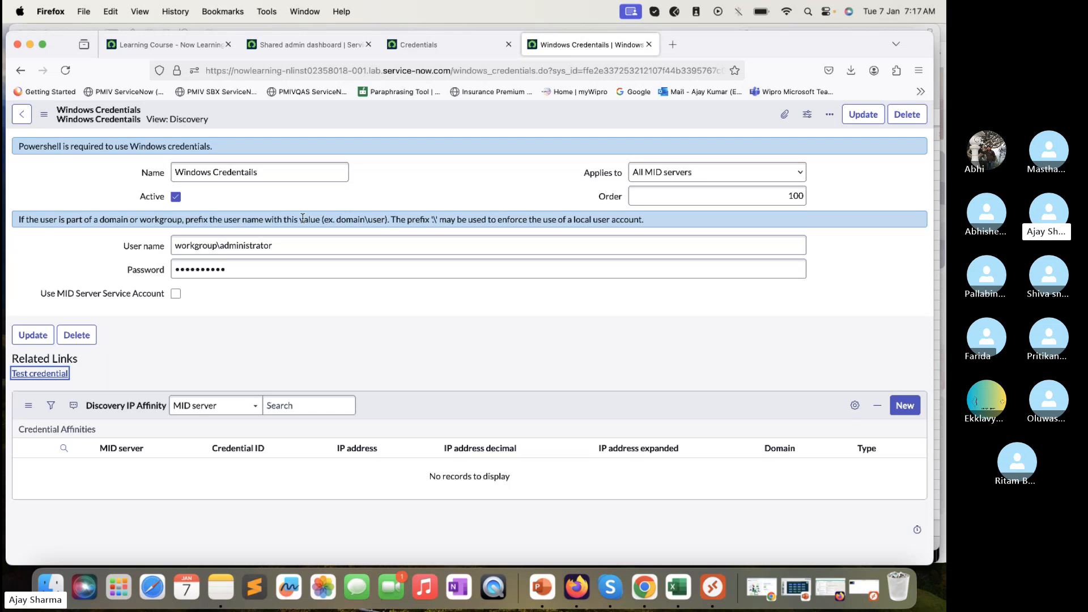
Reopen the credential test twice, closing it without running, then move the browser window aside
{"action": "left_click", "coordinate": [57, 374]}
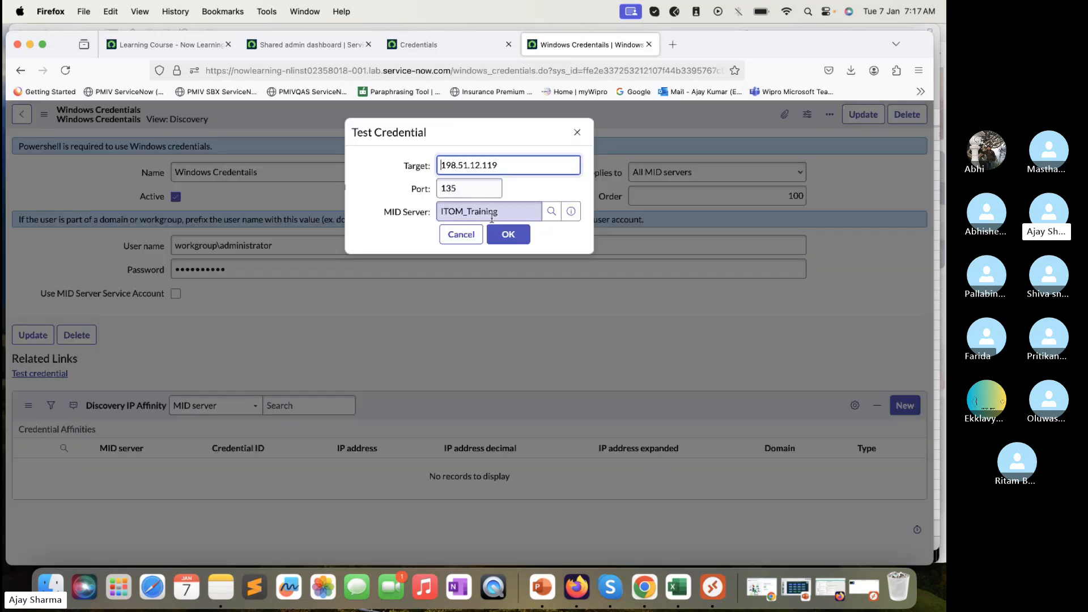
{"action": "left_click", "coordinate": [579, 131]}
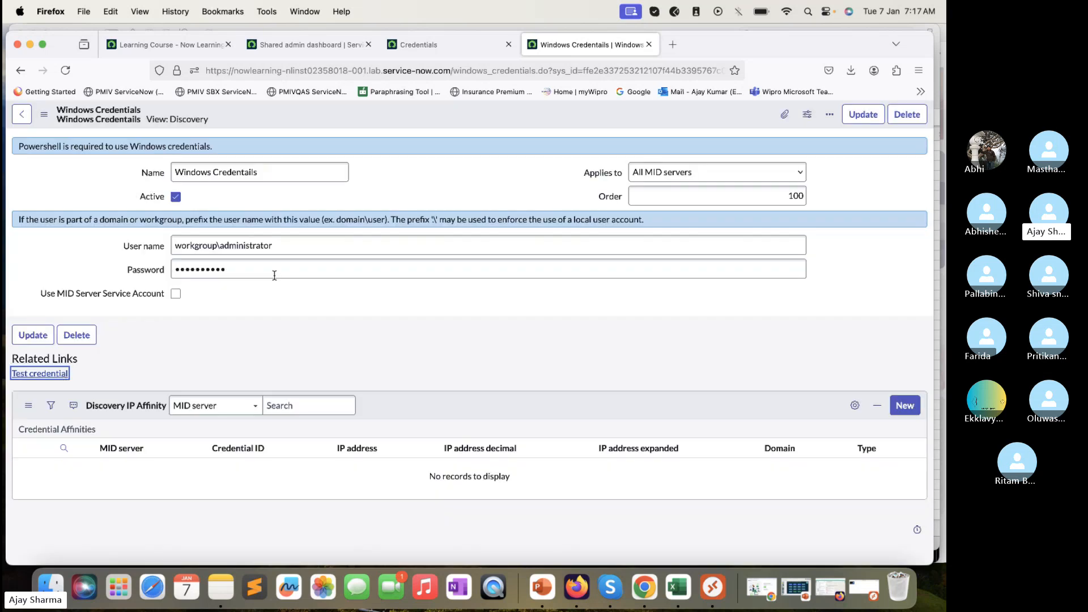
{"action": "key", "text": "Return"}
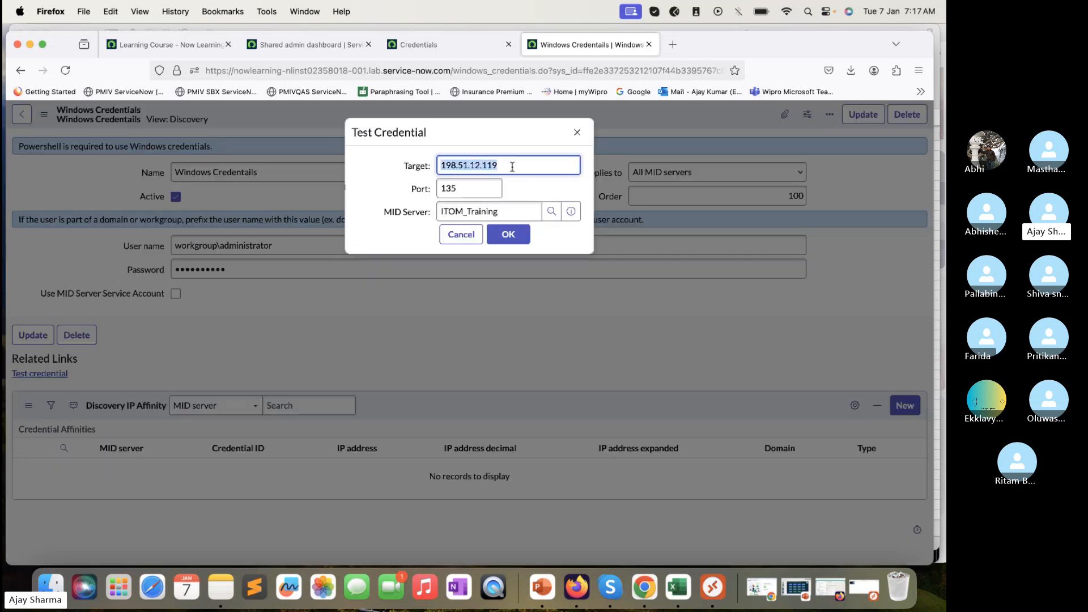
{"action": "left_click", "coordinate": [580, 136]}
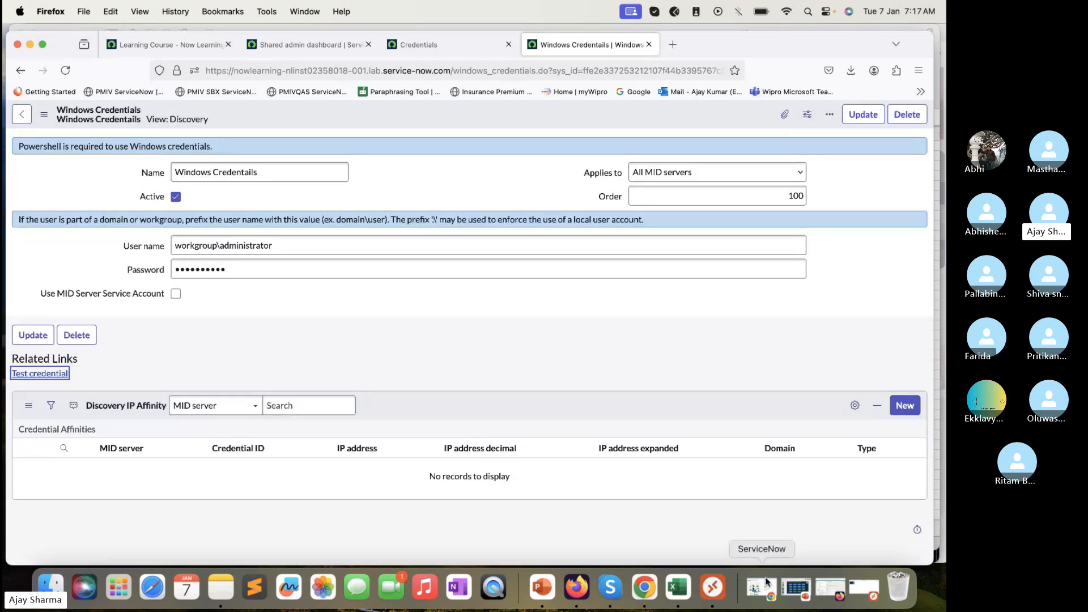
{"action": "left_click_drag", "start_coordinate": [862, 45], "coordinate": [823, 49]}
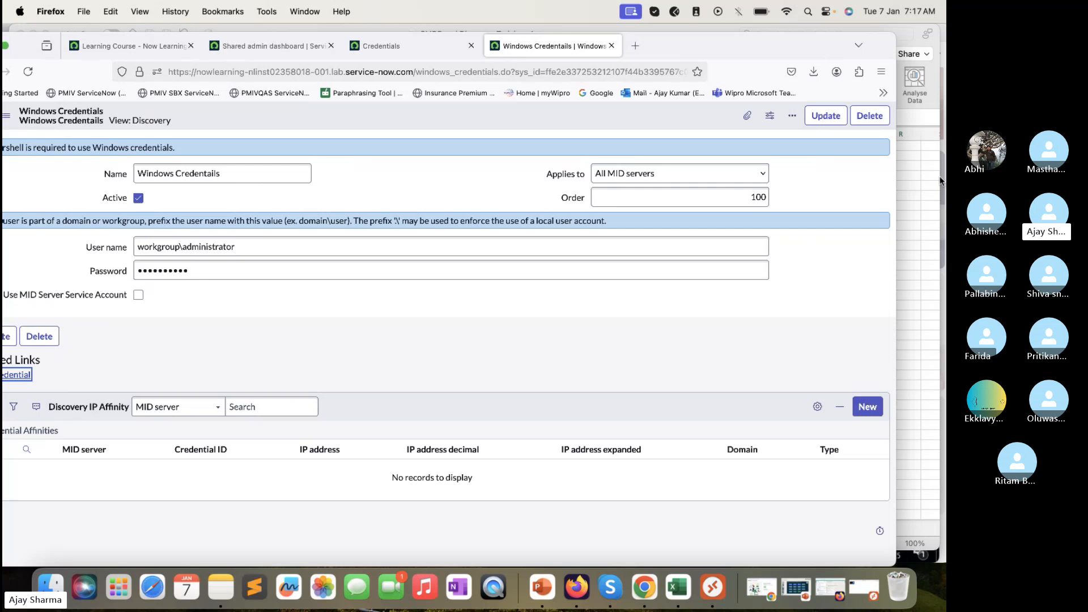
Minimize the training workbook, then move the Remote Desktop session window higher and enlarge it downward
{"action": "left_click", "coordinate": [918, 184]}
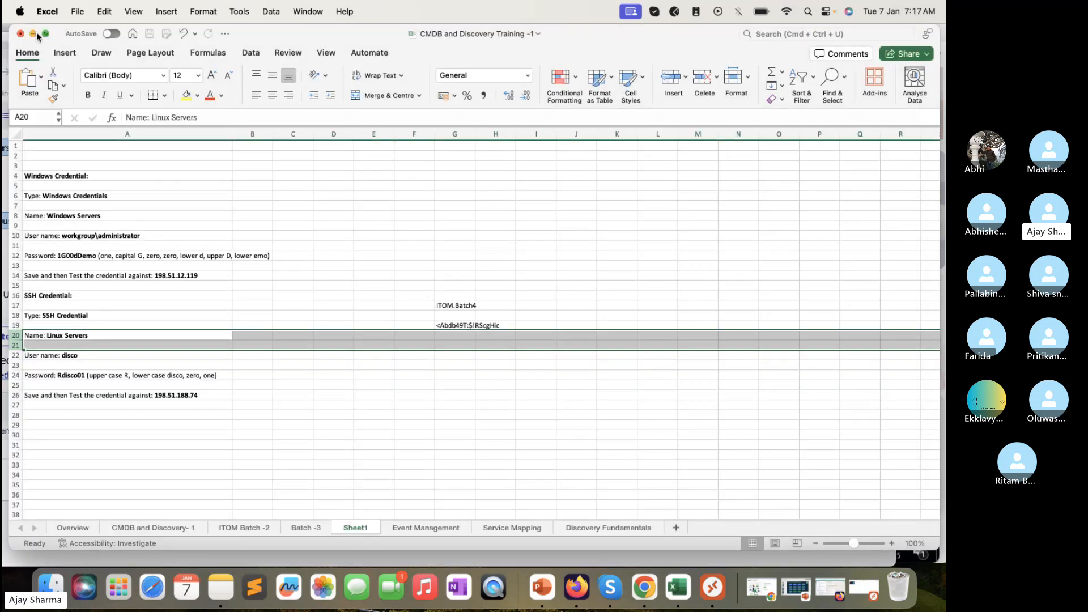
{"action": "left_click", "coordinate": [34, 33]}
{"action": "left_click", "coordinate": [913, 111]}
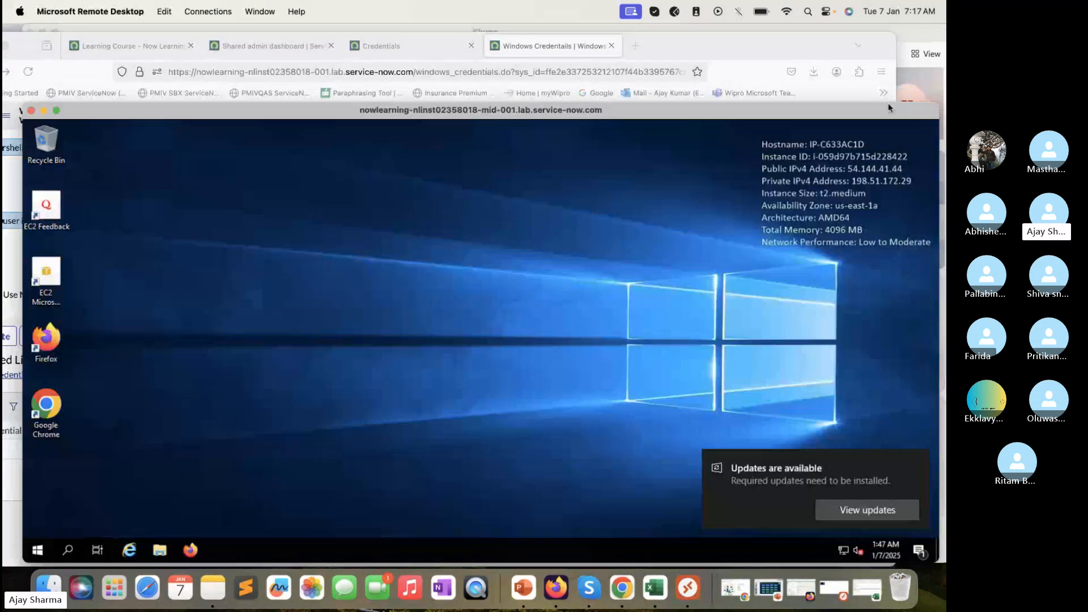
{"action": "left_click_drag", "start_coordinate": [889, 113], "coordinate": [886, 67]}
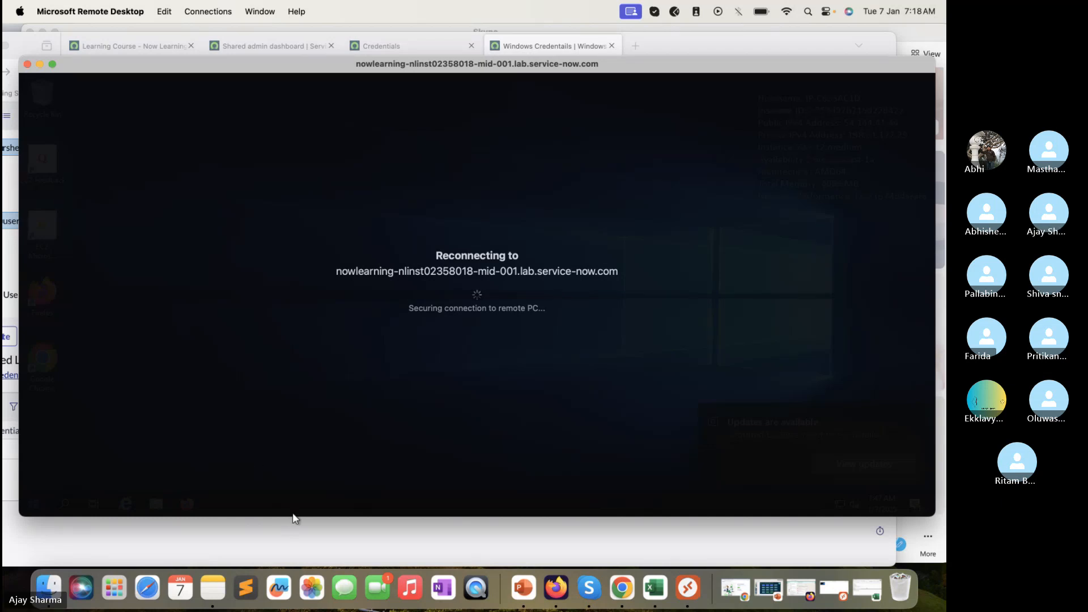
{"action": "left_click_drag", "start_coordinate": [294, 517], "coordinate": [293, 561]}
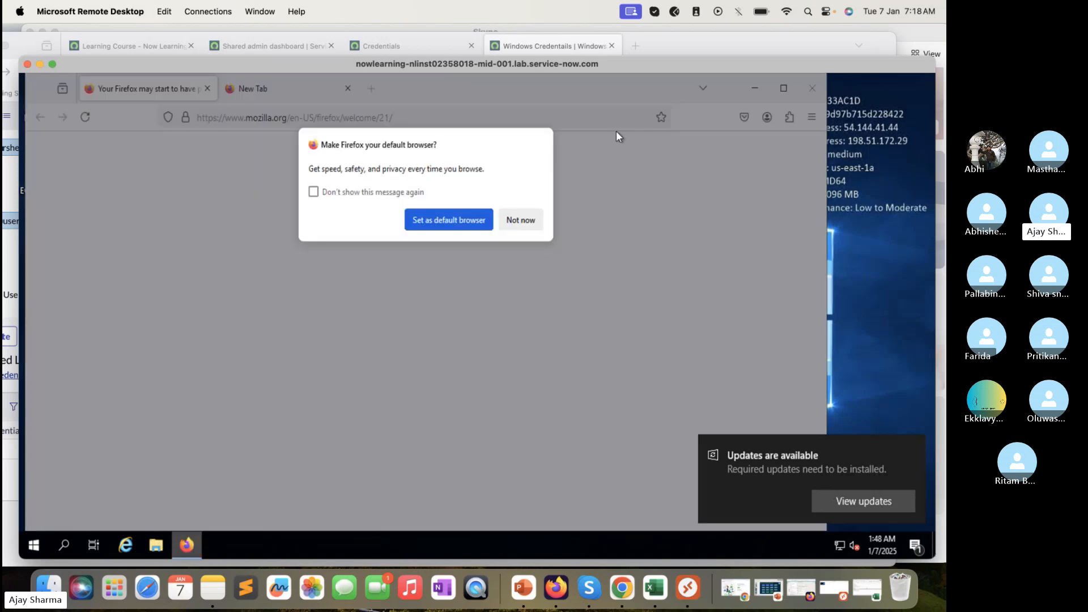
Decline Firefox as default browser and search Google for 'port query' on the server
{"action": "left_click", "coordinate": [521, 221]}
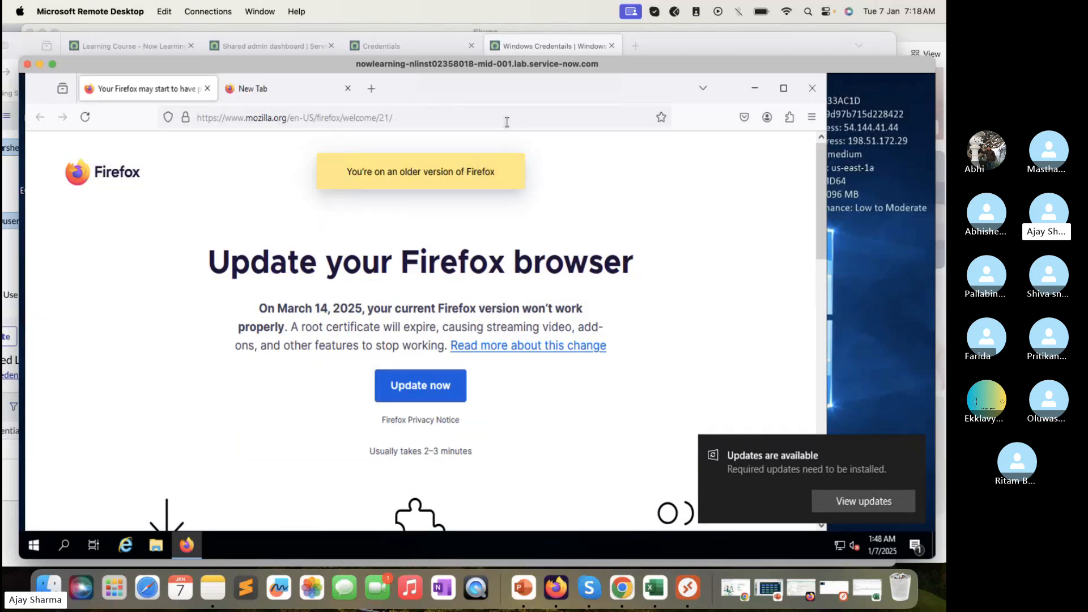
{"action": "left_click", "coordinate": [507, 122]}
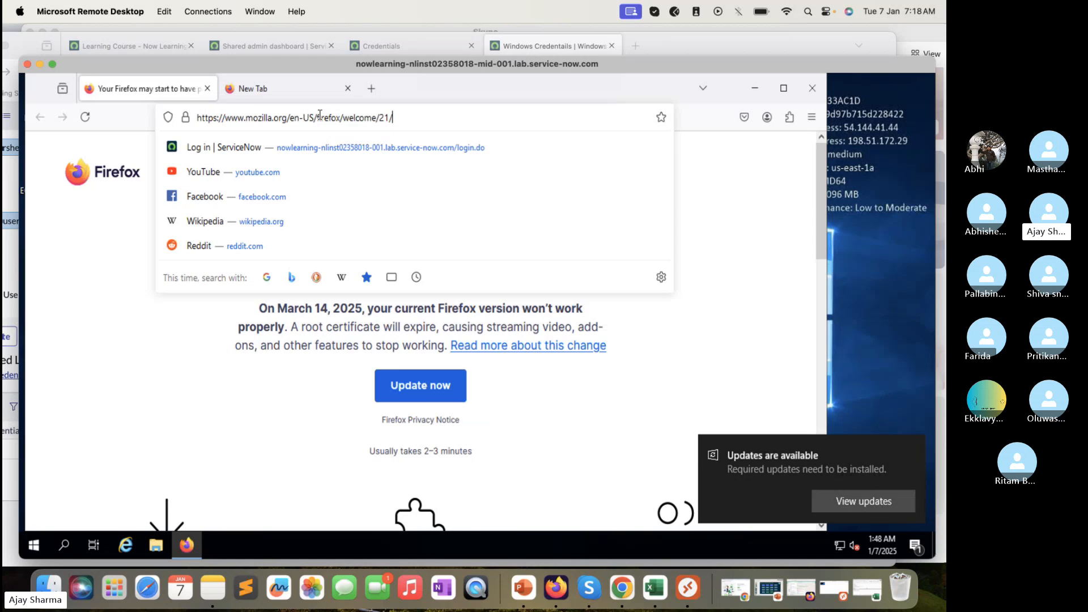
{"action": "key", "text": "BackSpace"}
{"action": "key", "text": "BackSpace"}
{"action": "key", "text": "BackSpace"}
{"action": "key", "text": "BackSpace"}
{"action": "key", "text": "BackSpace"}
{"action": "key", "text": "BackSpace"}
{"action": "key", "text": "BackSpace"}
{"action": "key", "text": "BackSpace"}
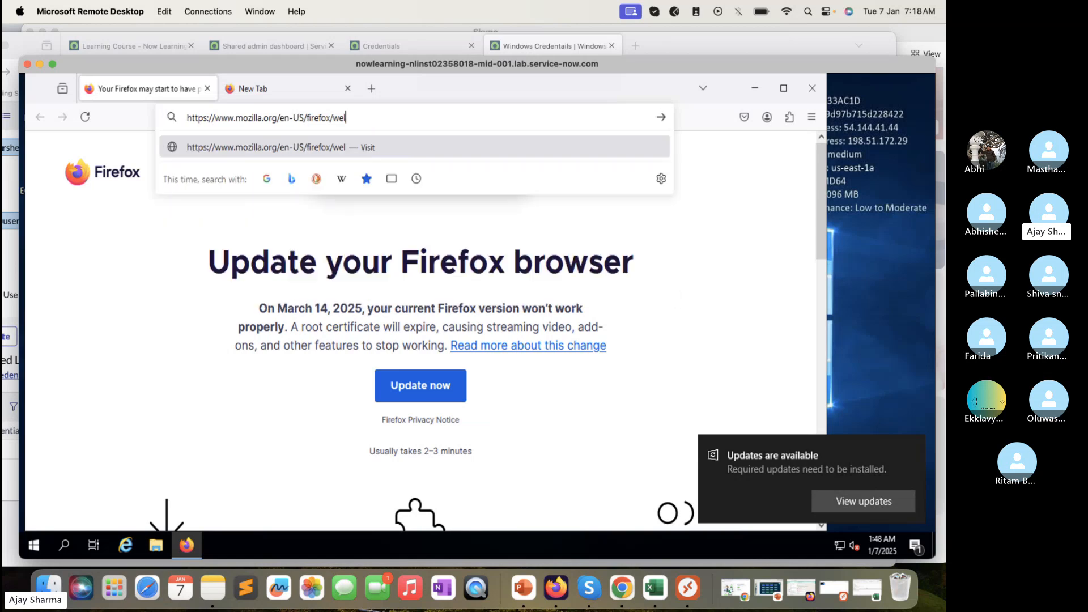
{"action": "key", "text": "BackSpace"}
{"action": "key", "text": "BackSpace"}
{"action": "key", "text": "BackSpace"}
{"action": "key", "text": "BackSpace"}
{"action": "key", "text": "BackSpace"}
{"action": "key", "text": "BackSpace"}
{"action": "key", "text": "BackSpace"}
{"action": "key", "text": "BackSpace"}
{"action": "key", "text": "BackSpace"}
{"action": "key", "text": "BackSpace"}
{"action": "key", "text": "BackSpace"}
{"action": "key", "text": "BackSpace"}
{"action": "key", "text": "BackSpace"}
{"action": "key", "text": "BackSpace"}
{"action": "key", "text": "BackSpace"}
{"action": "key", "text": "BackSpace"}
{"action": "key", "text": "BackSpace"}
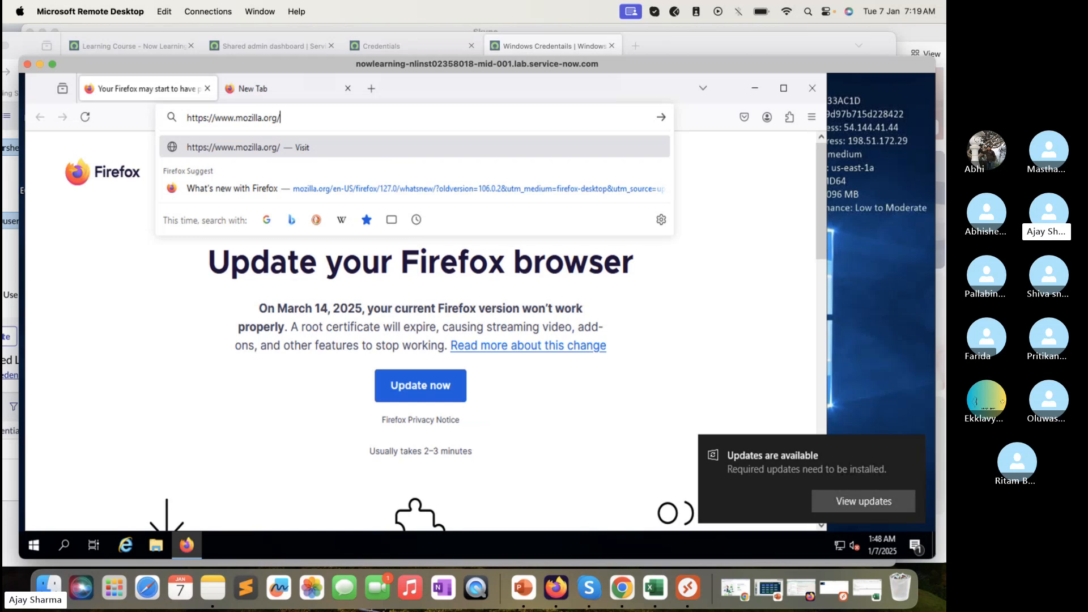
{"action": "key", "text": "ctrl+a"}
{"action": "key", "text": "BackSpace"}
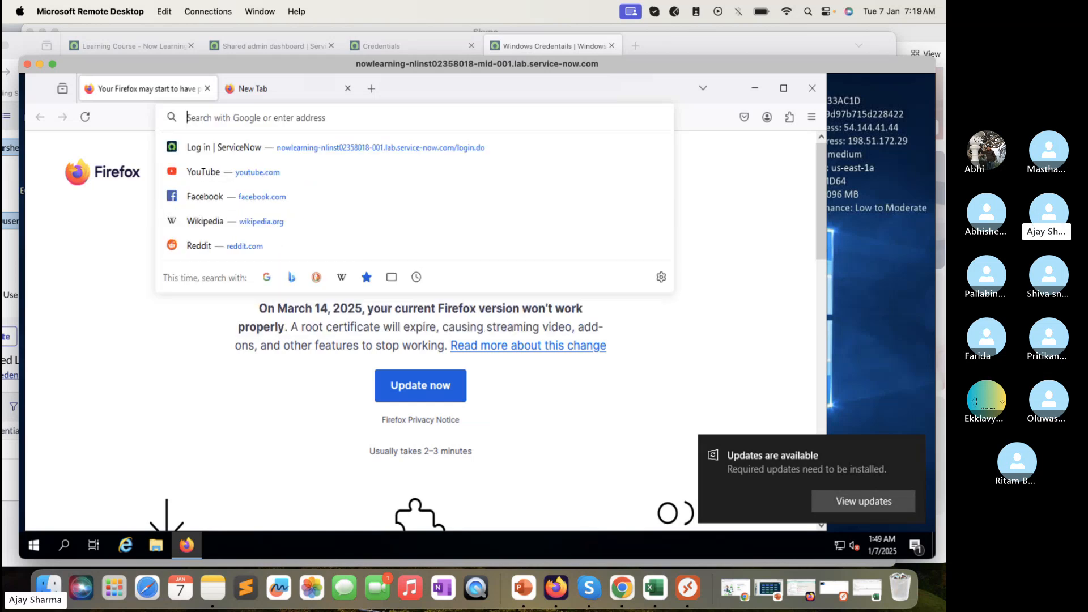
{"action": "type", "text": "port q"}
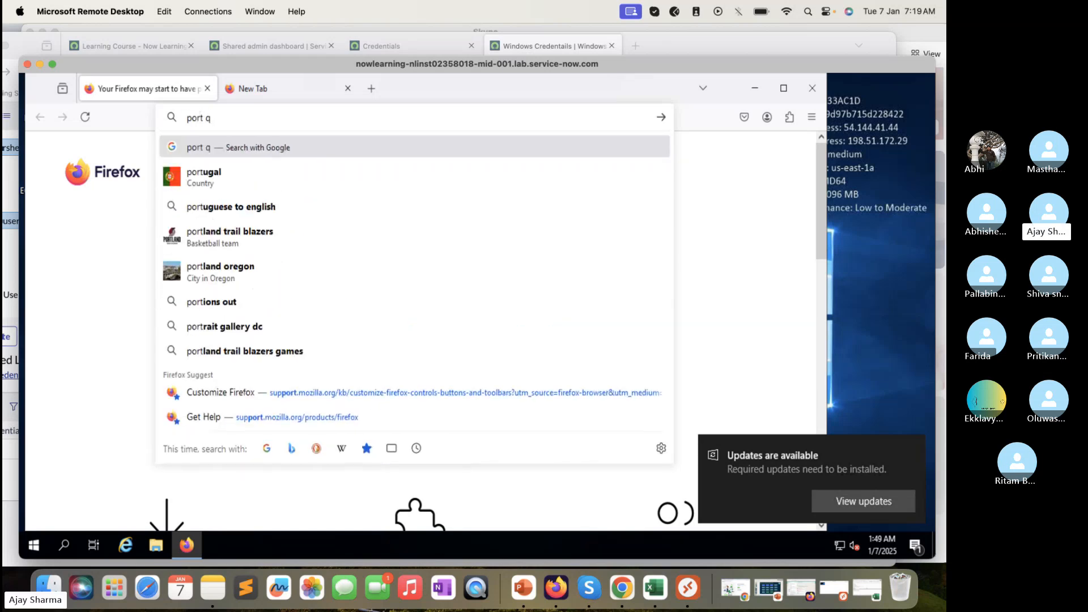
{"action": "type", "text": "yuery"}
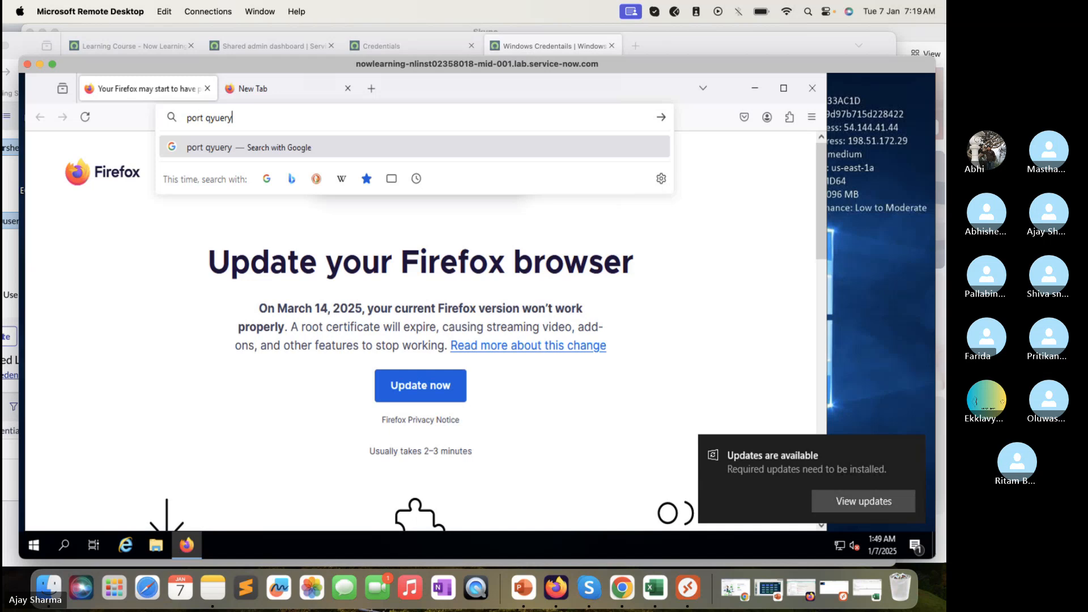
{"action": "key", "text": "BackSpace"}
{"action": "key", "text": "BackSpace"}
{"action": "key", "text": "BackSpace"}
{"action": "key", "text": "BackSpace"}
{"action": "key", "text": "BackSpace"}
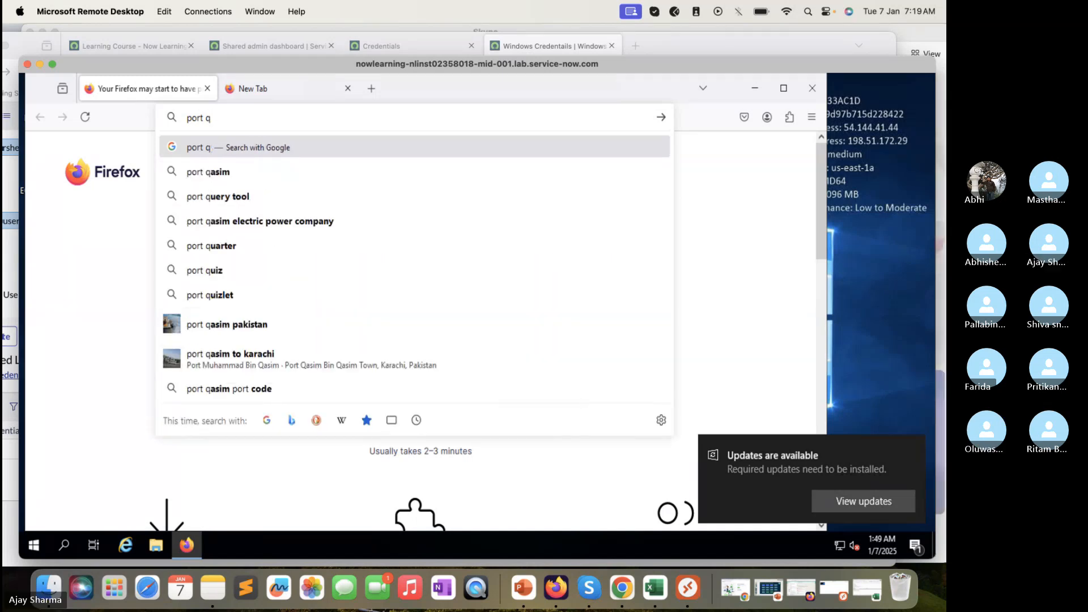
{"action": "type", "text": "uery"}
{"action": "key", "text": "Return"}
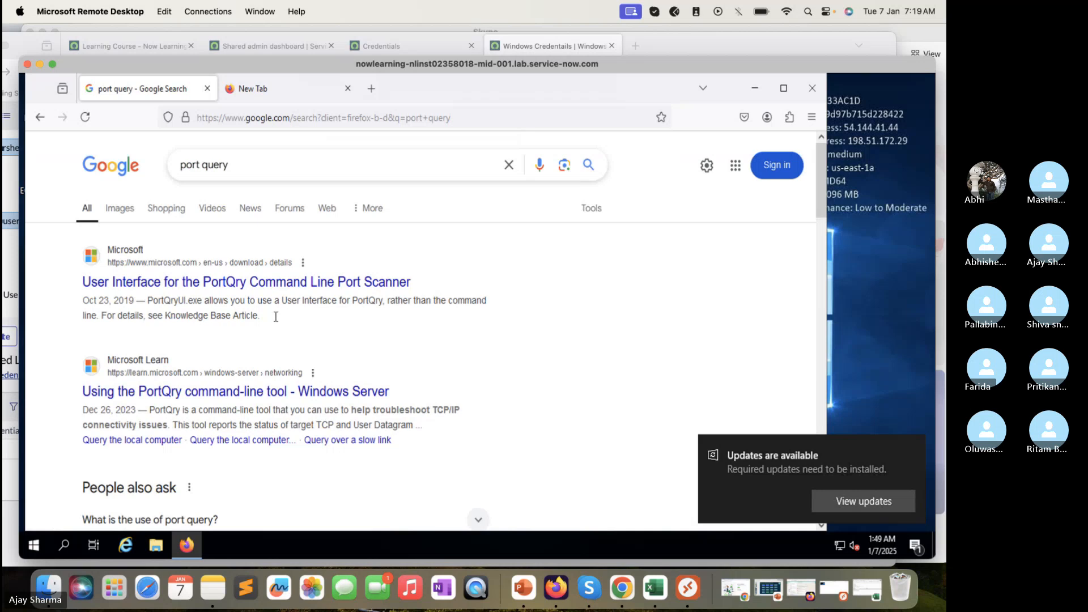
{"action": "left_click", "coordinate": [272, 169]}
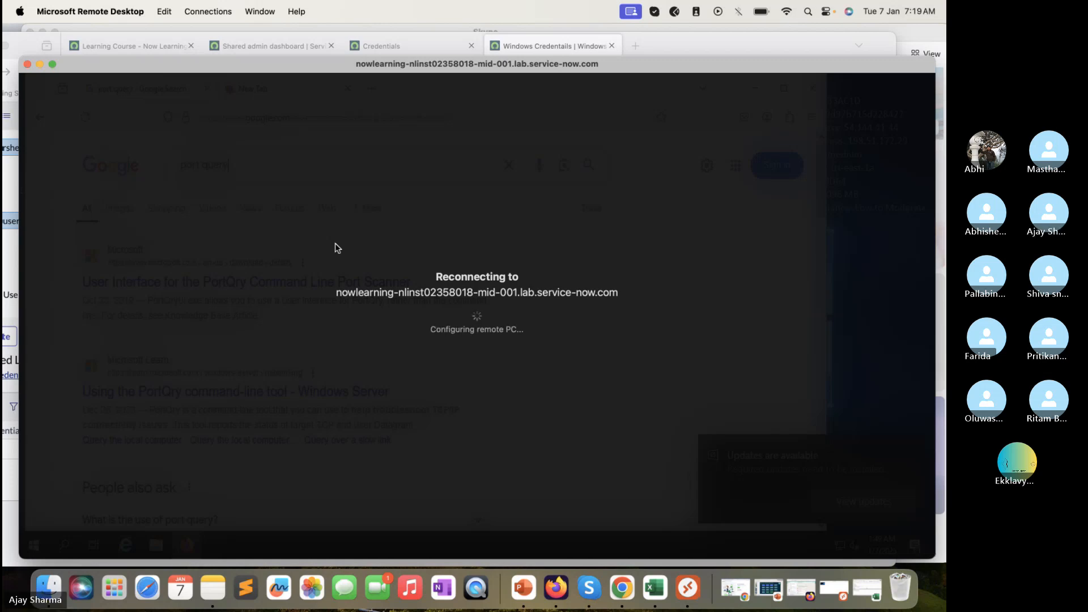
Check the Mac's Wi-Fi connection while the remote session reconnects
{"action": "left_click", "coordinate": [789, 7]}
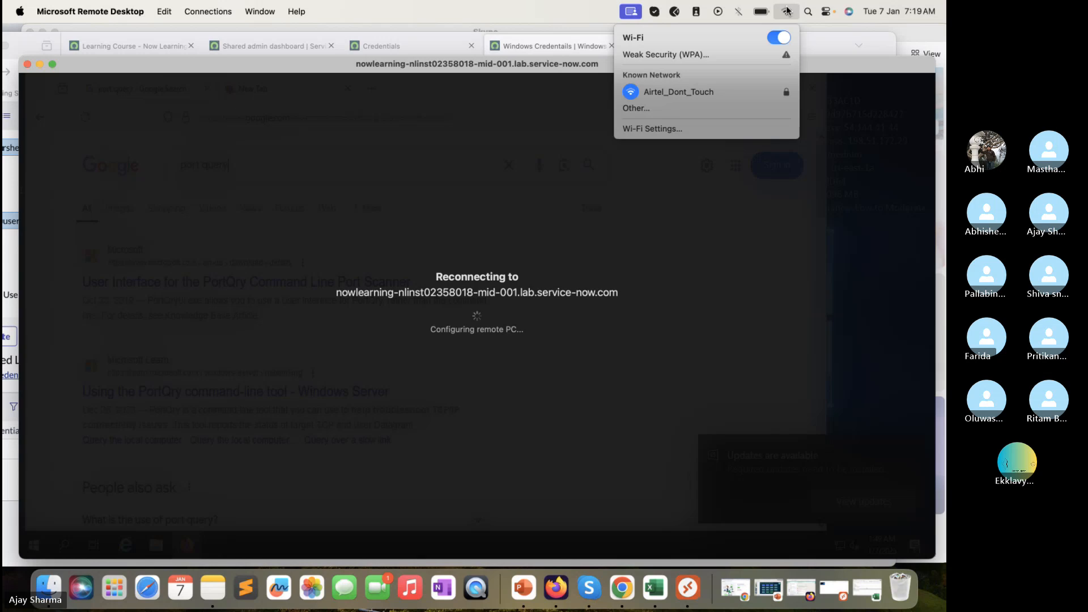
{"action": "left_click", "coordinate": [678, 258]}
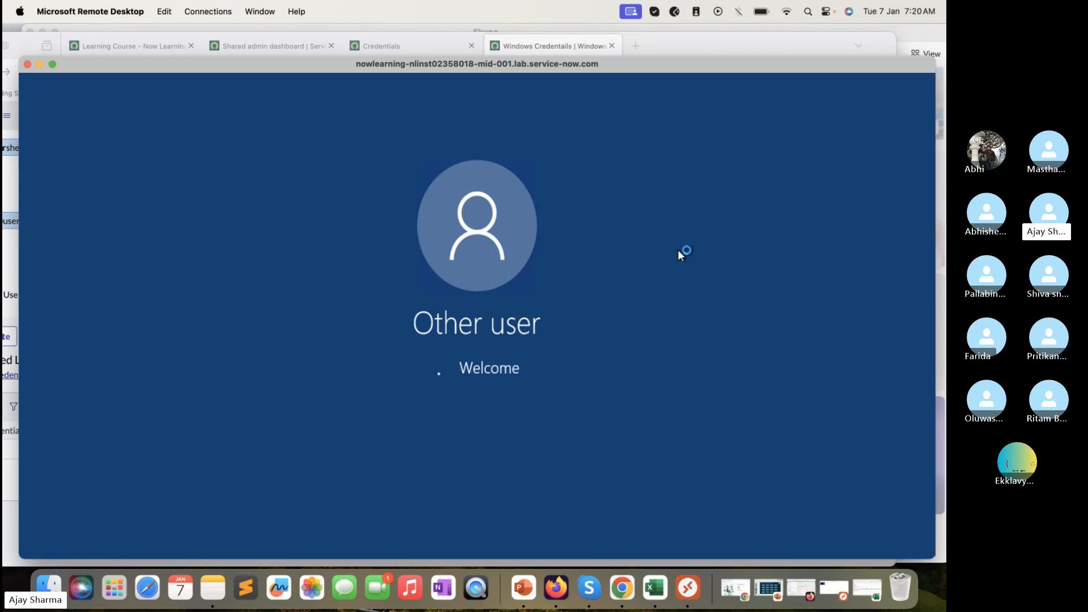
Return to the ServiceNow credential types list and bring up the SSH Credentials link options
{"action": "left_click", "coordinate": [9, 461]}
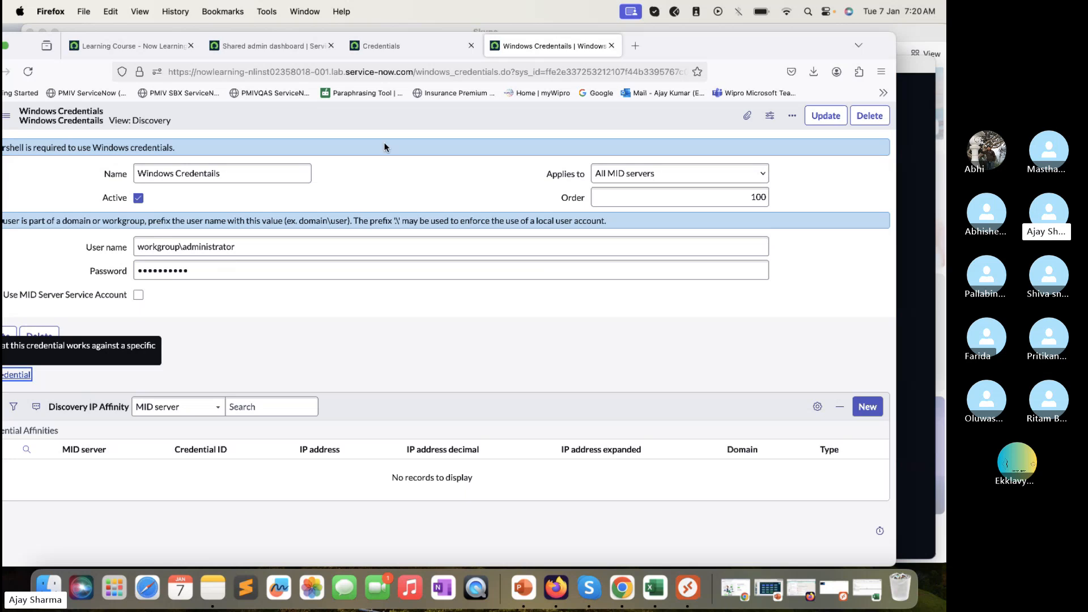
{"action": "left_click", "coordinate": [426, 51]}
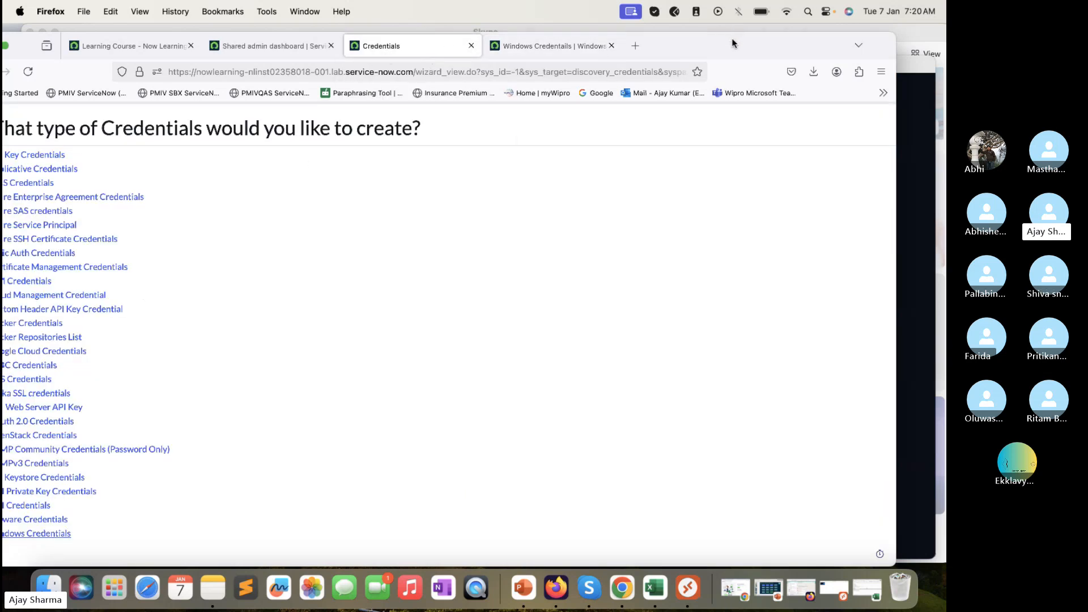
{"action": "left_click_drag", "start_coordinate": [736, 43], "coordinate": [771, 44]}
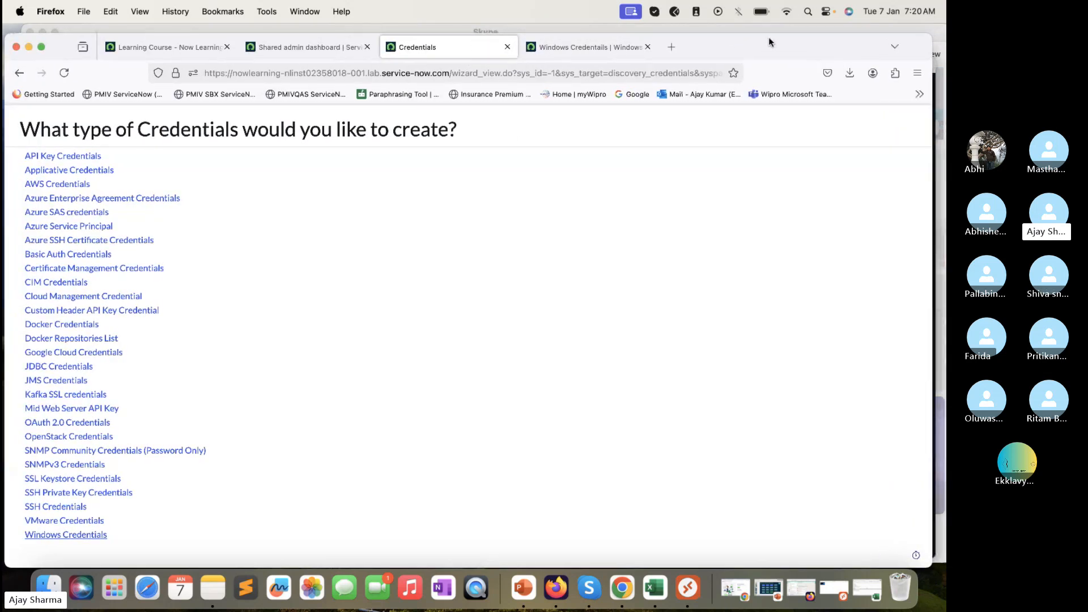
{"action": "left_click", "coordinate": [604, 45]}
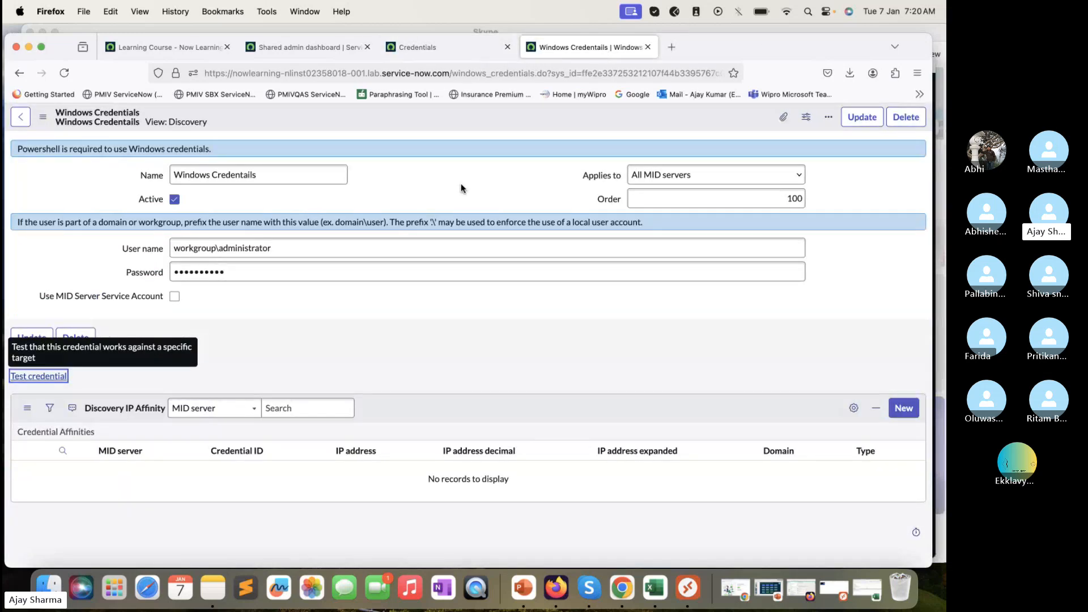
{"action": "left_click", "coordinate": [443, 47]}
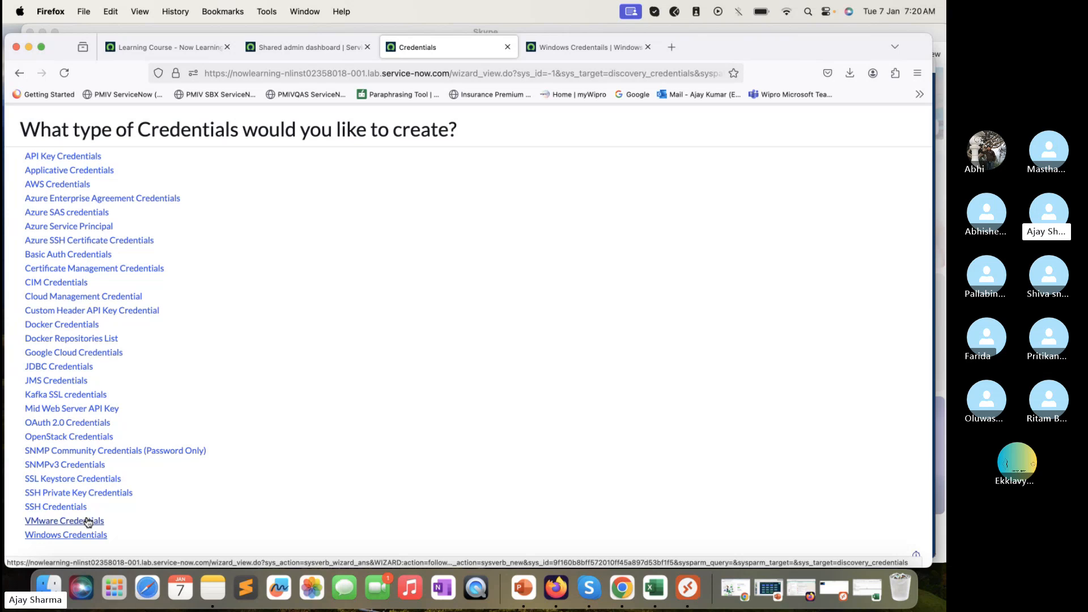
{"action": "left_click", "coordinate": [606, 50]}
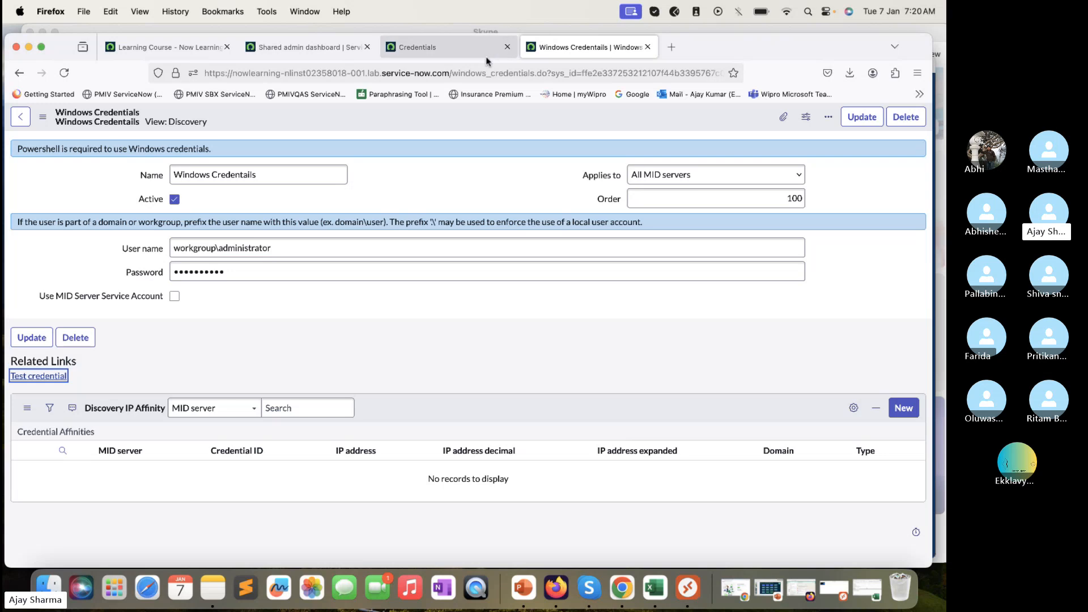
{"action": "left_click", "coordinate": [442, 47]}
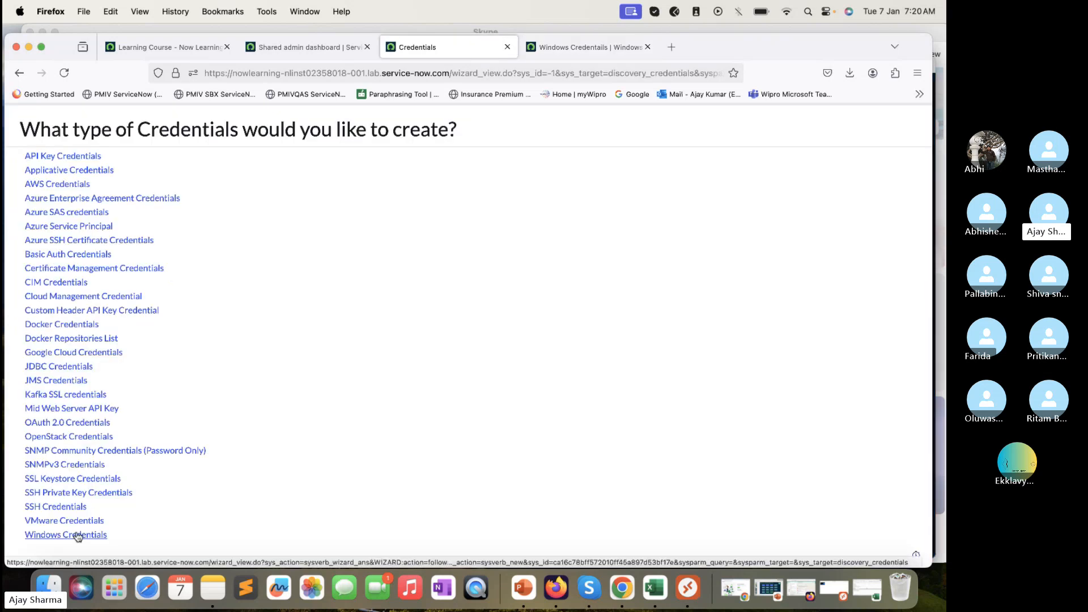
{"action": "right_click", "coordinate": [69, 507]}
Open SSH Credentials in a new tab, name it 'SSH Credentails', and switch to the Excel notes
{"action": "left_click", "coordinate": [140, 384]}
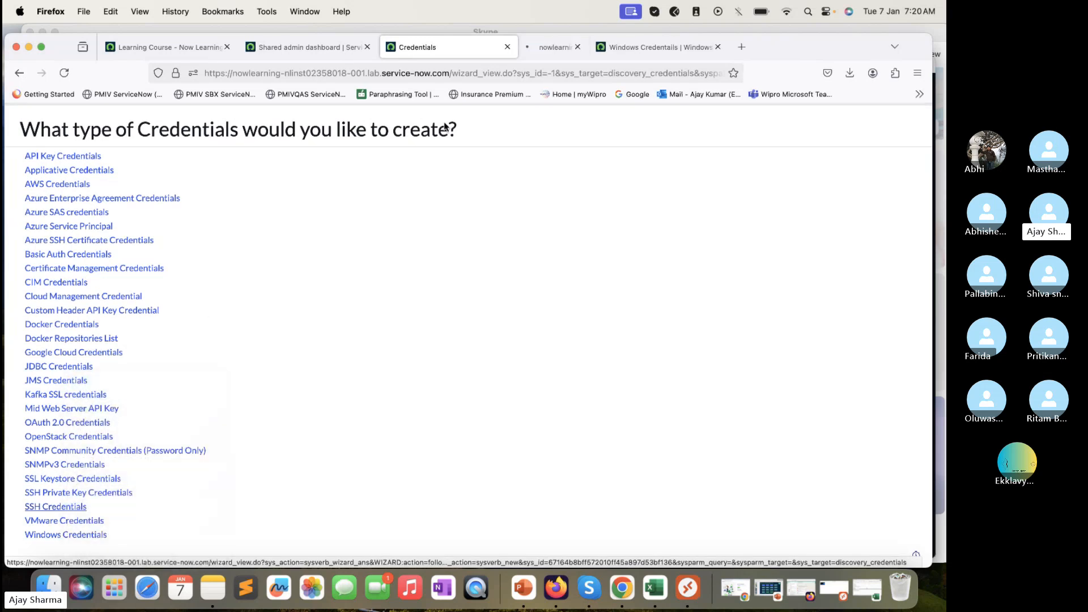
{"action": "left_click", "coordinate": [556, 47]}
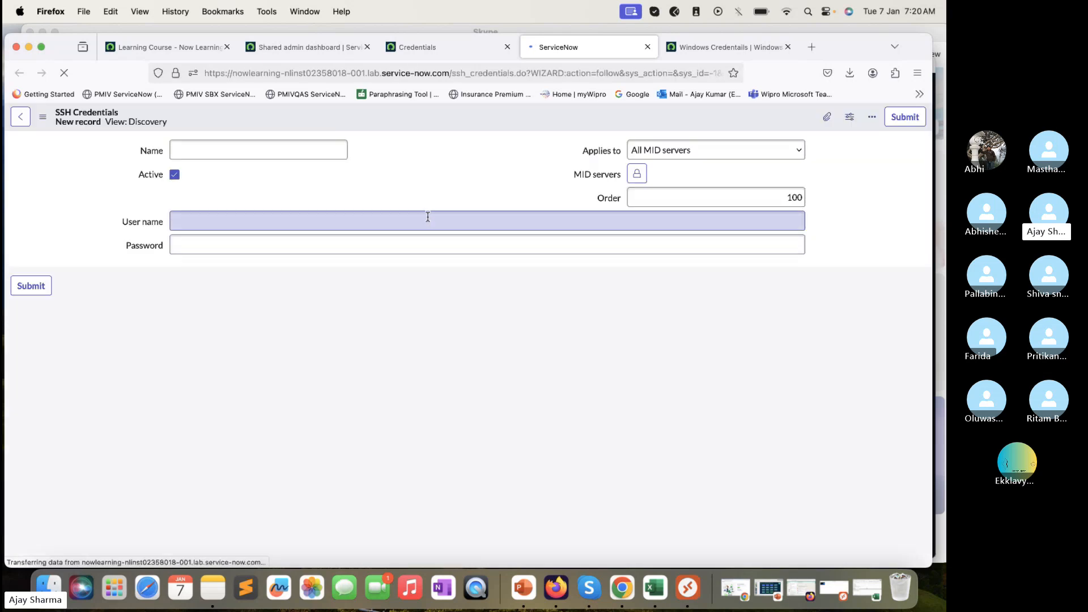
{"action": "left_click", "coordinate": [320, 156]}
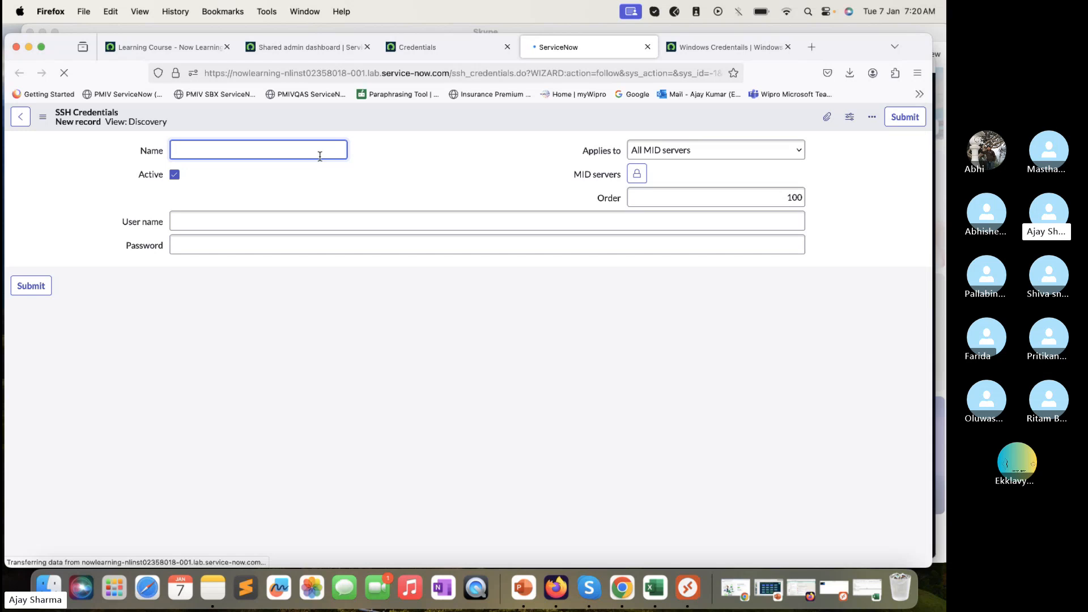
{"action": "type", "text": "SSH"}
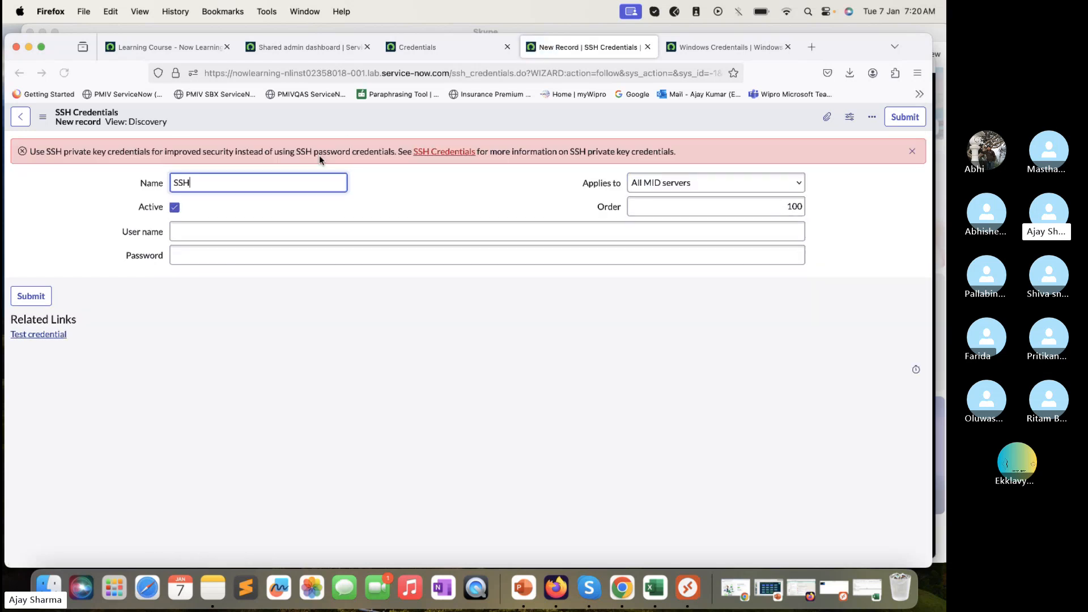
{"action": "type", "text": "Crede"}
{"action": "key", "text": "BackSpace"}
{"action": "key", "text": "BackSpace"}
{"action": "key", "text": "BackSpace"}
{"action": "key", "text": "BackSpace"}
{"action": "key", "text": "BackSpace"}
{"action": "type", "text": "C"}
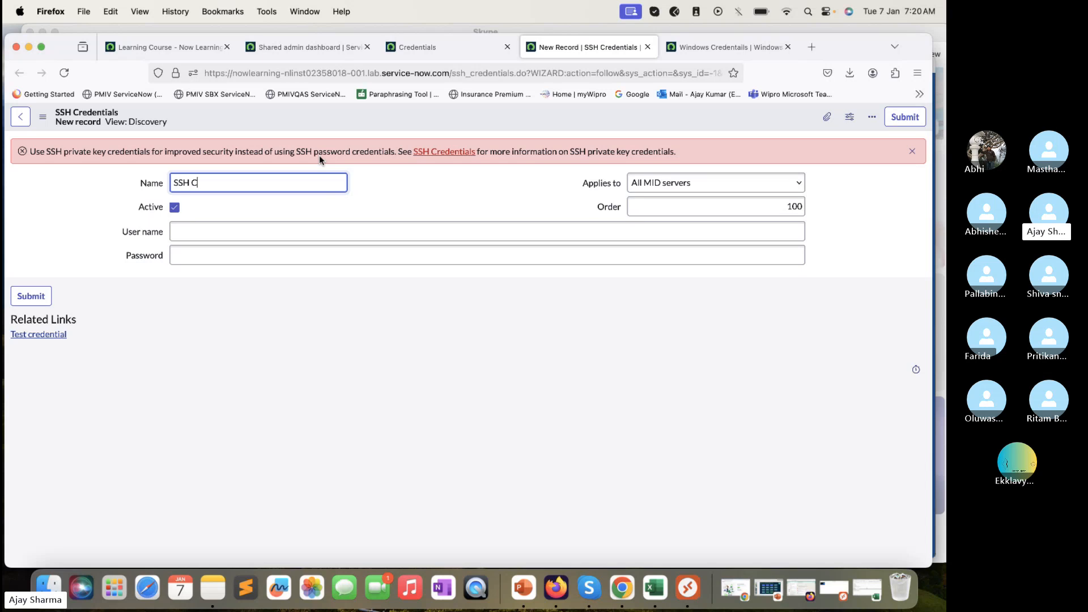
{"action": "type", "text": "redentails"}
{"action": "left_click", "coordinate": [655, 588]}
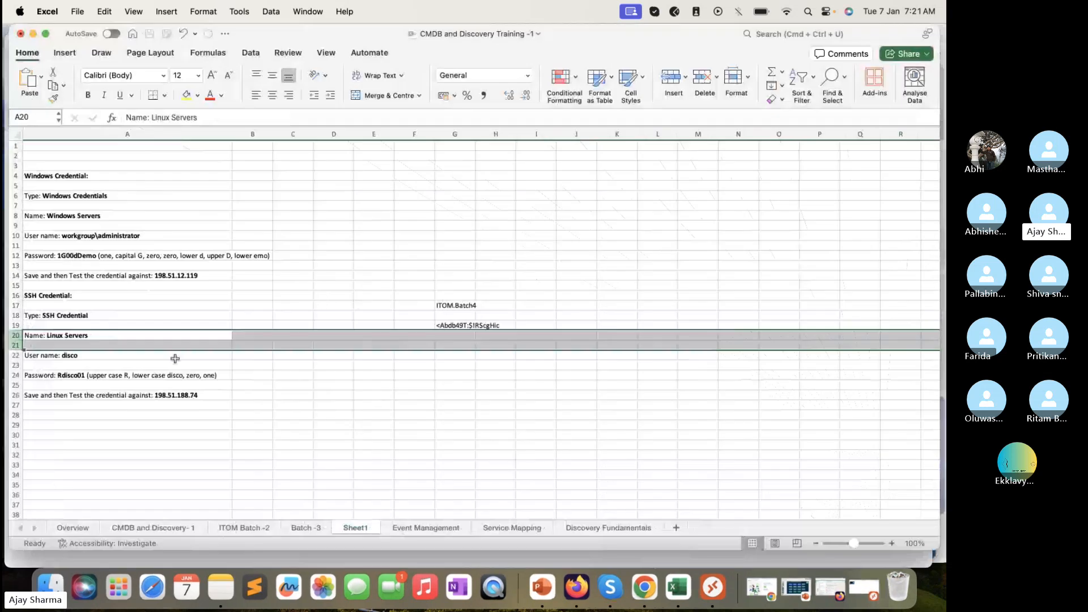
{"action": "left_click", "coordinate": [137, 348]}
Copy the Linux account password from cell A24 and return to the ServiceNow form
{"action": "left_click", "coordinate": [113, 362]}
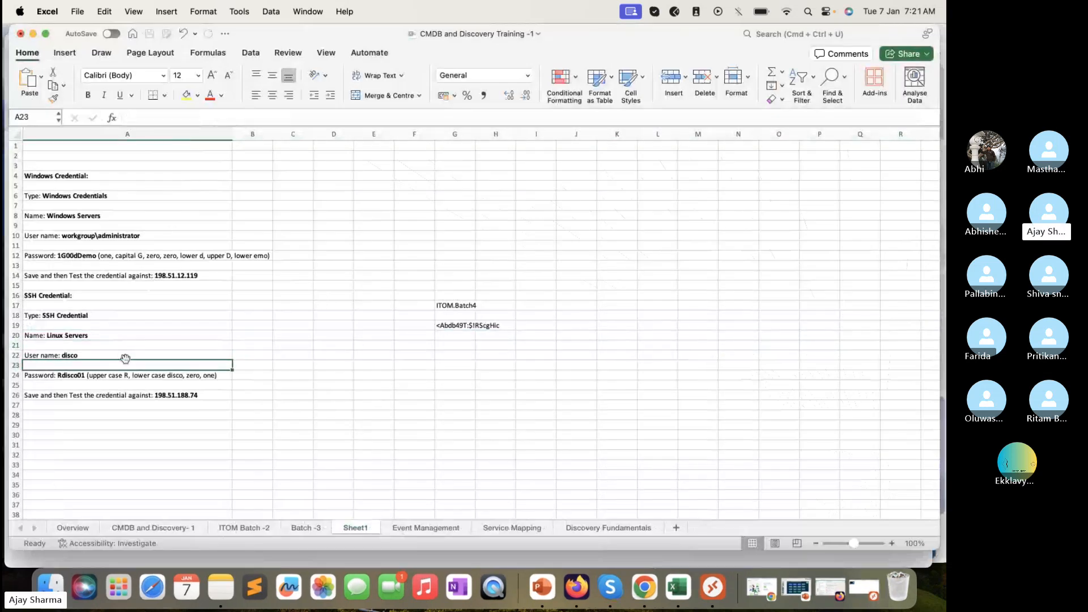
{"action": "left_click", "coordinate": [68, 374]}
{"action": "double_click", "coordinate": [68, 374]}
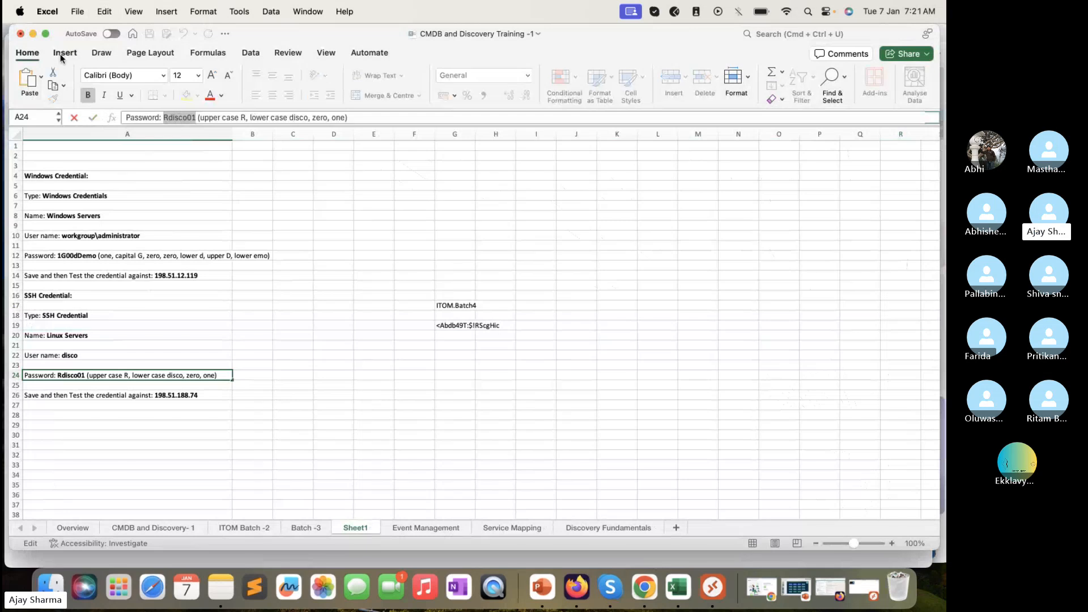
{"action": "left_click", "coordinate": [34, 34]}
{"action": "left_click", "coordinate": [279, 233]}
Enter the Linux user name and paste the password into the SSH credential, then save it
{"action": "type", "text": "disco"}
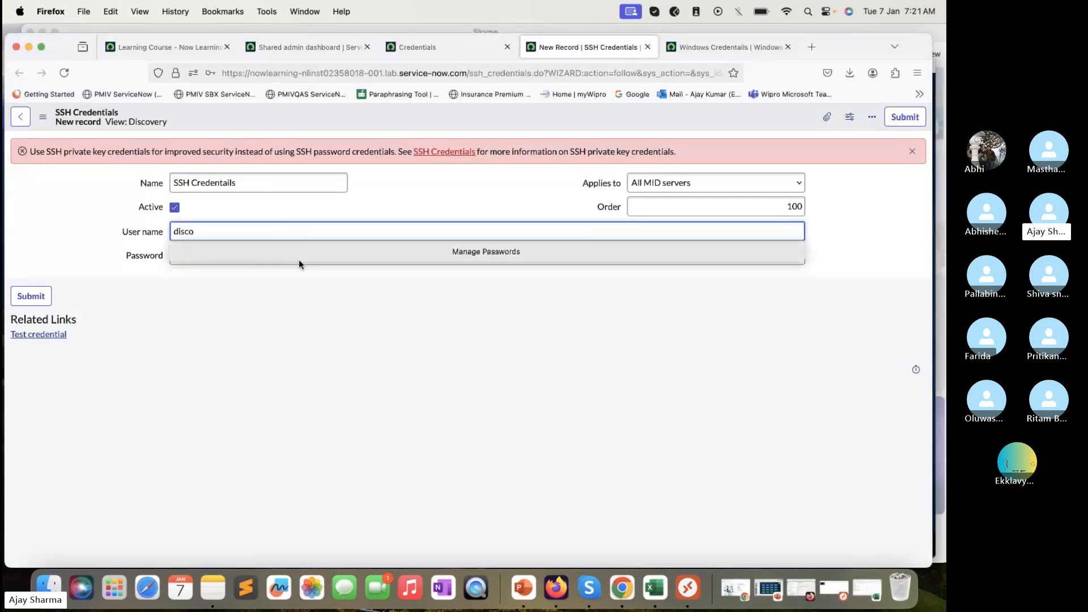
{"action": "left_click", "coordinate": [318, 305]}
{"action": "left_click", "coordinate": [332, 249]}
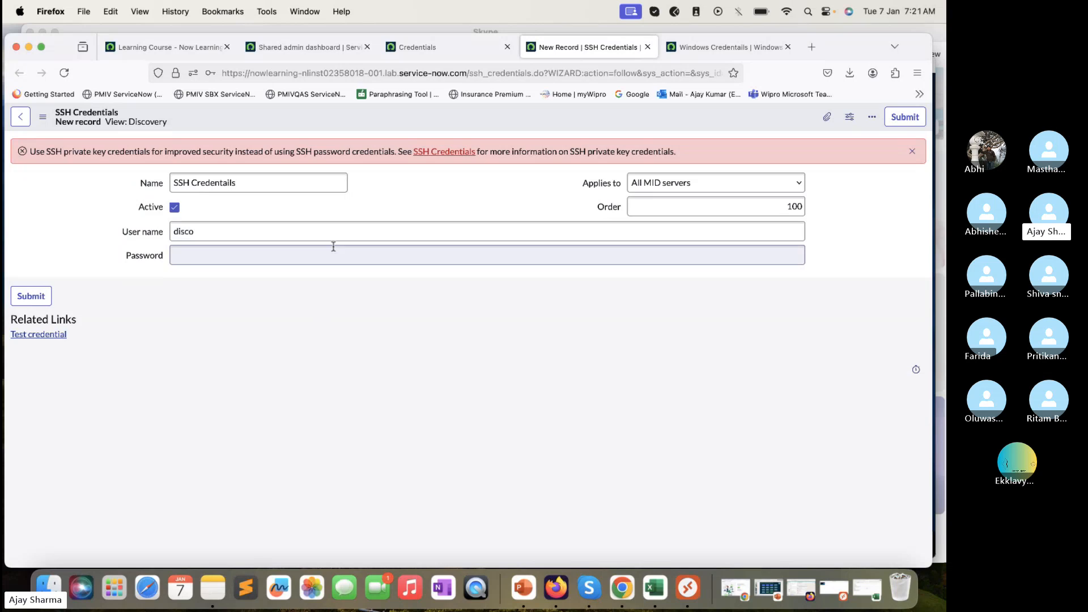
{"action": "key", "text": "super+v"}
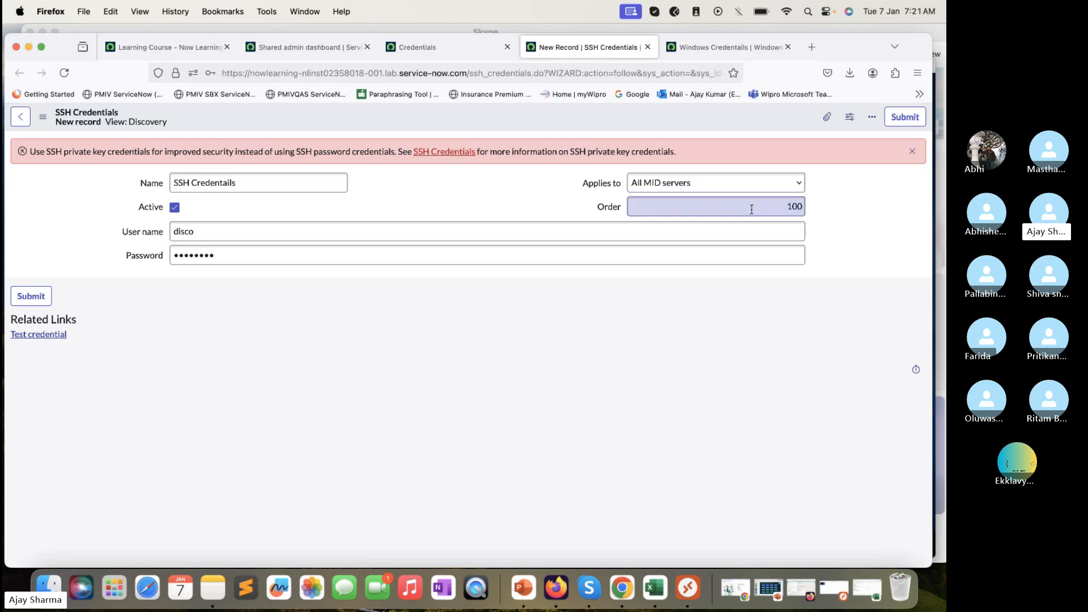
{"action": "right_click", "coordinate": [365, 113]}
{"action": "left_click", "coordinate": [377, 120]}
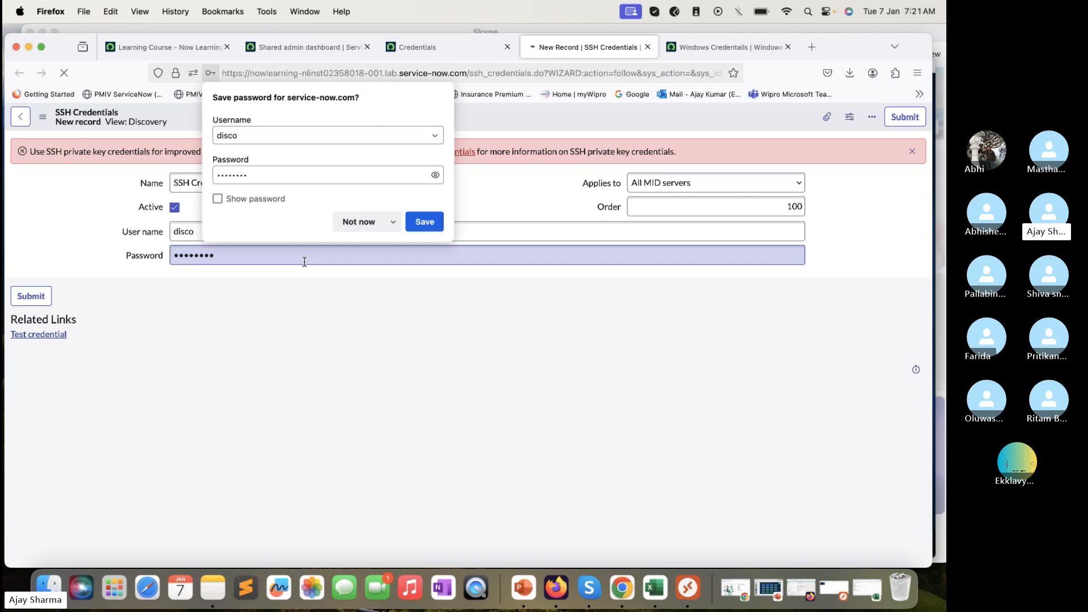
Test the SSH credential against 198.51.188.74 from the Excel notes on port 22 and close the validated result
{"action": "left_click", "coordinate": [352, 223]}
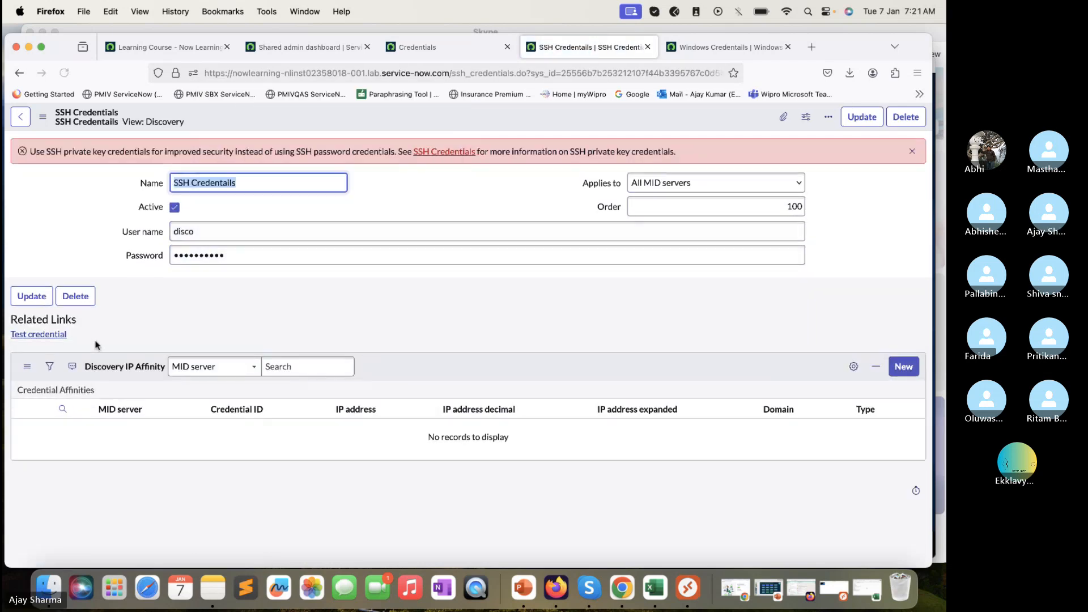
{"action": "left_click", "coordinate": [39, 335]}
{"action": "left_click", "coordinate": [655, 587]}
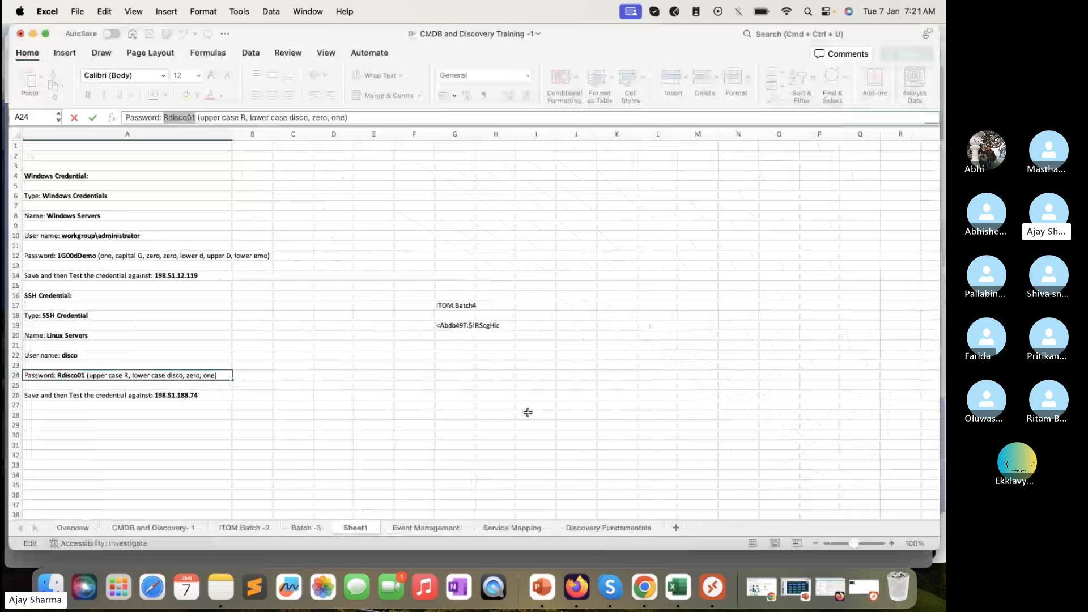
{"action": "left_click", "coordinate": [199, 396]}
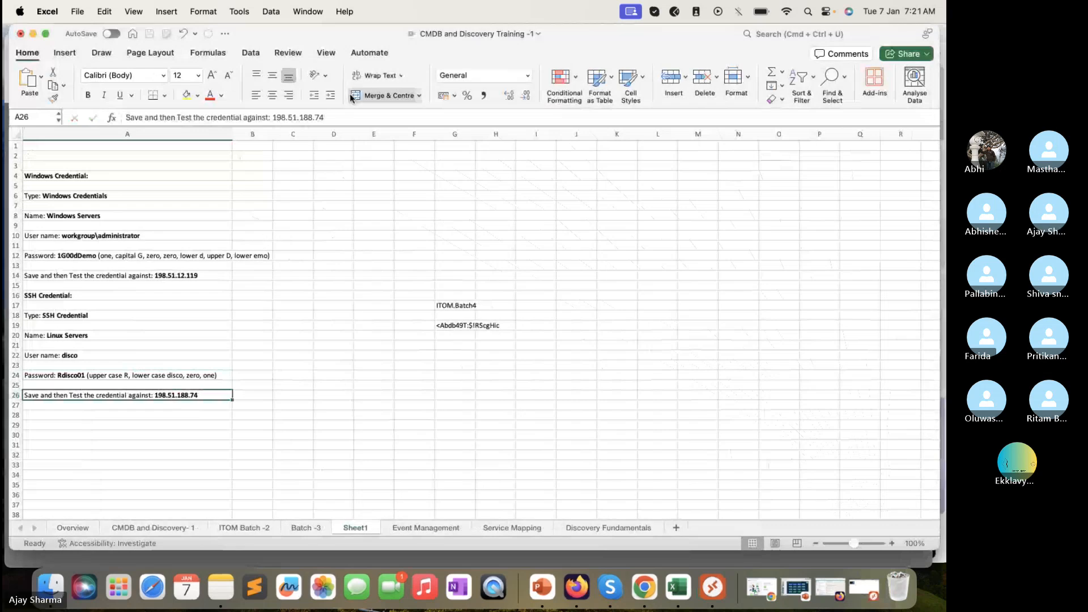
{"action": "double_click", "coordinate": [289, 117]}
{"action": "left_click_drag", "start_coordinate": [346, 115], "coordinate": [272, 115]}
{"action": "key", "text": "super+c"}
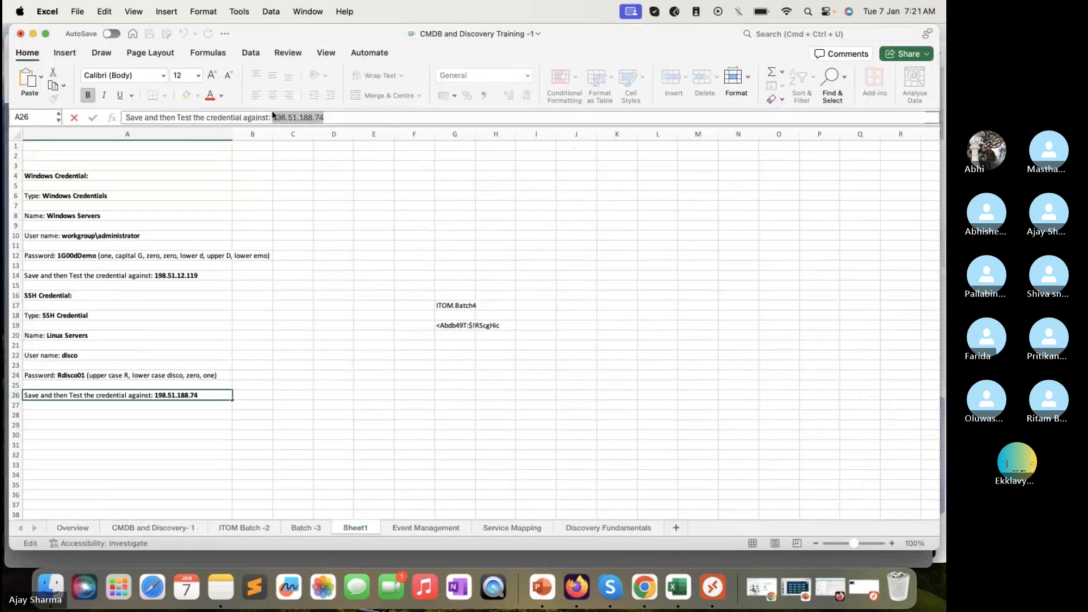
{"action": "left_click", "coordinate": [34, 35]}
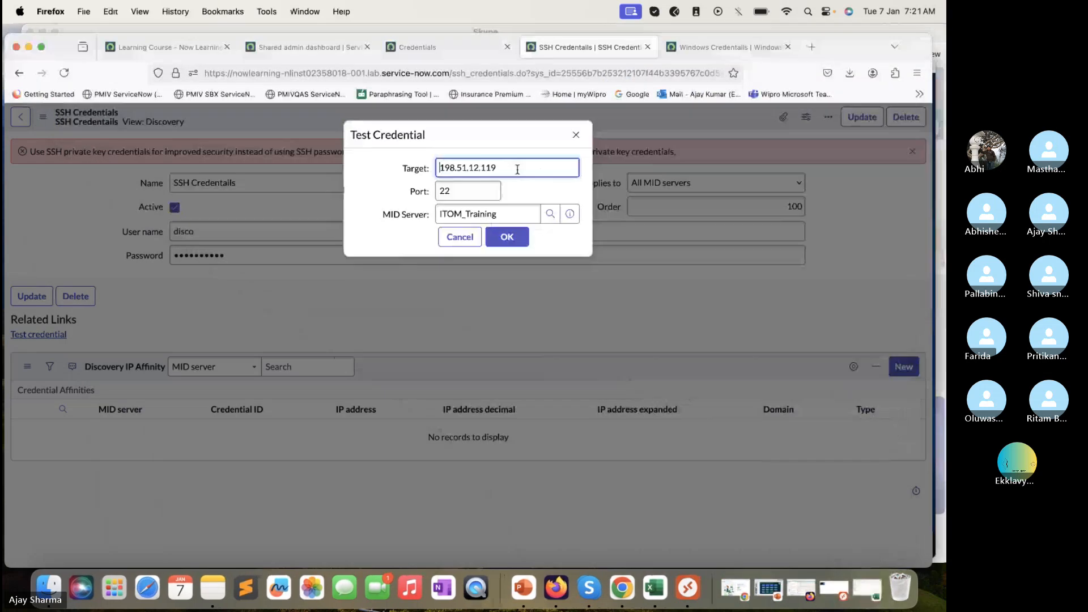
{"action": "triple_click", "coordinate": [518, 168]}
{"action": "key", "text": "super+v"}
{"action": "left_click", "coordinate": [514, 238]}
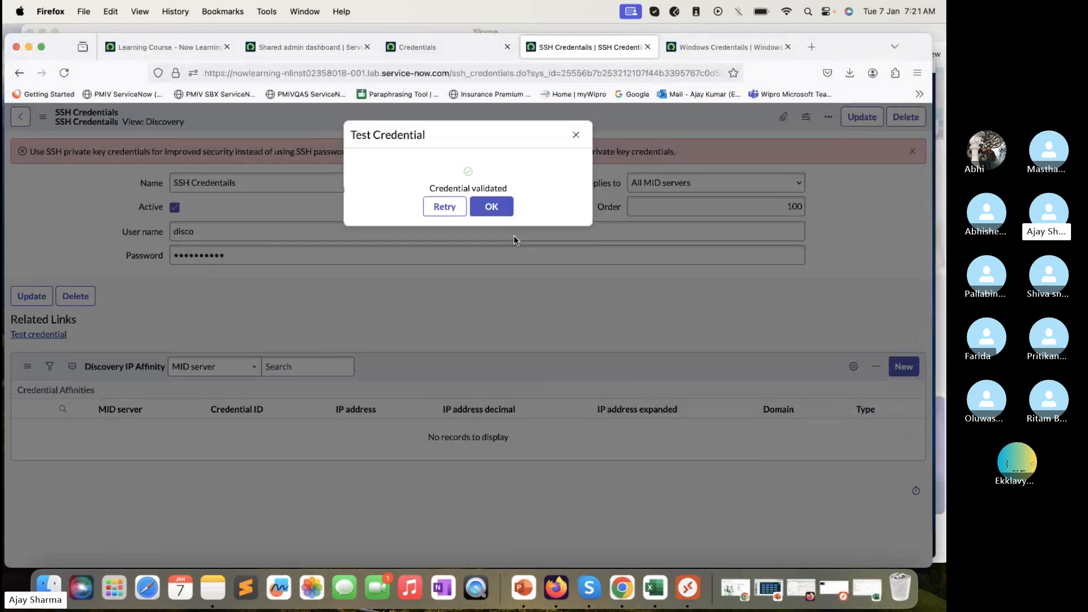
{"action": "left_click", "coordinate": [491, 207]}
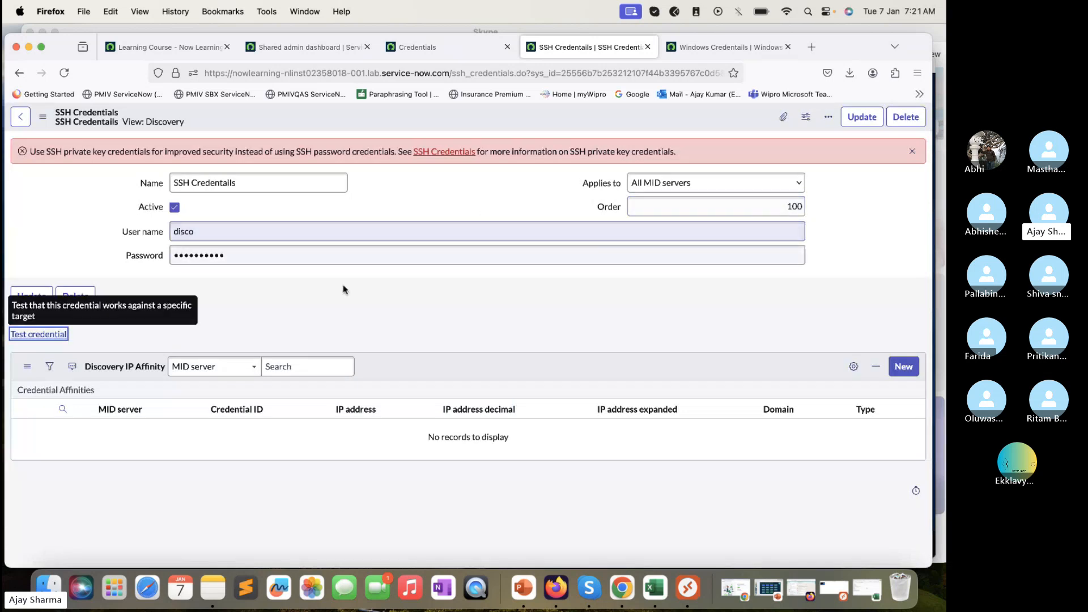
Rerun the SSH credential test on 198.51.188.74 with port 1, then retry after it fails to connect
{"action": "left_click", "coordinate": [38, 334]}
{"action": "double_click", "coordinate": [480, 190]}
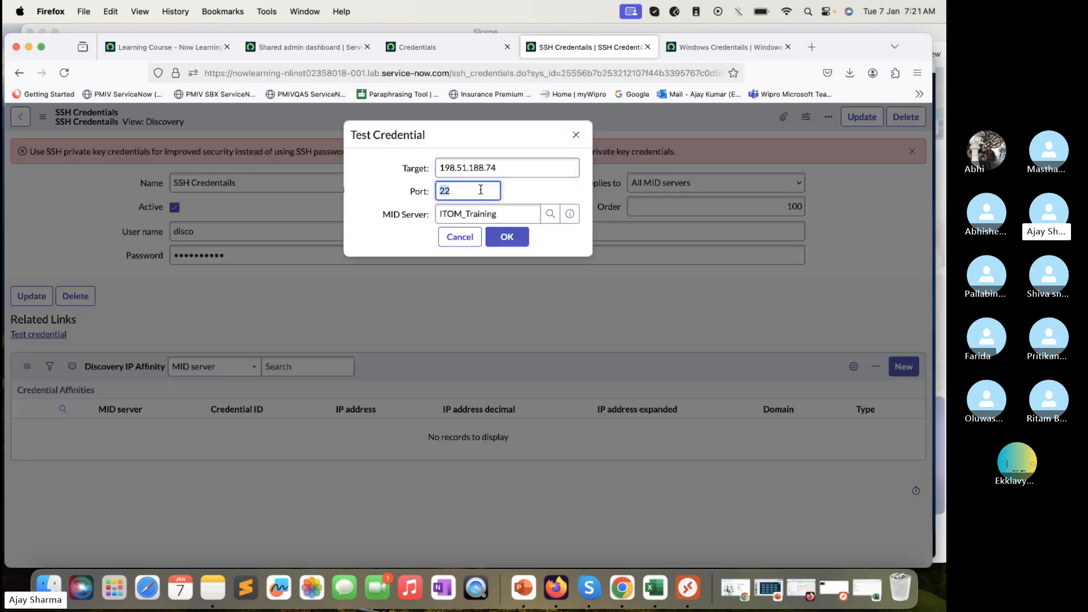
{"action": "type", "text": "135"}
{"action": "left_click", "coordinate": [508, 236]}
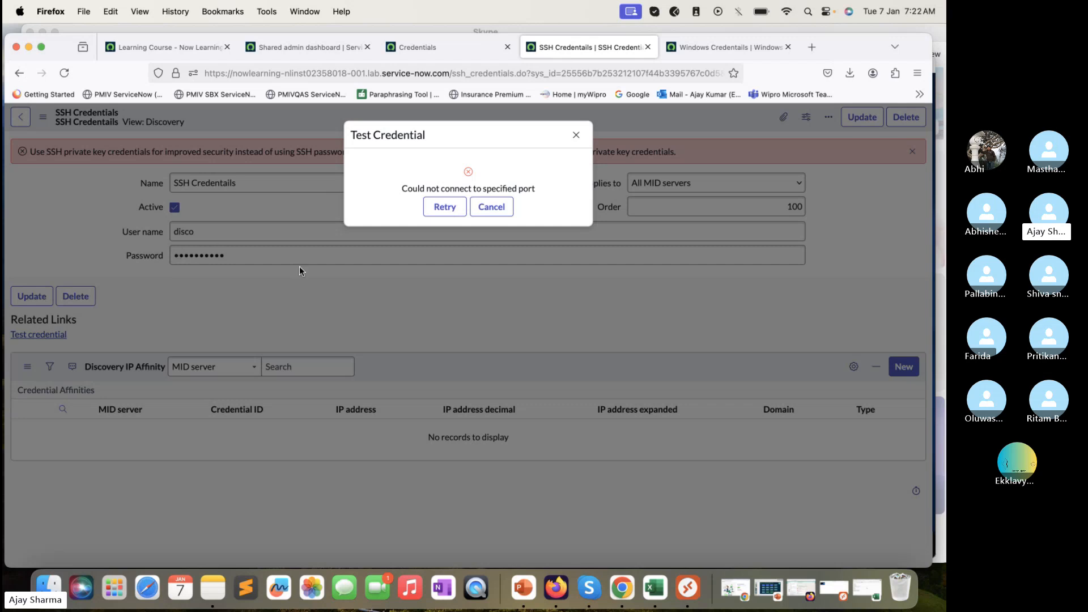
{"action": "left_click", "coordinate": [452, 213]}
Copy the Windows host address 198.51.12.119 from Excel cell A14
{"action": "left_click", "coordinate": [676, 589]}
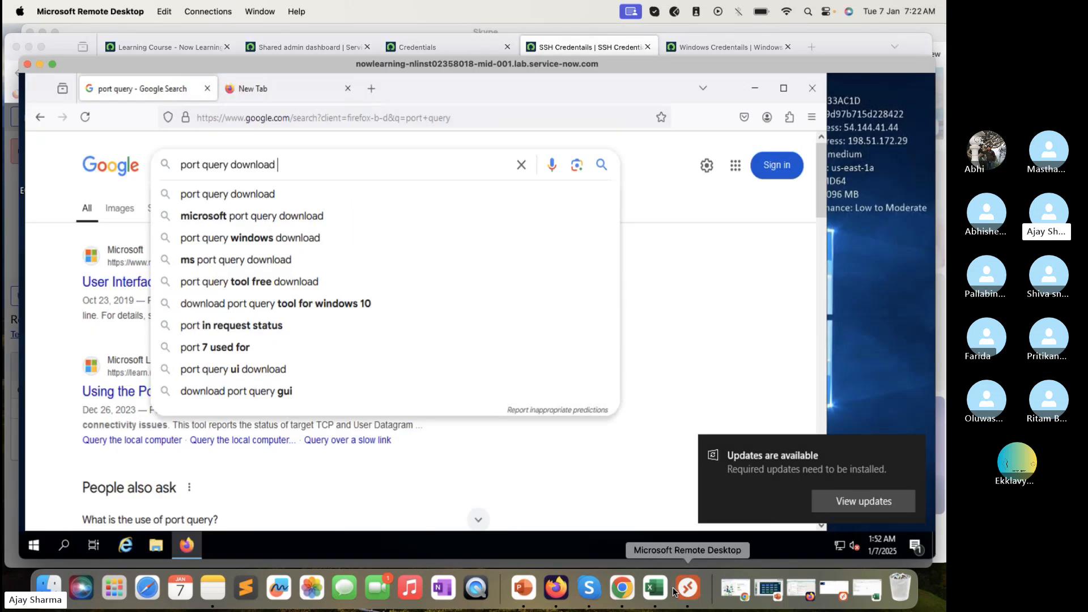
{"action": "left_click", "coordinate": [655, 588]}
{"action": "left_click", "coordinate": [171, 271]}
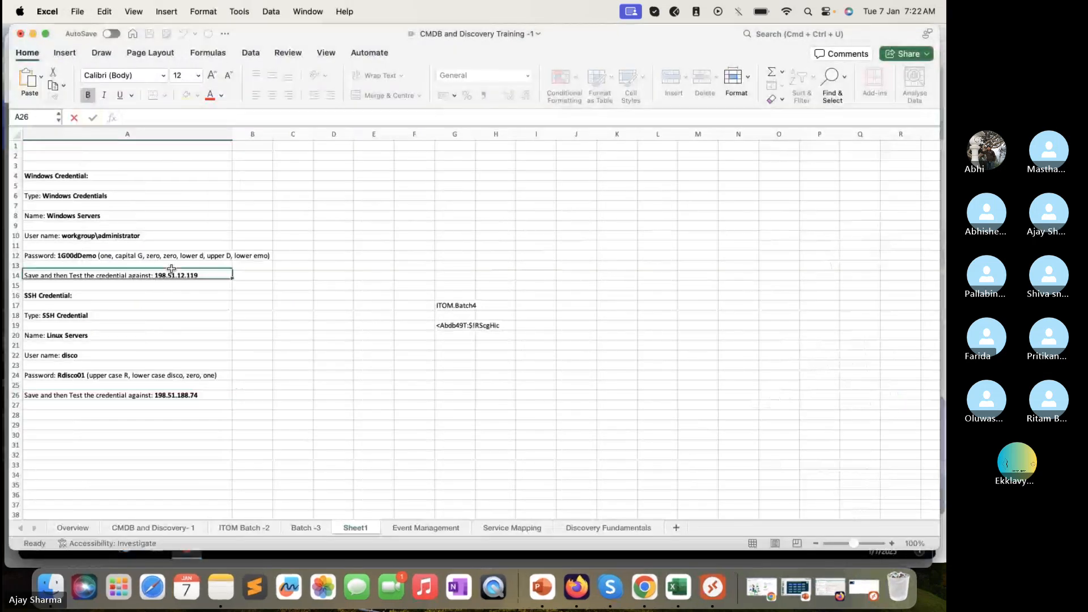
{"action": "left_click", "coordinate": [331, 116]}
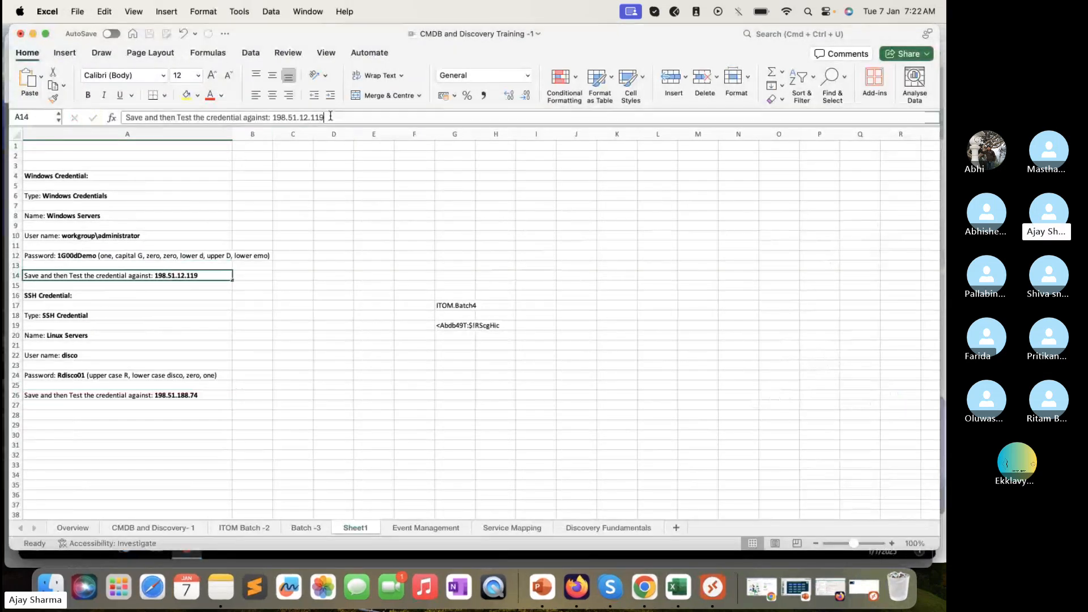
{"action": "left_click_drag", "start_coordinate": [330, 116], "coordinate": [272, 117]}
{"action": "key", "text": "super+c"}
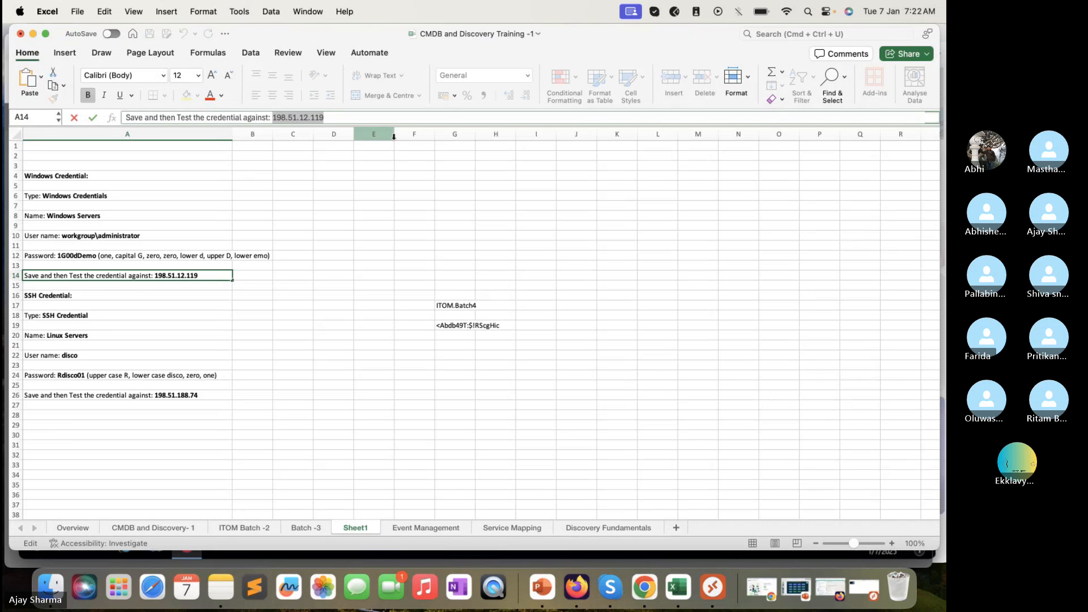
{"action": "left_click", "coordinate": [33, 34]}
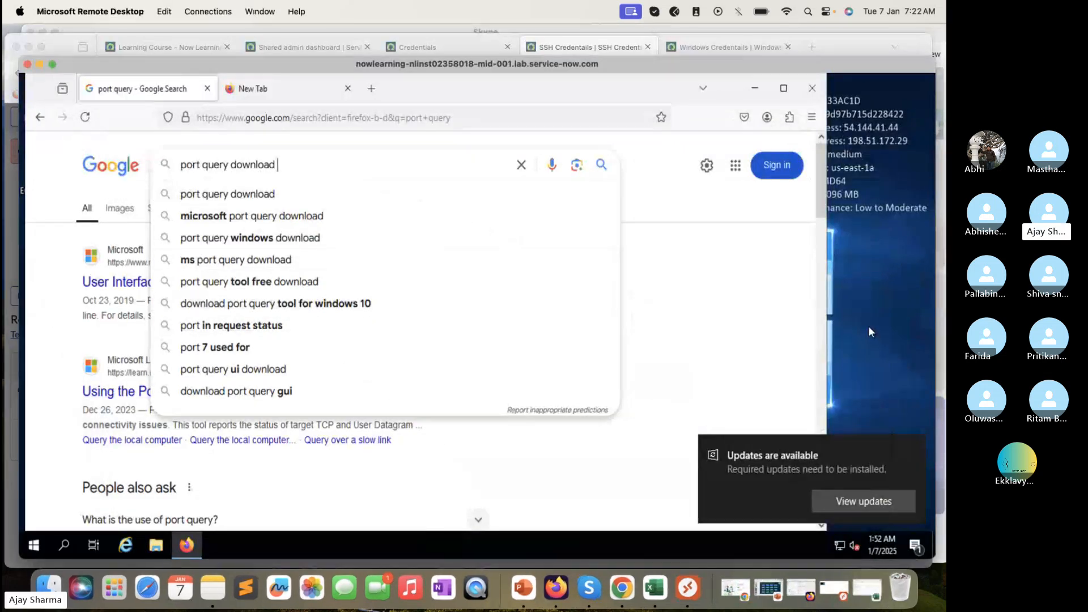
Test the SSH credential against target 198.51.12.119 on port 22, then retry after the failure
{"action": "left_click", "coordinate": [7, 390]}
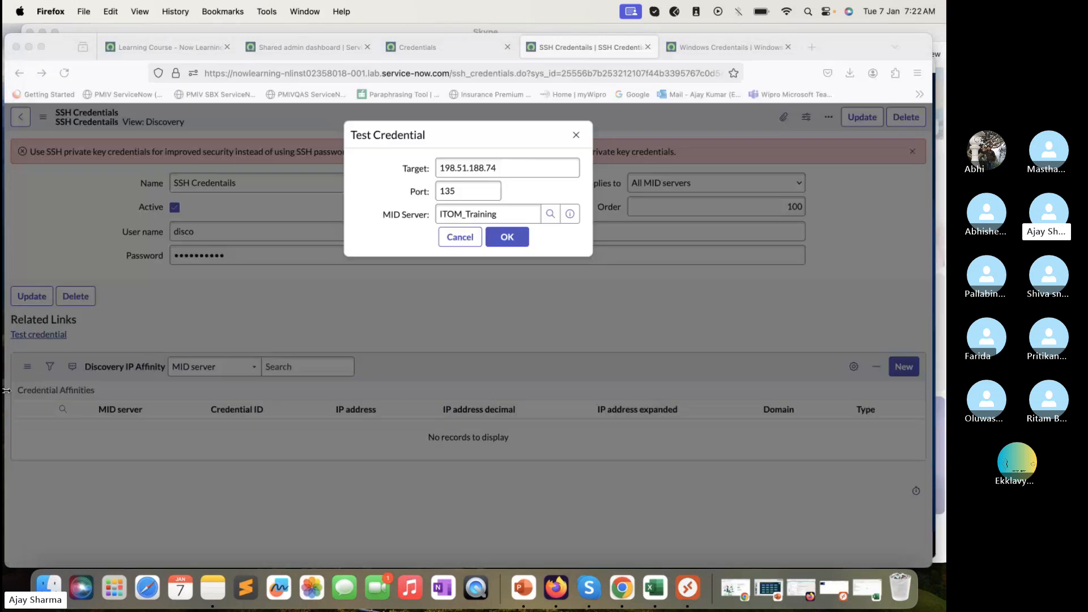
{"action": "triple_click", "coordinate": [513, 170]}
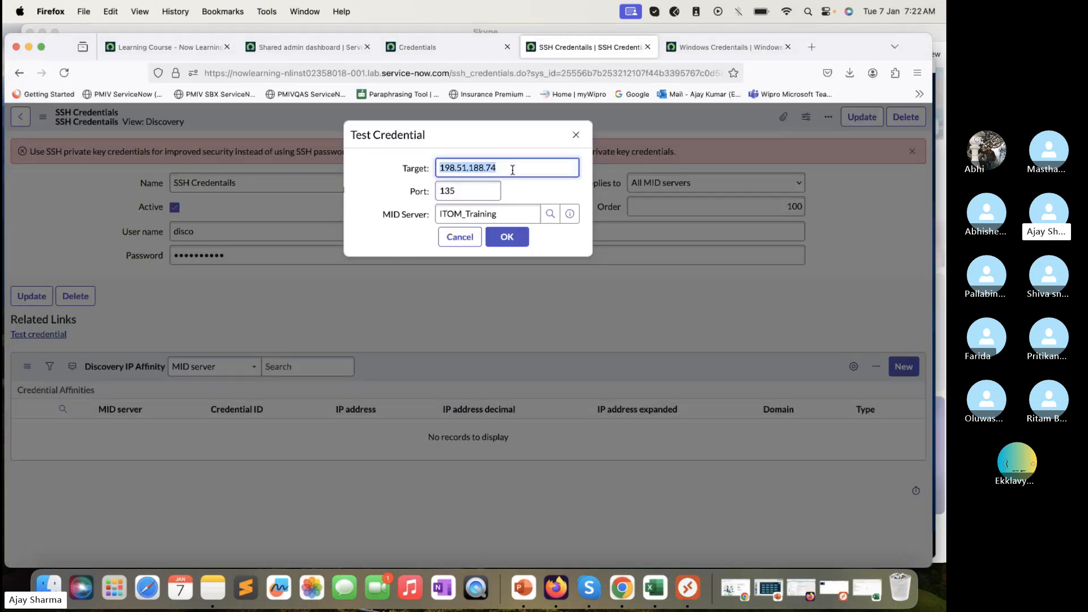
{"action": "key", "text": "super+v"}
{"action": "triple_click", "coordinate": [487, 191]}
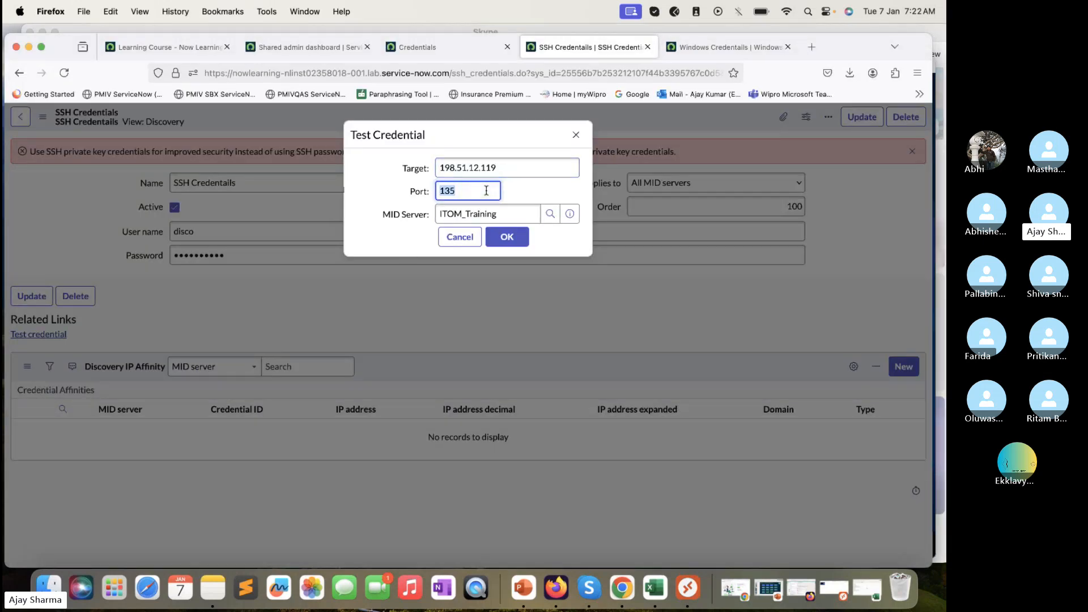
{"action": "type", "text": "22"}
{"action": "left_click", "coordinate": [508, 234]}
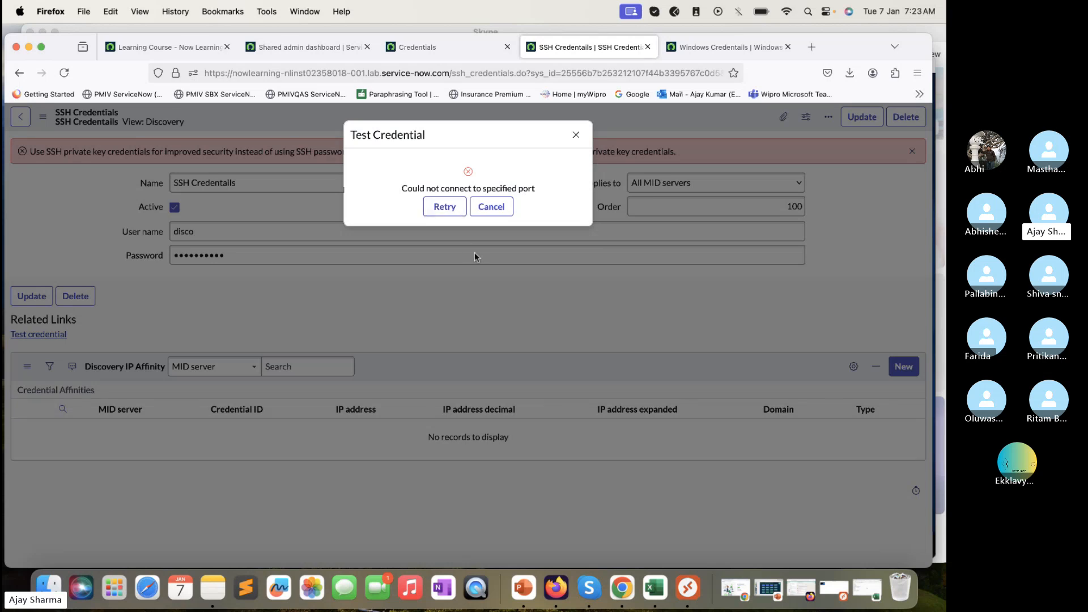
{"action": "left_click", "coordinate": [443, 207]}
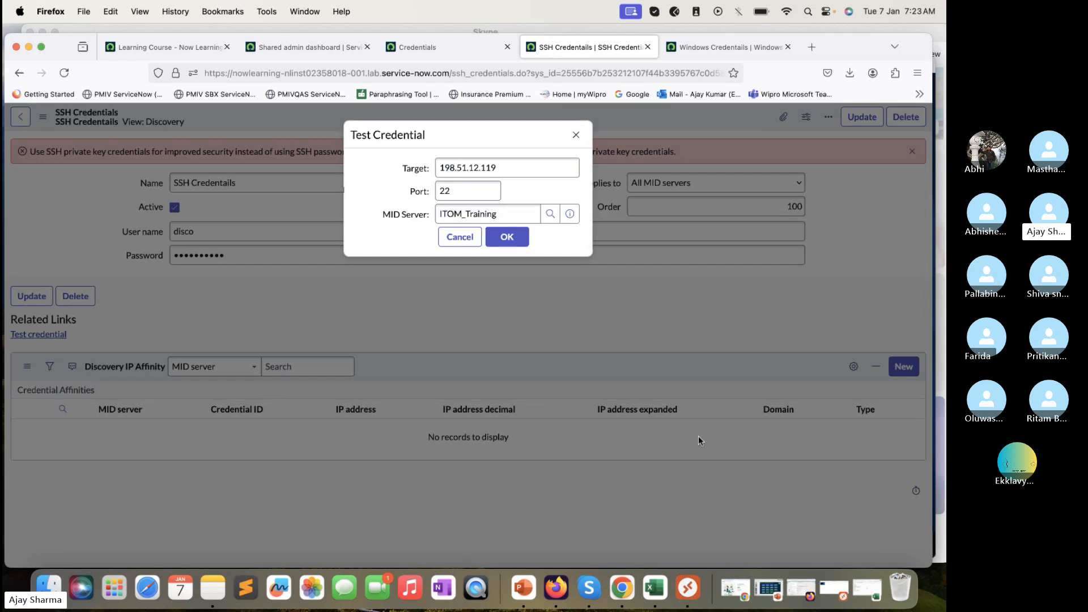
On the remote server, find the PortQry Command Line Port Scanner page and download PortQryV2.exe
{"action": "left_click", "coordinate": [690, 588]}
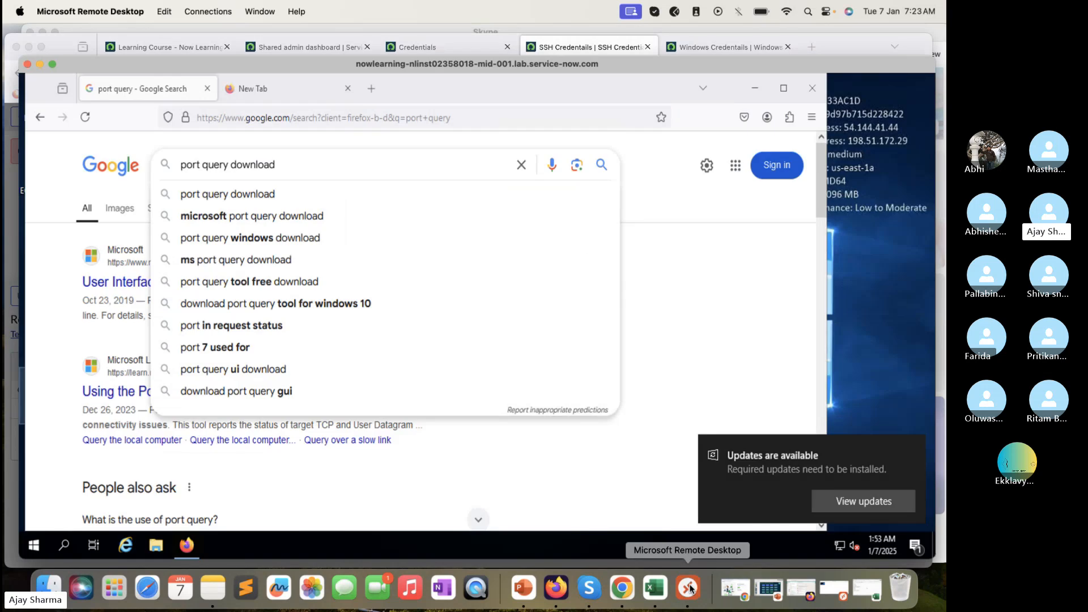
{"action": "left_click", "coordinate": [227, 194]}
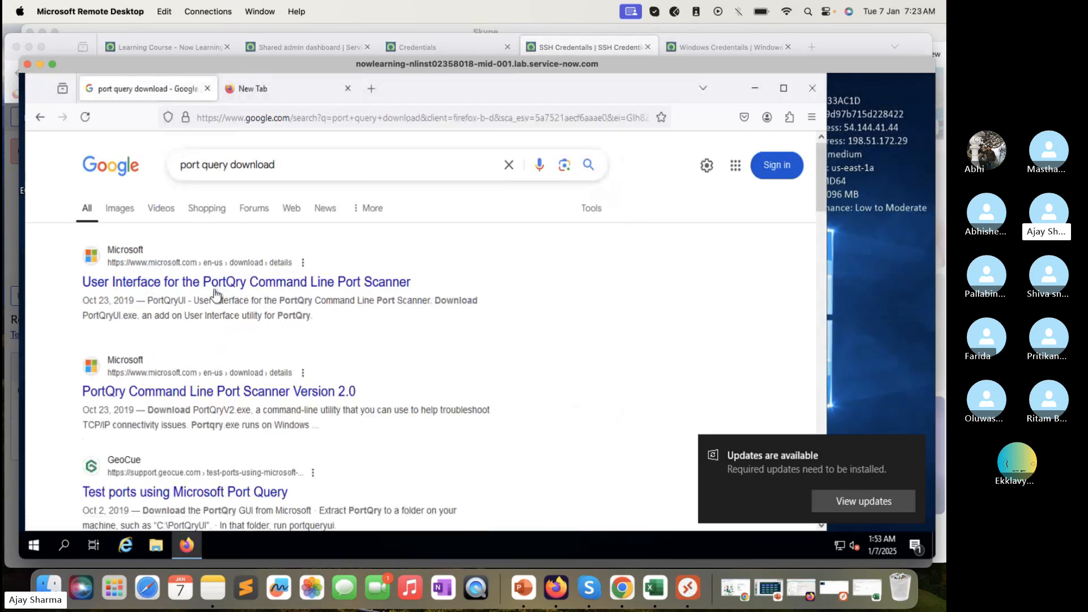
{"action": "left_click", "coordinate": [197, 394]}
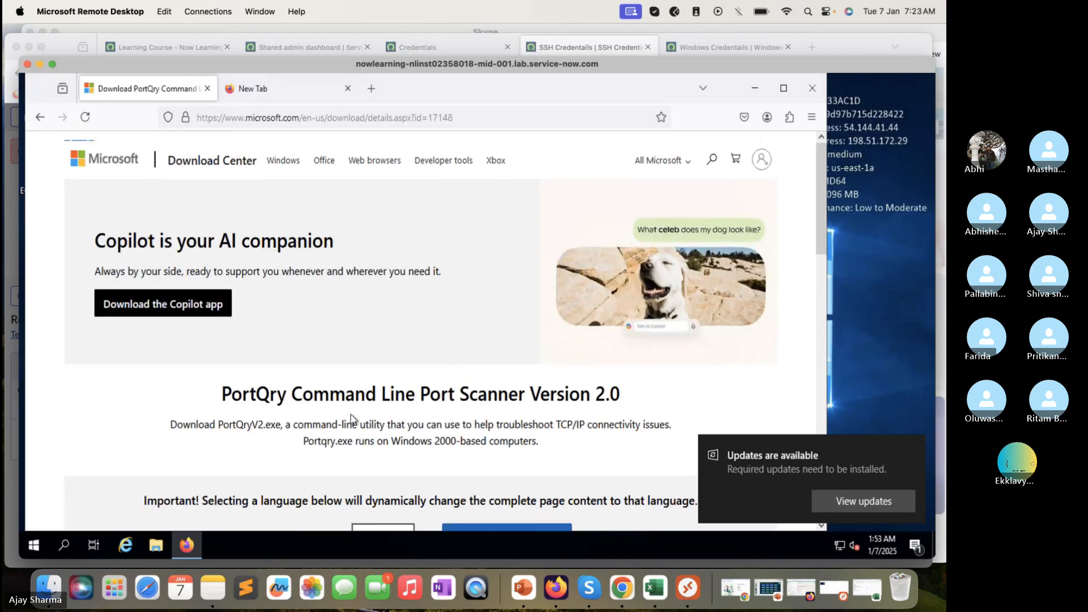
{"action": "scroll", "coordinate": [352, 417], "scroll_direction": "down", "scroll_amount": 3}
{"action": "left_click", "coordinate": [495, 426]}
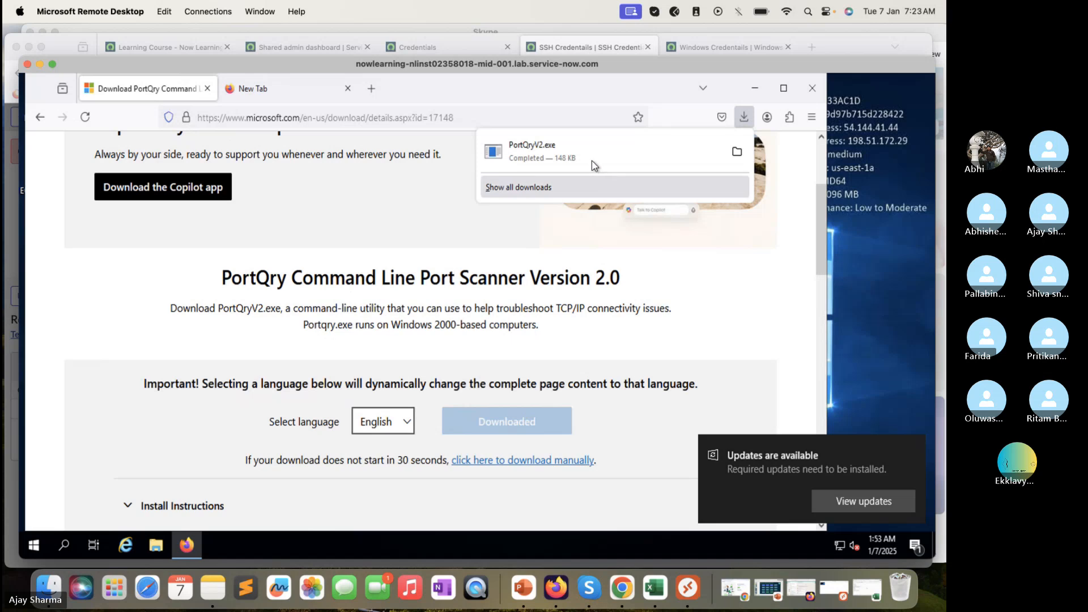
Run PortQryV2.exe, accept the license, and unzip its files into c:\PortQryV2
{"action": "left_click", "coordinate": [592, 163]}
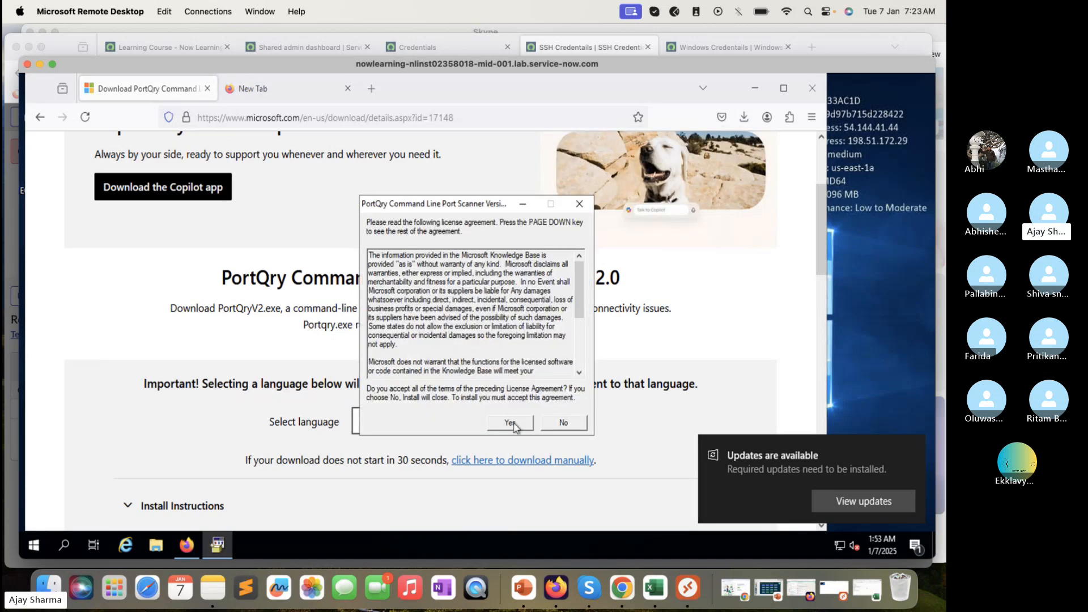
{"action": "left_click", "coordinate": [510, 423]}
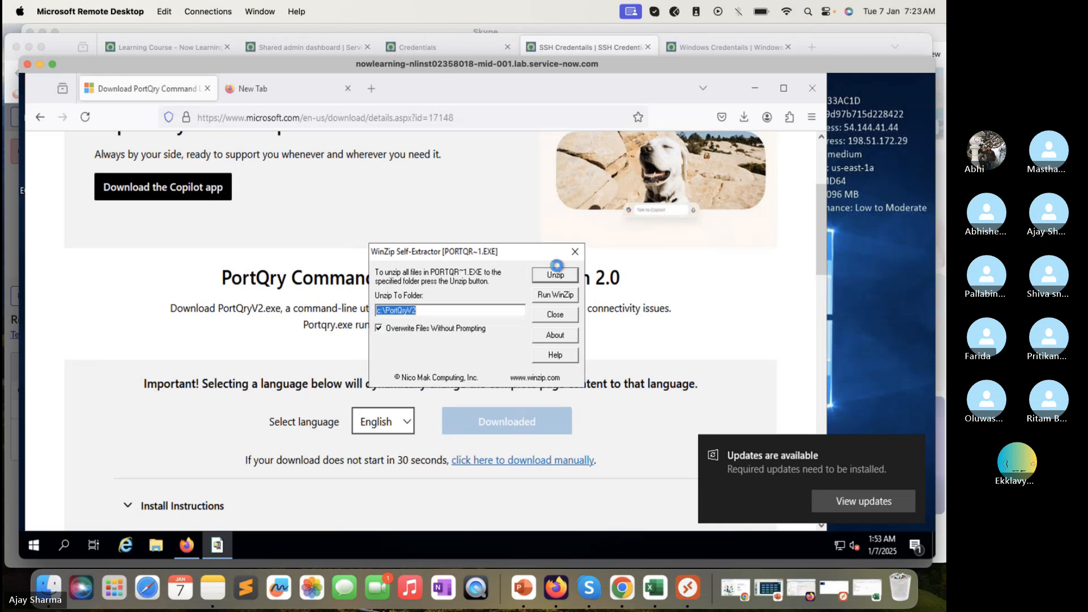
{"action": "left_click", "coordinate": [559, 279]}
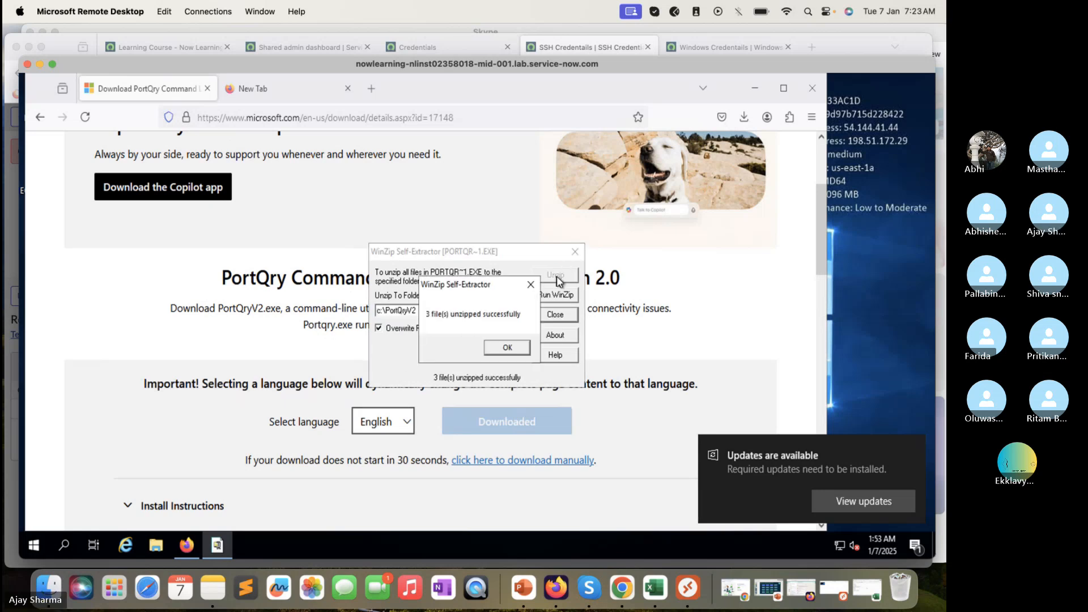
{"action": "left_click", "coordinate": [508, 348]}
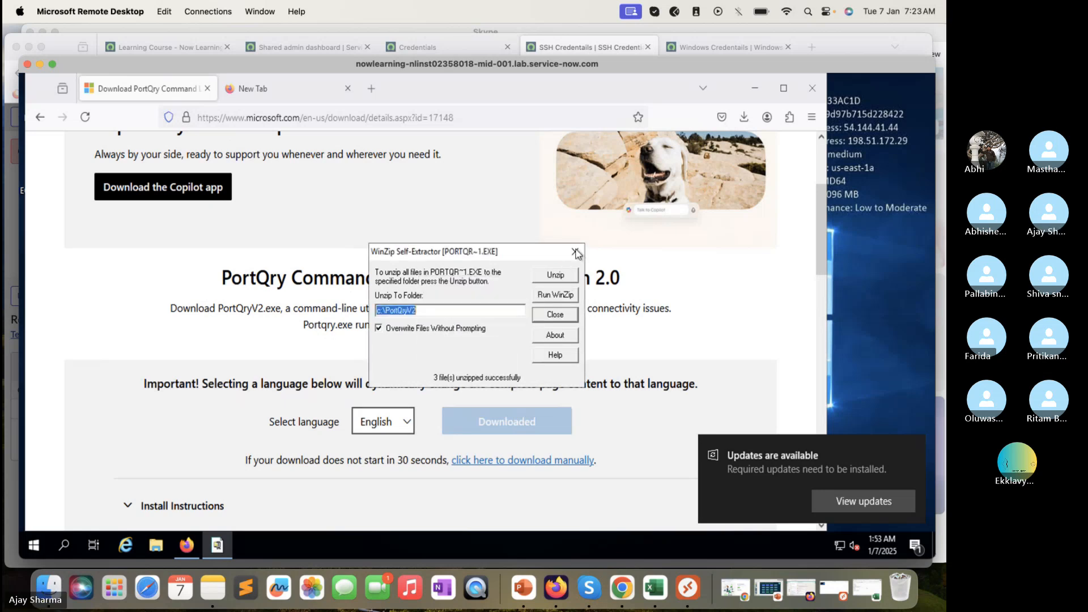
{"action": "left_click", "coordinate": [575, 251]}
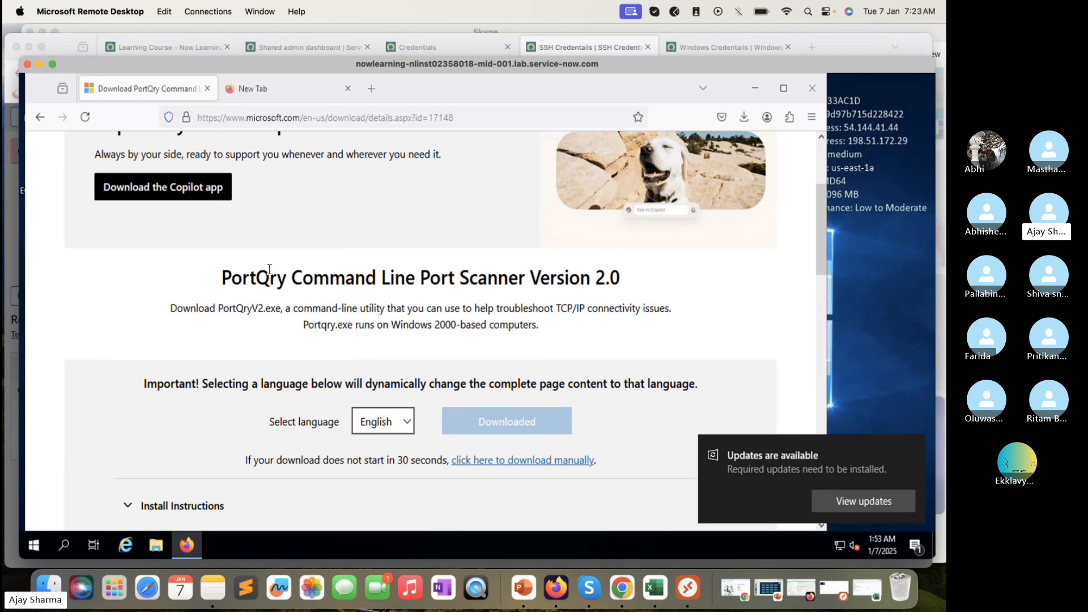
{"action": "key", "text": "super+e"}
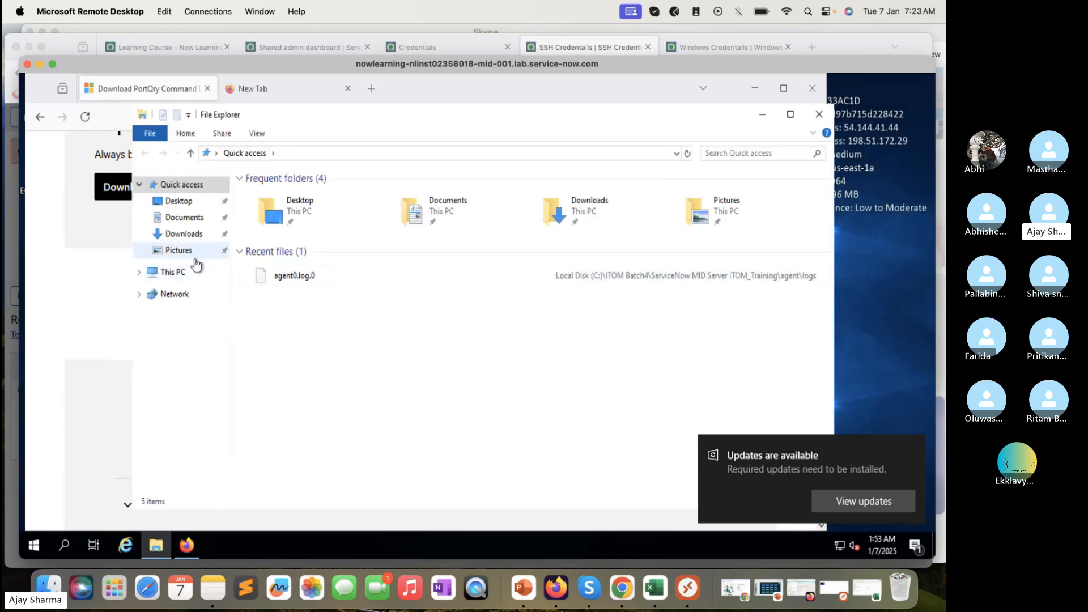
{"action": "left_click", "coordinate": [170, 273]}
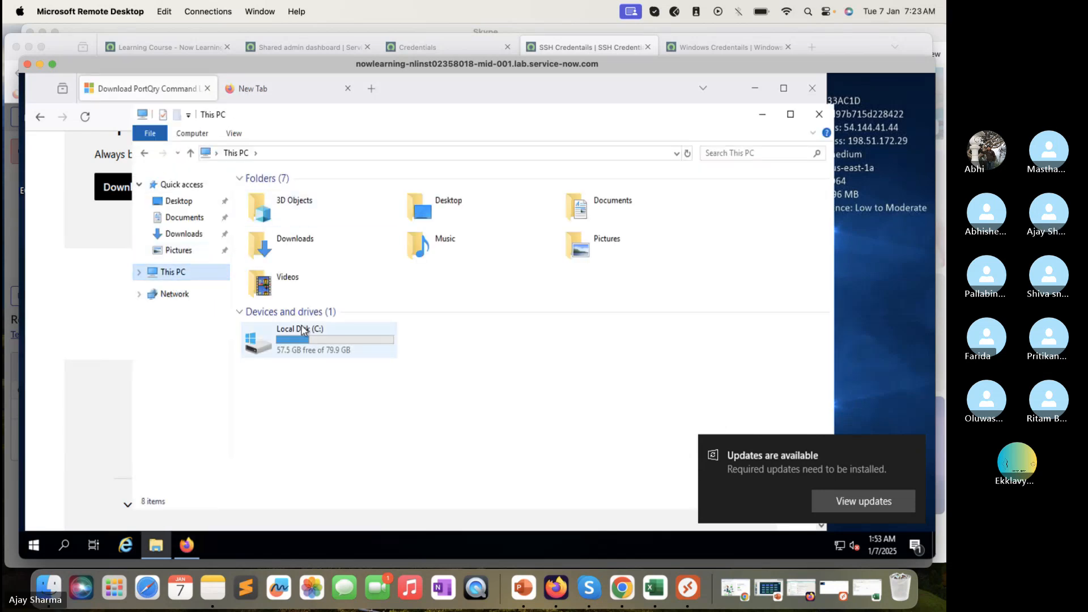
{"action": "double_click", "coordinate": [302, 331]}
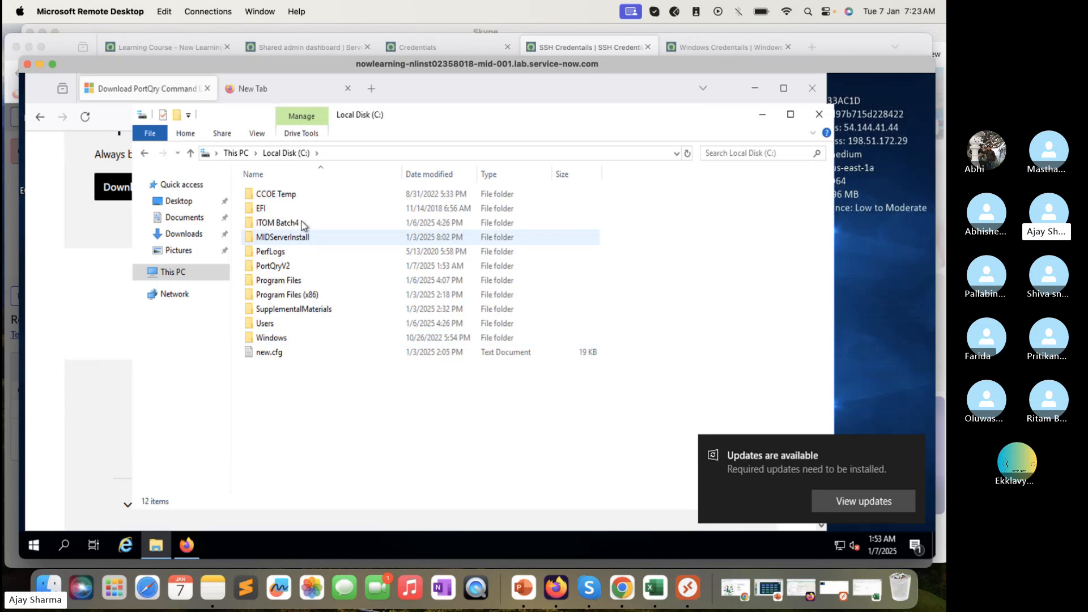
{"action": "double_click", "coordinate": [284, 267]}
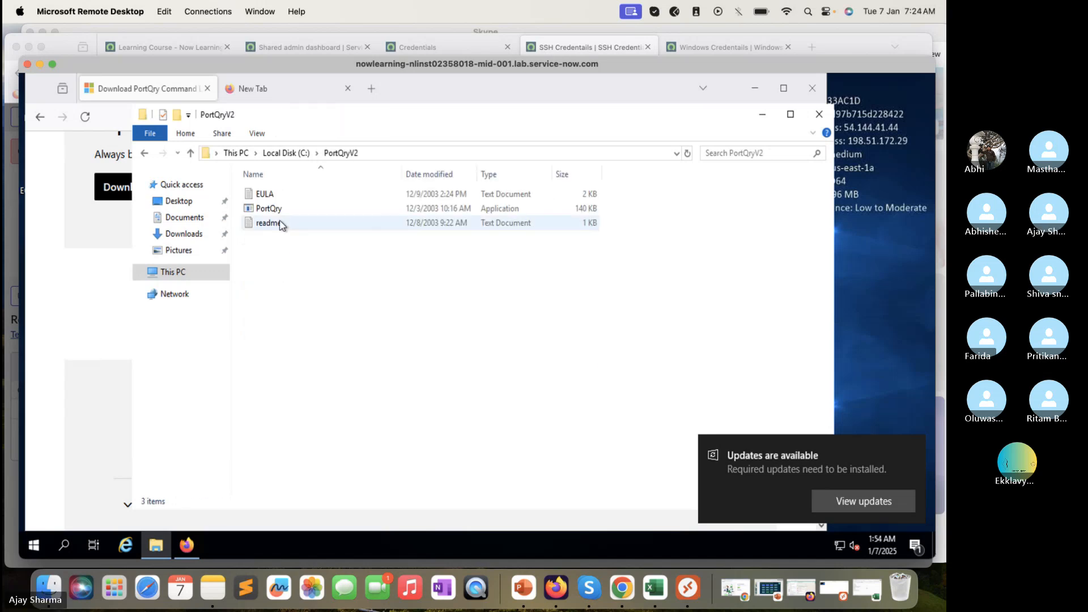
{"action": "left_click", "coordinate": [278, 216]}
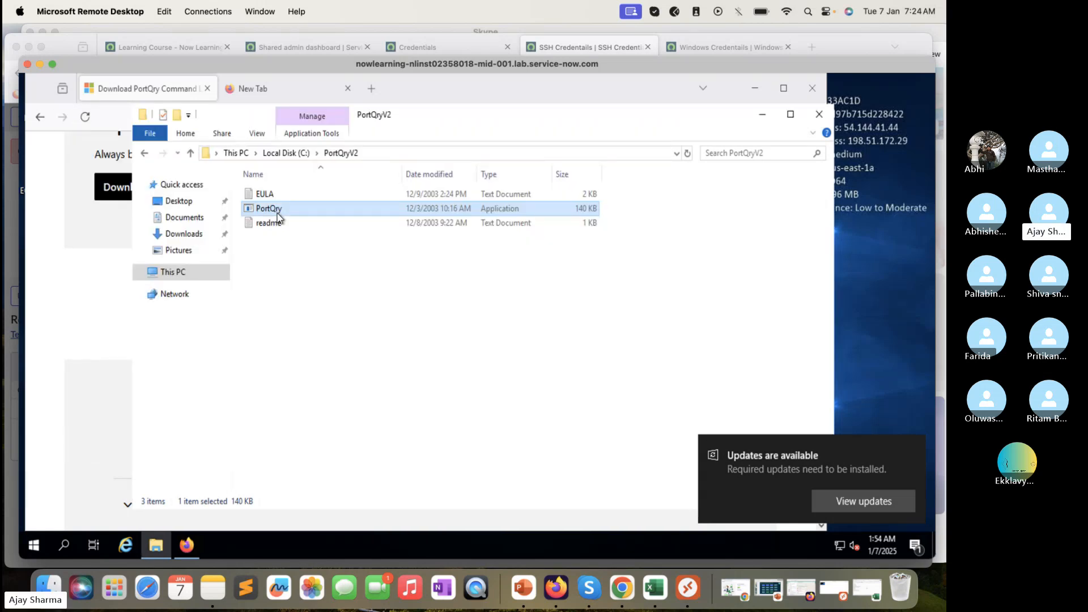
{"action": "double_click", "coordinate": [278, 213]}
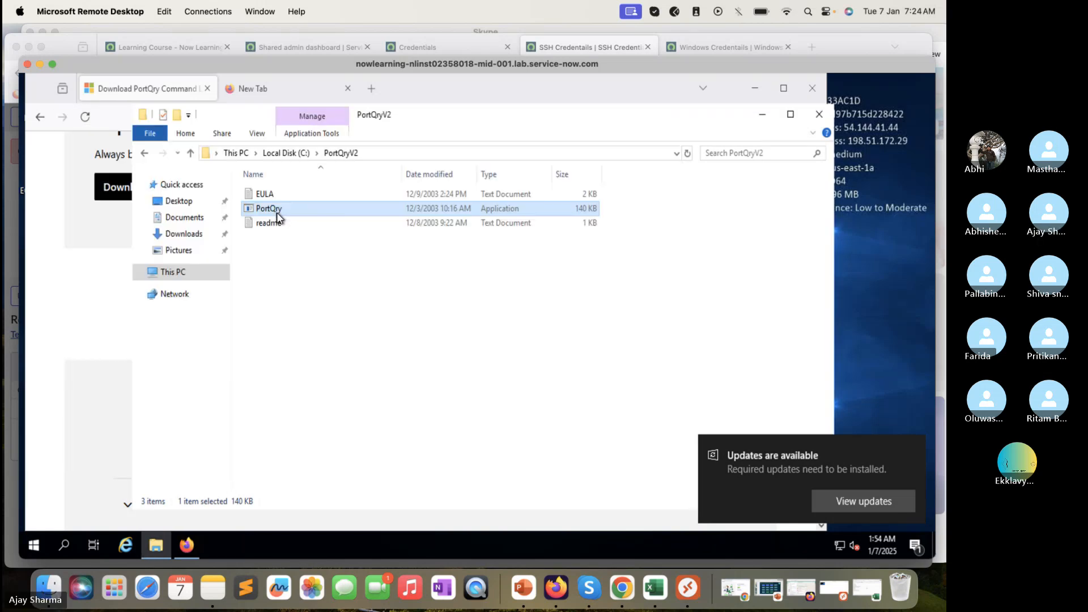
{"action": "left_click", "coordinate": [92, 290]}
{"action": "left_click", "coordinate": [155, 546]}
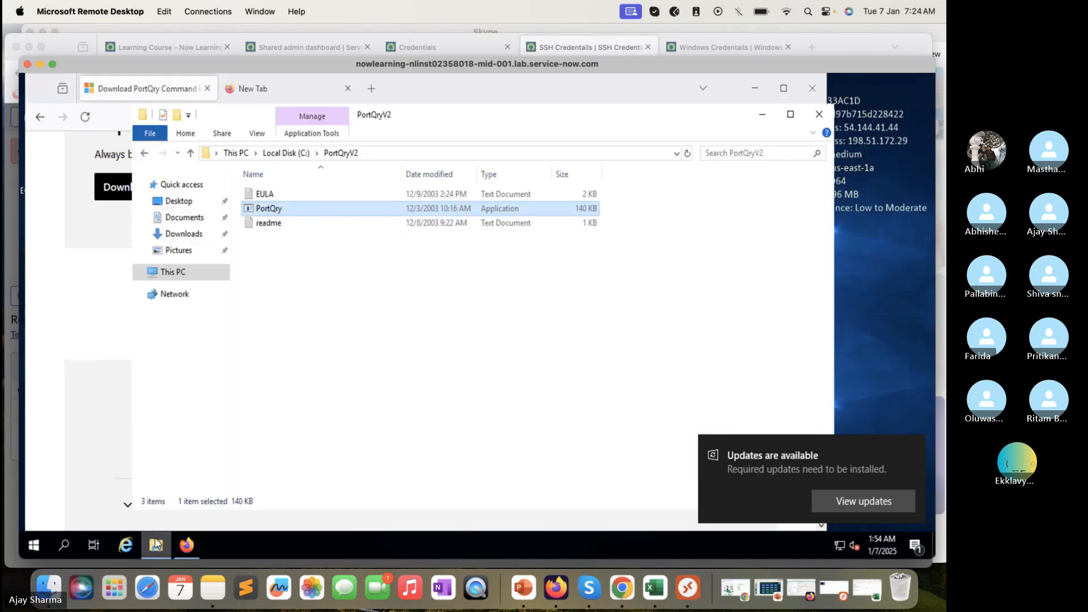
{"action": "left_click", "coordinate": [97, 328]}
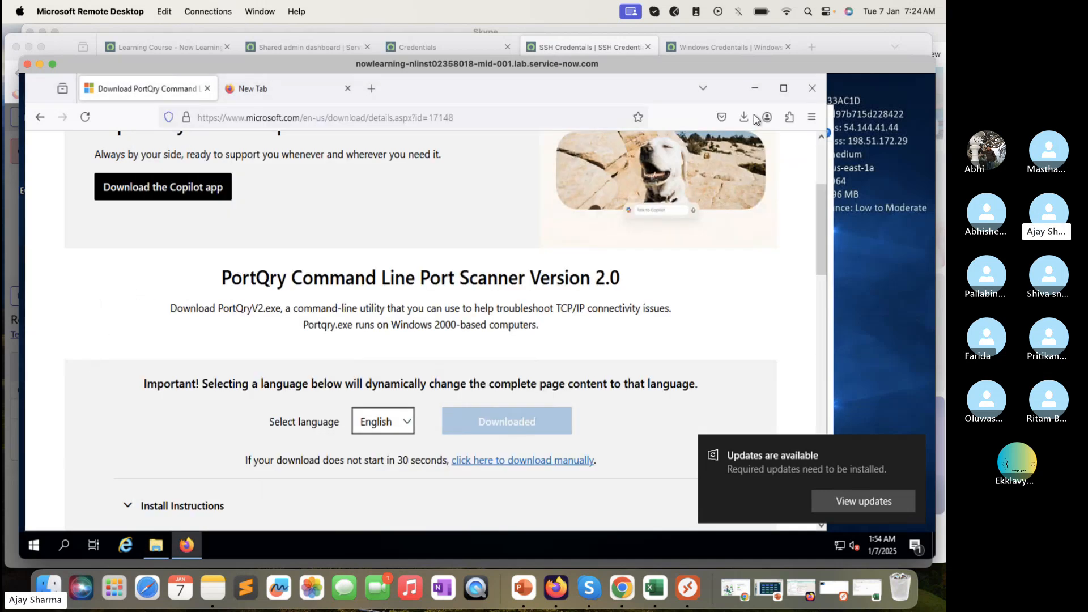
{"action": "left_click", "coordinate": [744, 117]}
{"action": "left_click", "coordinate": [631, 153]}
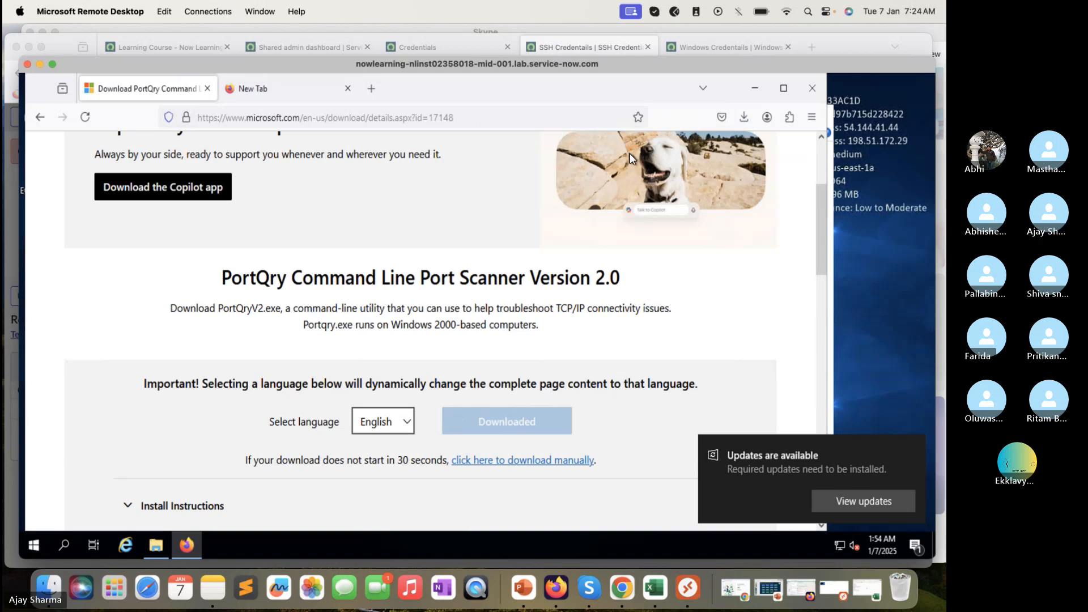
{"action": "left_click", "coordinate": [516, 423]}
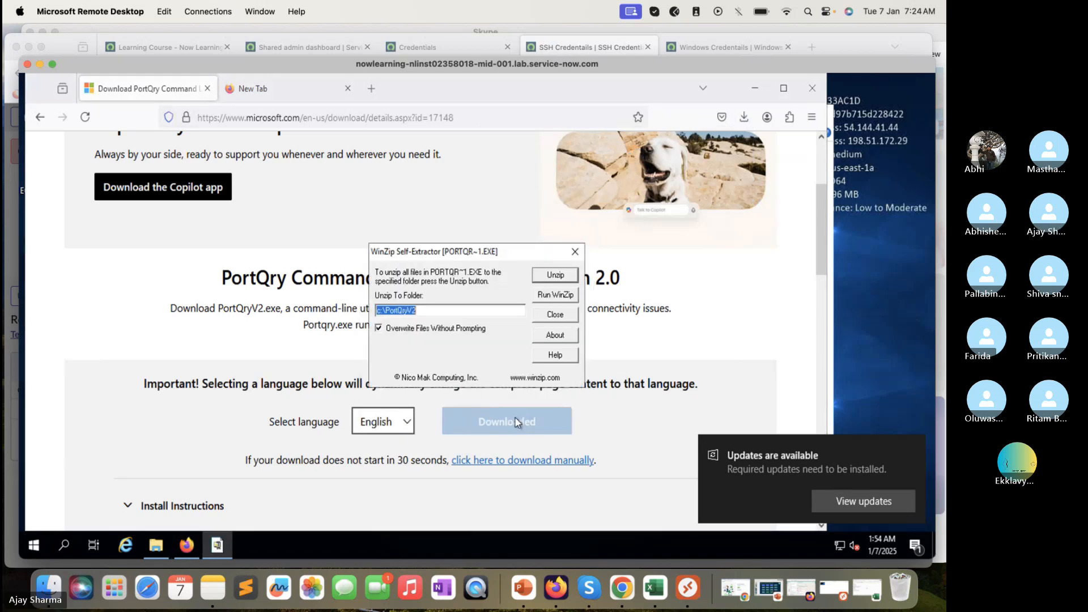
{"action": "left_click", "coordinate": [569, 296]}
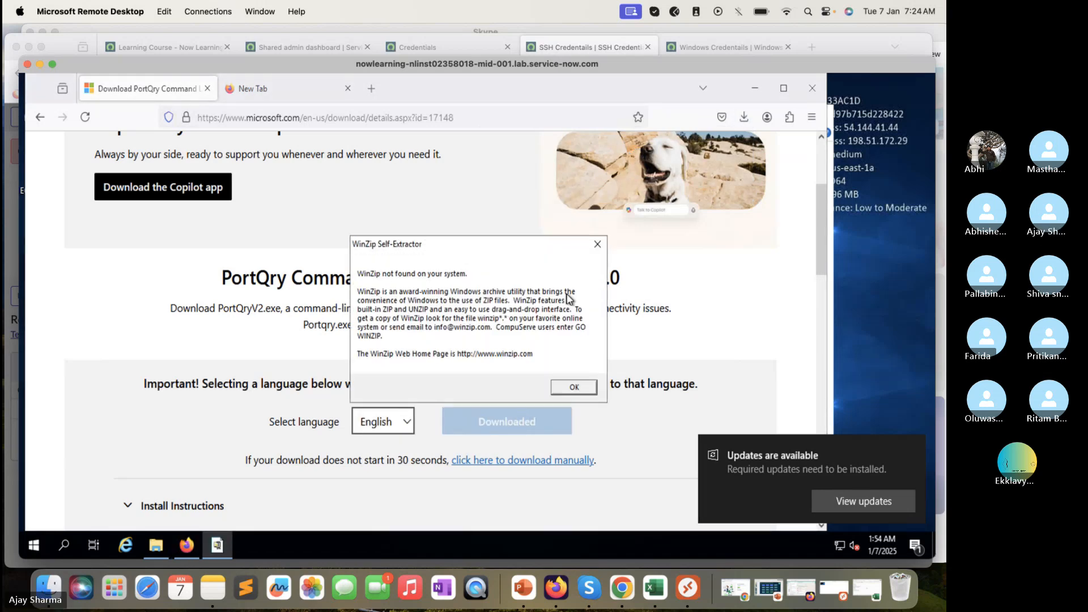
{"action": "left_click", "coordinate": [574, 387]}
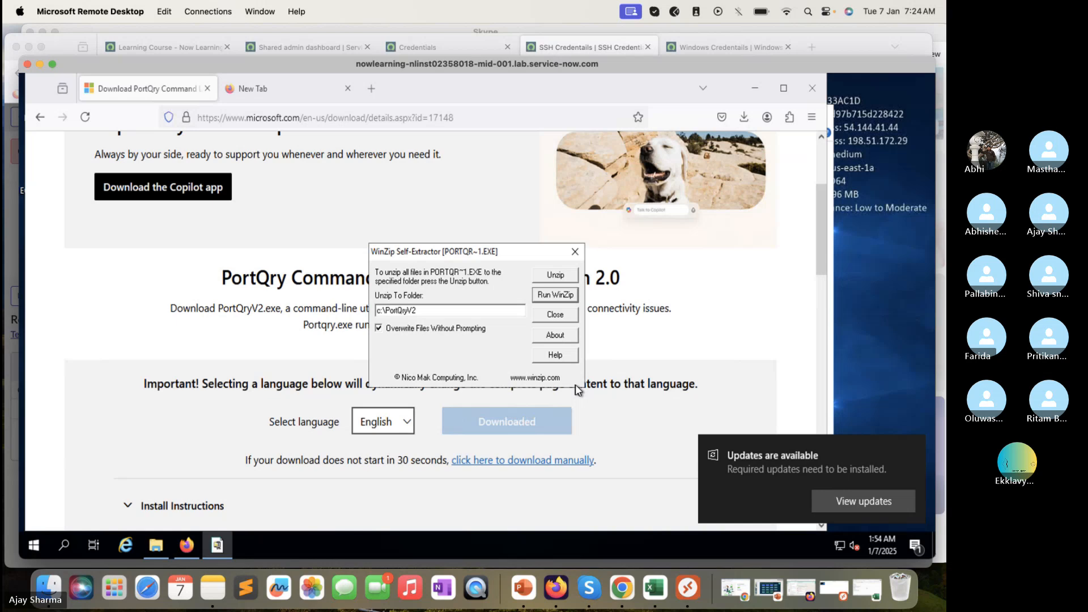
{"action": "left_click", "coordinate": [556, 315]}
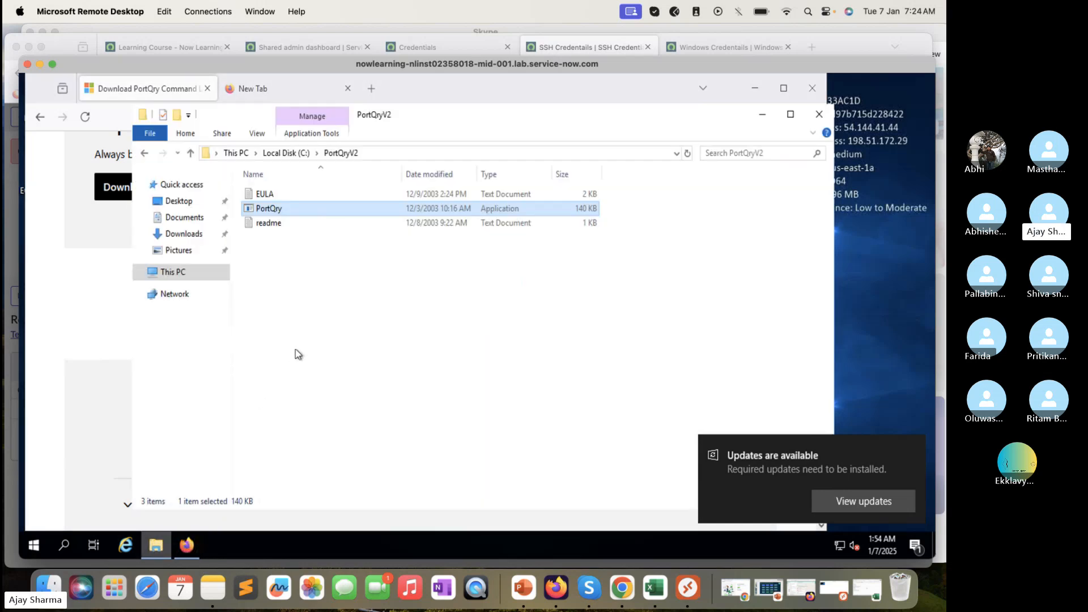
{"action": "left_click", "coordinate": [396, 152]}
{"action": "key", "text": "Escape"}
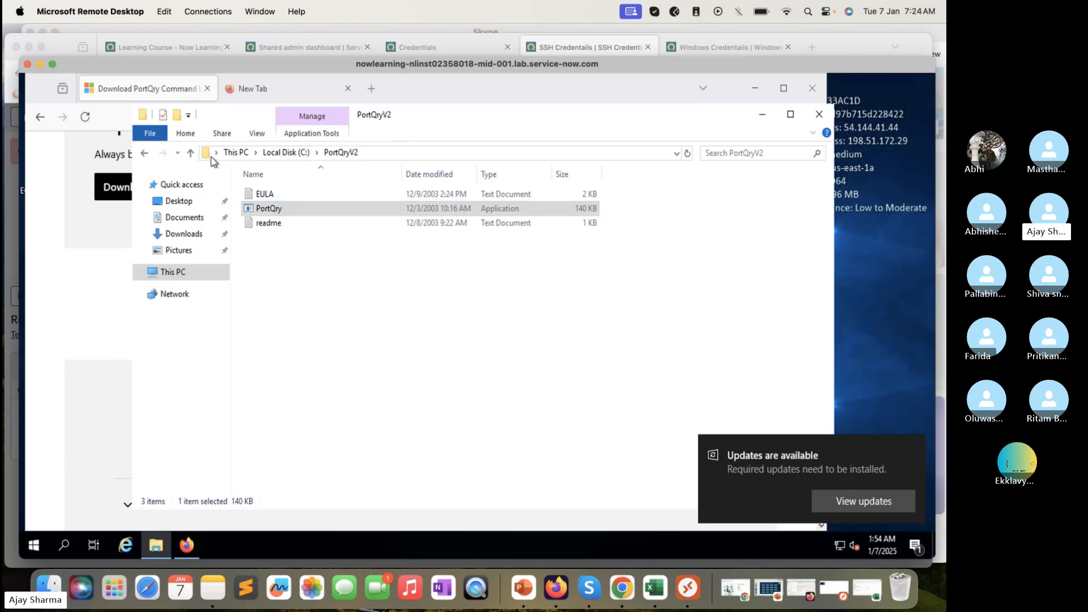
{"action": "left_click", "coordinate": [145, 153]}
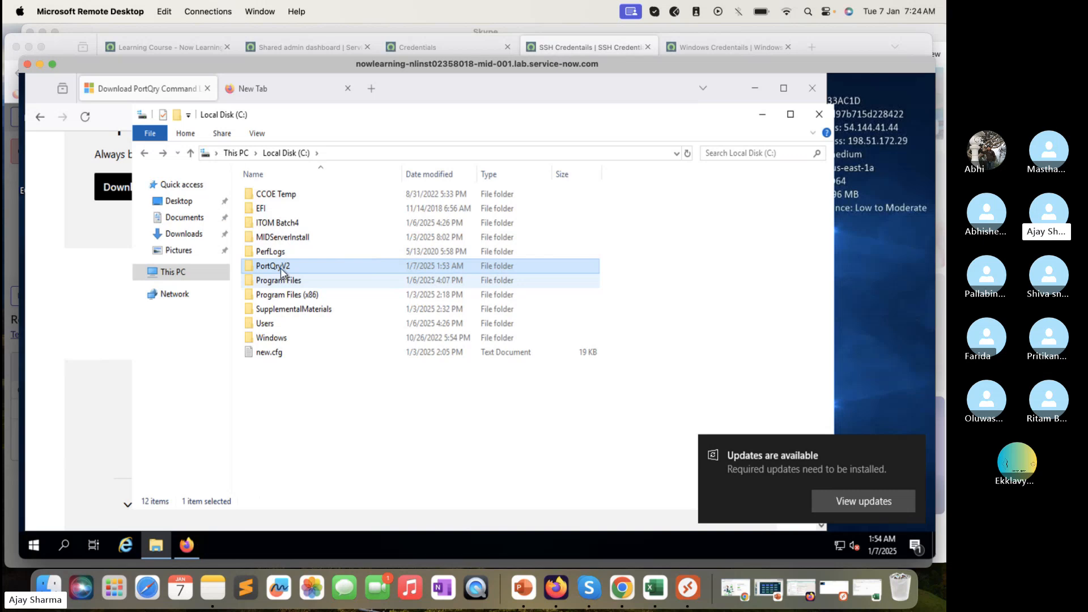
{"action": "key", "text": "Return"}
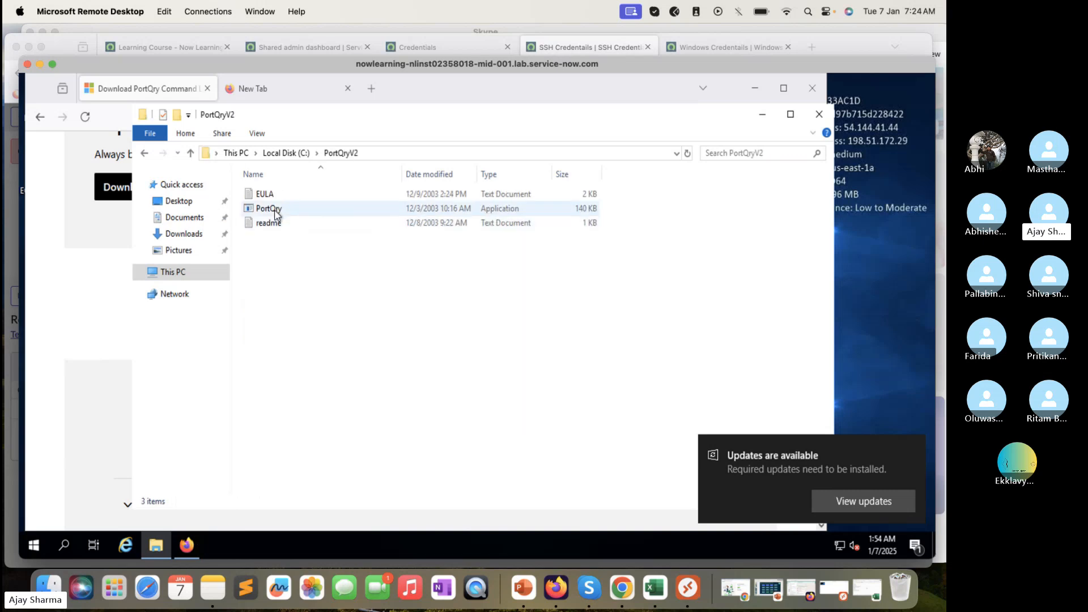
{"action": "double_click", "coordinate": [275, 209]}
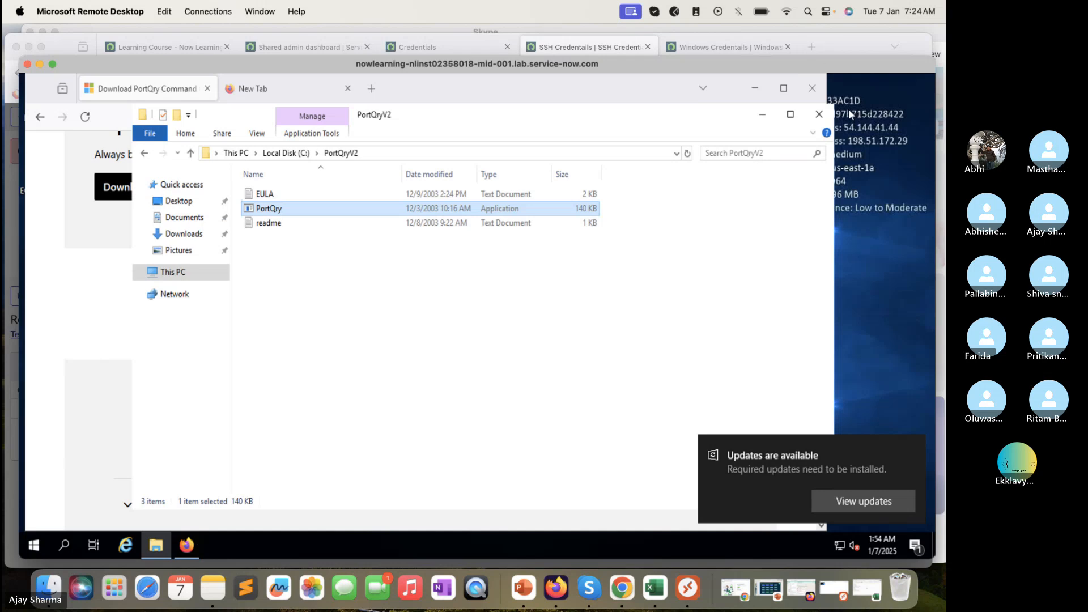
{"action": "left_click", "coordinate": [819, 113]}
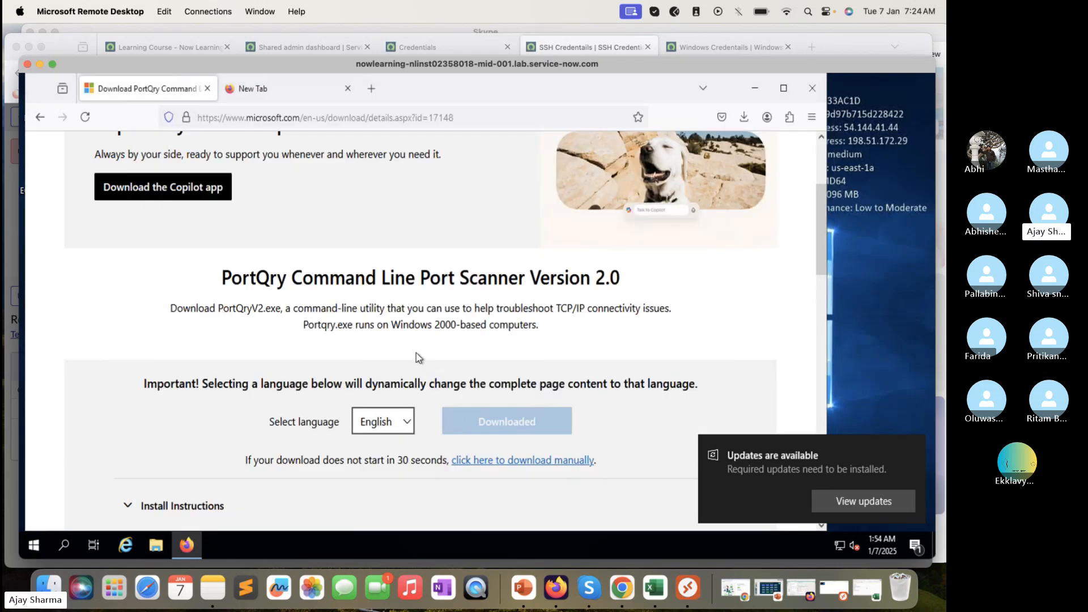
Return to the Google results and download the PortQryUI installer from its download page
{"action": "scroll", "coordinate": [416, 353], "scroll_direction": "down", "scroll_amount": 4}
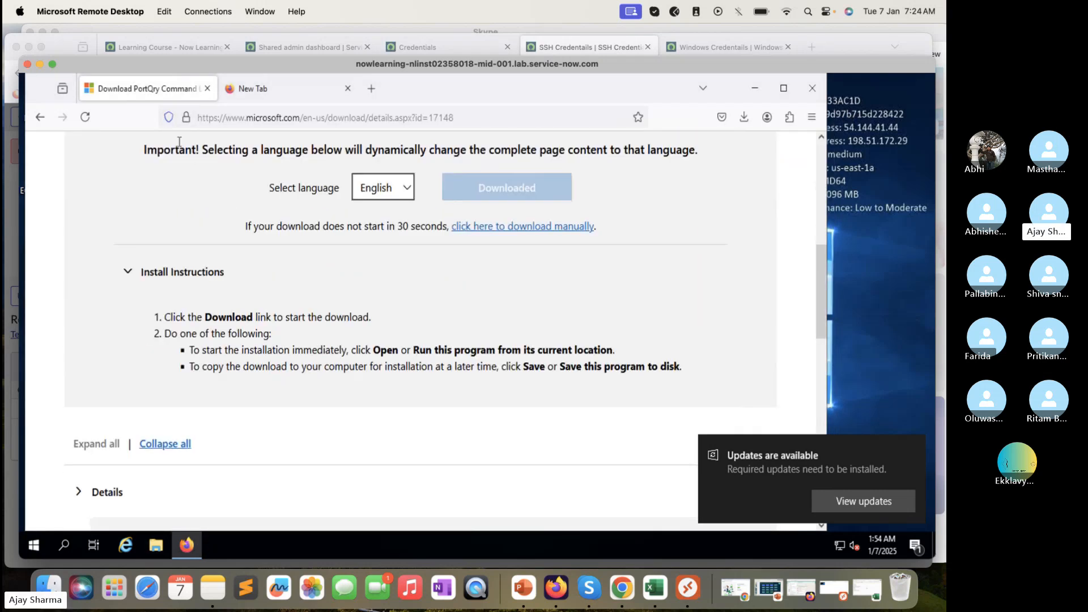
{"action": "left_click", "coordinate": [85, 118]}
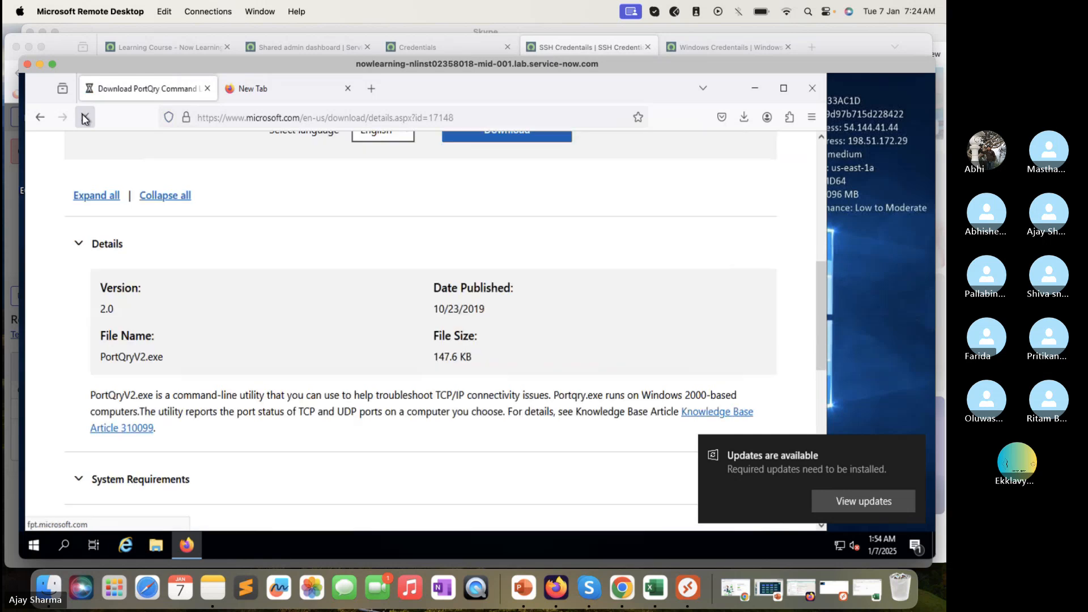
{"action": "left_click", "coordinate": [44, 119]}
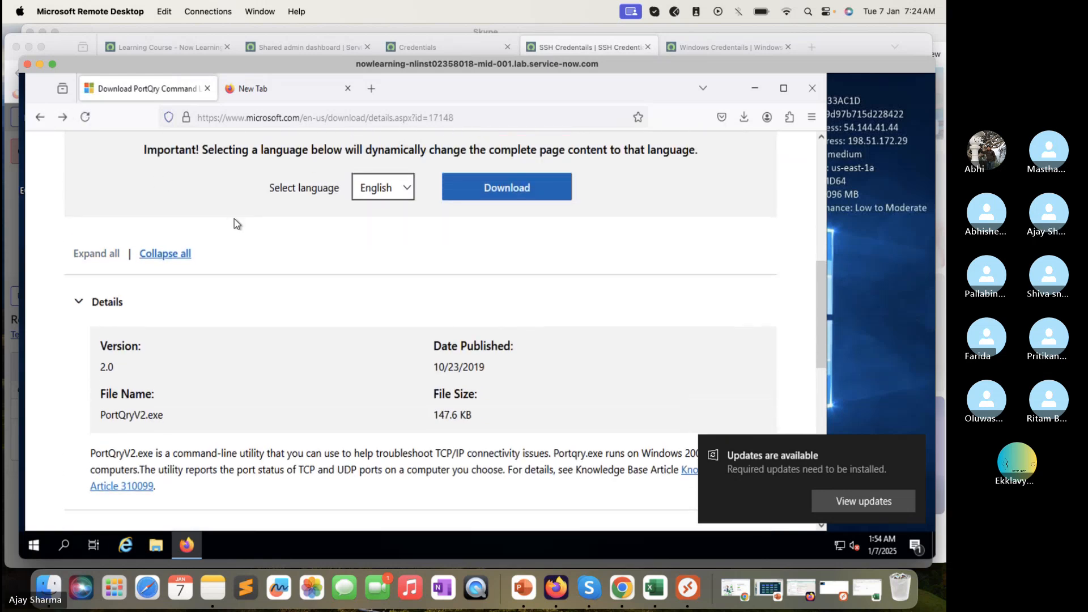
{"action": "left_click", "coordinate": [39, 118]}
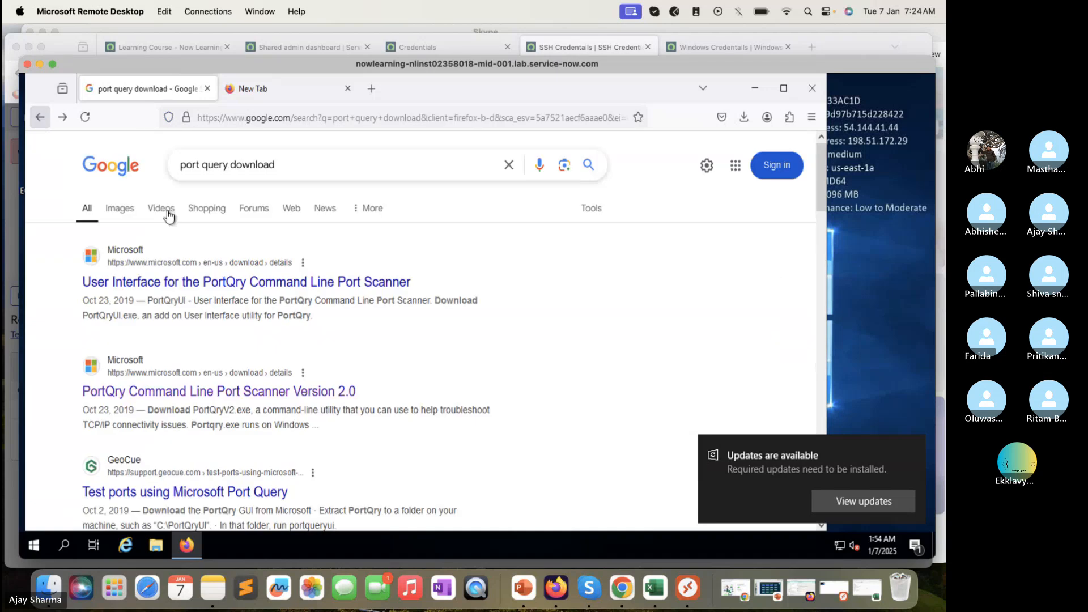
{"action": "left_click", "coordinate": [190, 282]}
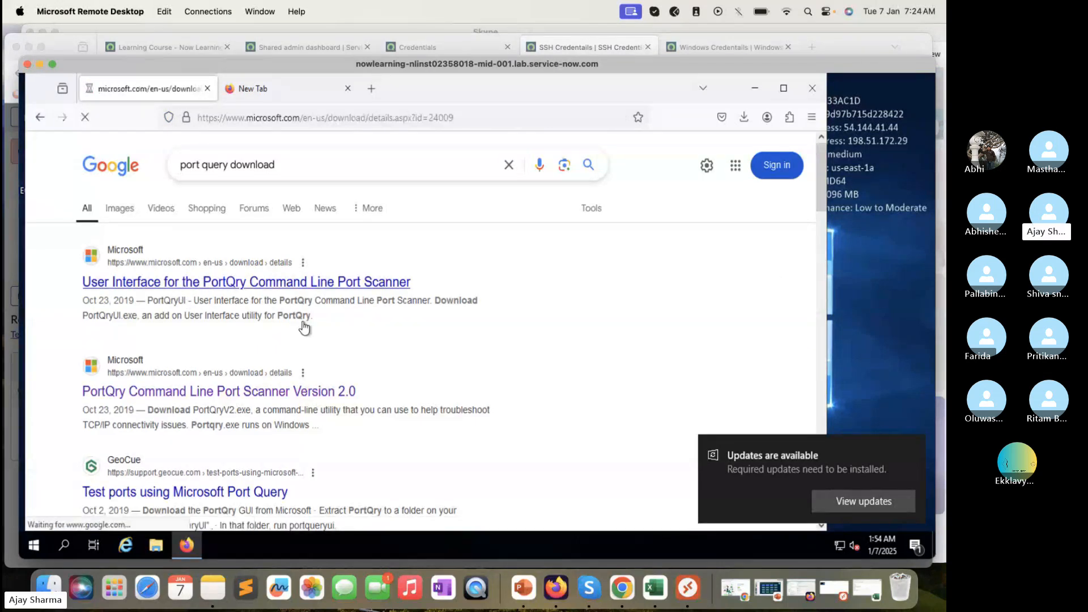
{"action": "scroll", "coordinate": [487, 359], "scroll_direction": "down", "scroll_amount": 3}
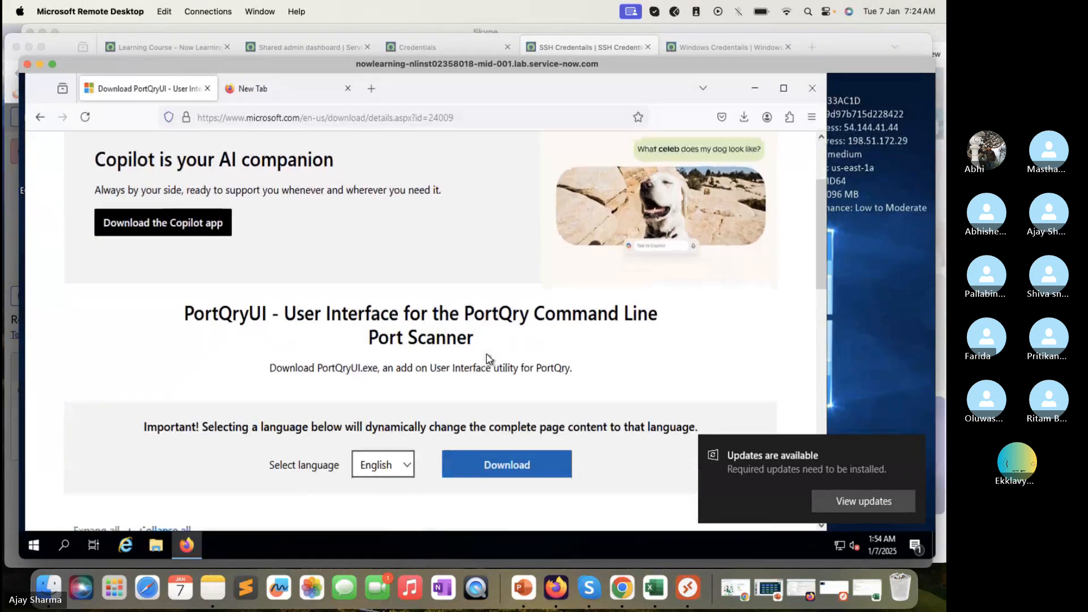
{"action": "left_click", "coordinate": [494, 466]}
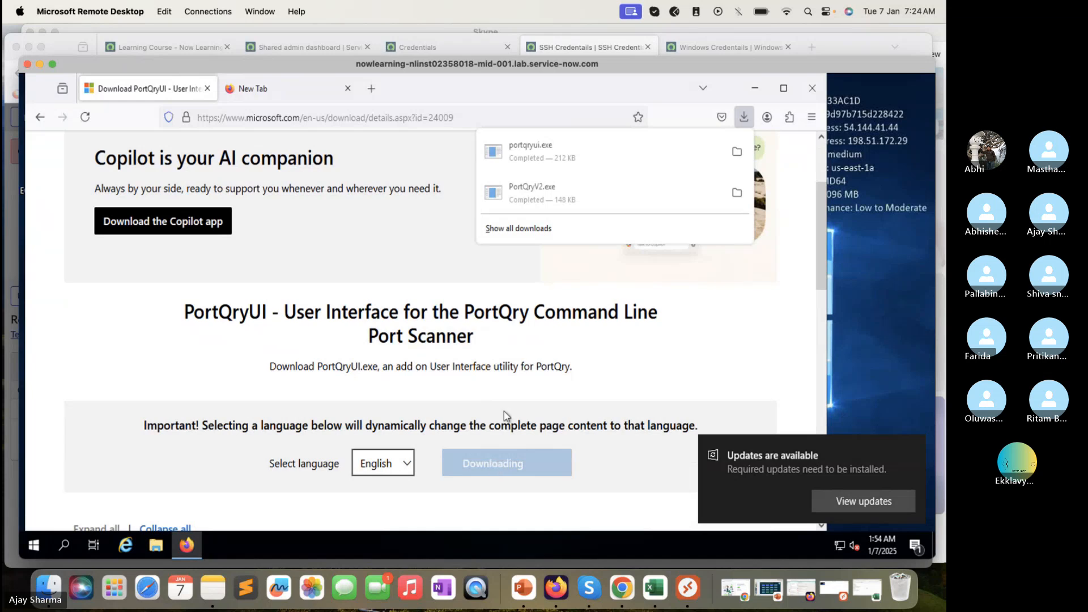
Run portqryui.exe, accept the license, and unzip its files to C:\PortQryUI
{"action": "left_click", "coordinate": [570, 154]}
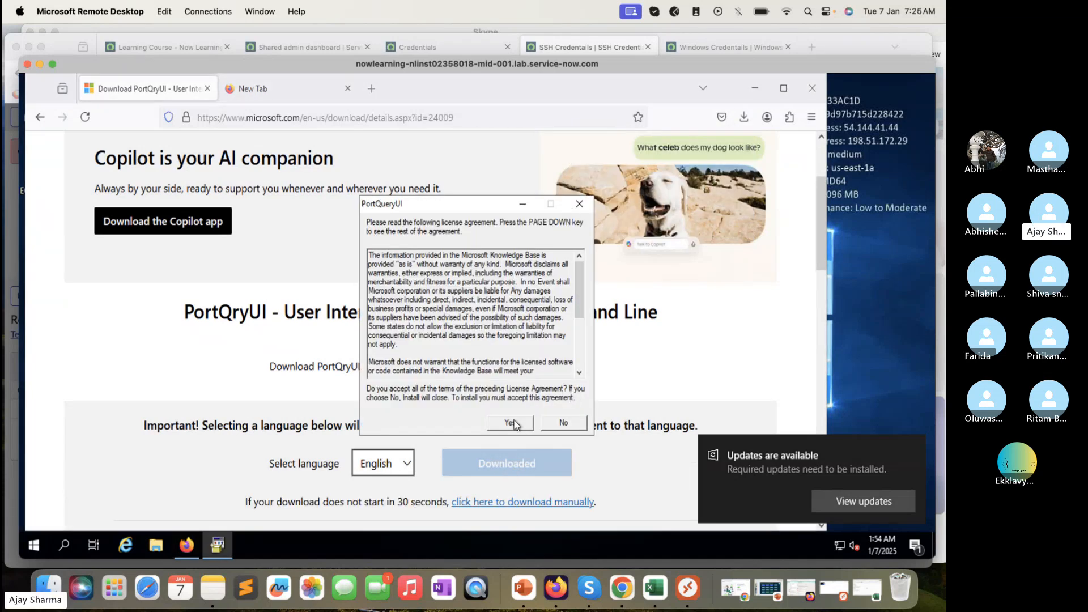
{"action": "left_click", "coordinate": [514, 420]}
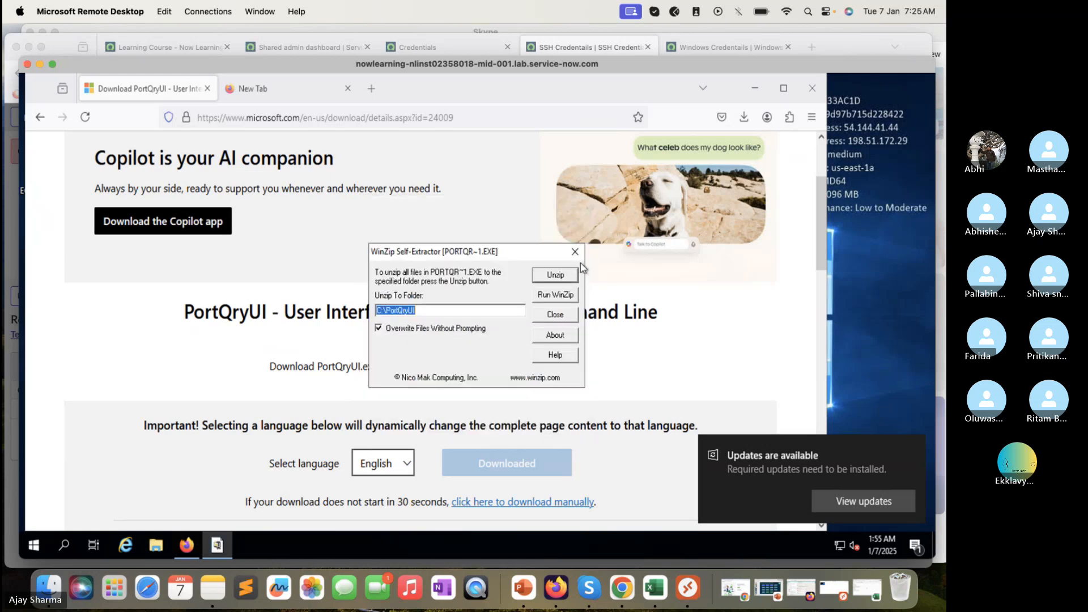
{"action": "left_click", "coordinate": [566, 275]}
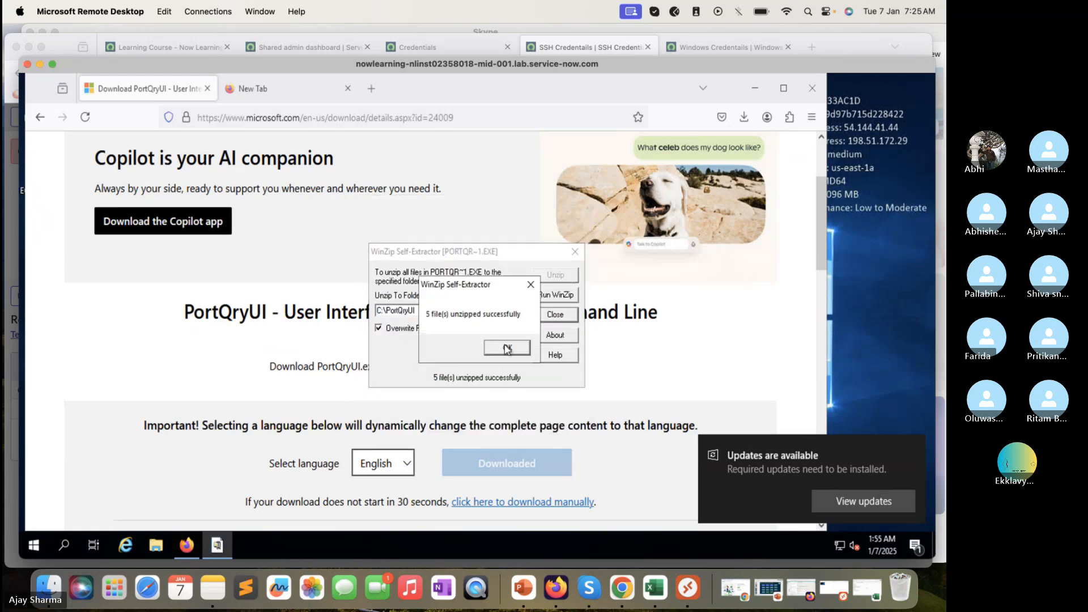
{"action": "key", "text": "Return"}
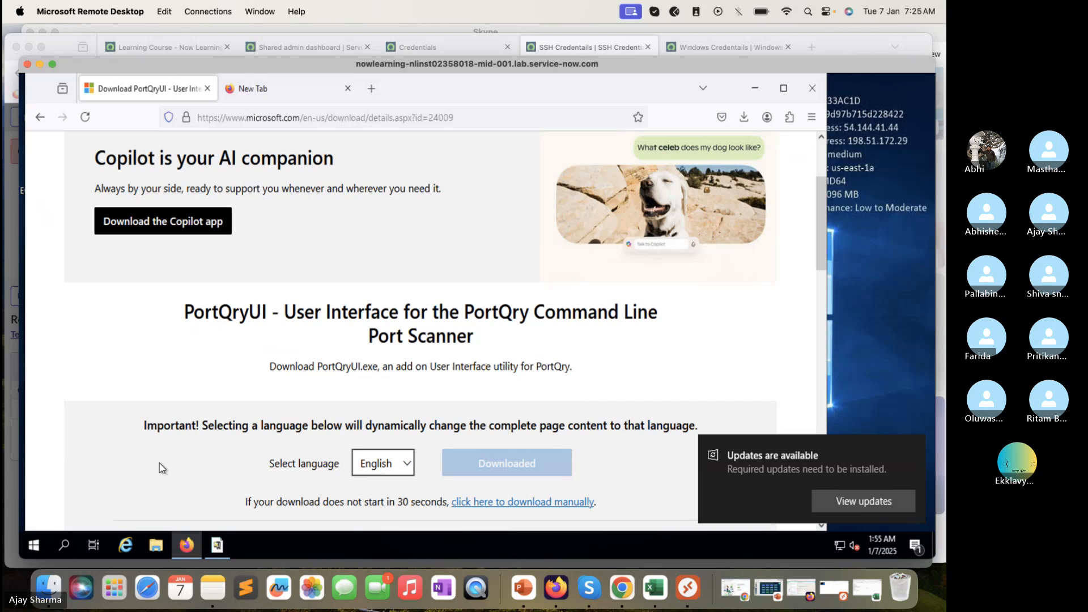
{"action": "left_click", "coordinate": [155, 547]}
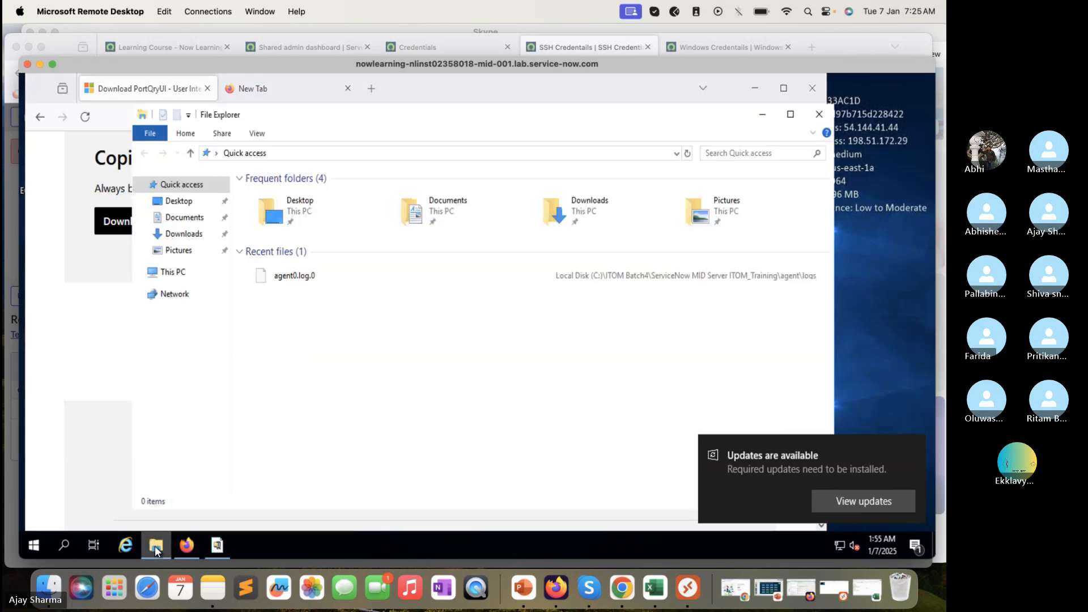
Launch portqueryui from This PC > Local Disk (C:) > PortQryUI, then close the folder window
{"action": "left_click", "coordinate": [180, 274]}
{"action": "double_click", "coordinate": [283, 328]}
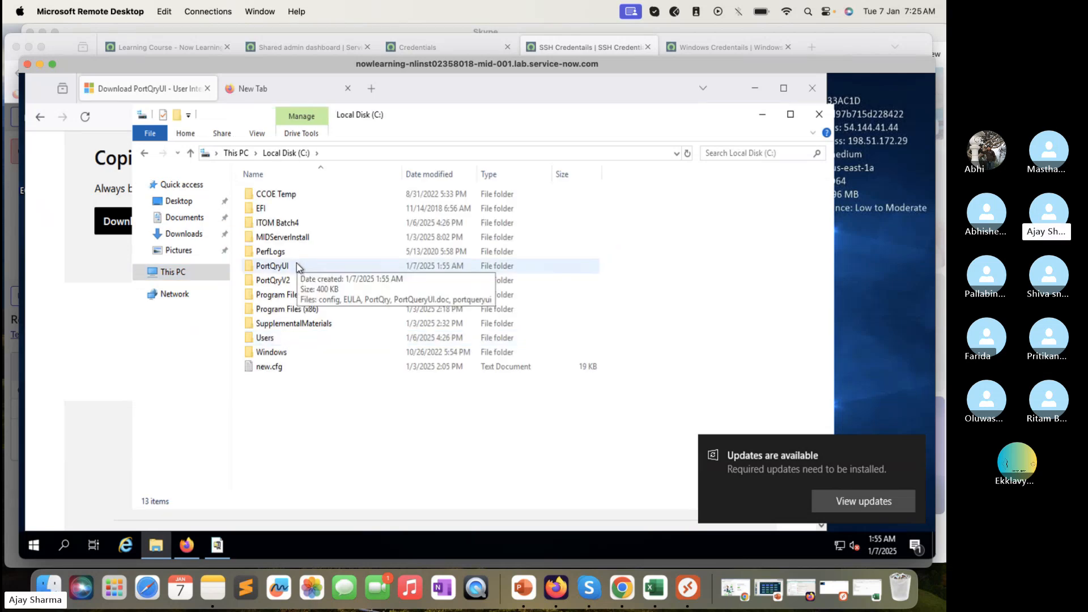
{"action": "double_click", "coordinate": [298, 266]}
{"action": "double_click", "coordinate": [290, 253]}
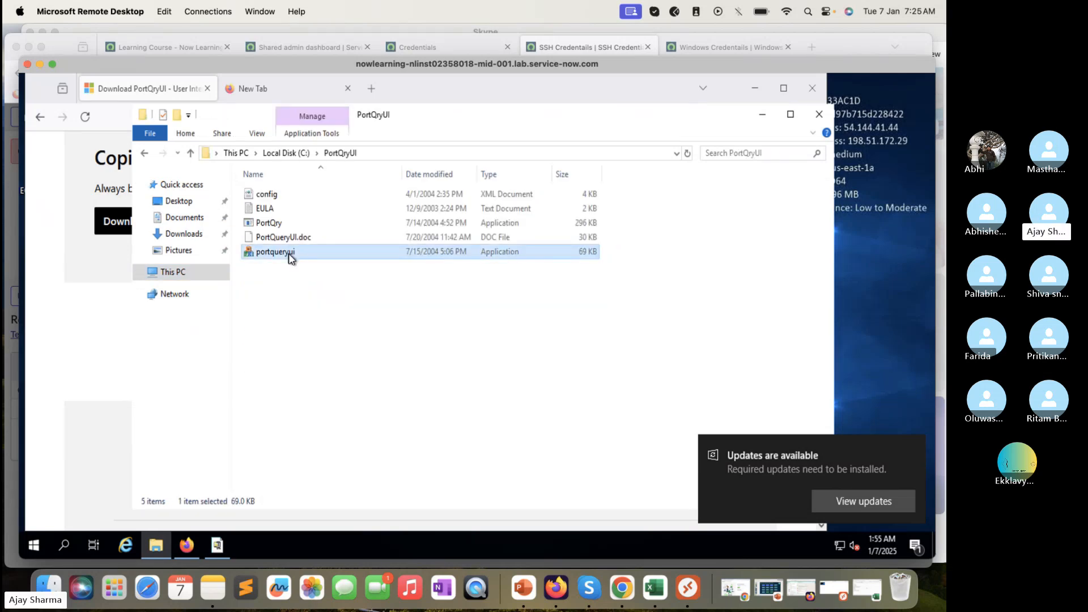
{"action": "left_click", "coordinate": [278, 304]}
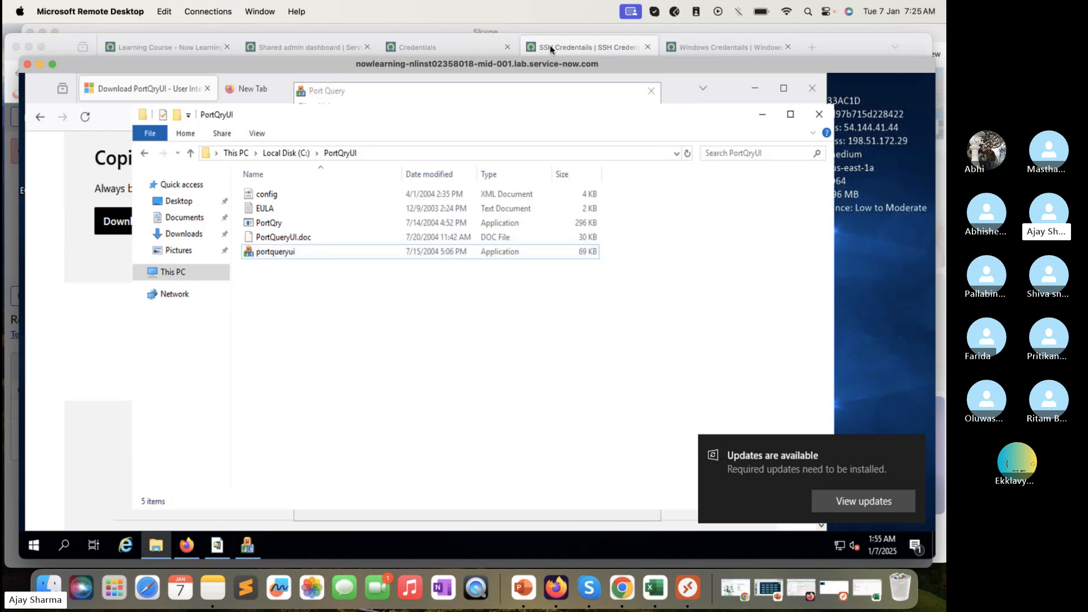
{"action": "left_click", "coordinate": [831, 116]}
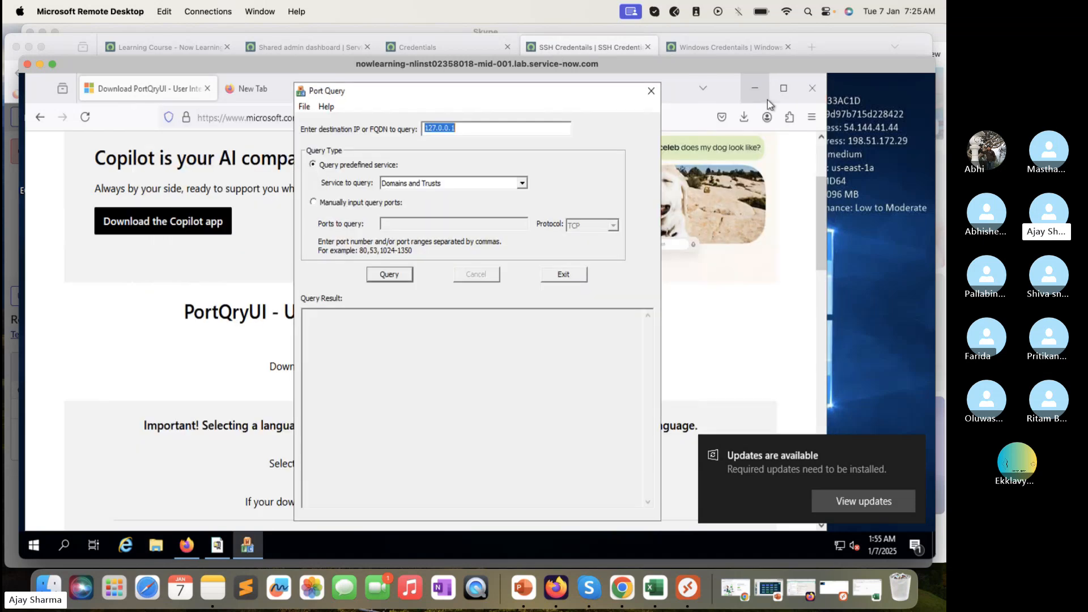
Query 198.51.12.119 on manually entered TCP port 135 and review the LISTENING epmap result
{"action": "left_click", "coordinate": [744, 117]}
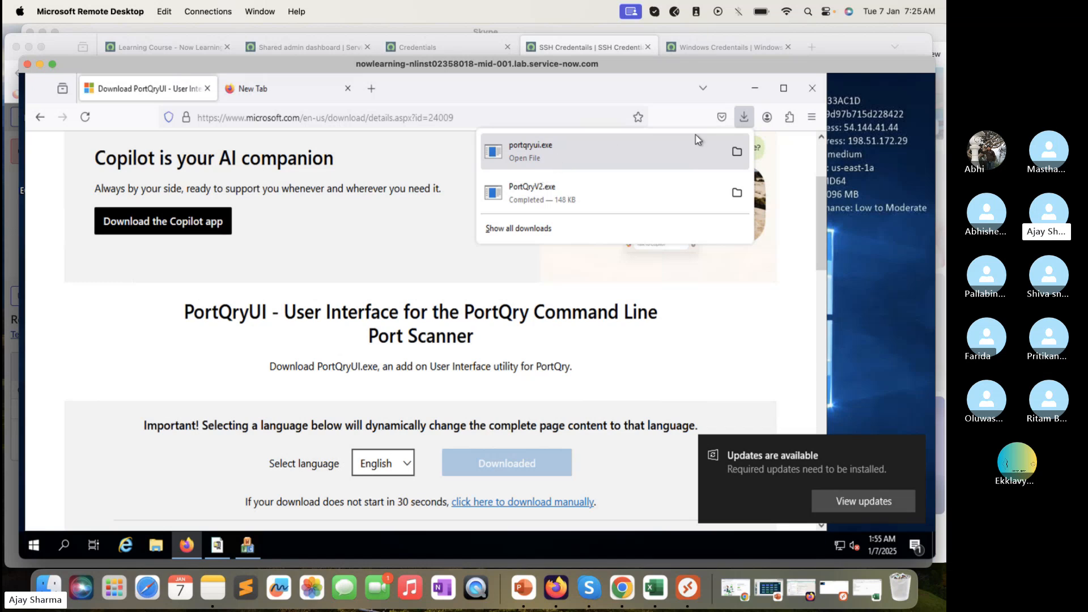
{"action": "left_click", "coordinate": [755, 88]}
{"action": "left_click", "coordinate": [754, 88]}
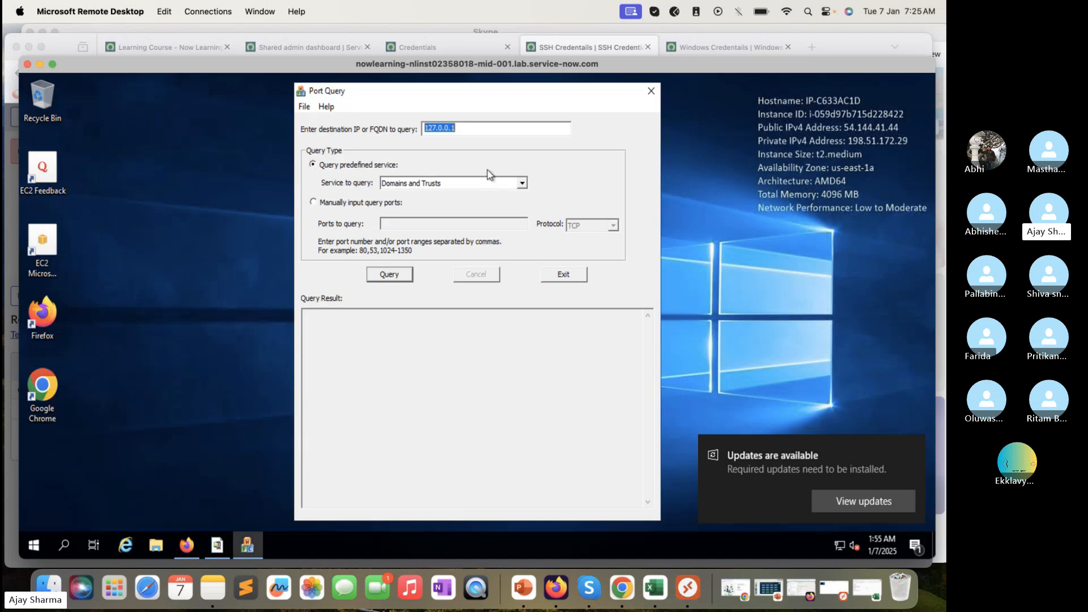
{"action": "type", "text": "198.51.12.119"}
{"action": "left_click", "coordinate": [362, 205]}
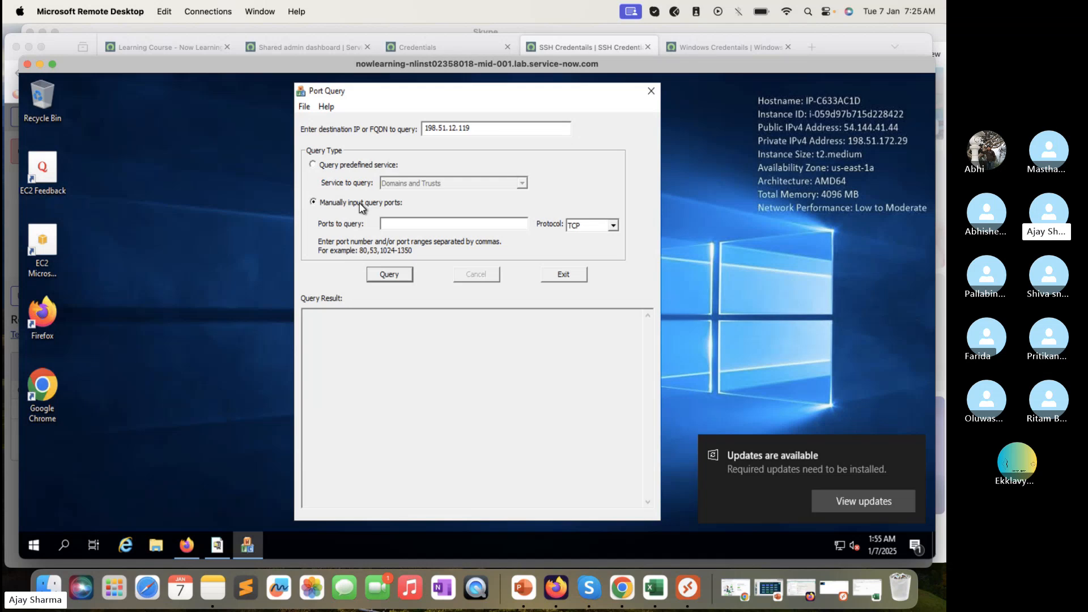
{"action": "left_click", "coordinate": [408, 227]}
{"action": "type", "text": "135"}
{"action": "left_click", "coordinate": [390, 274]}
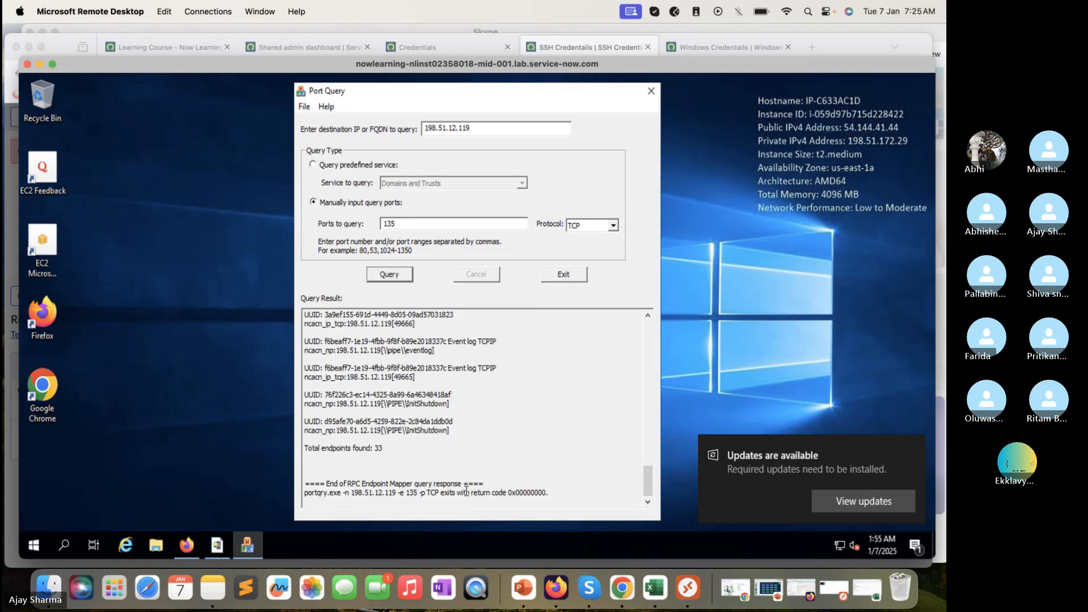
{"action": "scroll", "coordinate": [459, 420], "scroll_direction": "up", "scroll_amount": 1}
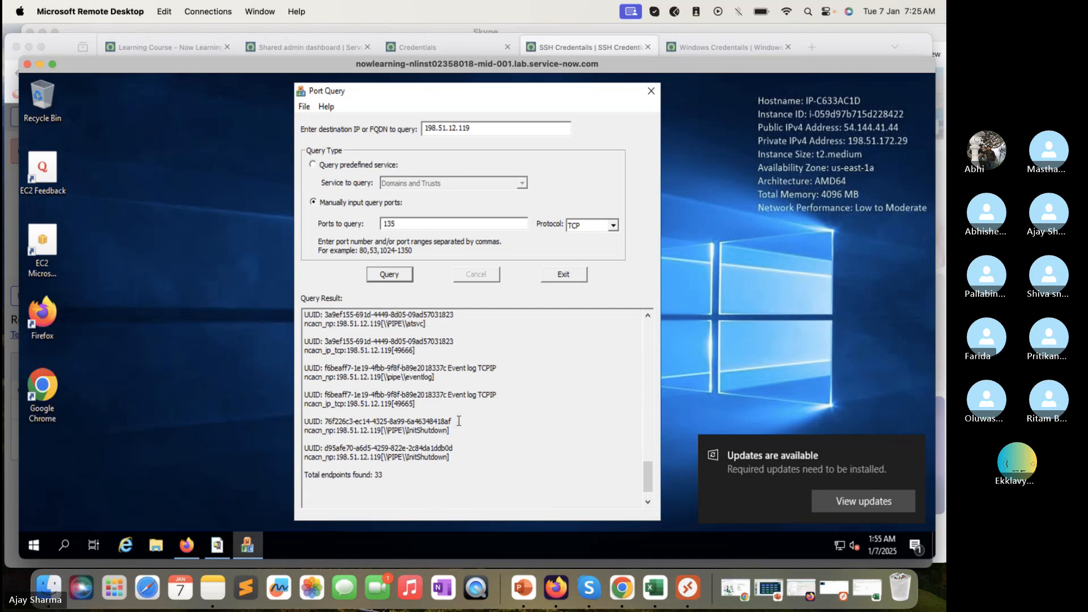
{"action": "scroll", "coordinate": [459, 421], "scroll_direction": "down", "scroll_amount": 1}
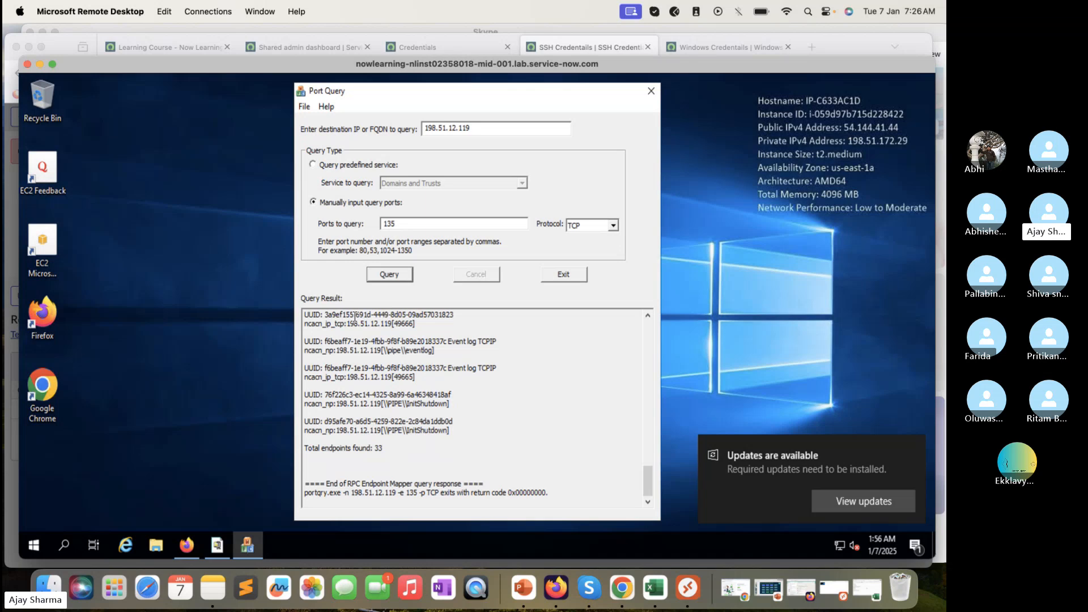
{"action": "scroll", "coordinate": [355, 316], "scroll_direction": "up", "scroll_amount": 5}
{"action": "scroll", "coordinate": [355, 316], "scroll_direction": "up", "scroll_amount": 10}
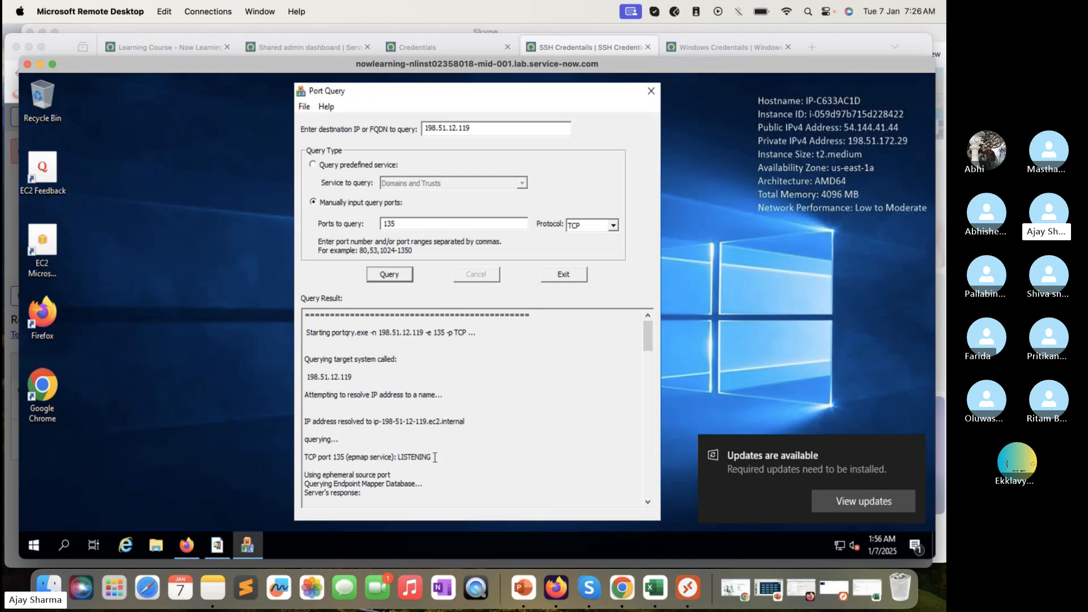
Clear the previous result and query TCP port 22 on 198.51.12.119
{"action": "left_click_drag", "start_coordinate": [435, 457], "coordinate": [381, 407]}
{"action": "left_click", "coordinate": [381, 407]}
{"action": "double_click", "coordinate": [441, 222]}
{"action": "type", "text": "22"}
{"action": "left_click", "coordinate": [381, 280]}
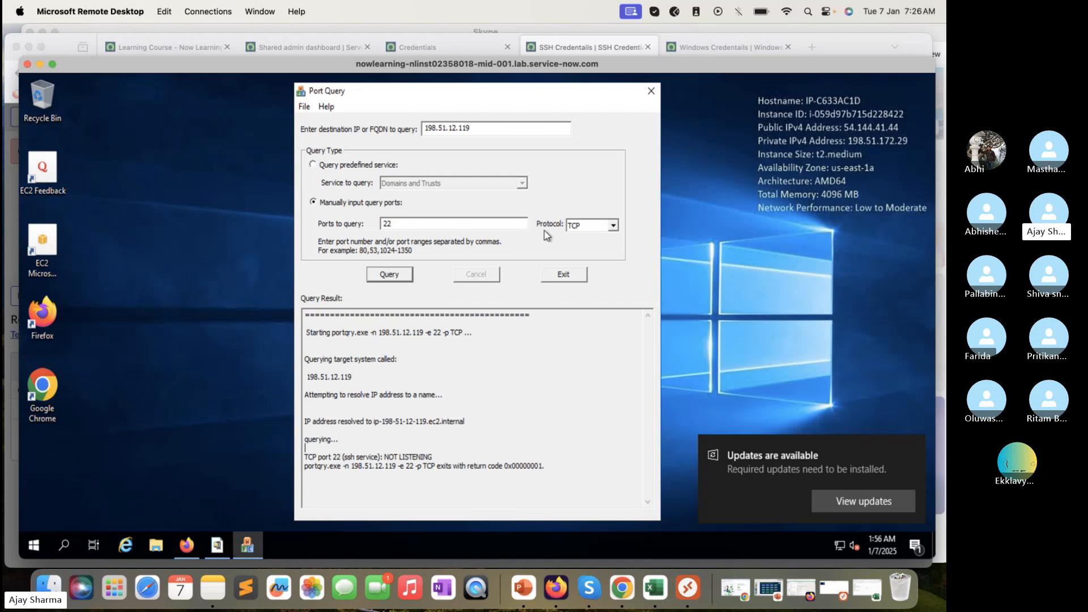
Switch the protocol to UDP and query ports 22 and 135, then go to Excel
{"action": "left_click", "coordinate": [596, 227]}
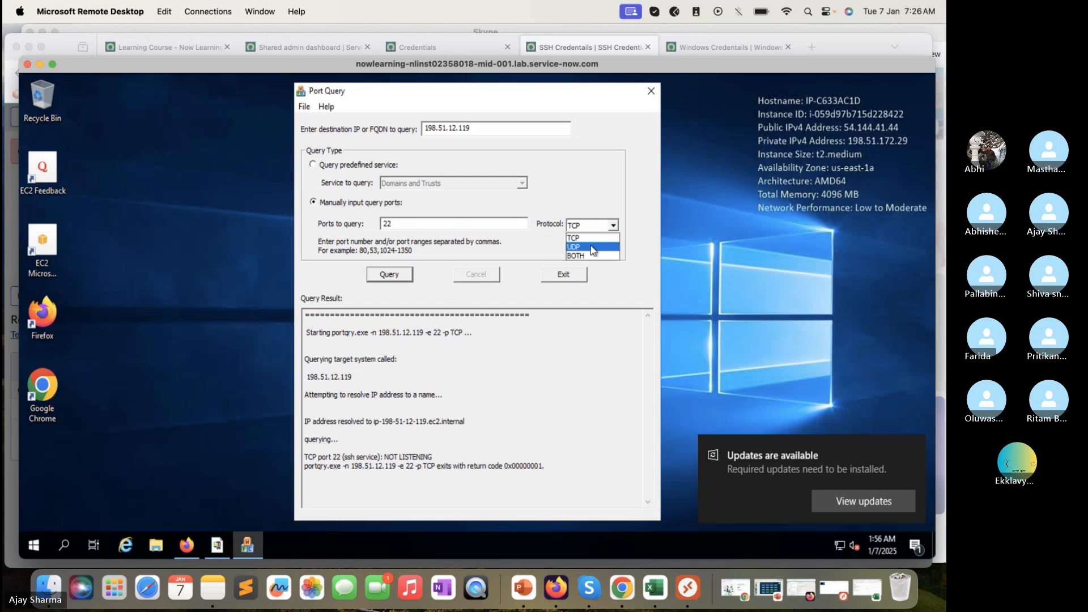
{"action": "left_click", "coordinate": [590, 248]}
{"action": "left_click", "coordinate": [399, 275]}
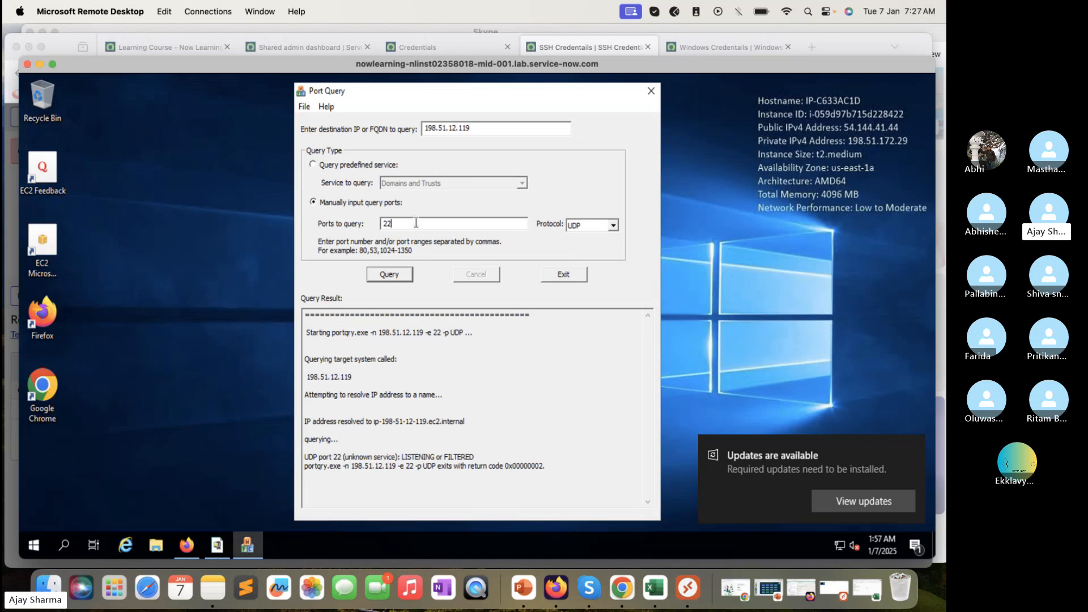
{"action": "type", "text": "5"}
{"action": "key", "text": "BackSpace"}
{"action": "key", "text": "BackSpace"}
{"action": "left_click", "coordinate": [382, 275]}
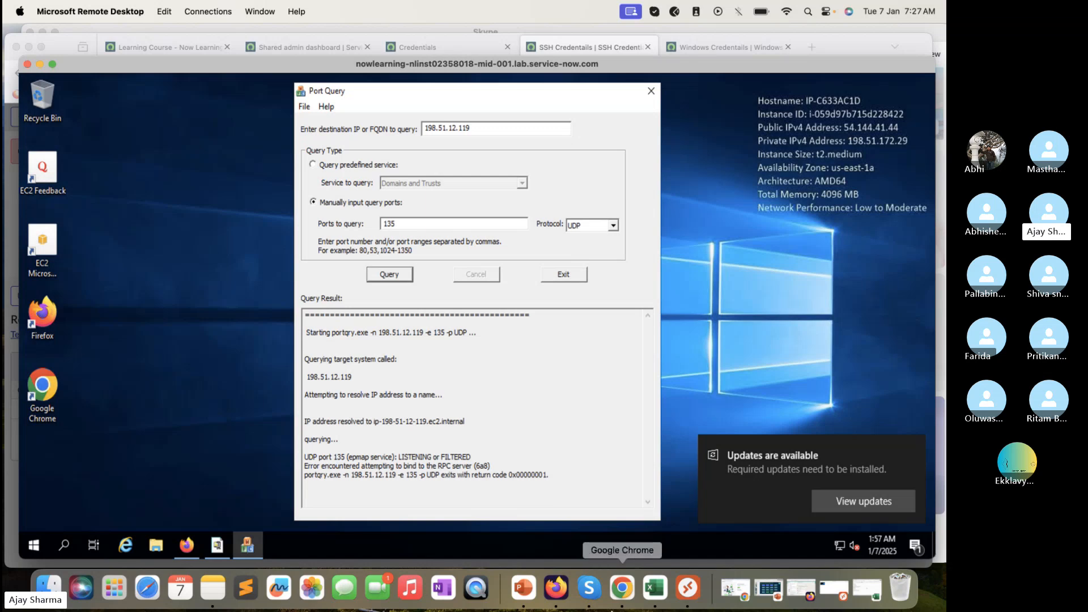
{"action": "left_click", "coordinate": [656, 589]}
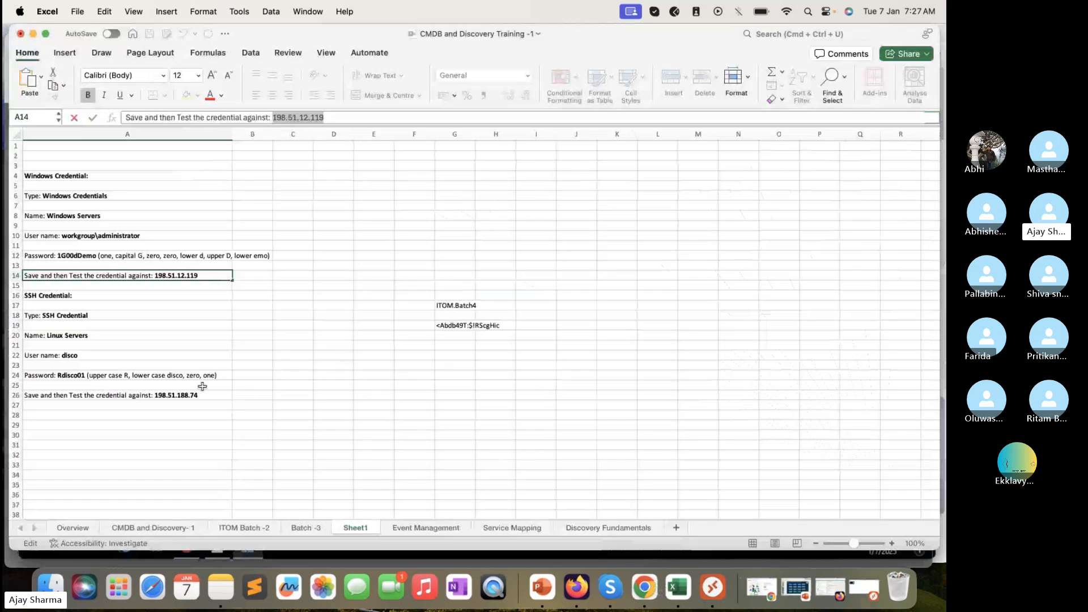
Copy the Linux host address 198.51.188.74 from cell A26 and select Port Query's destination field
{"action": "left_click", "coordinate": [202, 395]}
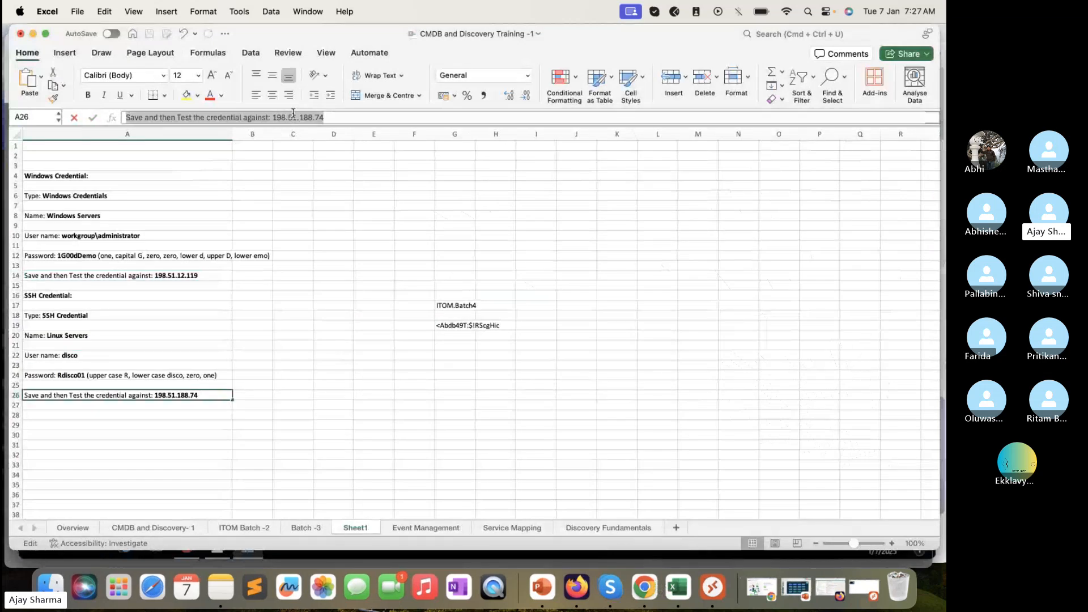
{"action": "left_click_drag", "start_coordinate": [340, 116], "coordinate": [274, 117]}
{"action": "key", "text": "super+c"}
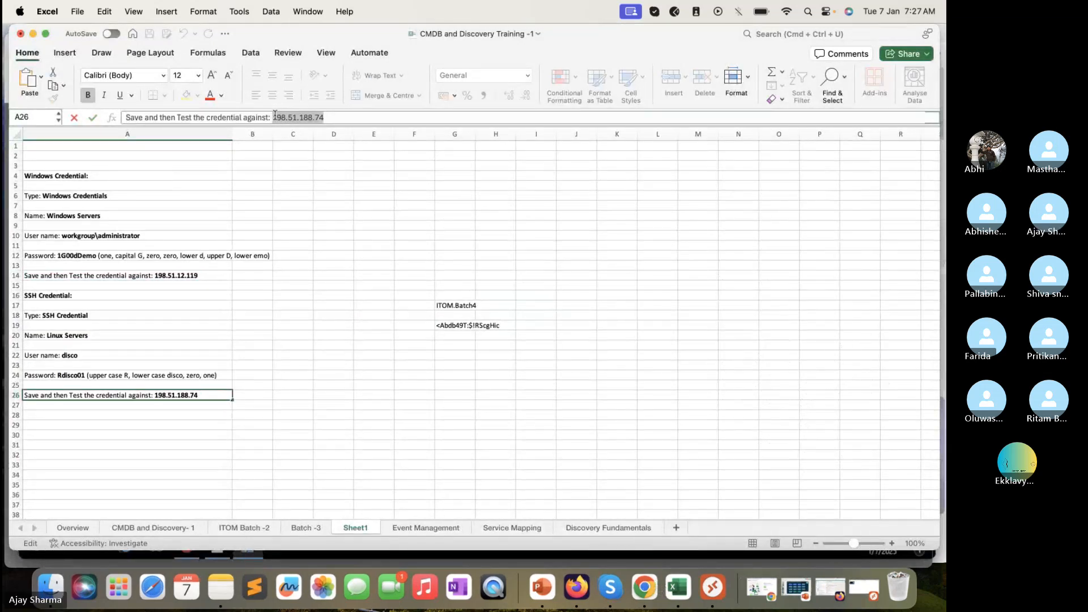
{"action": "left_click", "coordinate": [33, 35]}
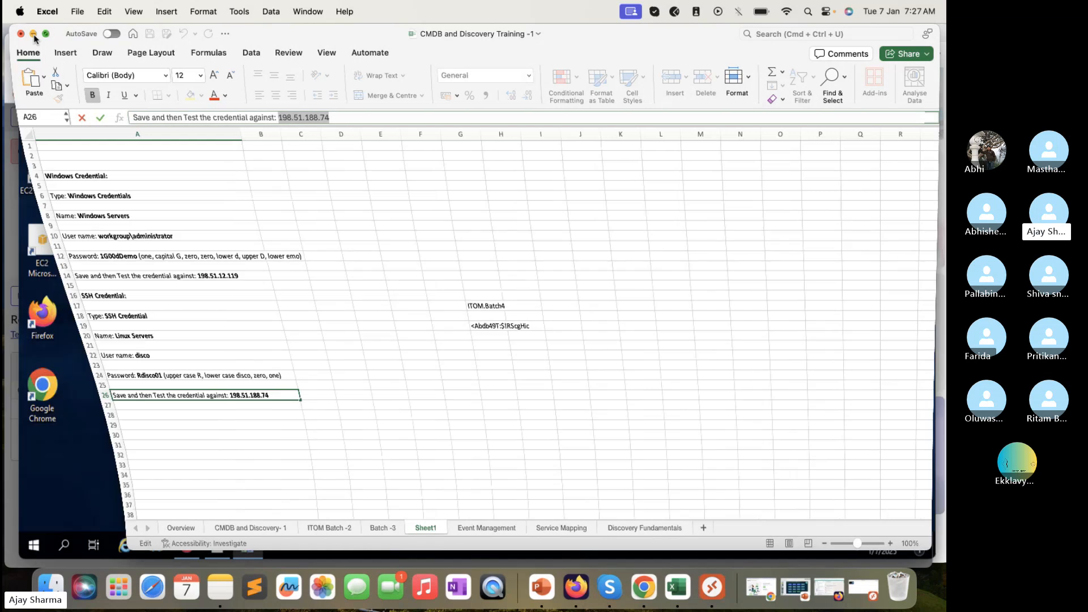
{"action": "left_click", "coordinate": [487, 126]}
{"action": "double_click", "coordinate": [488, 126]}
Replace the destination with 198.51.188.74 and run the UDP port 135 query
{"action": "left_click", "coordinate": [488, 126]}
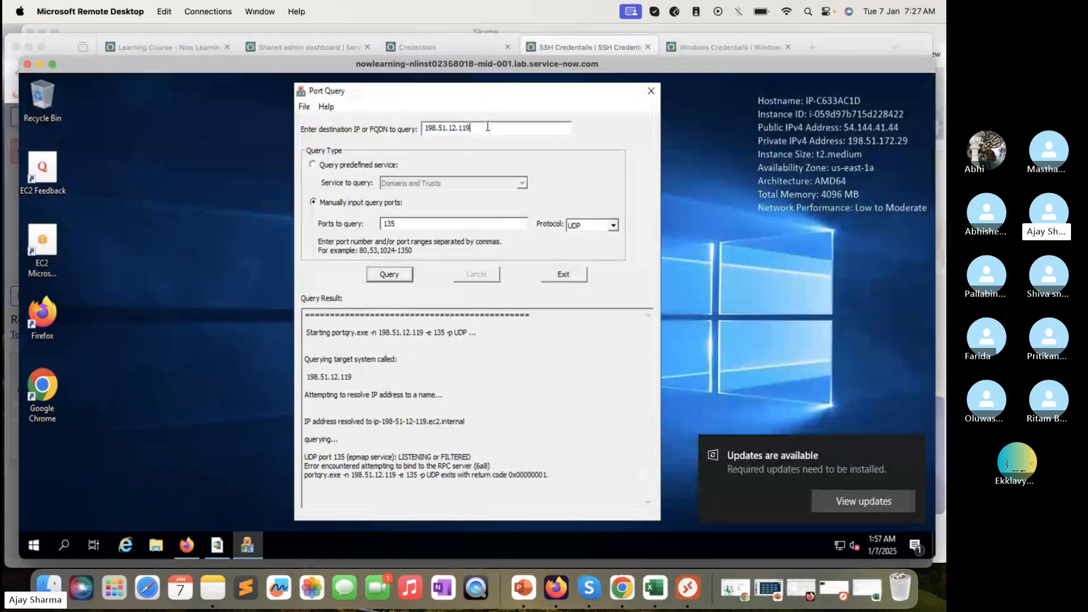
{"action": "key", "text": "super+v"}
{"action": "double_click", "coordinate": [487, 127]}
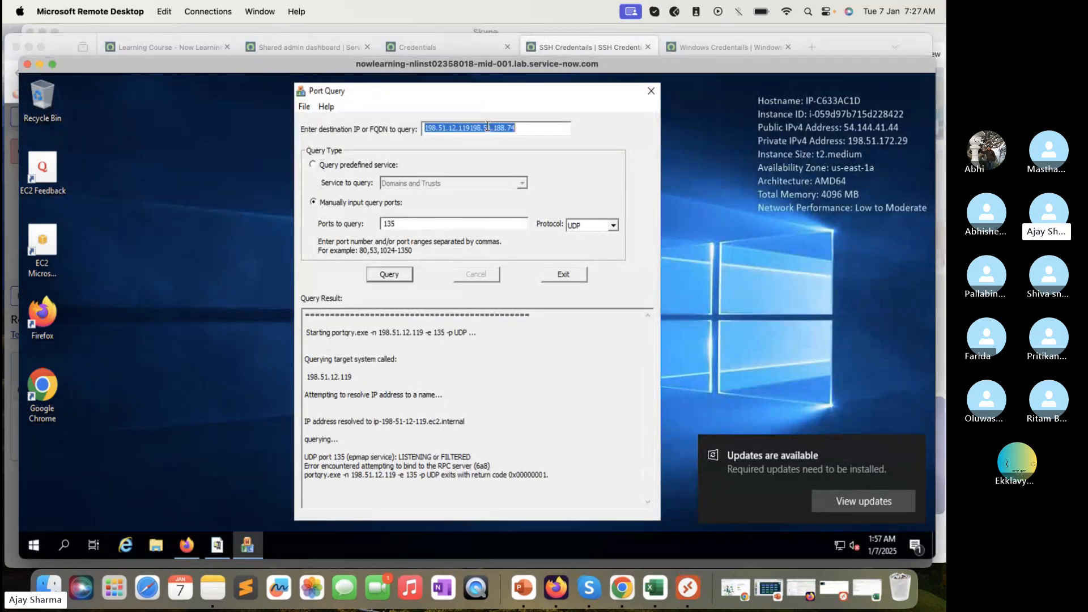
{"action": "left_click", "coordinate": [487, 127]}
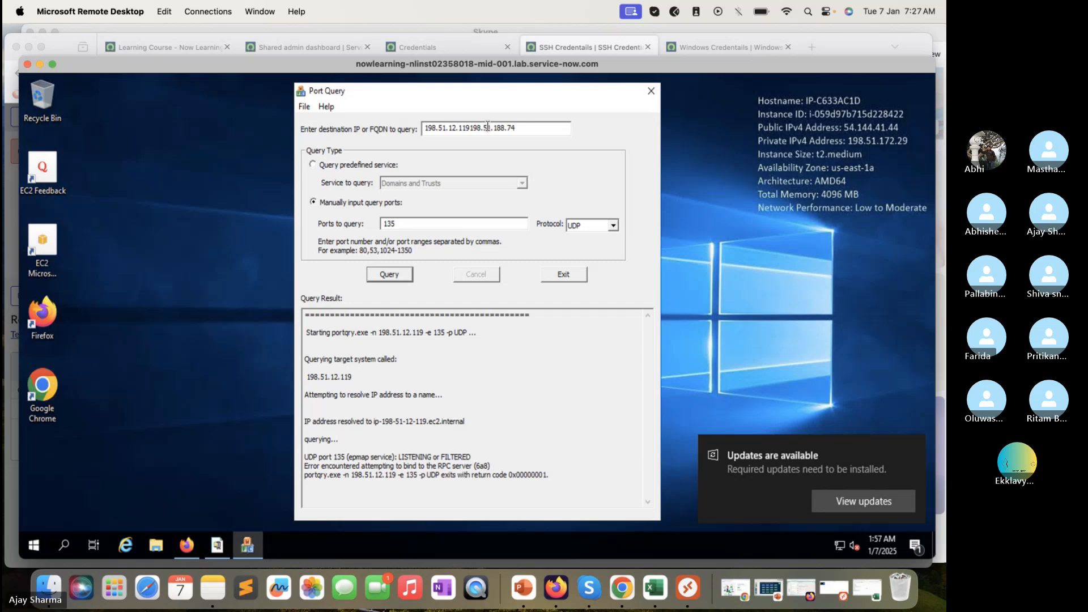
{"action": "left_click_drag", "start_coordinate": [470, 127], "coordinate": [417, 117]}
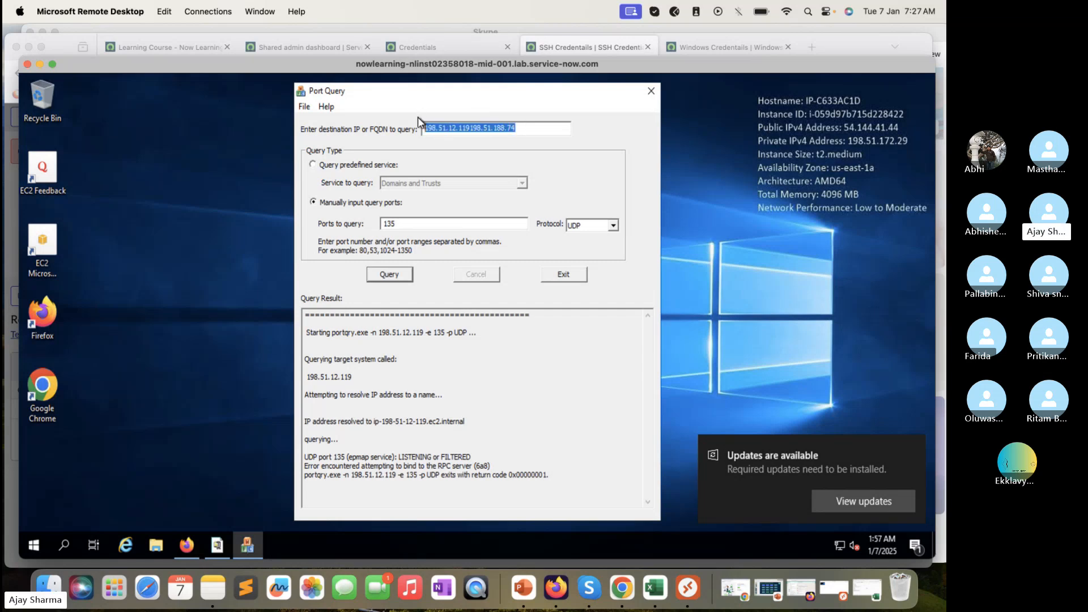
{"action": "key", "text": "BackSpace"}
{"action": "left_click", "coordinate": [402, 276]}
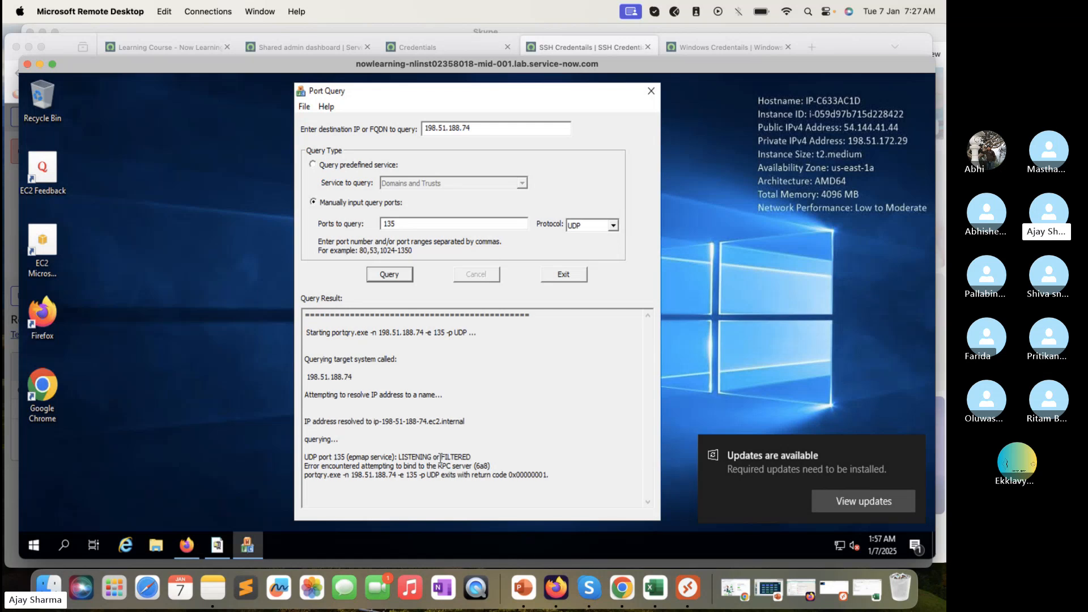
Query UDP port 22, then TCP ports 22 and 135 on 198.51.188.74
{"action": "double_click", "coordinate": [427, 225]}
{"action": "type", "text": "22"}
{"action": "left_click", "coordinate": [390, 274]}
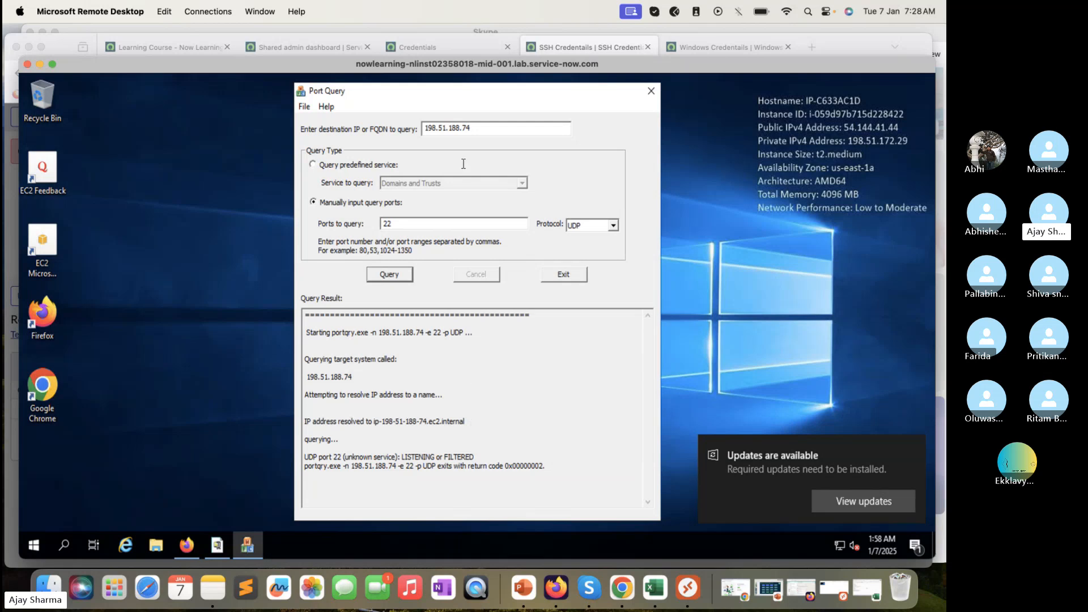
{"action": "left_click", "coordinate": [590, 225]}
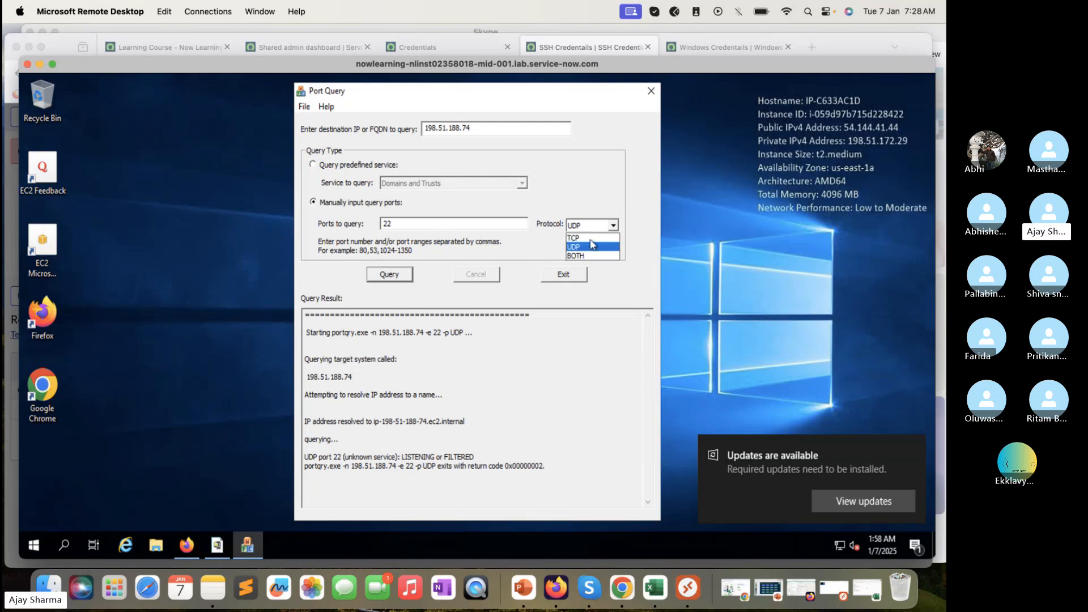
{"action": "left_click", "coordinate": [574, 238]}
{"action": "left_click", "coordinate": [390, 275]}
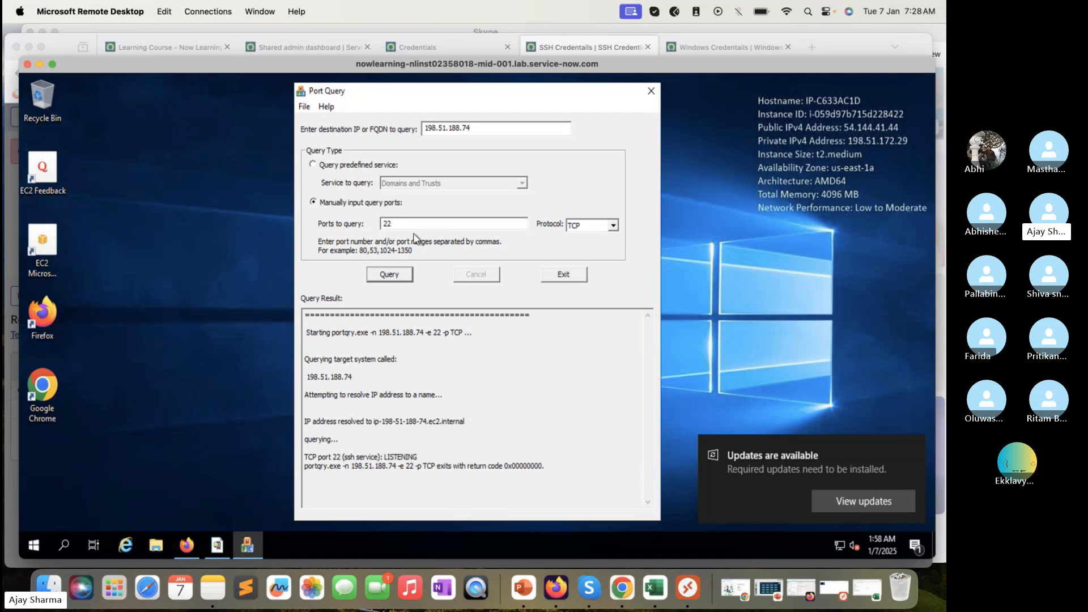
{"action": "double_click", "coordinate": [416, 227]}
{"action": "type", "text": "135"}
{"action": "left_click", "coordinate": [397, 278]}
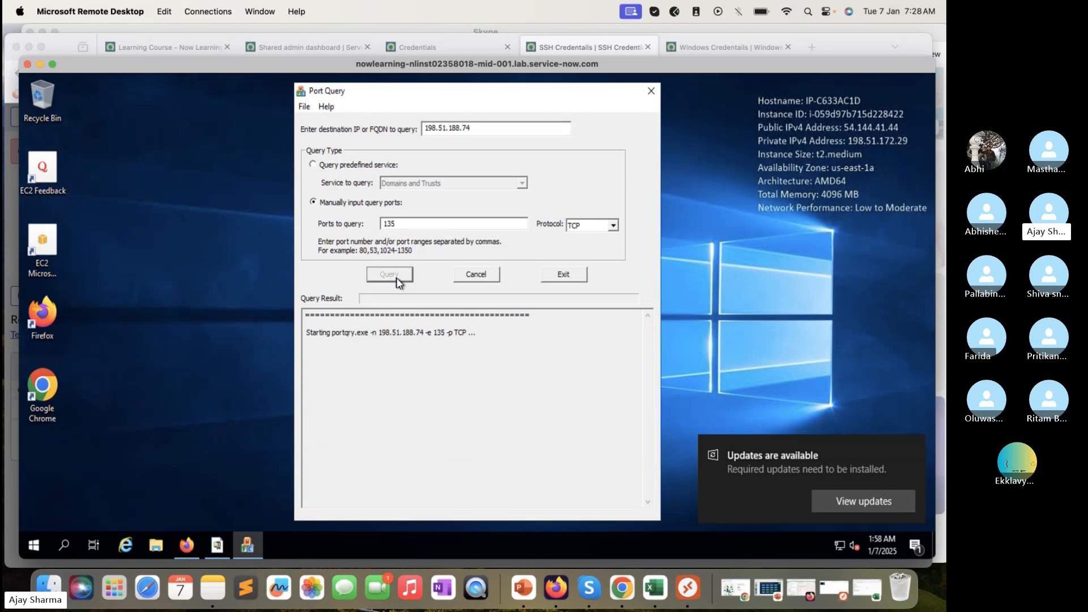
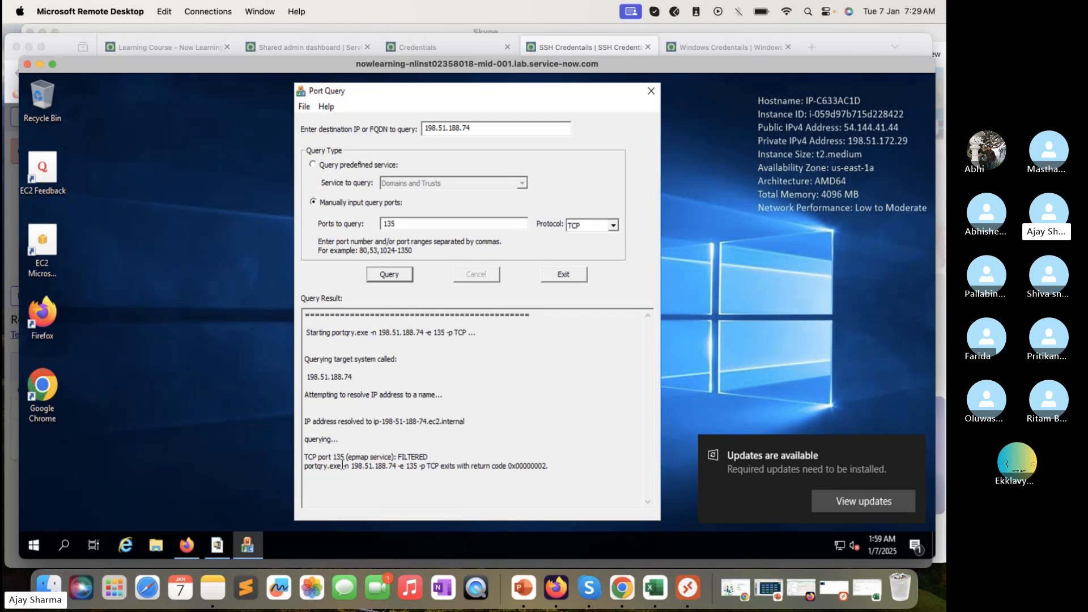
Leave Remote Desktop, cancel the Test Credential dialog, and show the credential-type list
{"action": "left_click", "coordinate": [39, 64]}
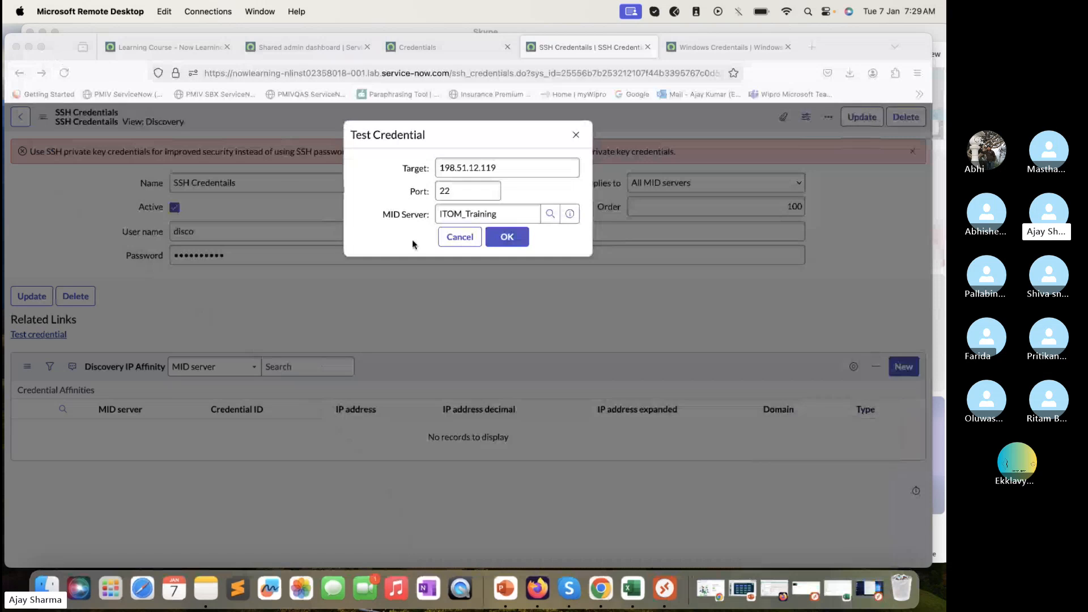
{"action": "left_click", "coordinate": [458, 237]}
{"action": "left_click", "coordinate": [458, 237]}
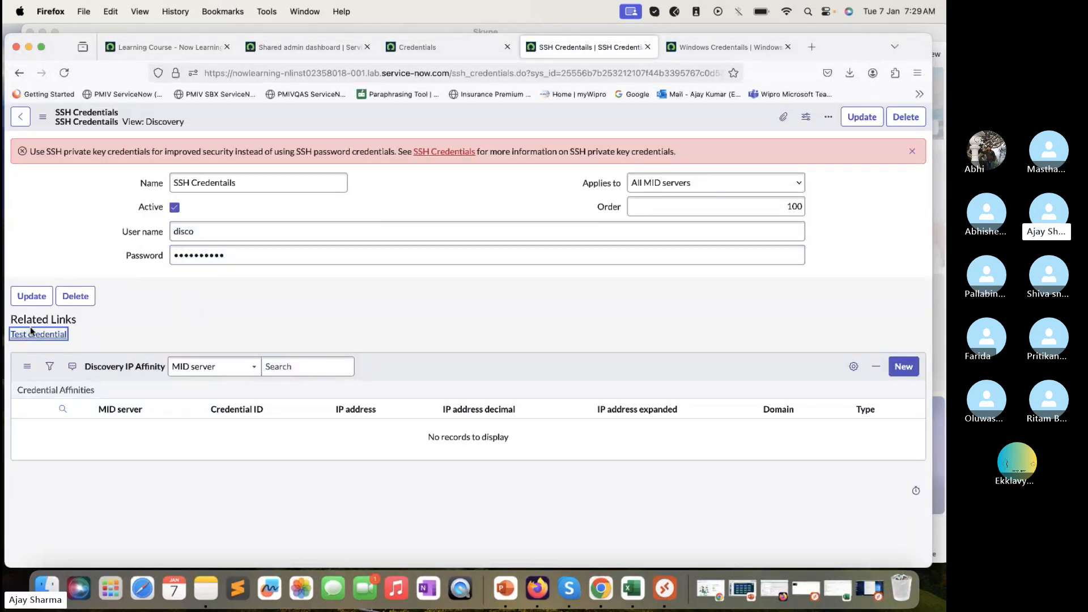
{"action": "left_click", "coordinate": [411, 47]}
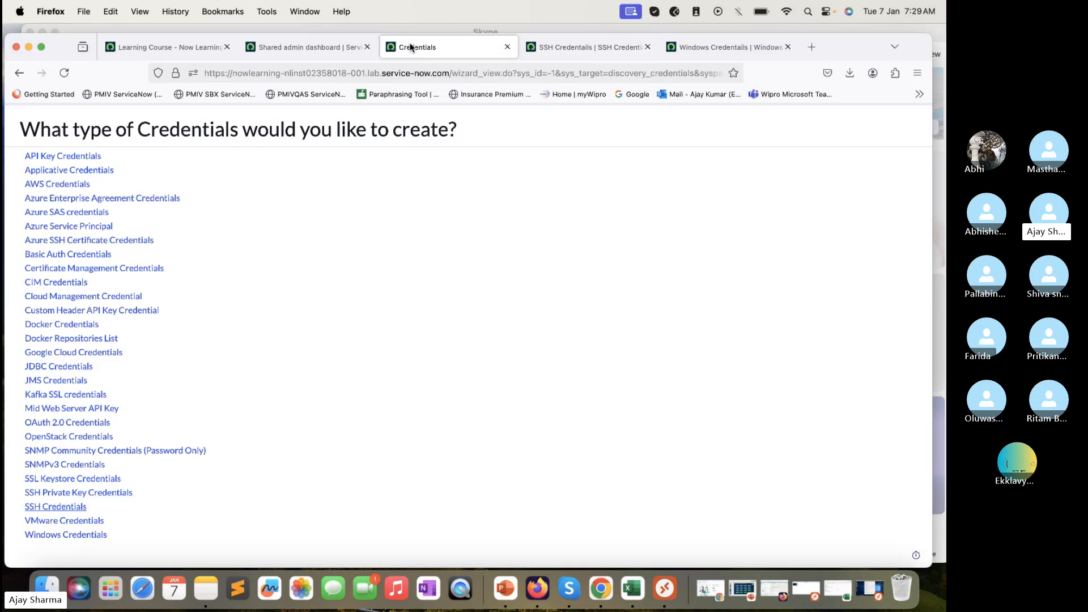
Open a blank SSH Private Key Credentials form in a new tab beside the SSH Credentials record
{"action": "right_click", "coordinate": [98, 494]}
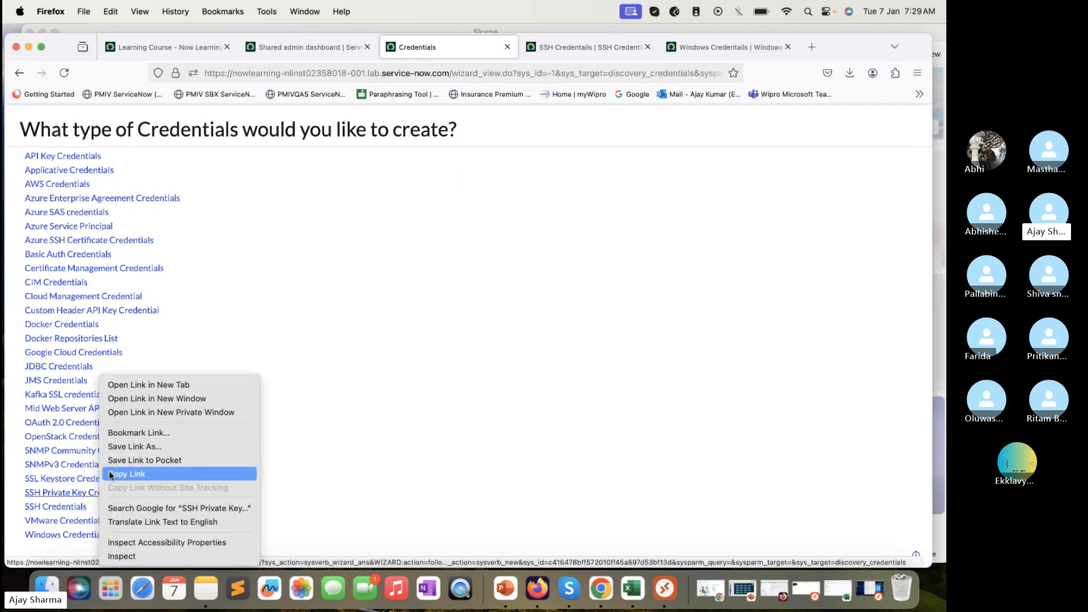
{"action": "left_click", "coordinate": [164, 386]}
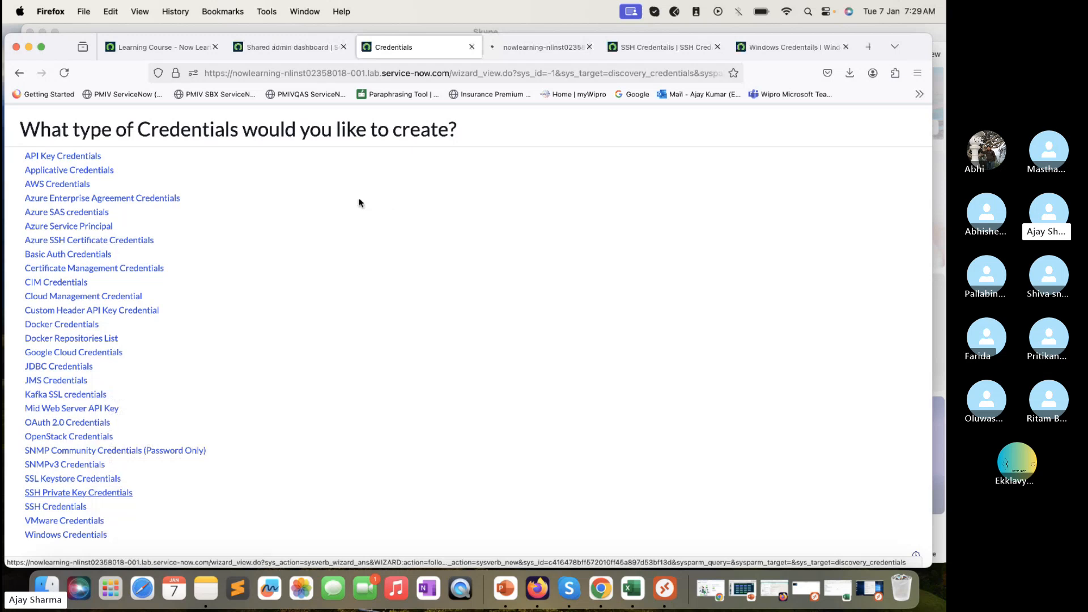
{"action": "left_click", "coordinate": [496, 51]}
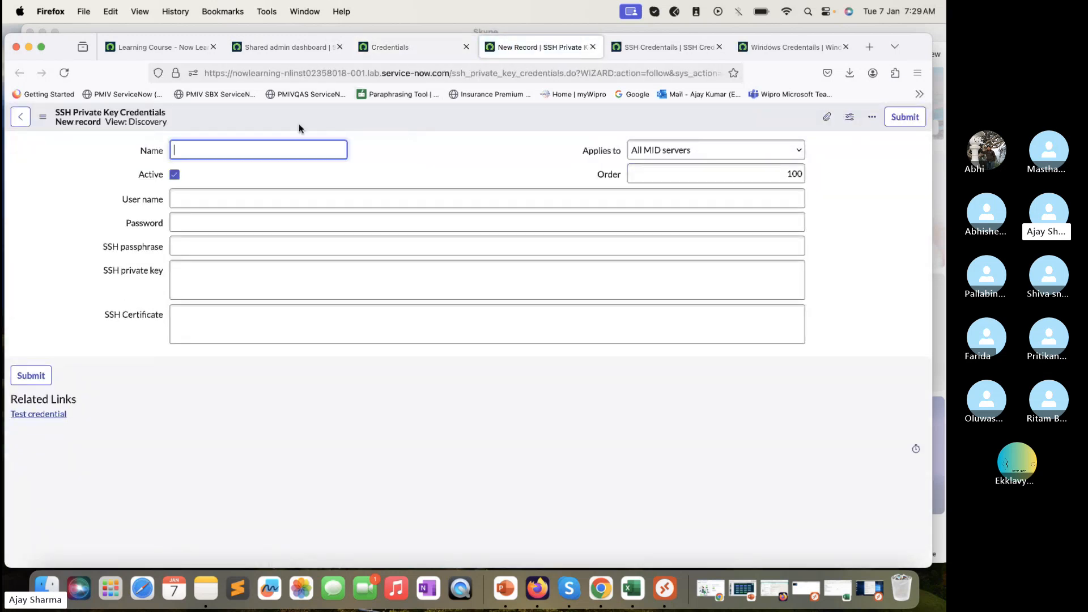
{"action": "left_click", "coordinate": [639, 48]}
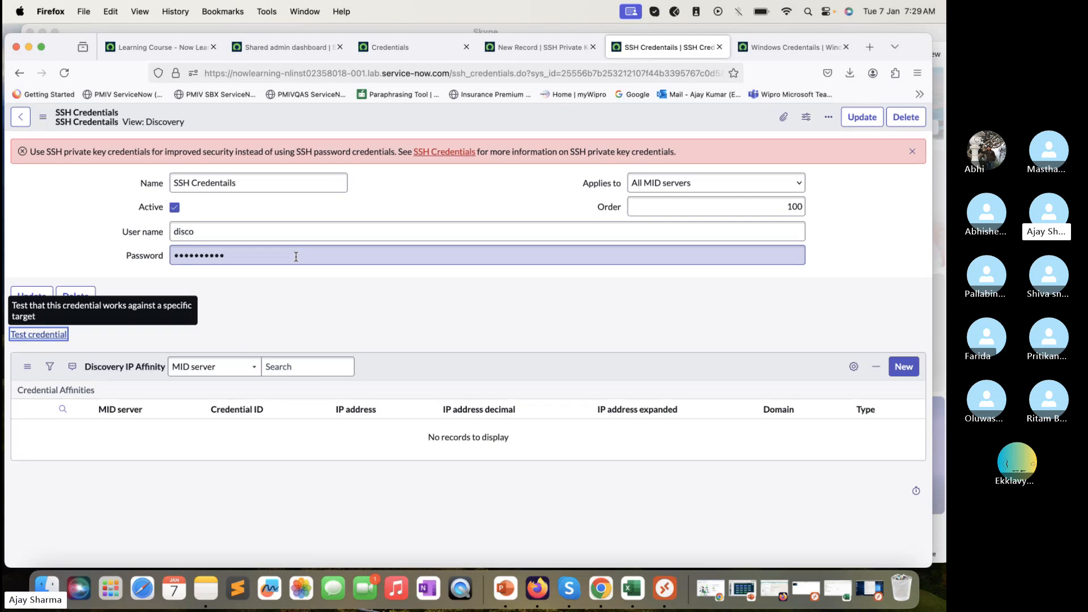
{"action": "left_click", "coordinate": [515, 48]}
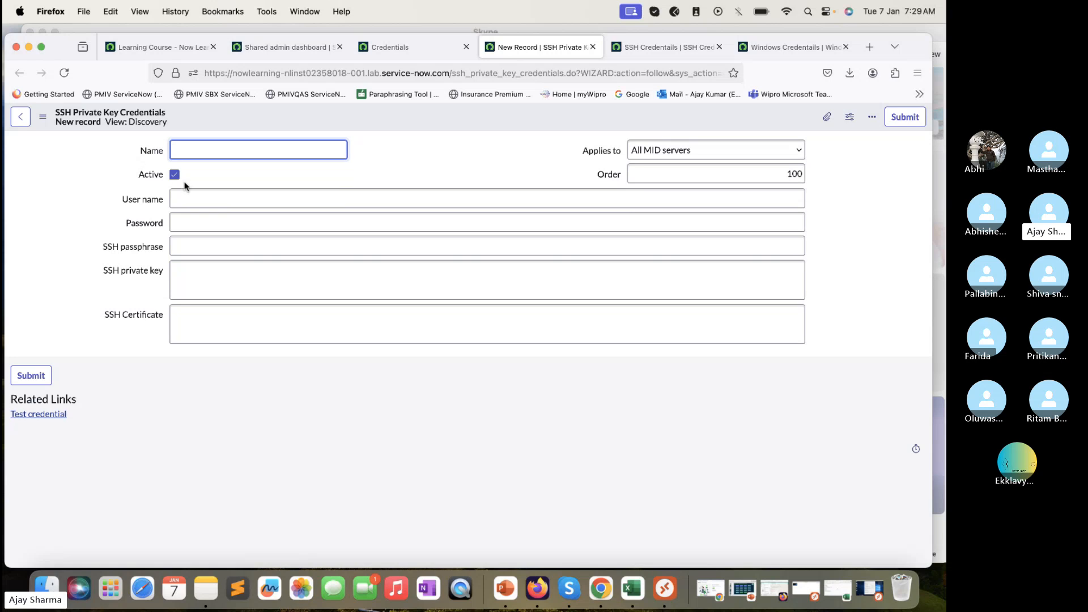
Review the User name, Password, SSH private key and SSH Certificate fields, then close the form unsaved
{"action": "left_click", "coordinate": [192, 198]}
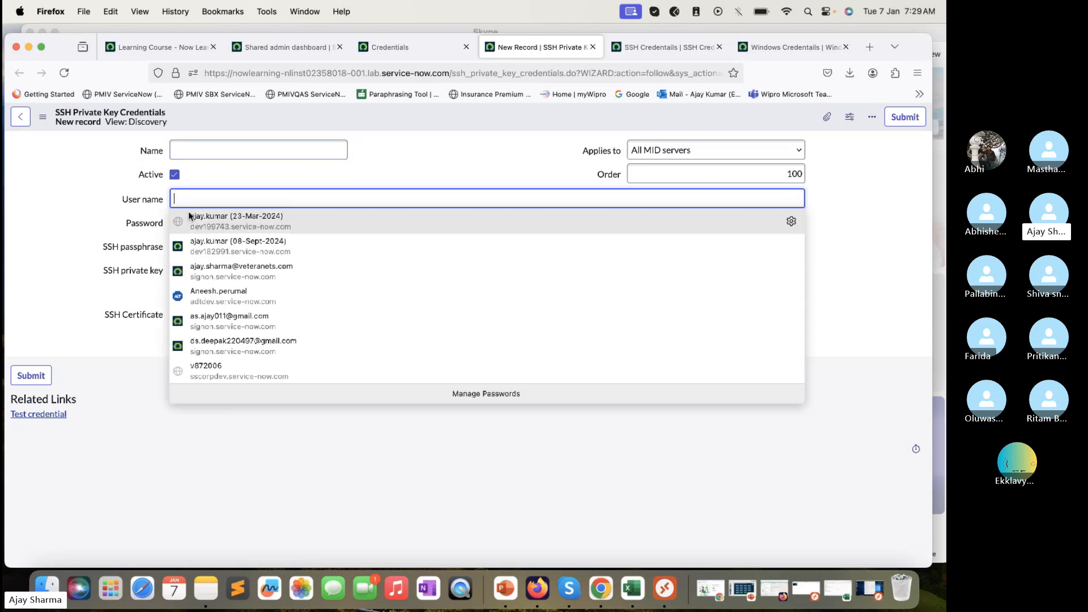
{"action": "left_click", "coordinate": [113, 227]}
{"action": "left_click", "coordinate": [57, 266]}
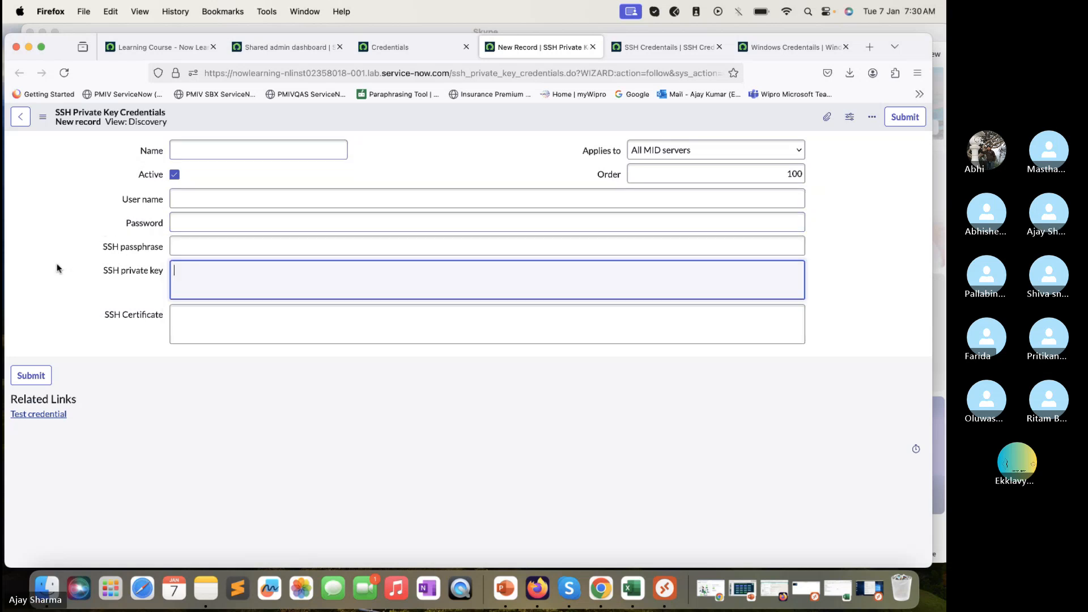
{"action": "left_click", "coordinate": [168, 245]}
{"action": "left_click", "coordinate": [60, 293]}
{"action": "left_click", "coordinate": [212, 281]}
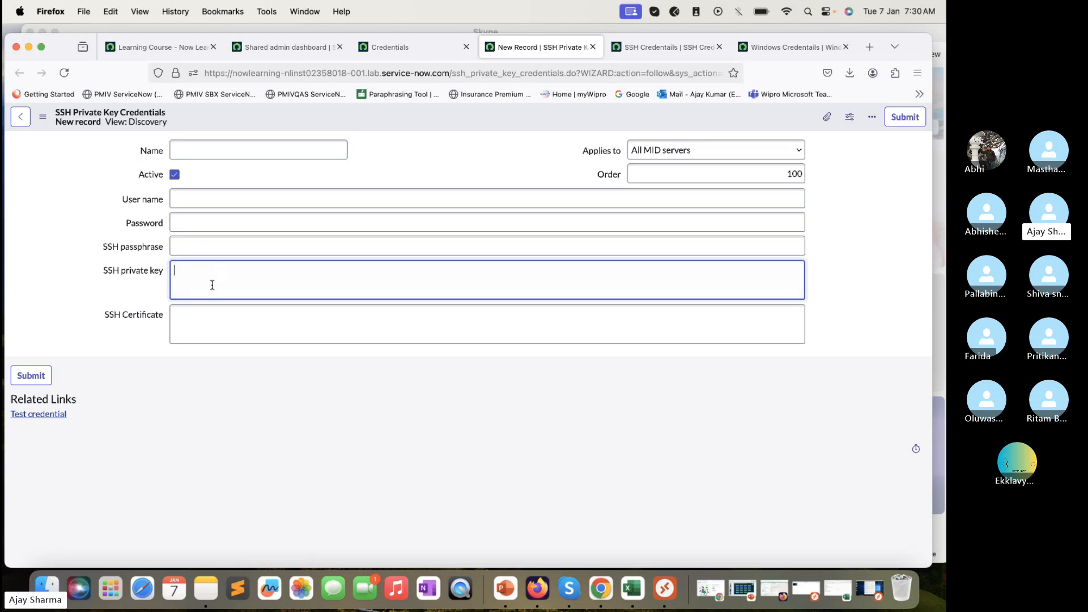
{"action": "left_click", "coordinate": [208, 321]}
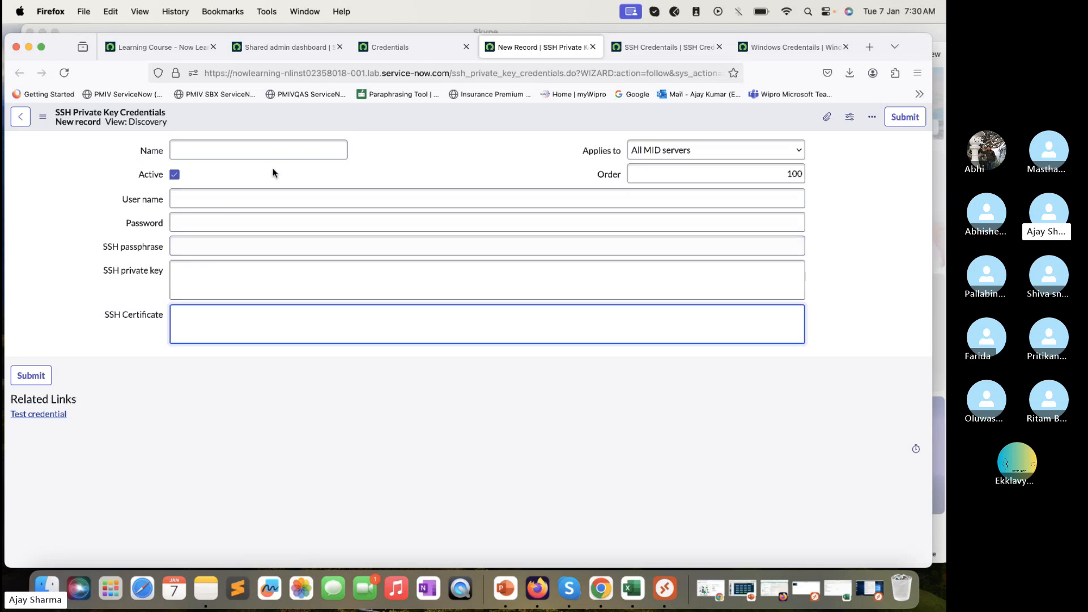
{"action": "left_click", "coordinate": [595, 47]}
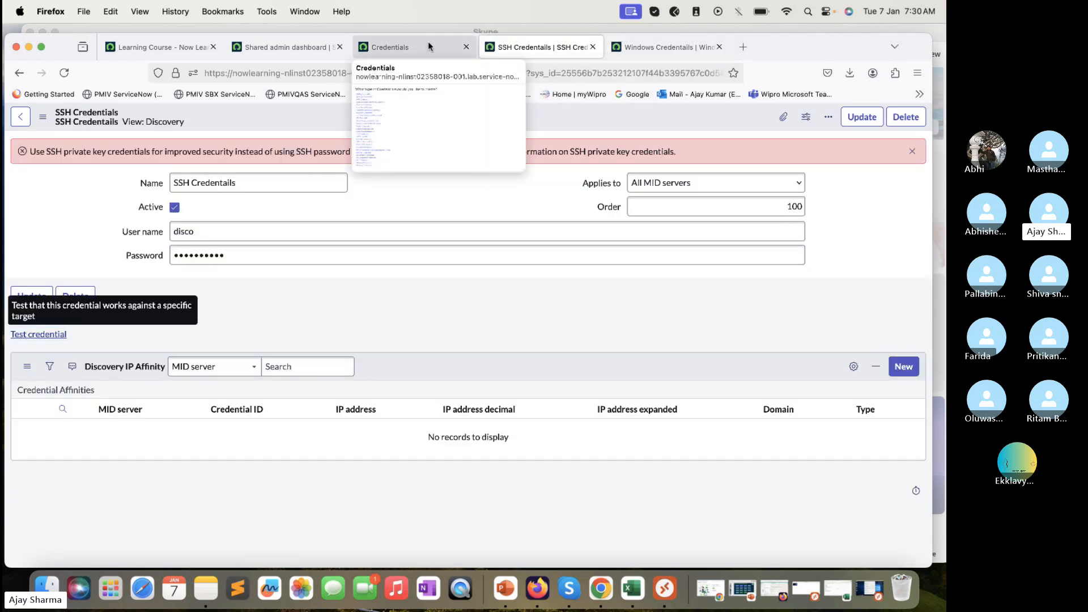
Open blank SNMP Community and SNMPv3 Credentials forms in separate new tabs
{"action": "left_click", "coordinate": [408, 47]}
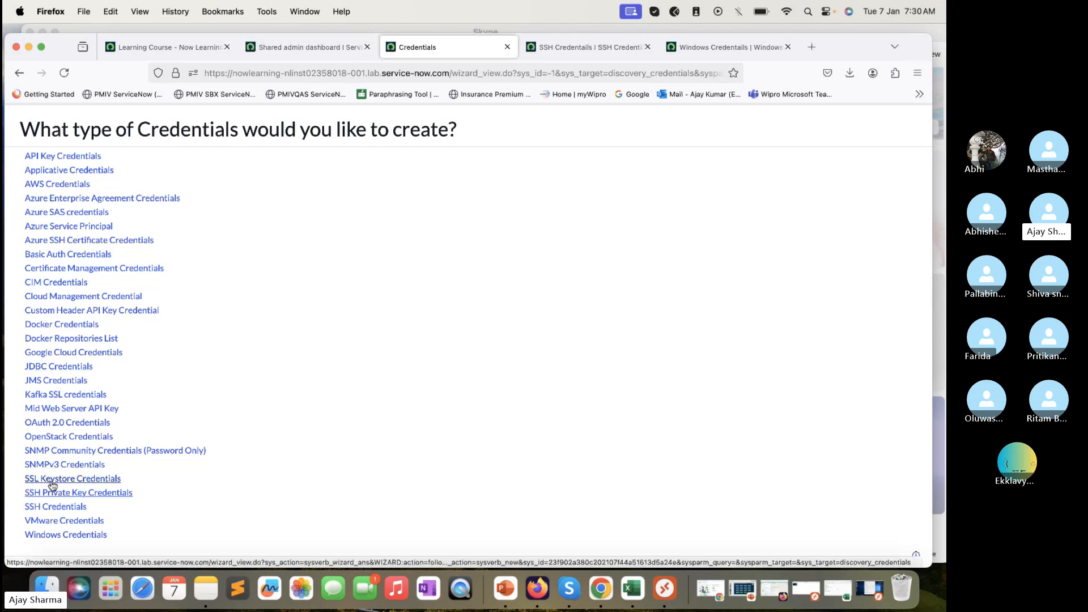
{"action": "left_click", "coordinate": [68, 450]}
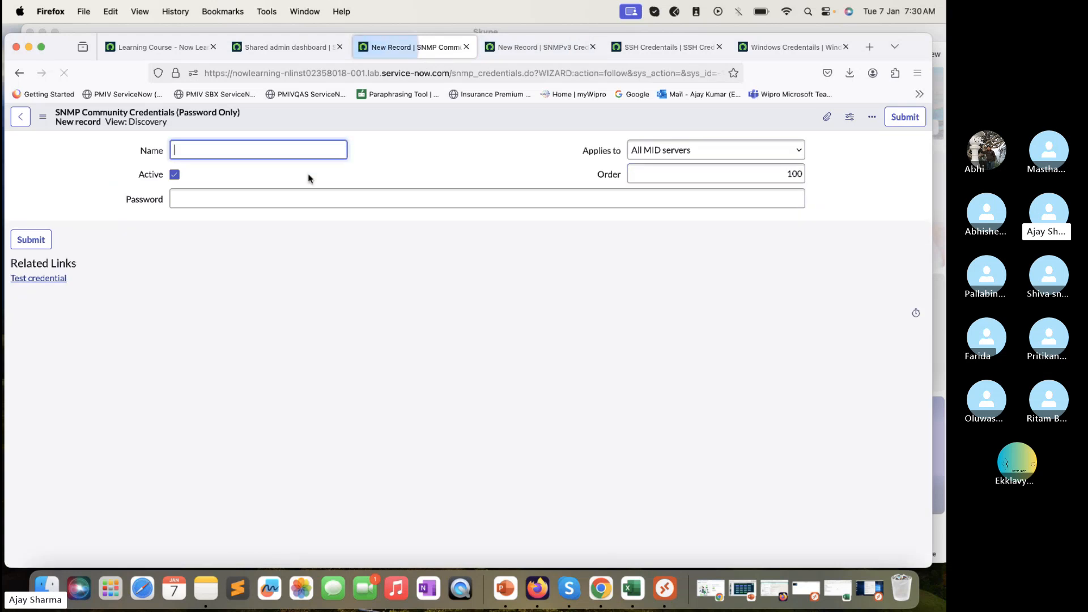
{"action": "left_click", "coordinate": [520, 47]}
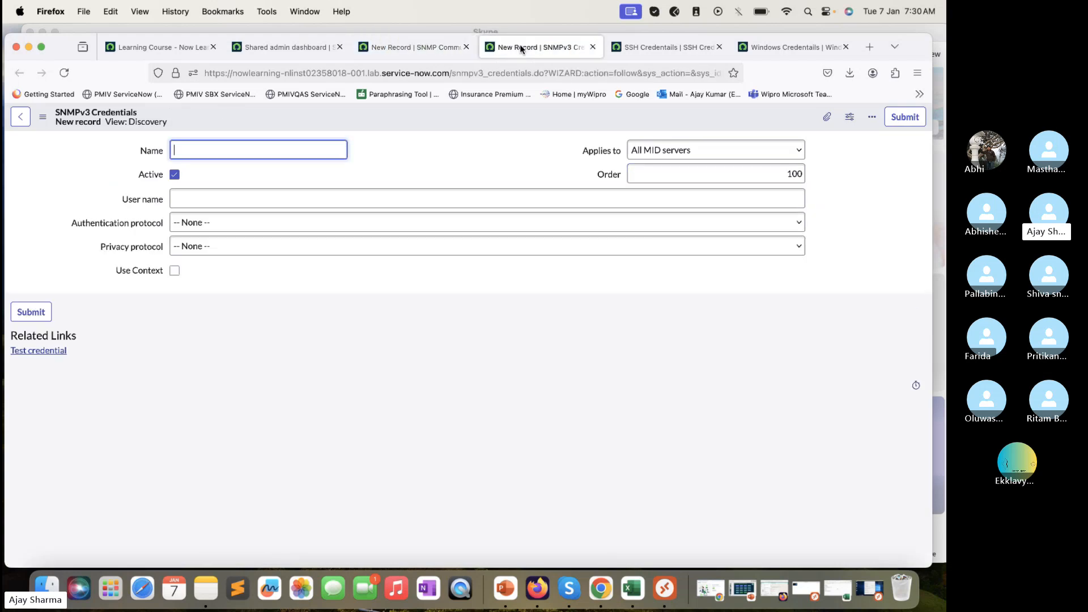
{"action": "left_click", "coordinate": [429, 49]}
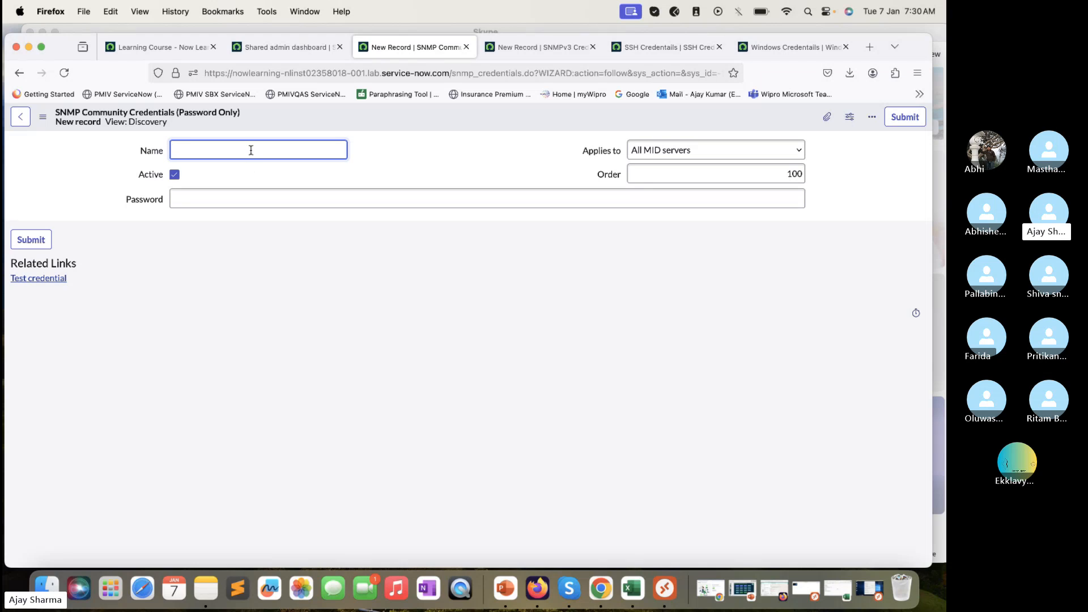
Enter a password in the SNMP Community form's Password field, then view the SNMPv3 form
{"action": "left_click", "coordinate": [237, 200]}
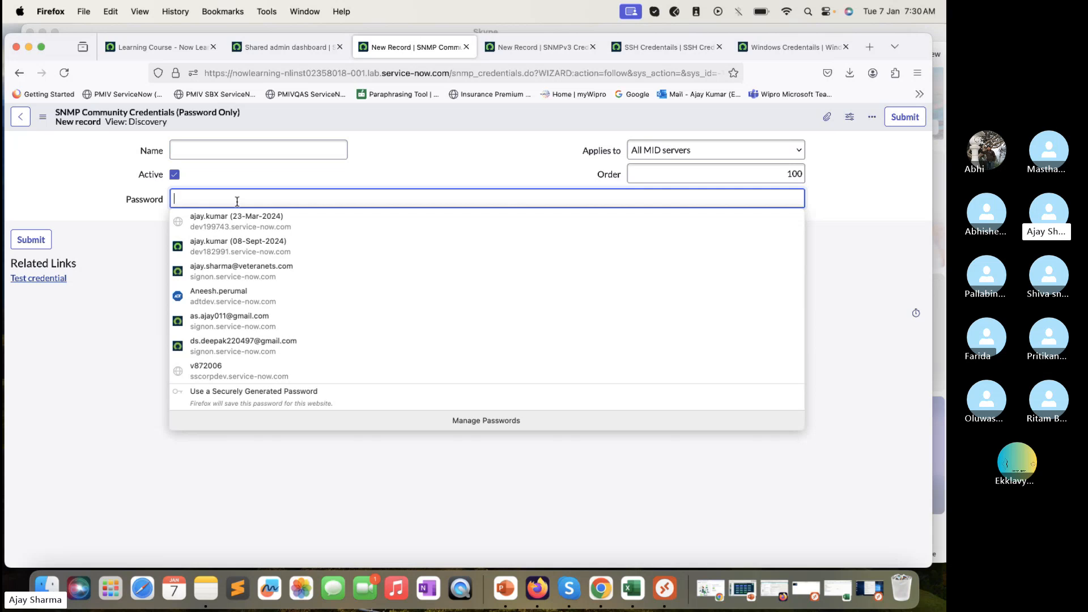
{"action": "type", "text": "•"}
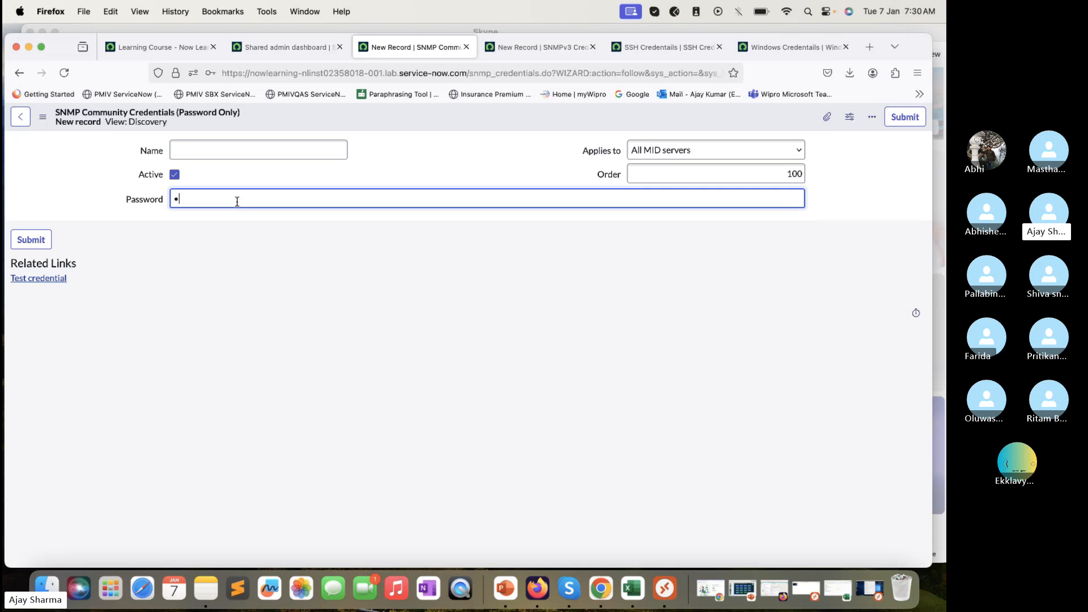
{"action": "type", "text": "••••"}
{"action": "left_click_drag", "start_coordinate": [222, 202], "coordinate": [158, 185]}
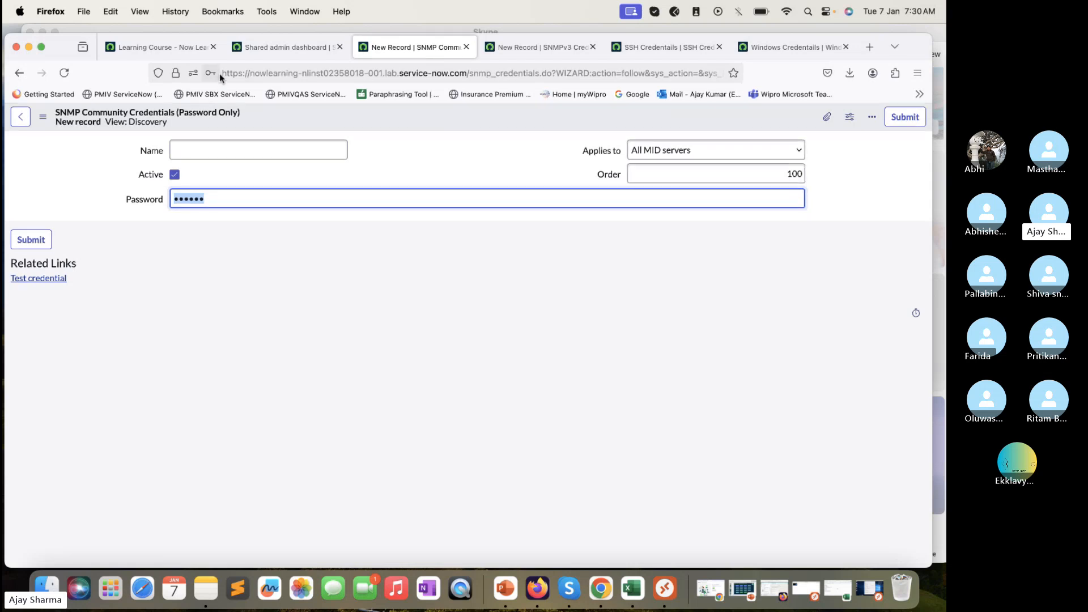
{"action": "left_click", "coordinate": [517, 46]}
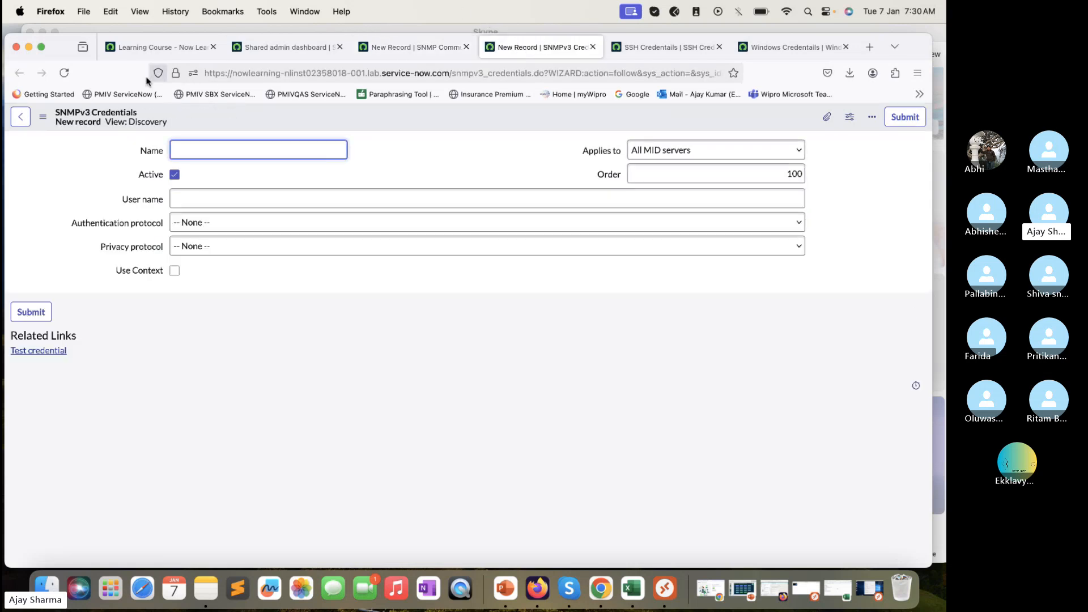
On the SNMPv3 form, set Authentication protocol to MD5 and Privacy protocol to 3DES
{"action": "left_click", "coordinate": [199, 199]}
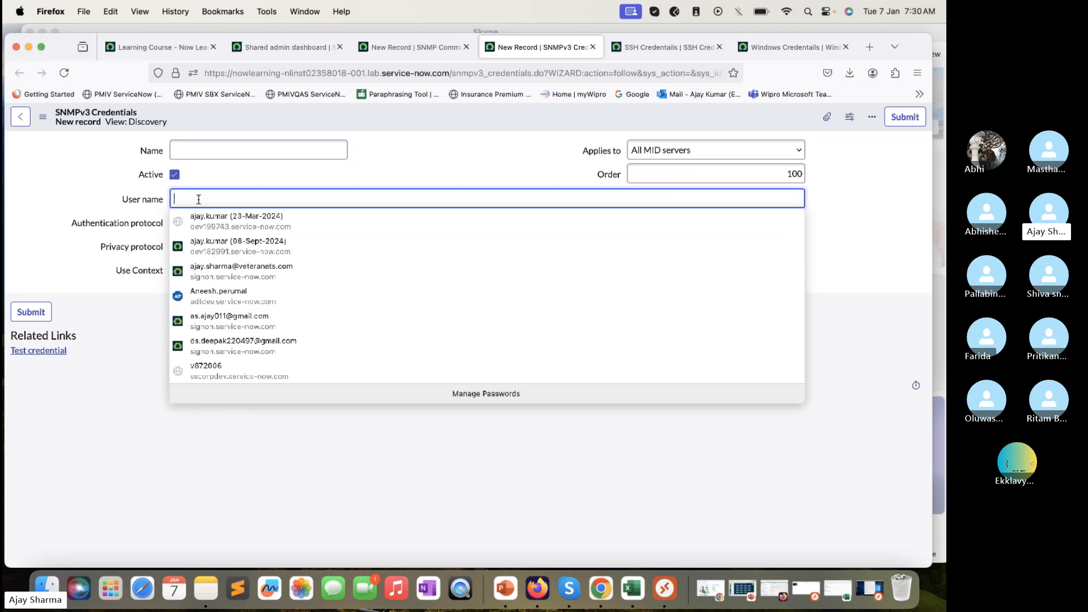
{"action": "left_click", "coordinate": [51, 291]}
{"action": "left_click", "coordinate": [214, 225]}
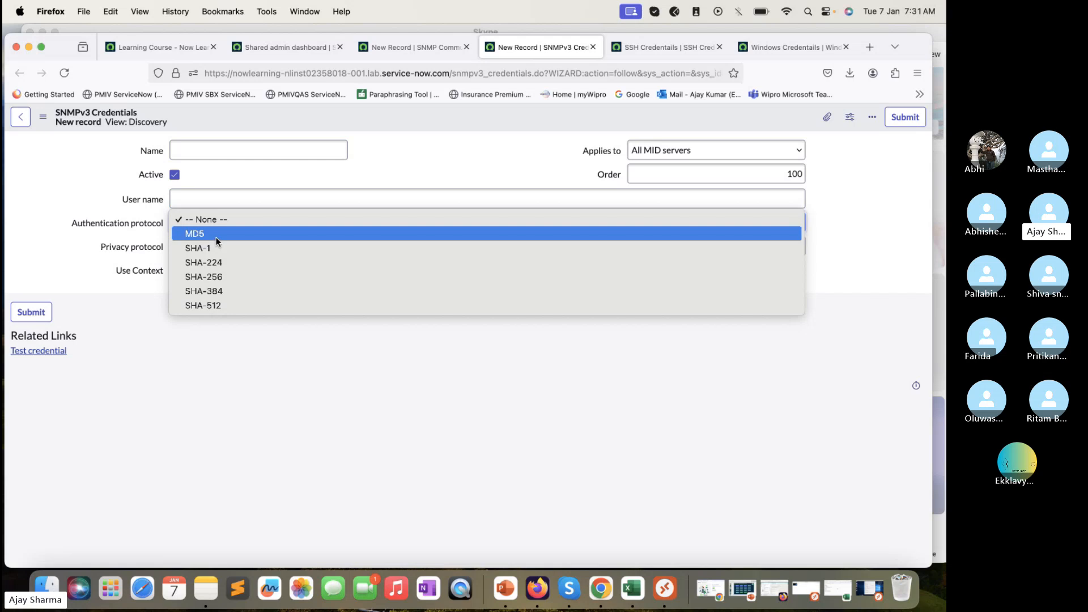
{"action": "left_click", "coordinate": [216, 234]}
{"action": "left_click", "coordinate": [209, 246]}
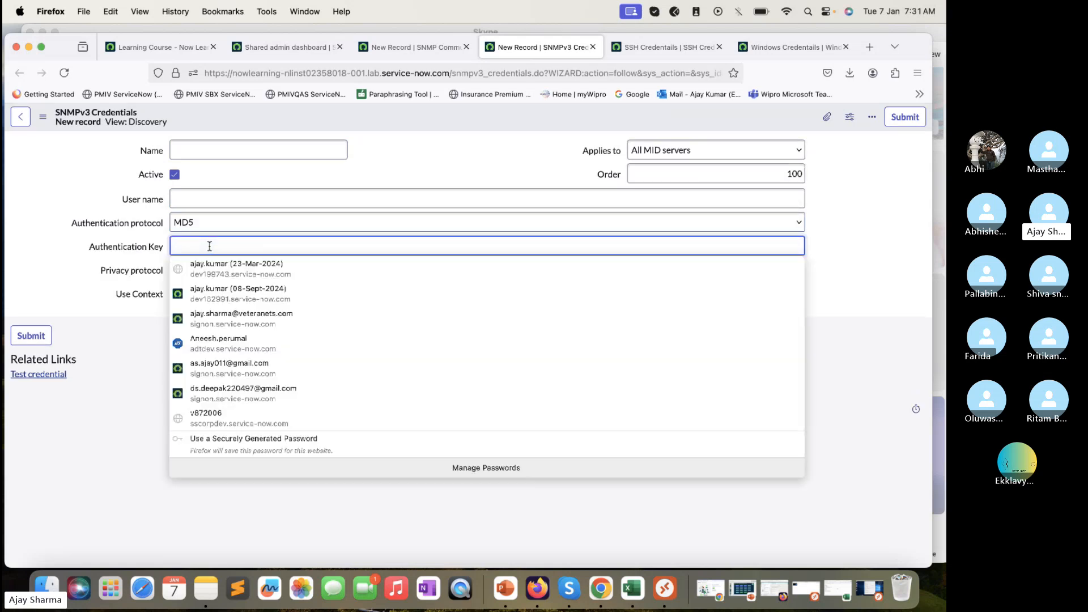
{"action": "left_click", "coordinate": [110, 287]}
{"action": "left_click", "coordinate": [224, 272]}
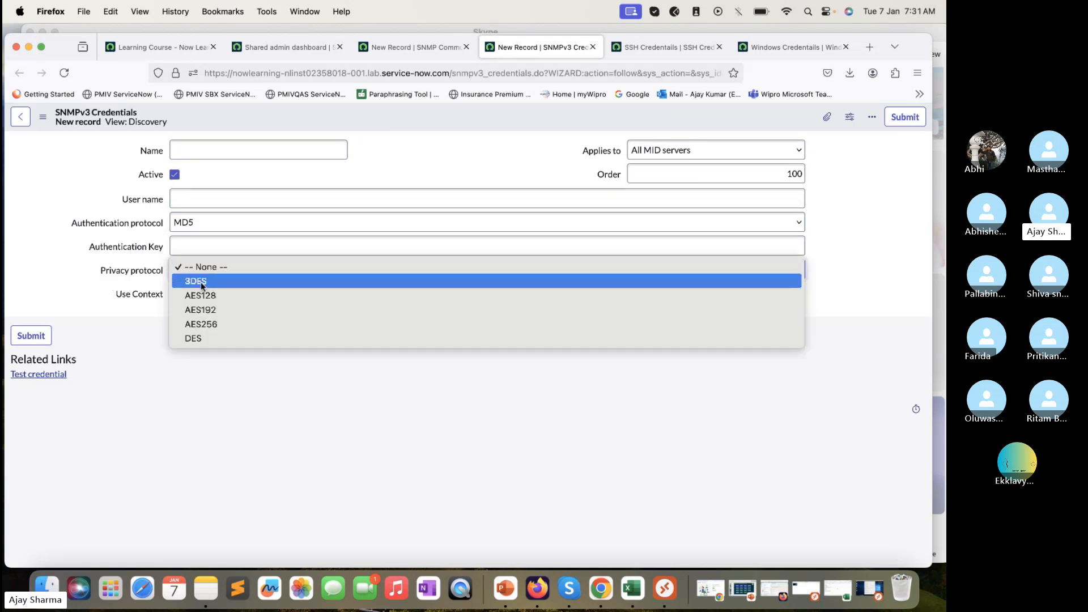
{"action": "left_click", "coordinate": [224, 280]}
{"action": "left_click", "coordinate": [198, 272]}
{"action": "left_click", "coordinate": [166, 380]}
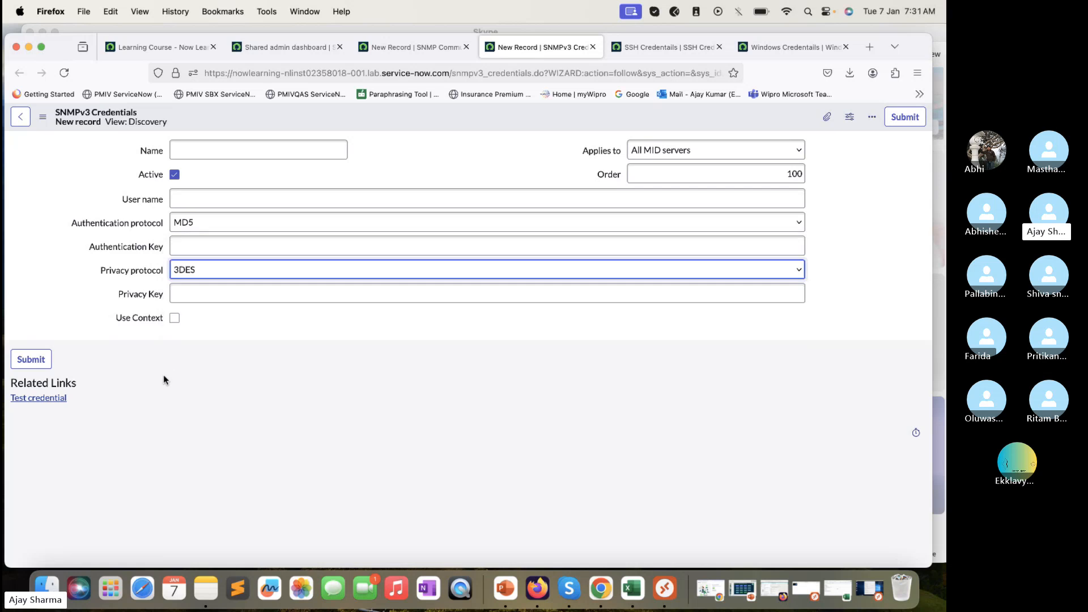
{"action": "left_click", "coordinate": [205, 295]}
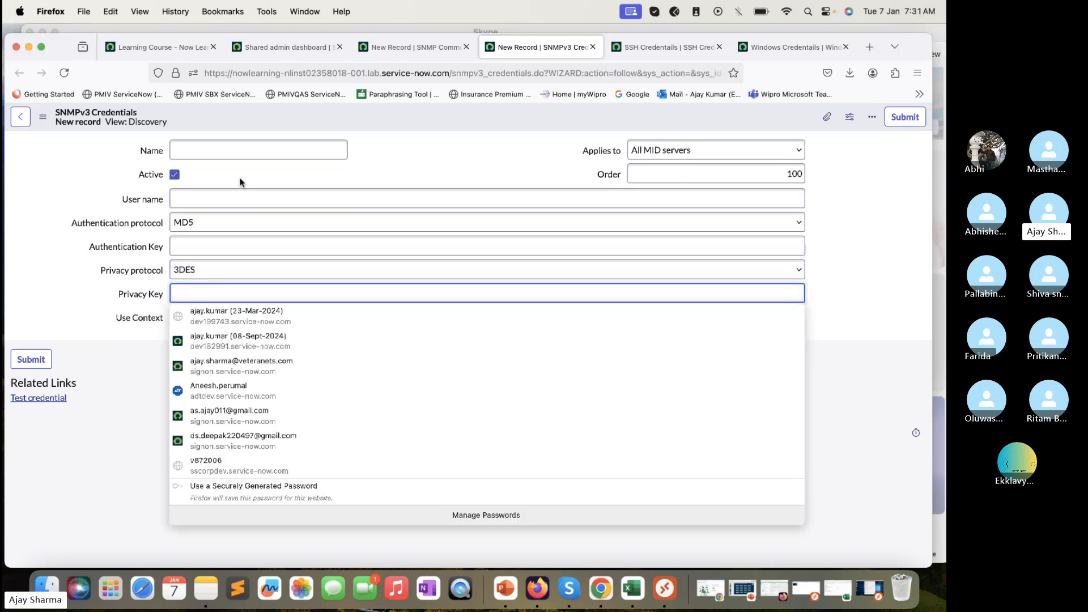
{"action": "left_click", "coordinate": [417, 47]}
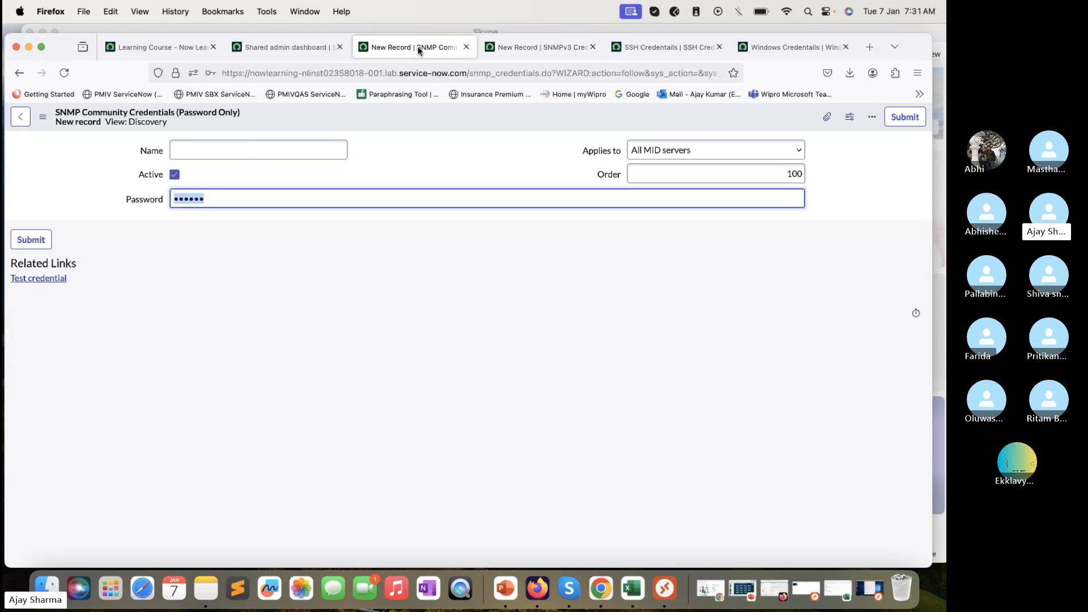
Leave the SNMP Community form without saving and bring up Google Cloud Credentials link options
{"action": "left_click", "coordinate": [55, 94]}
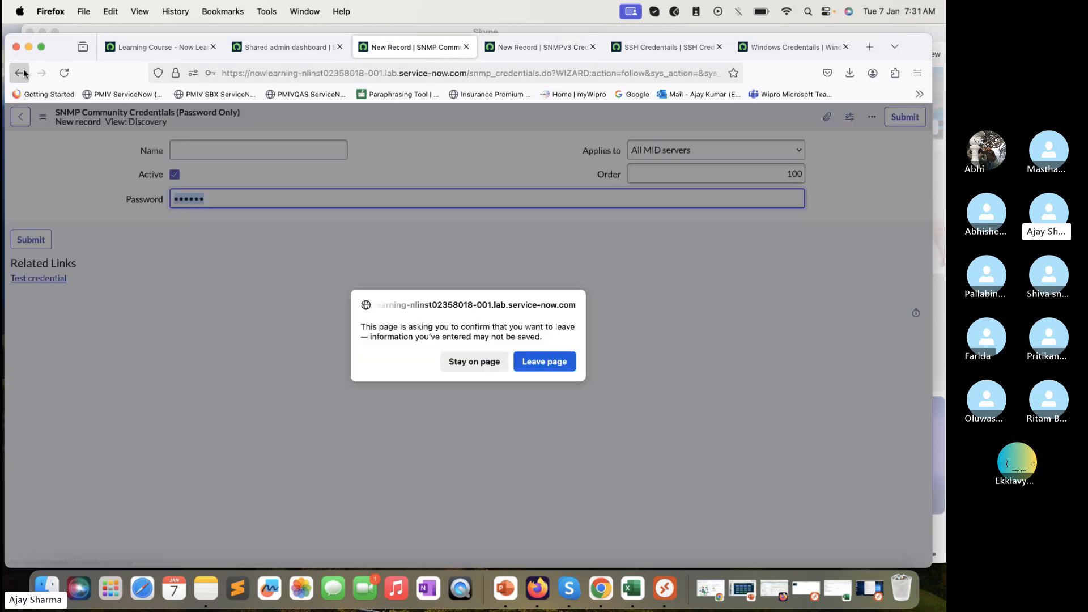
{"action": "left_click", "coordinate": [557, 363]}
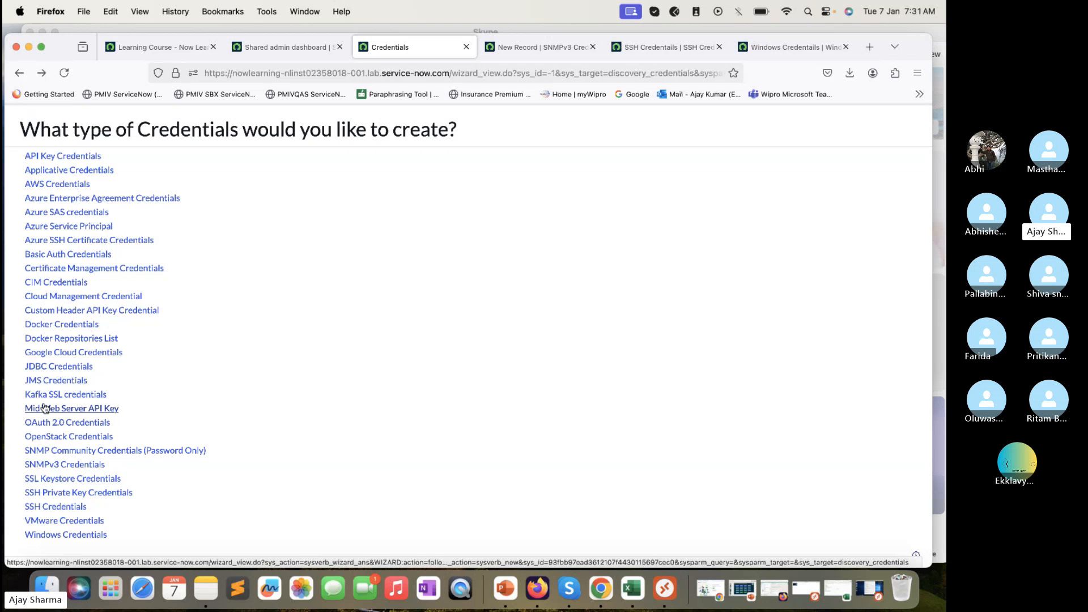
{"action": "right_click", "coordinate": [63, 355]}
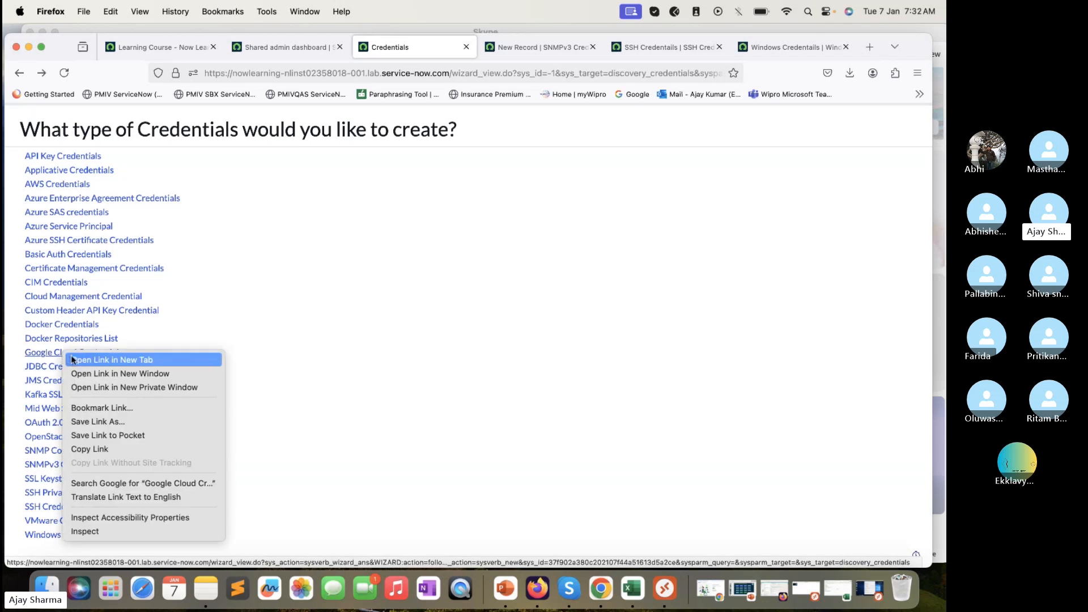
Open Google Cloud Credentials in a new tab and look over its Client Email and Private Key fields
{"action": "left_click", "coordinate": [73, 358]}
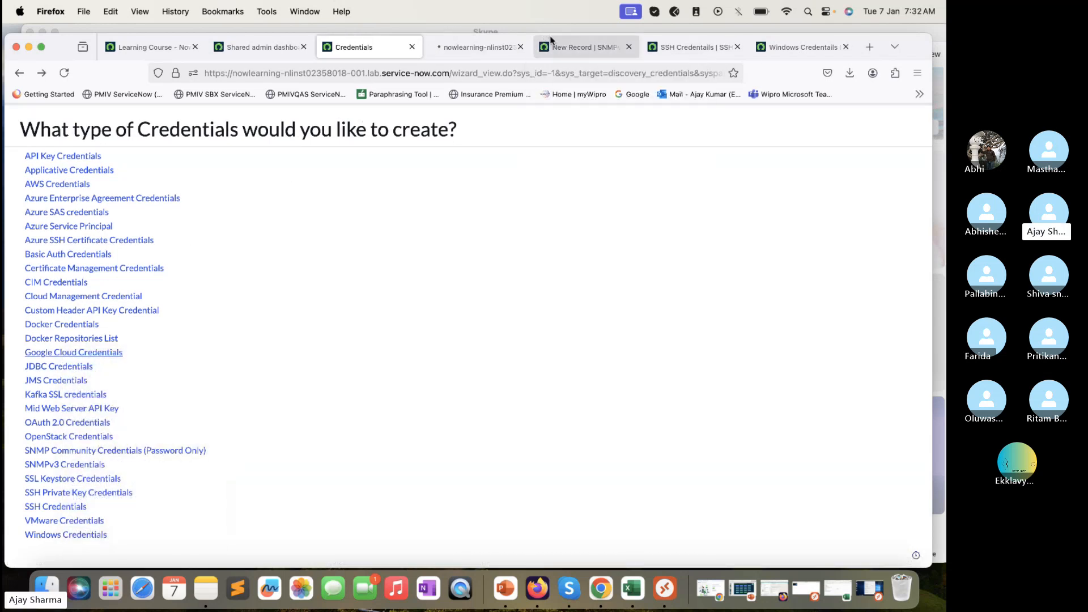
{"action": "left_click", "coordinate": [567, 48]}
{"action": "left_click", "coordinate": [630, 47]}
{"action": "left_click", "coordinate": [493, 48]}
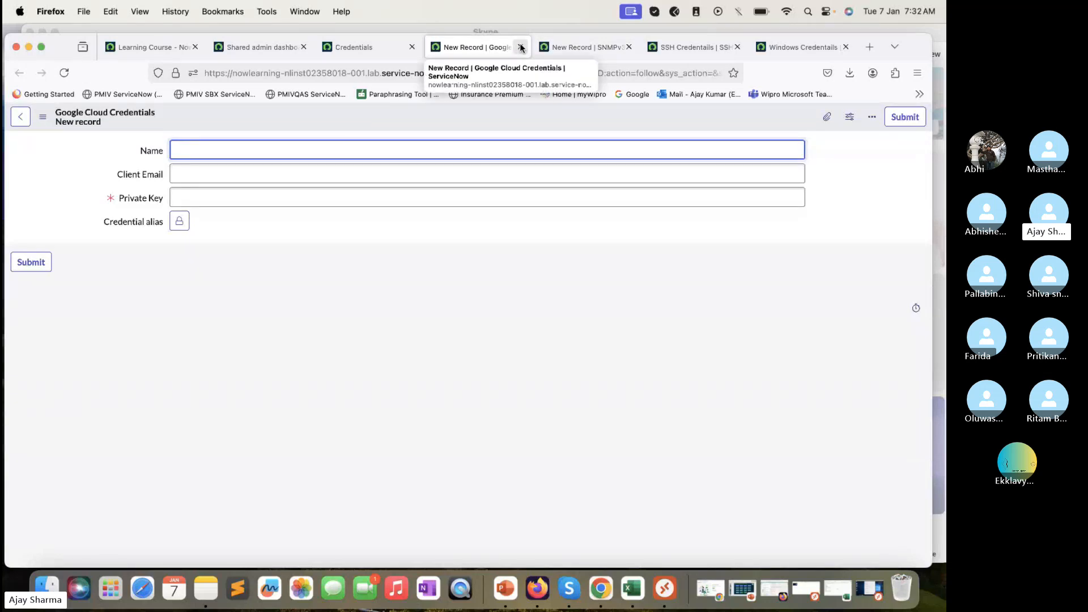
{"action": "left_click", "coordinate": [327, 178]}
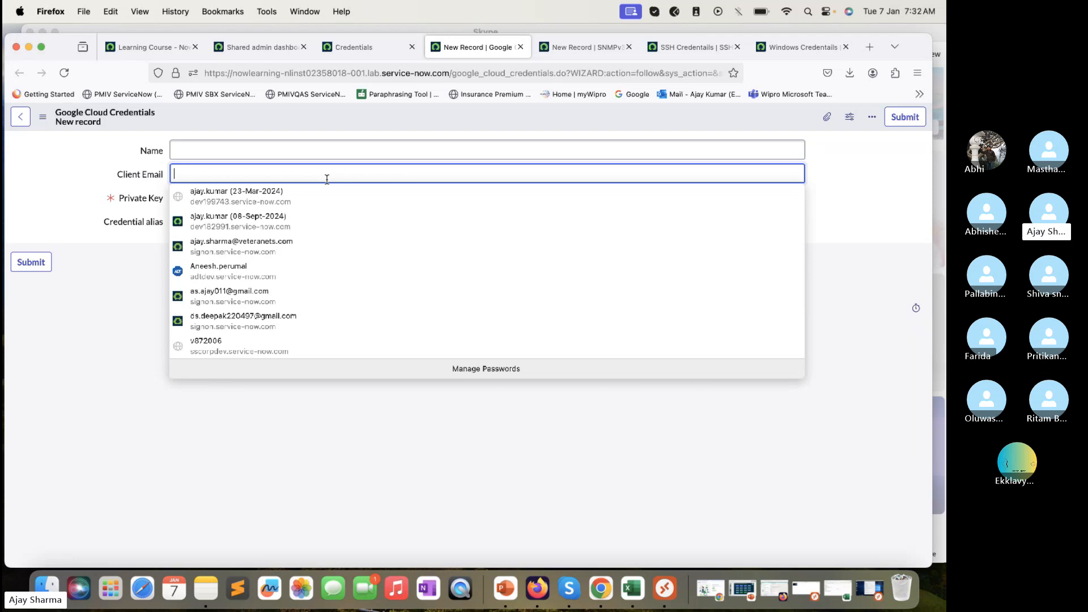
{"action": "left_click", "coordinate": [216, 193]}
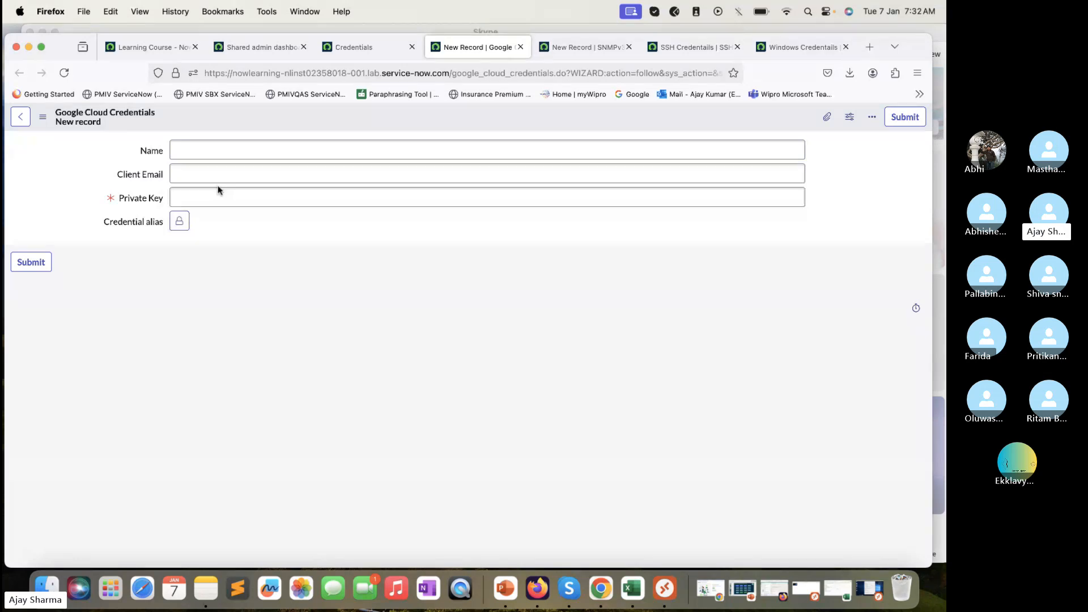
{"action": "left_click", "coordinate": [363, 47]}
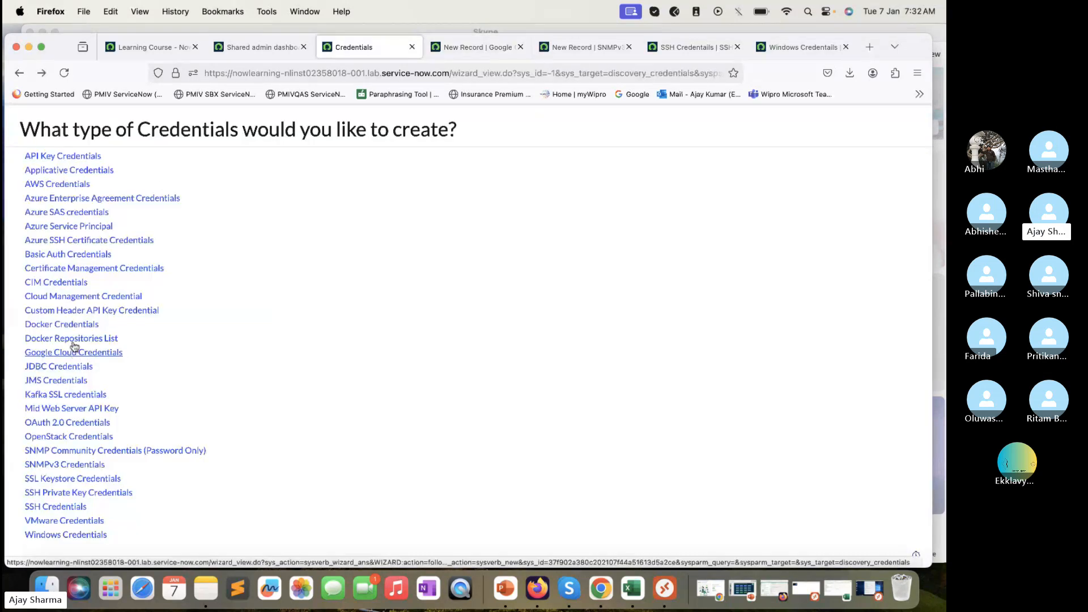
{"action": "right_click", "coordinate": [70, 284]}
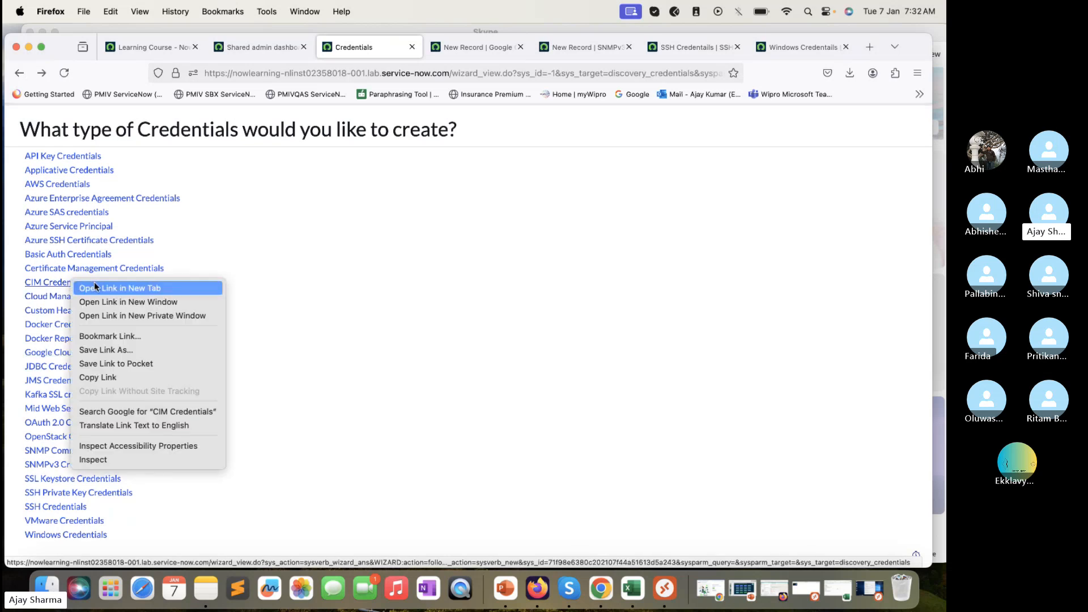
{"action": "left_click", "coordinate": [94, 281]}
{"action": "left_click", "coordinate": [427, 48]}
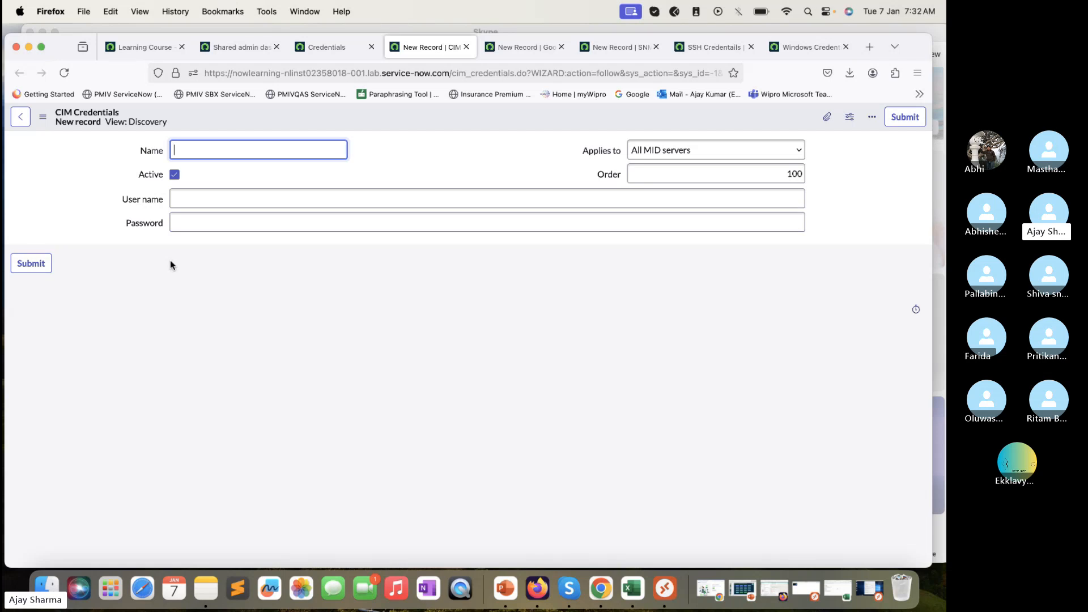
{"action": "left_click", "coordinate": [326, 45]}
{"action": "left_click", "coordinate": [436, 47]}
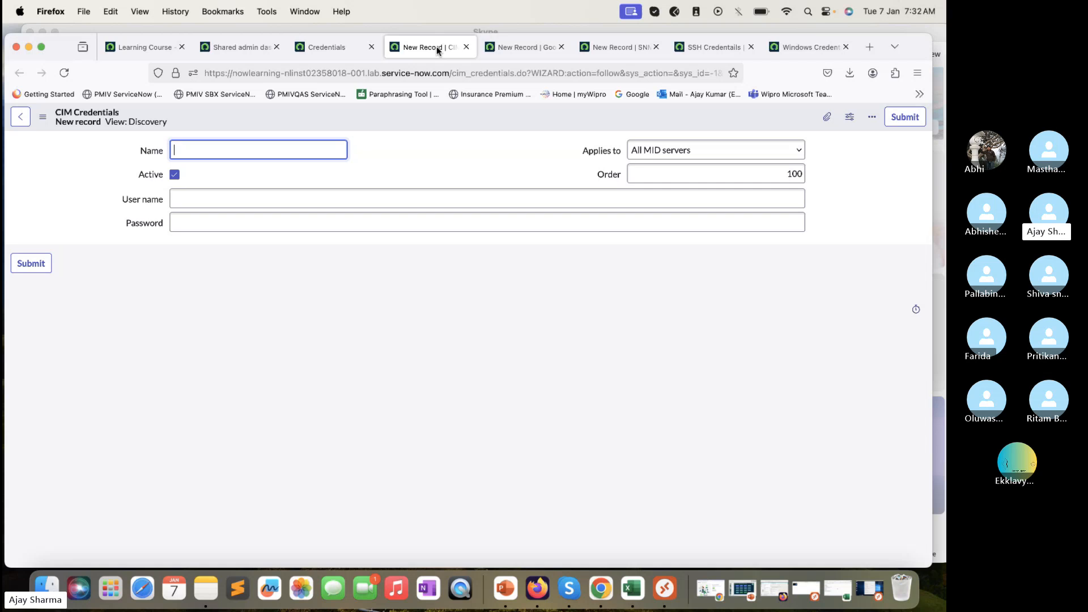
{"action": "left_click", "coordinate": [466, 47]}
{"action": "left_click", "coordinate": [351, 51]}
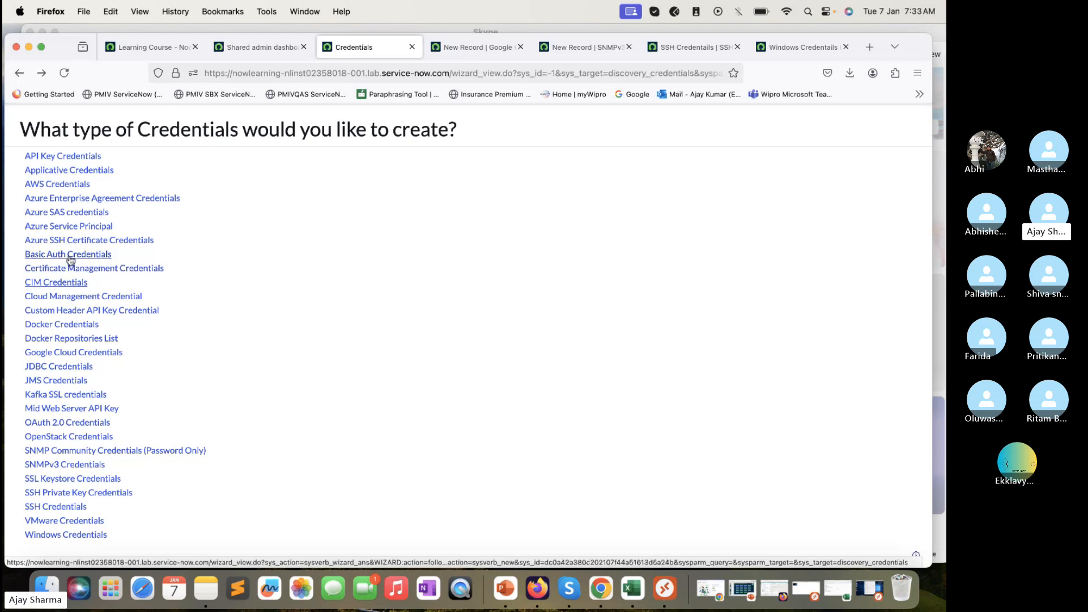
Open a new Azure Service Principal credential form in its own tab
{"action": "right_click", "coordinate": [64, 229]}
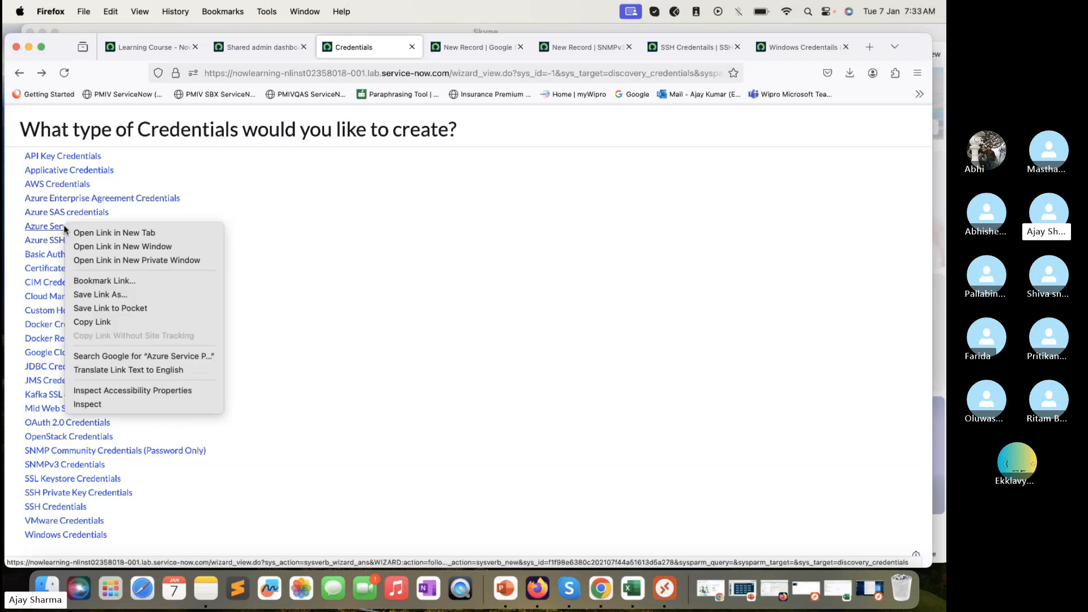
{"action": "left_click", "coordinate": [108, 233]}
{"action": "left_click", "coordinate": [419, 49]}
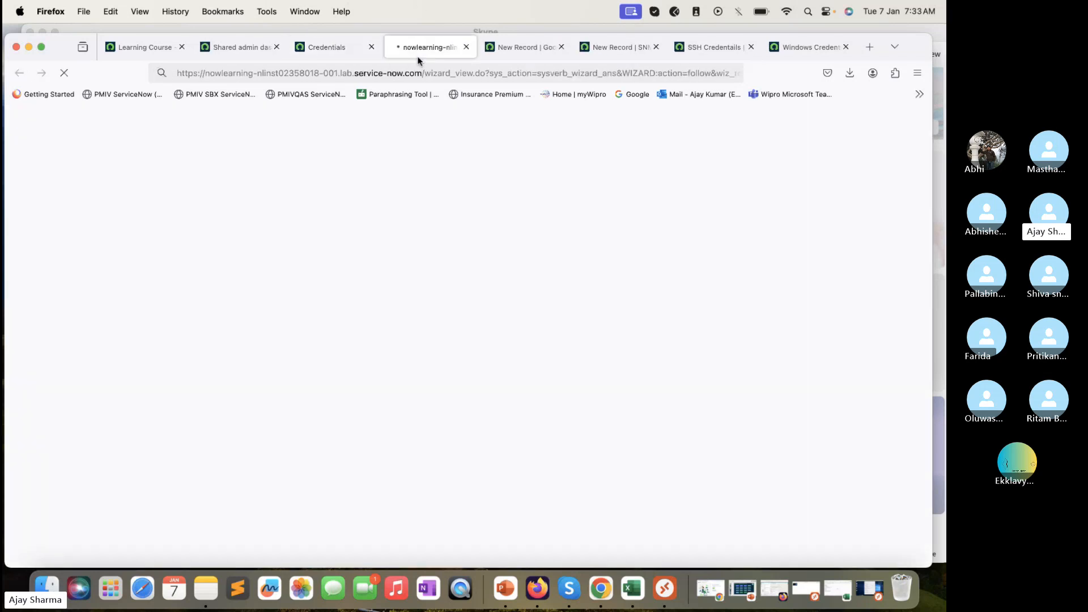
{"action": "left_click", "coordinate": [345, 49]}
{"action": "left_click", "coordinate": [420, 44]}
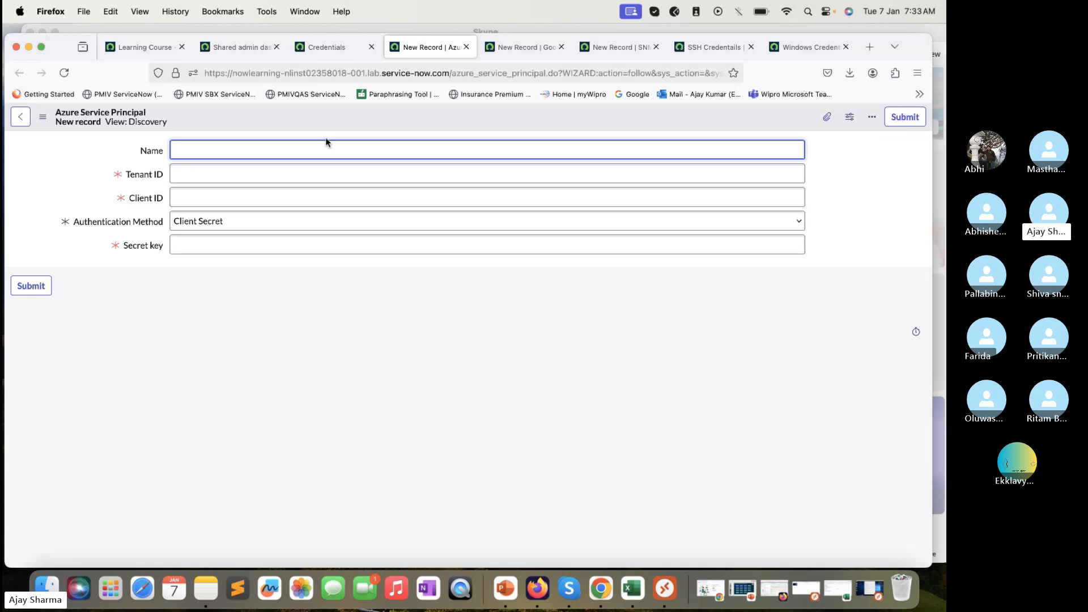
Review Tenant ID, Client ID and Secret key, clearing autofilled Client ID and keeping Client Secret
{"action": "left_click", "coordinate": [294, 165]}
{"action": "left_click", "coordinate": [276, 193]}
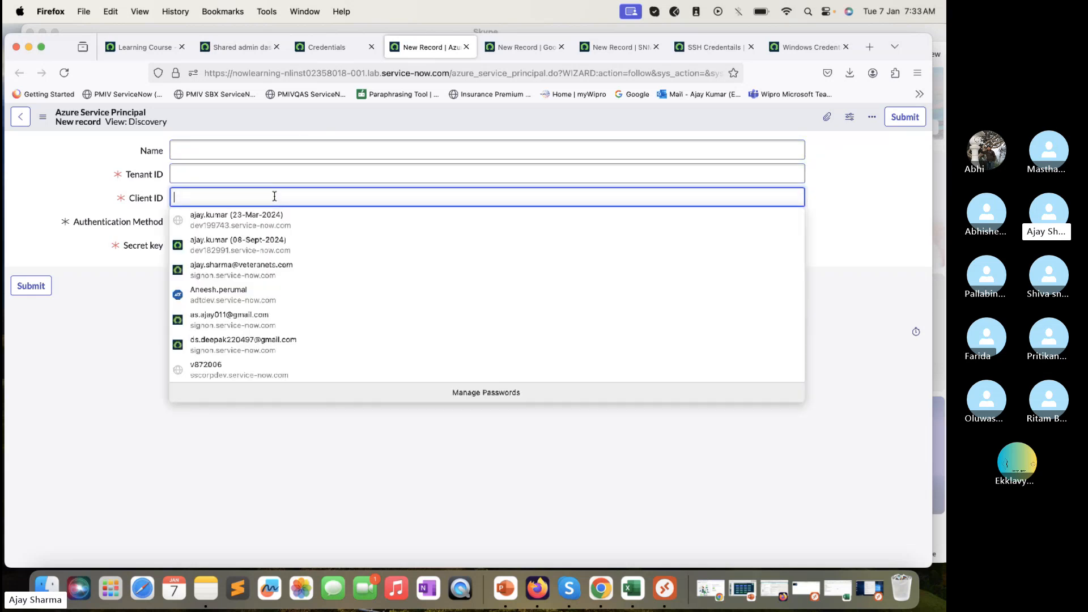
{"action": "left_click", "coordinate": [178, 268]}
{"action": "triple_click", "coordinate": [209, 197]}
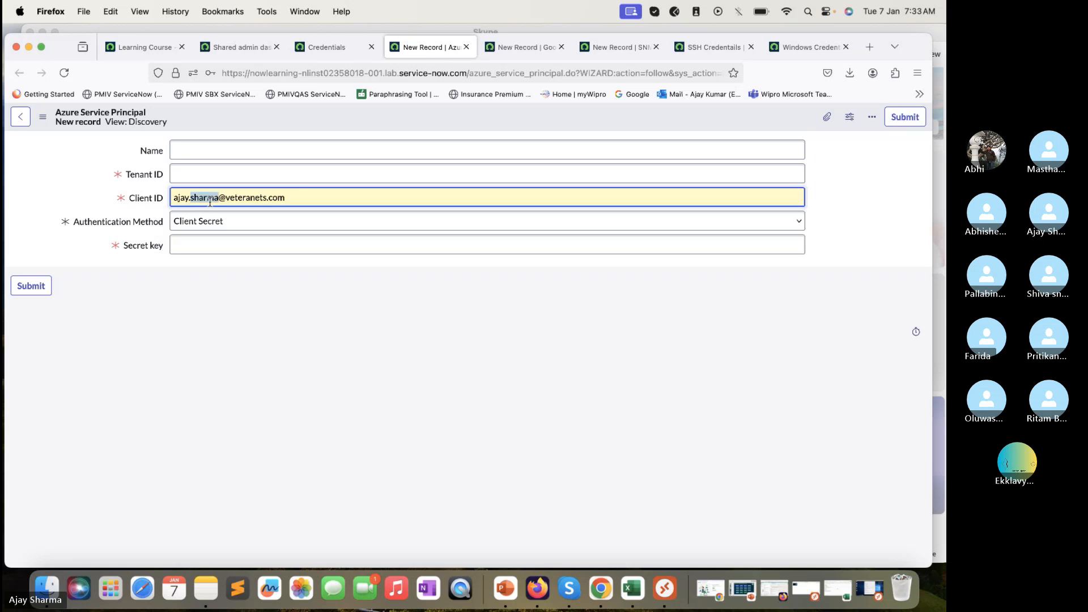
{"action": "key", "text": "BackSpace"}
{"action": "left_click", "coordinate": [112, 287]}
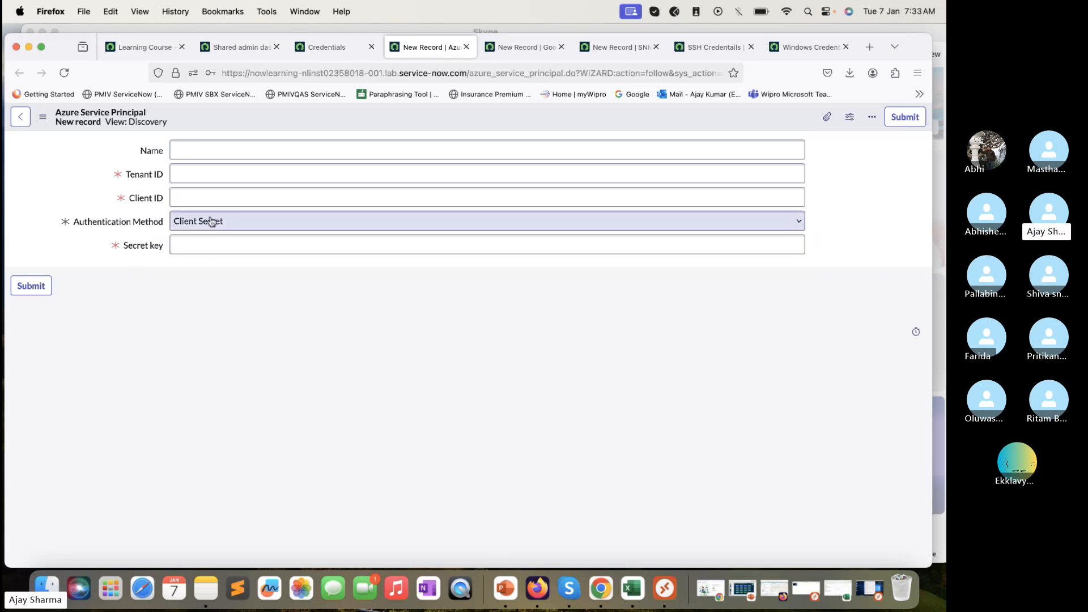
{"action": "left_click", "coordinate": [212, 222]}
{"action": "left_click", "coordinate": [136, 287]}
{"action": "left_click", "coordinate": [176, 245]}
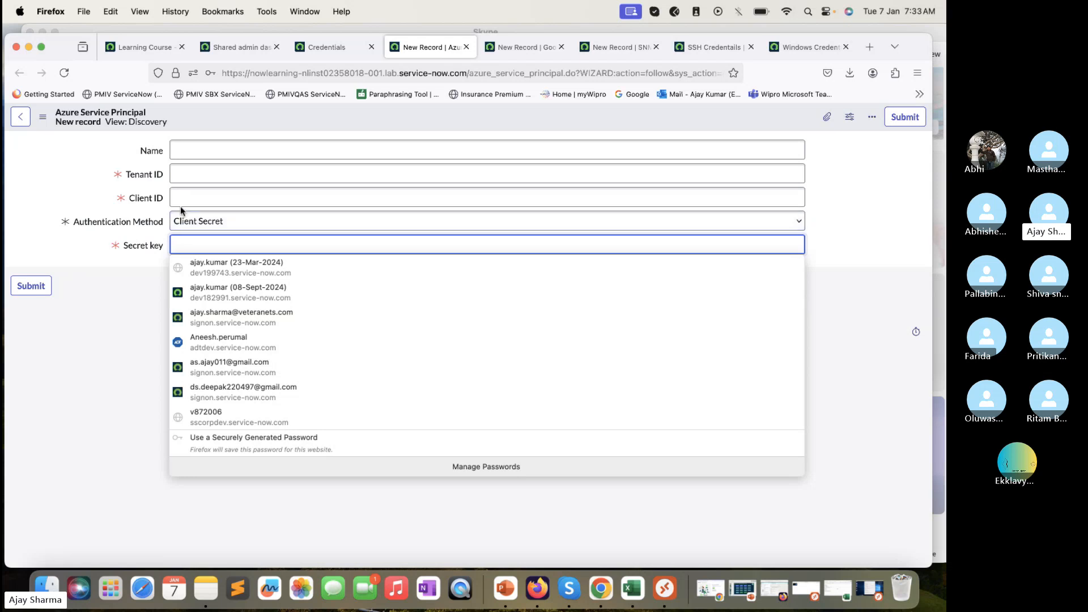
{"action": "left_click", "coordinate": [210, 149]}
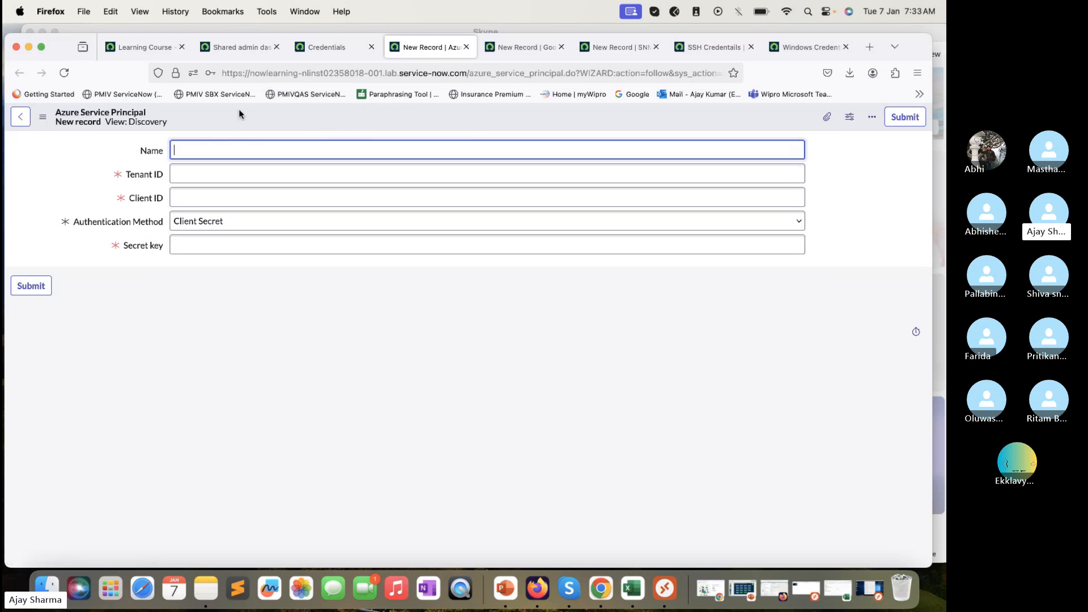
Name the credential 'Test' and set both Tenant ID and Client ID to 'aaa'
{"action": "type", "text": "Test"}
{"action": "left_click", "coordinate": [232, 177]}
{"action": "type", "text": "aaa"}
{"action": "left_click", "coordinate": [231, 197]}
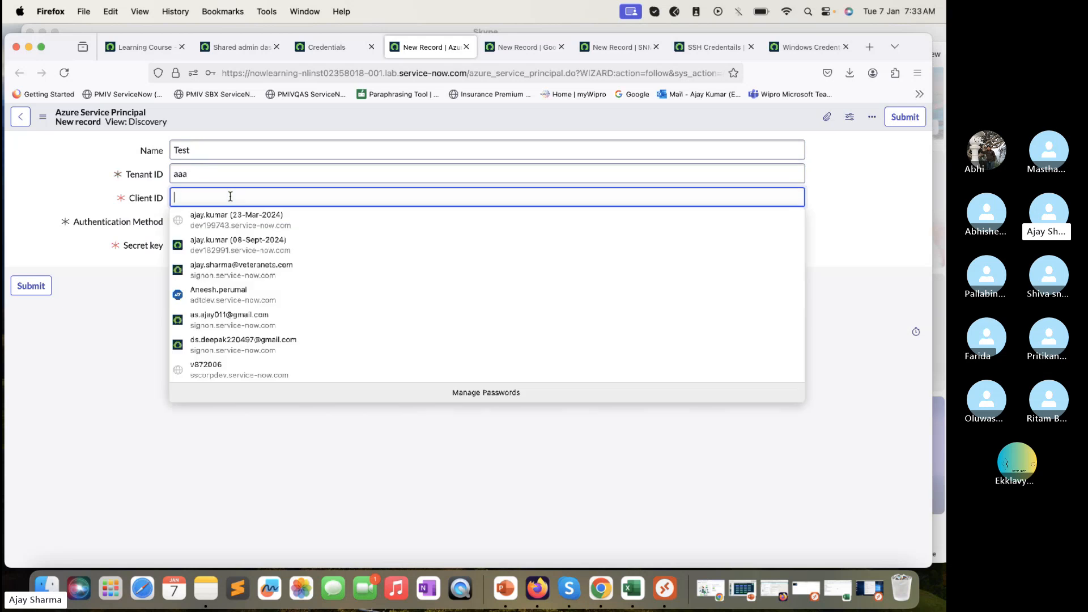
{"action": "type", "text": "aaa"}
{"action": "left_click", "coordinate": [160, 253]}
Keep Client Secret authentication, enter the secret key, and save the record
{"action": "left_click", "coordinate": [210, 225]}
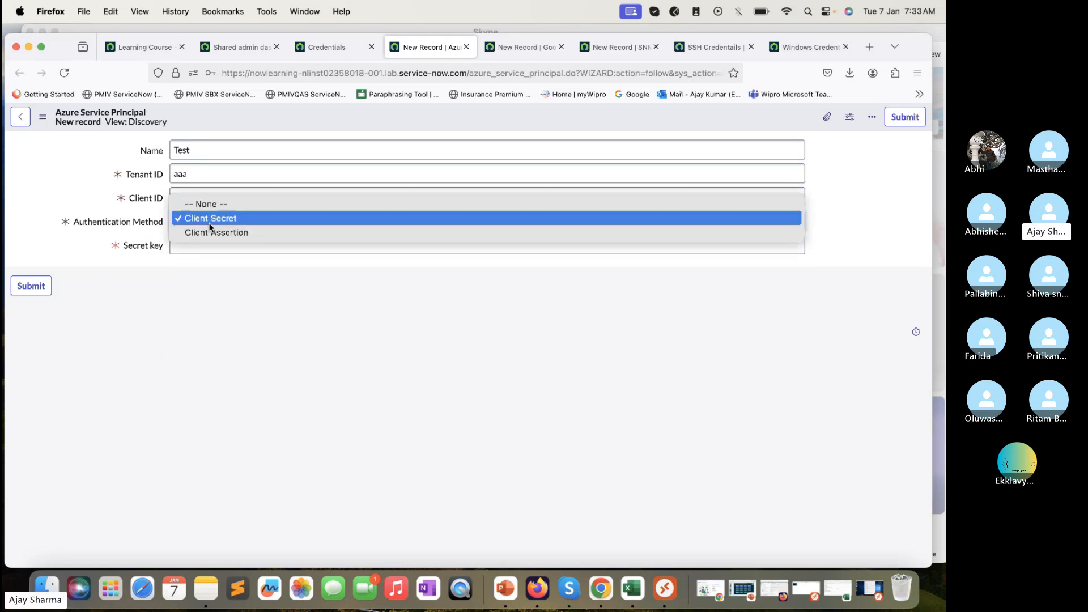
{"action": "left_click", "coordinate": [212, 233]}
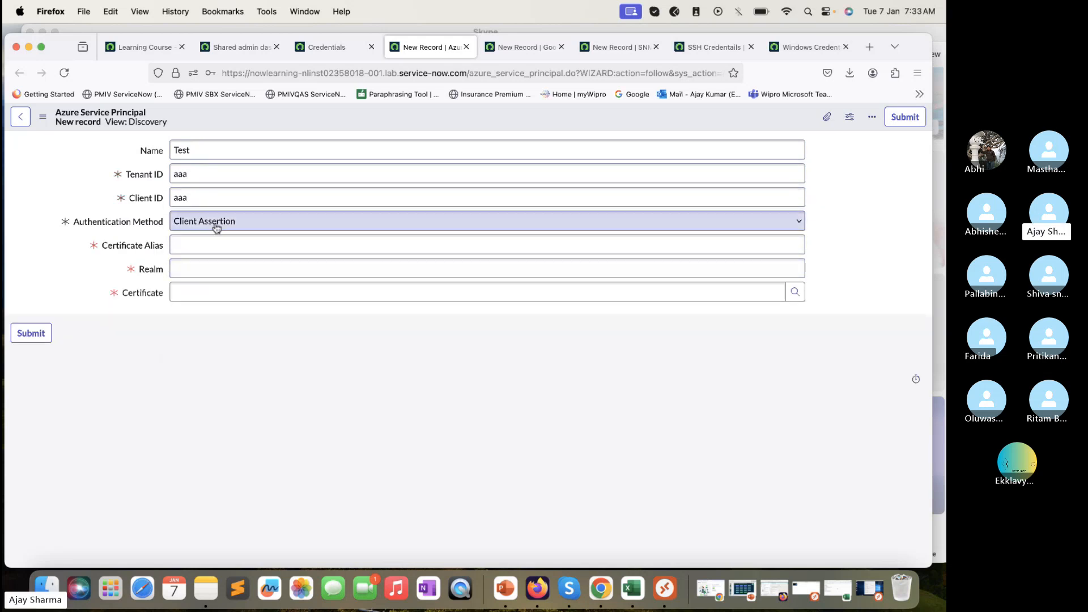
{"action": "left_click", "coordinate": [215, 223]}
{"action": "left_click", "coordinate": [217, 205]}
{"action": "left_click", "coordinate": [205, 243]}
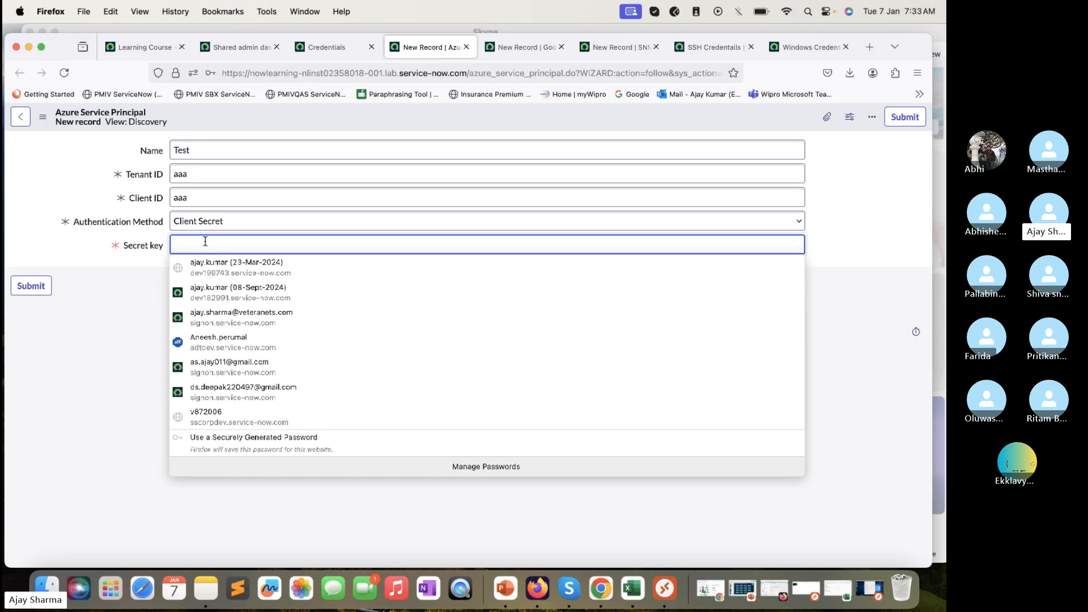
{"action": "type", "text": "•••••••••"}
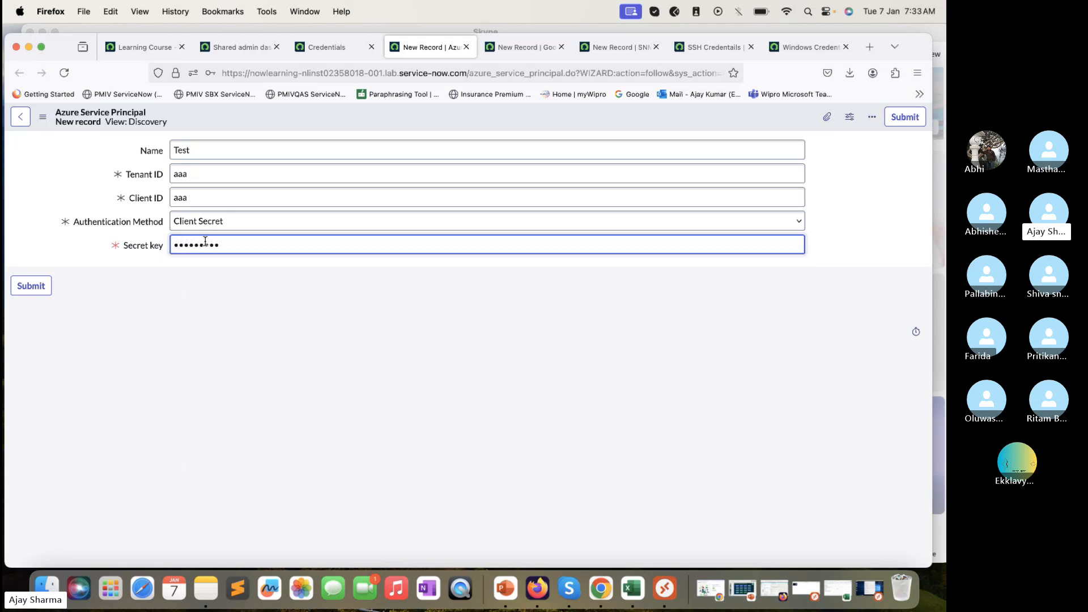
{"action": "type", "text": "••••••••"}
{"action": "right_click", "coordinate": [278, 116]}
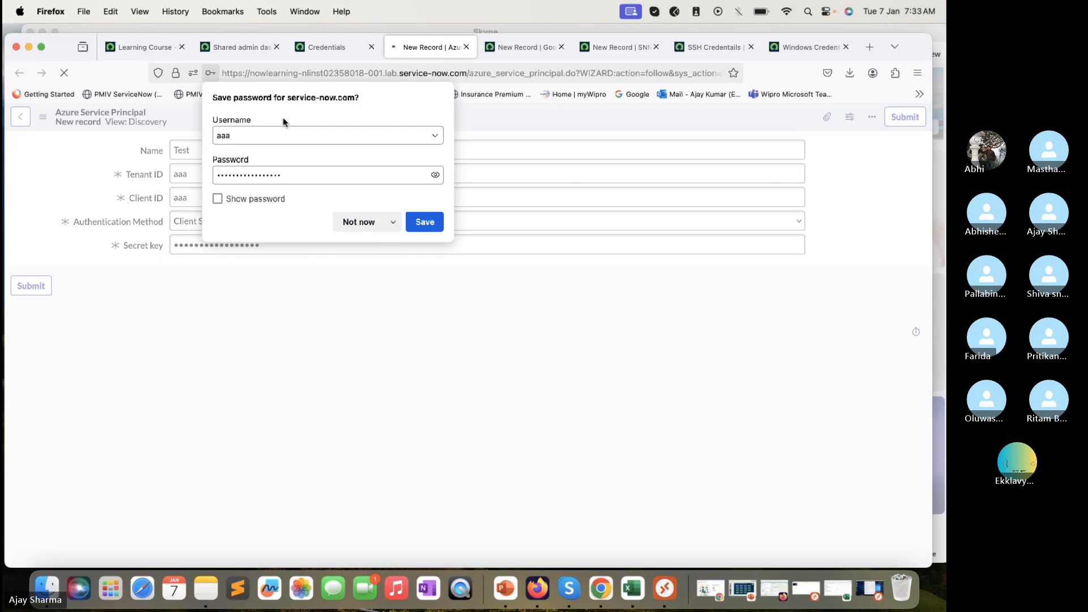
{"action": "left_click", "coordinate": [355, 222]}
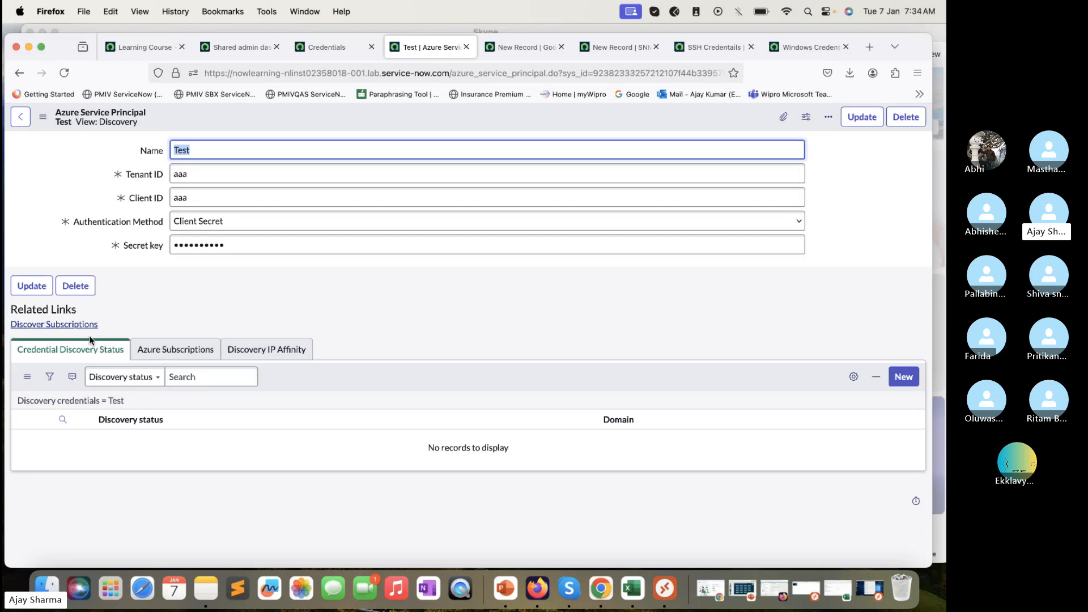
View Test's Azure Subscriptions list, then return to the Shared admin dashboard's navigator
{"action": "left_click", "coordinate": [187, 355]}
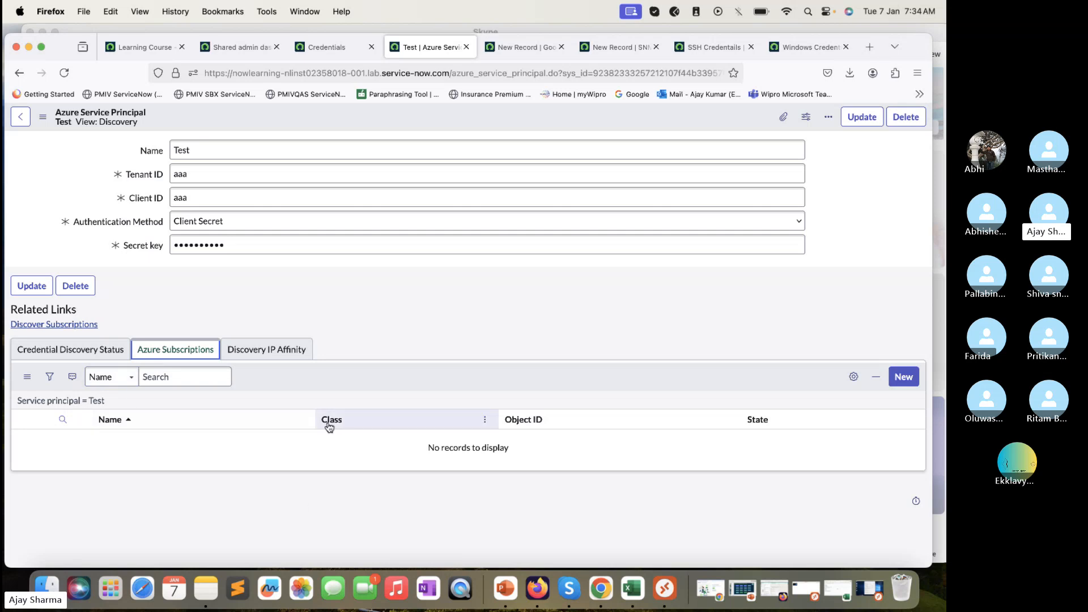
{"action": "left_click", "coordinate": [240, 47]}
{"action": "left_click", "coordinate": [138, 119]}
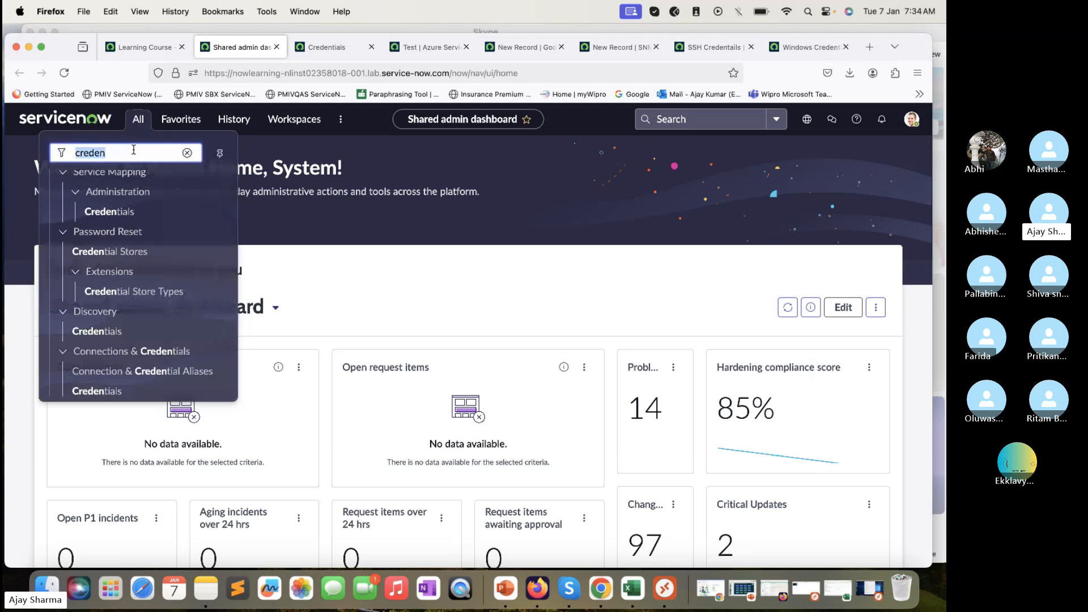
Filter the navigator for 'Service A' and open the Cloud Service Accounts list
{"action": "type", "text": "Servi"}
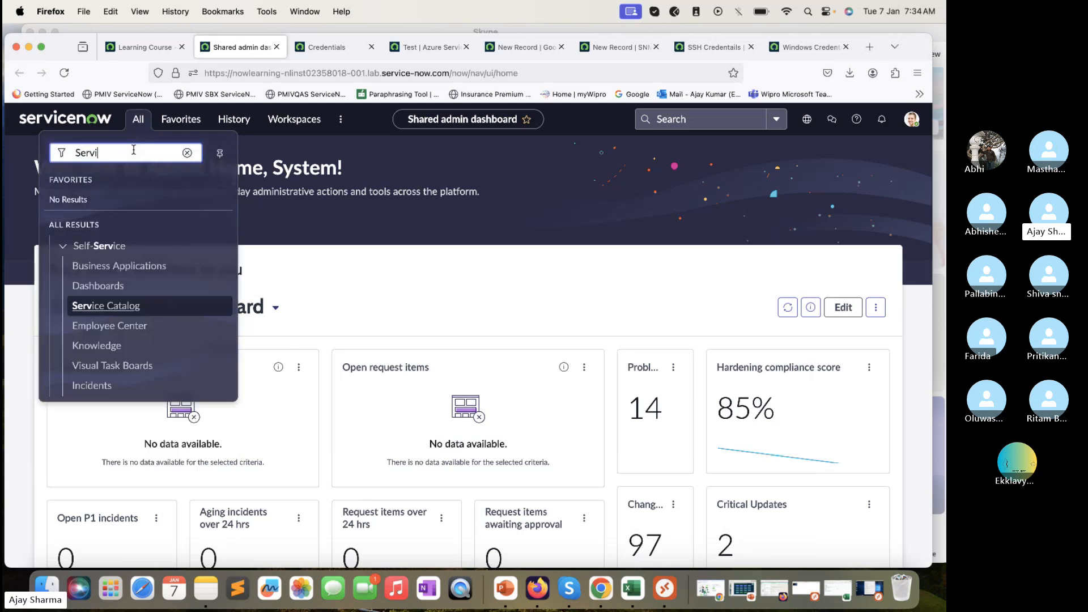
{"action": "type", "text": "ce A"}
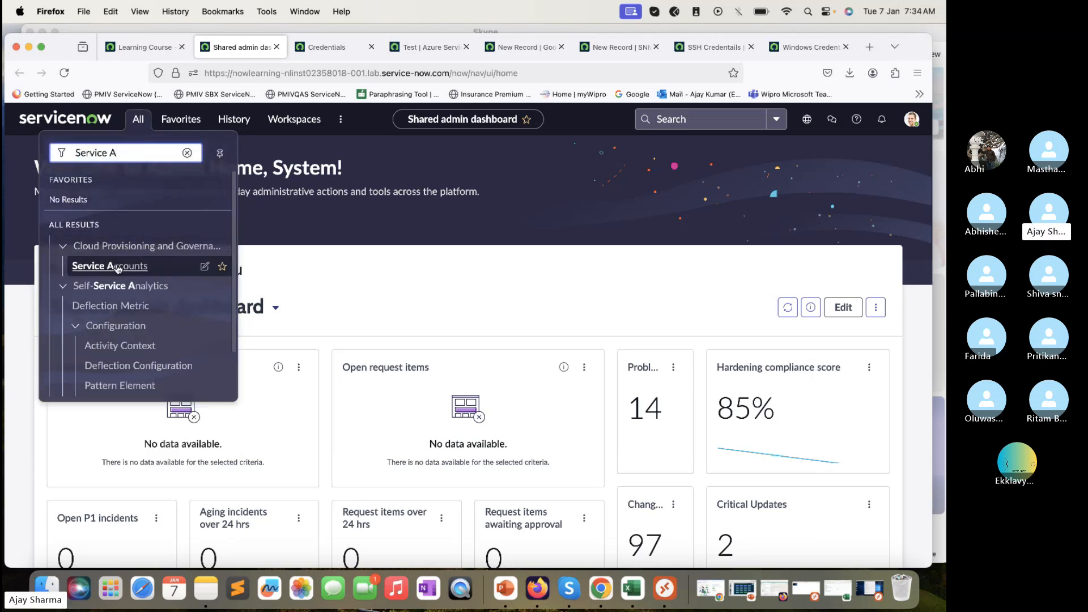
{"action": "left_click", "coordinate": [117, 268], "text": "super"}
{"action": "left_click", "coordinate": [312, 49]}
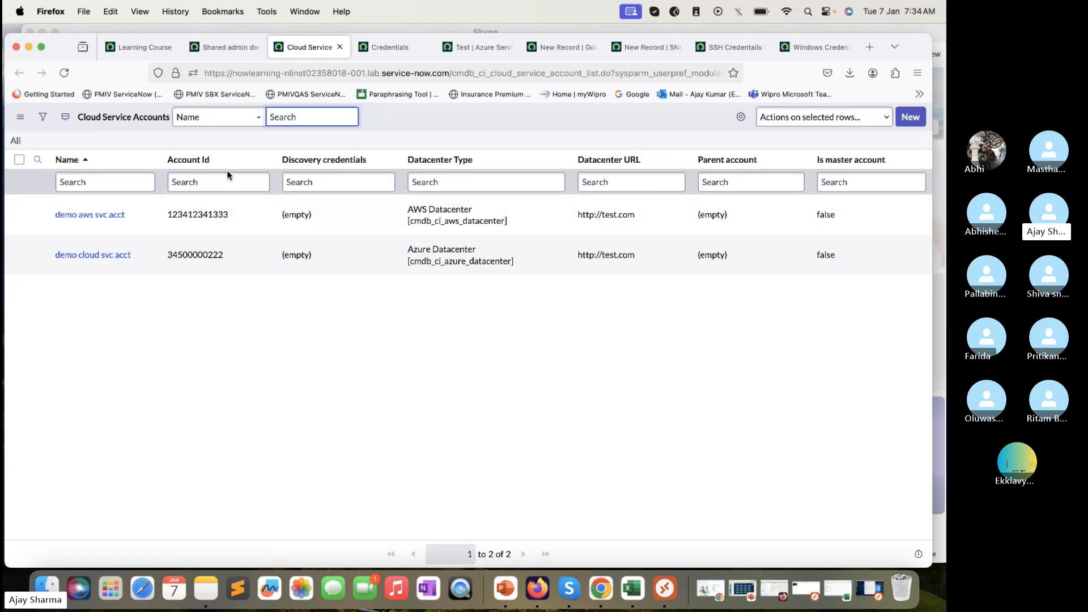
Back on the credential-type list, start a new AWS Credentials record
{"action": "left_click", "coordinate": [386, 48]}
{"action": "left_click", "coordinate": [458, 48]}
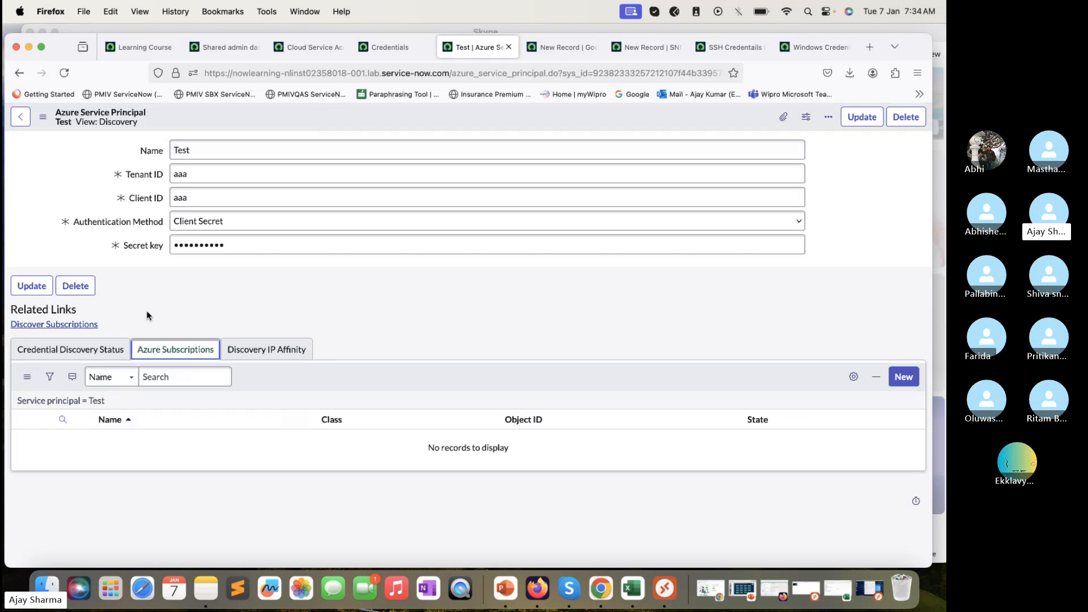
{"action": "left_click", "coordinate": [390, 47]}
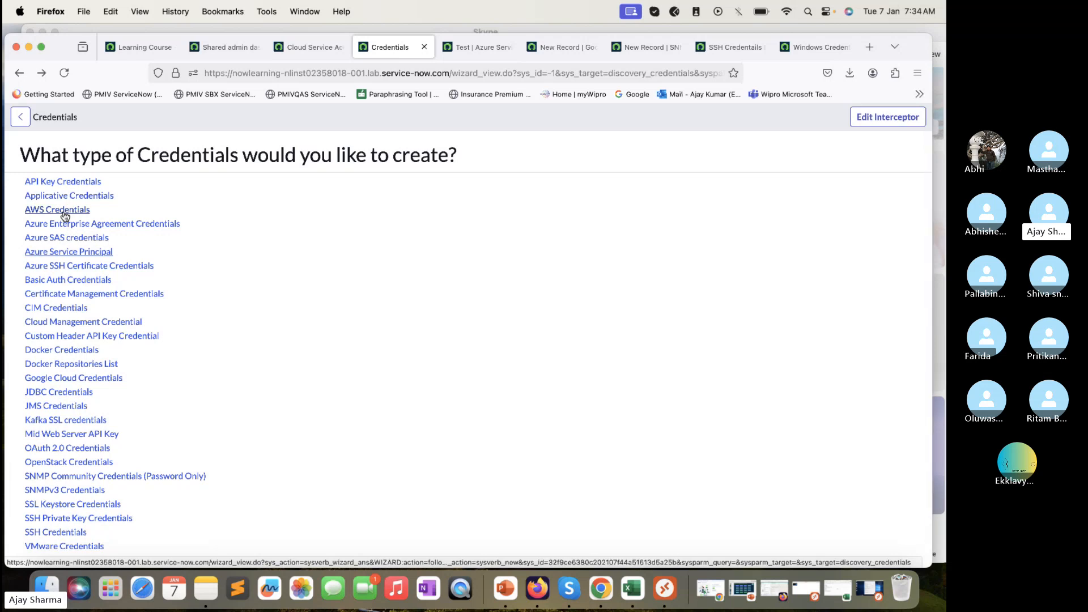
{"action": "left_click", "coordinate": [64, 210], "text": "super"}
Inspect the blank AWS Credentials form's Access Key ID and Secret Access Key fields, then start an Applicative Credentials record
{"action": "left_click", "coordinate": [442, 48]}
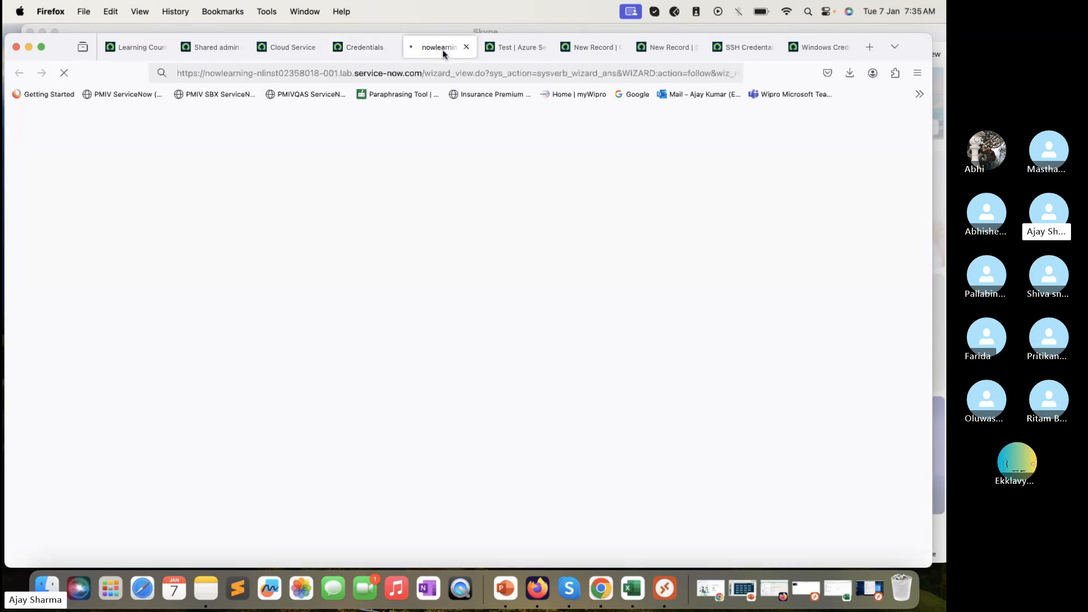
{"action": "left_click", "coordinate": [243, 198]}
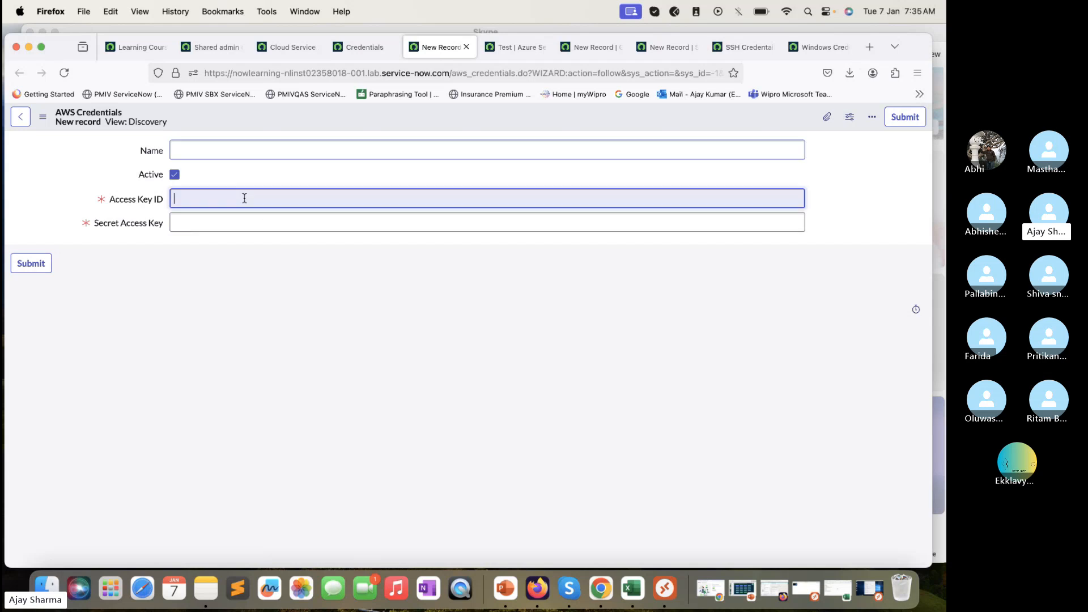
{"action": "left_click", "coordinate": [98, 280]}
{"action": "left_click", "coordinate": [176, 224]}
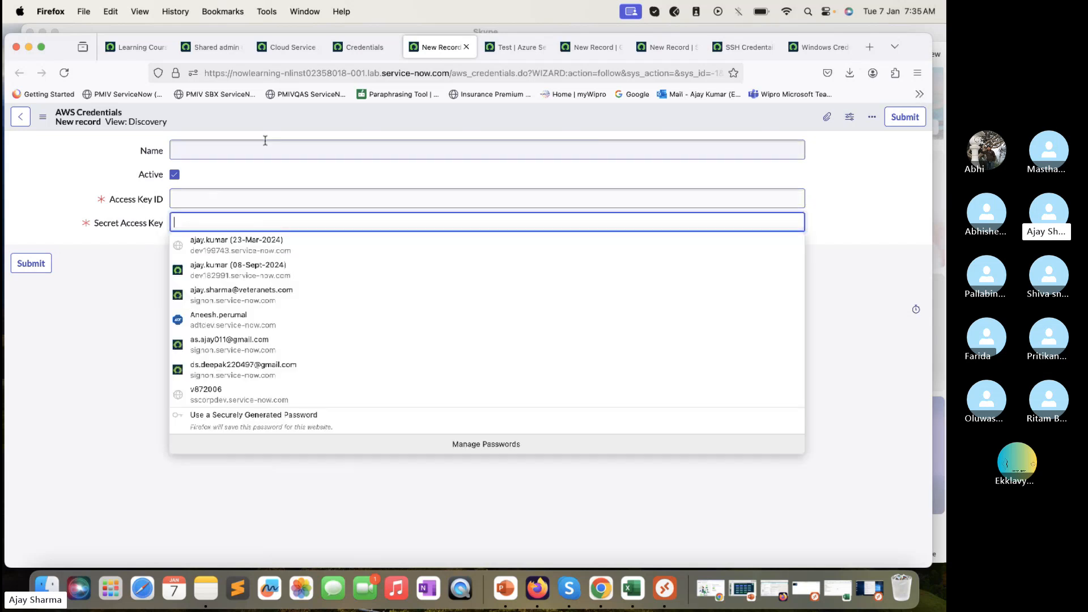
{"action": "left_click", "coordinate": [342, 55]}
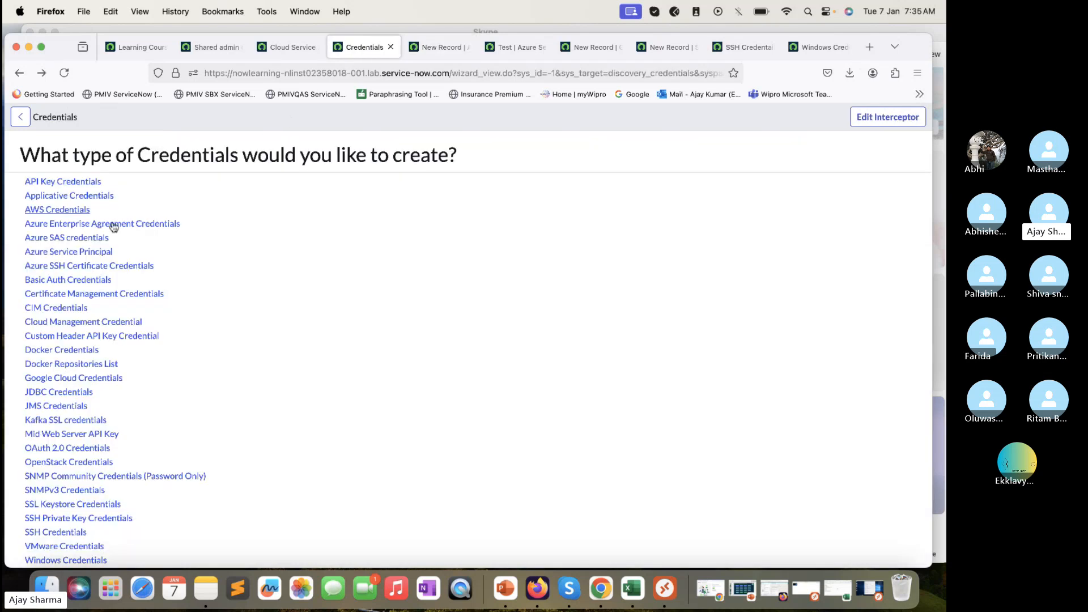
{"action": "left_click", "coordinate": [84, 202], "text": "super"}
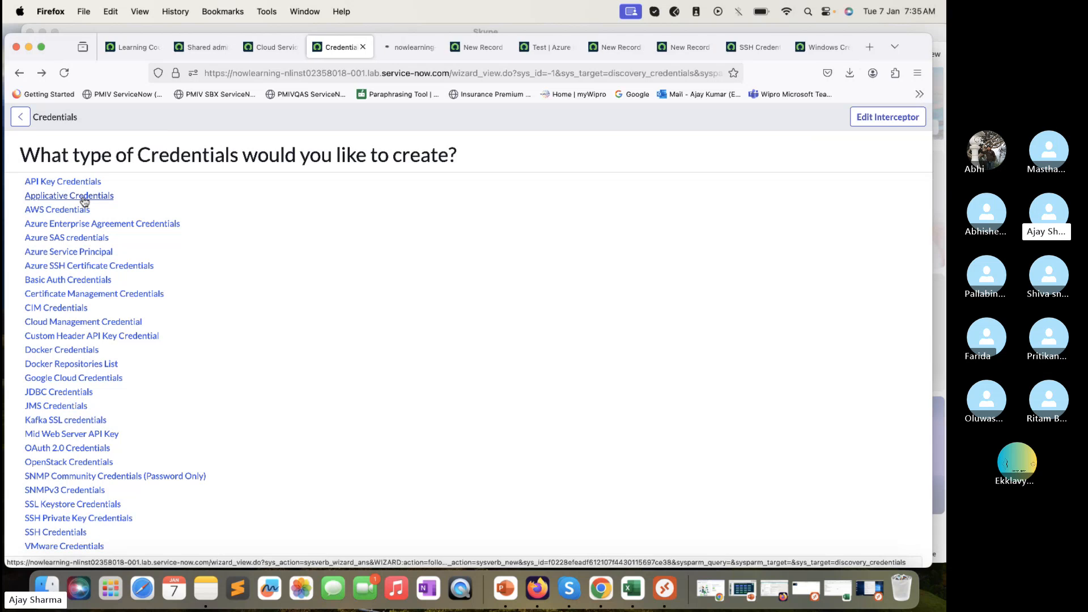
{"action": "left_click", "coordinate": [401, 50]}
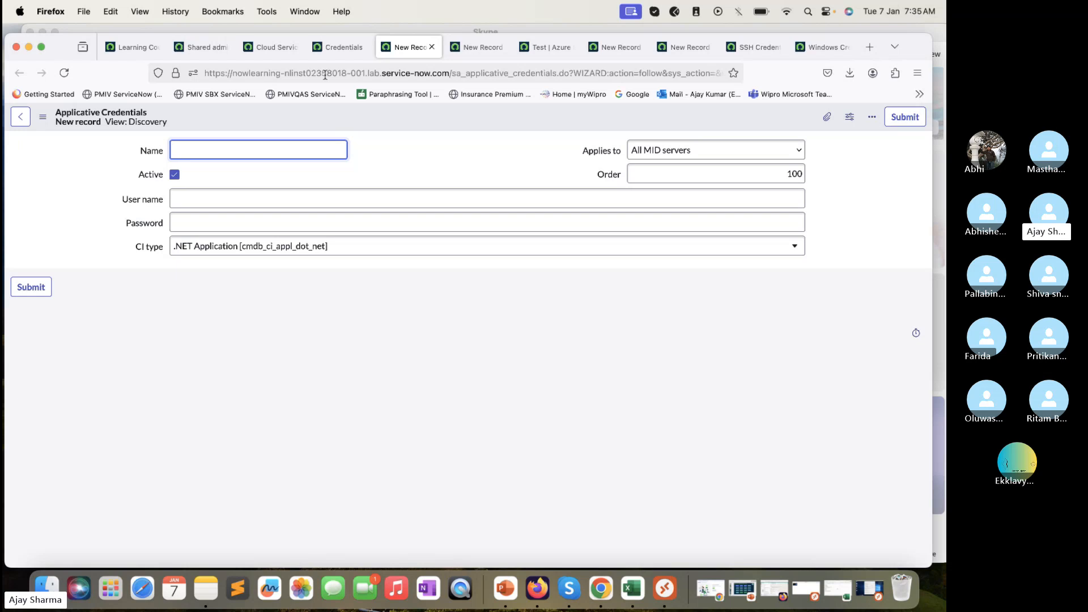
{"action": "left_click", "coordinate": [340, 249]}
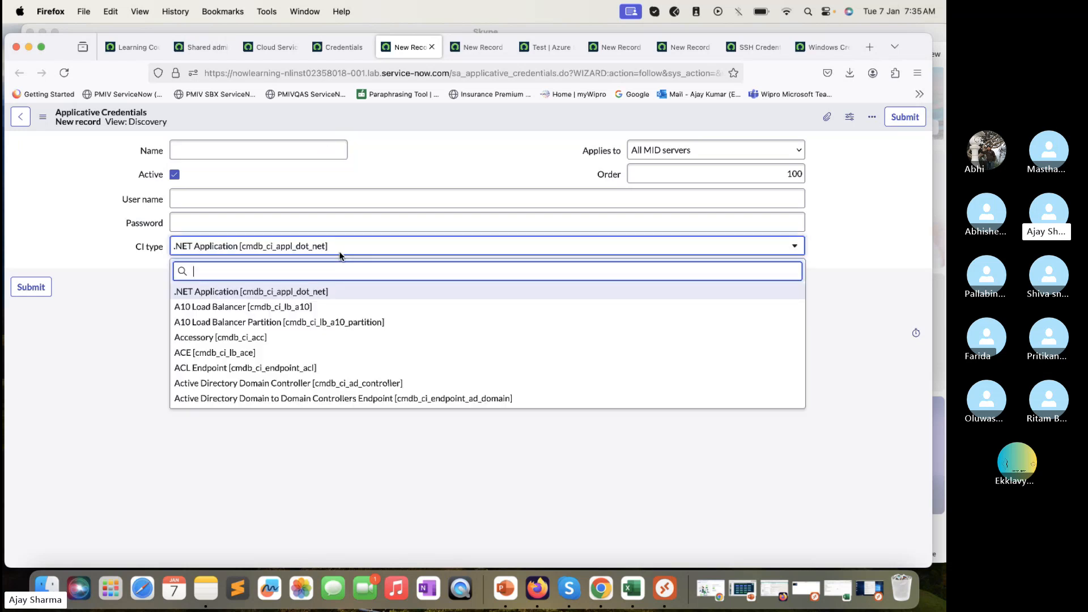
{"action": "type", "text": "apache"}
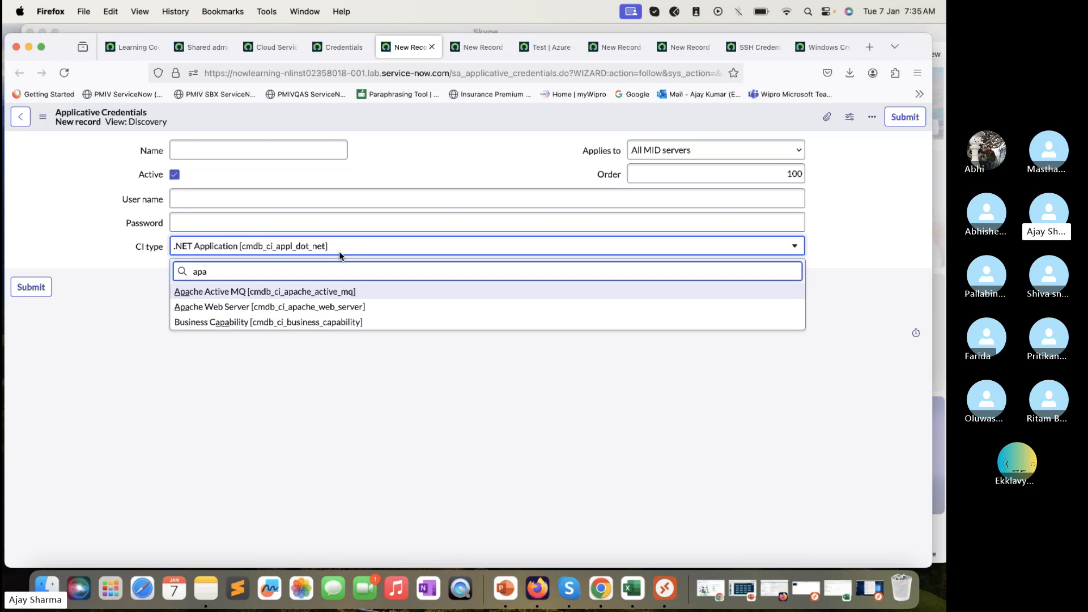
{"action": "left_click", "coordinate": [292, 310]}
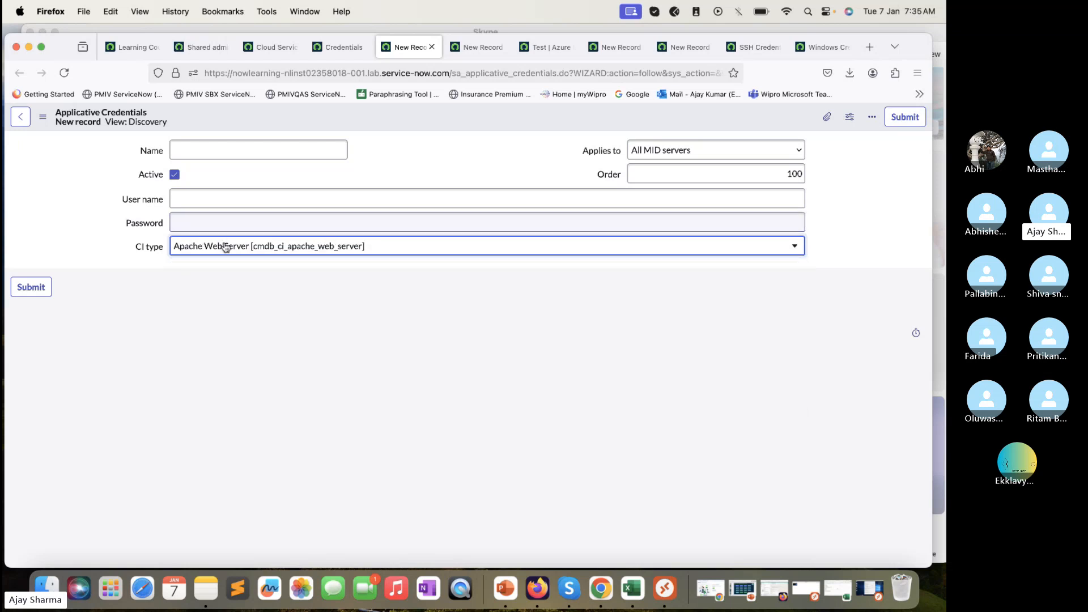
{"action": "left_click", "coordinate": [223, 199]}
{"action": "left_click", "coordinate": [130, 237]}
{"action": "left_click", "coordinate": [192, 190]}
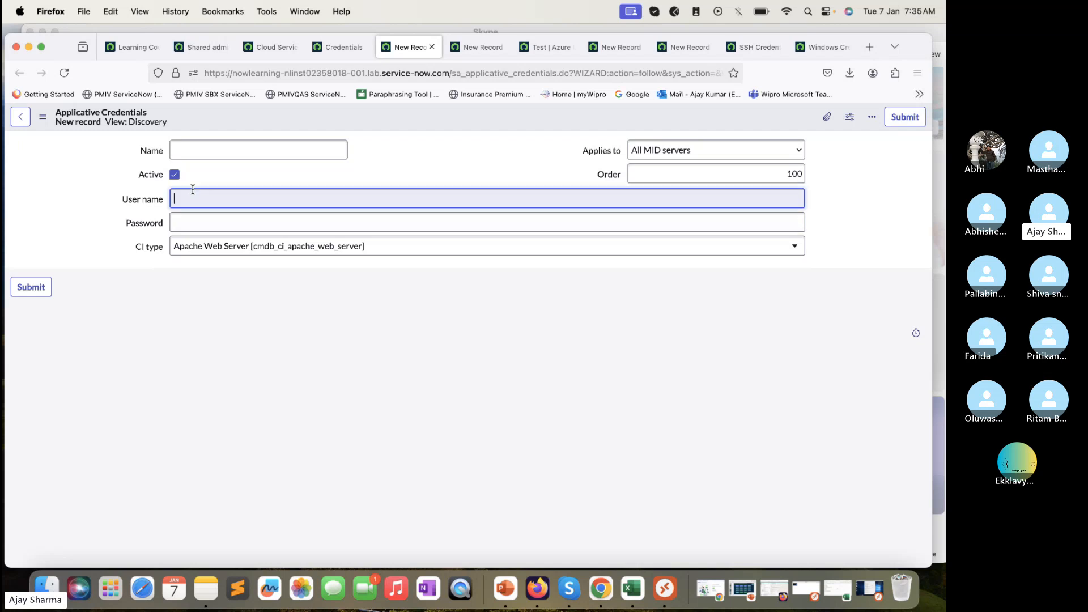
{"action": "left_click", "coordinate": [86, 261]}
{"action": "left_click", "coordinate": [263, 250]}
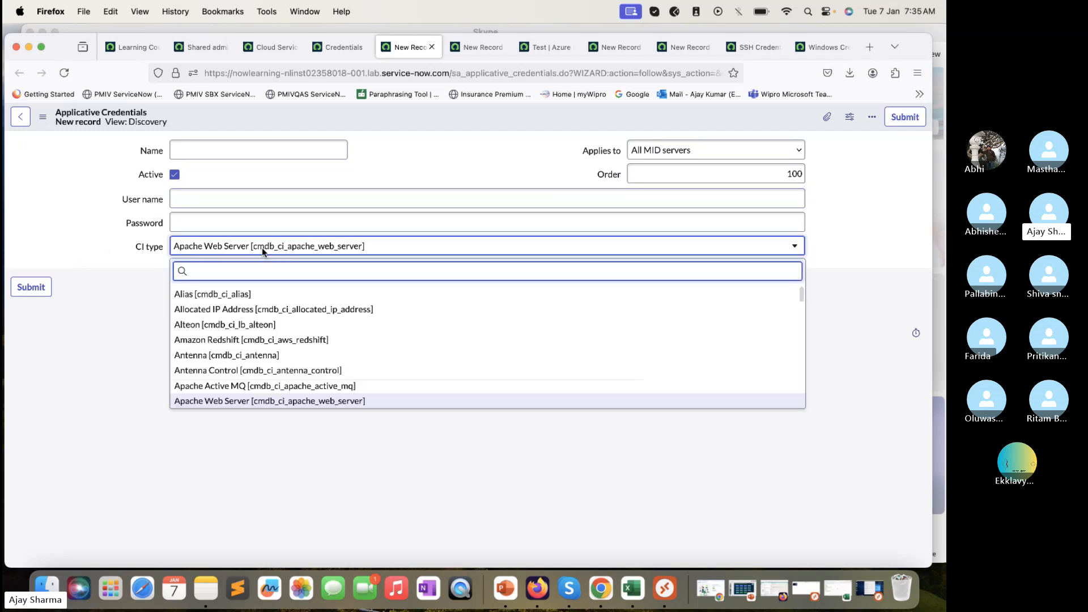
{"action": "type", "text": "Data"}
{"action": "scroll", "coordinate": [282, 340], "scroll_direction": "down", "scroll_amount": 10}
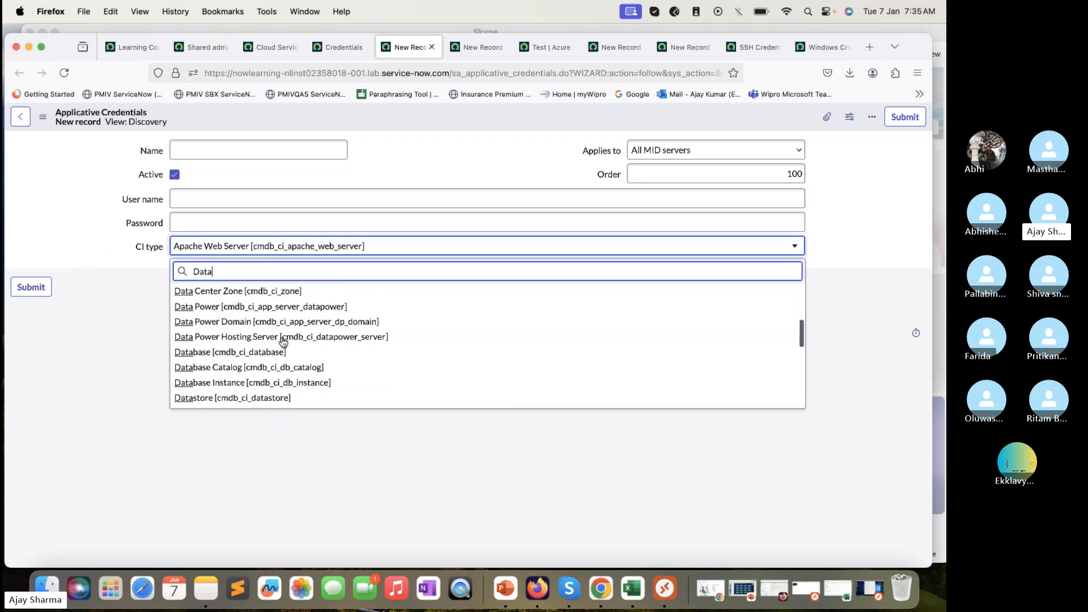
{"action": "key", "text": "BackSpace"}
{"action": "key", "text": "BackSpace"}
{"action": "key", "text": "BackSpace"}
{"action": "key", "text": "BackSpace"}
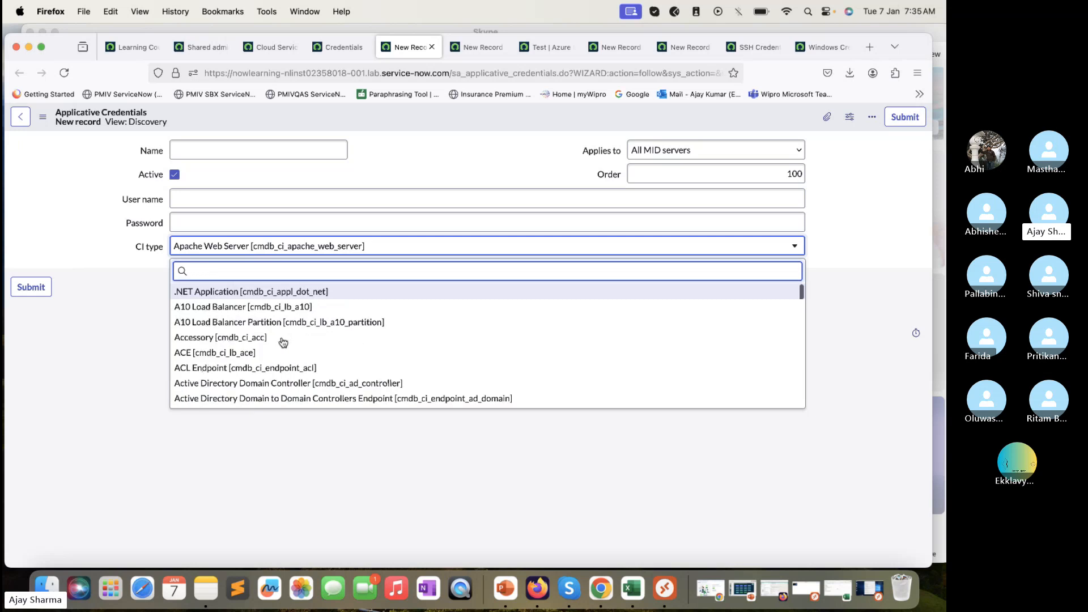
{"action": "type", "text": "orack"}
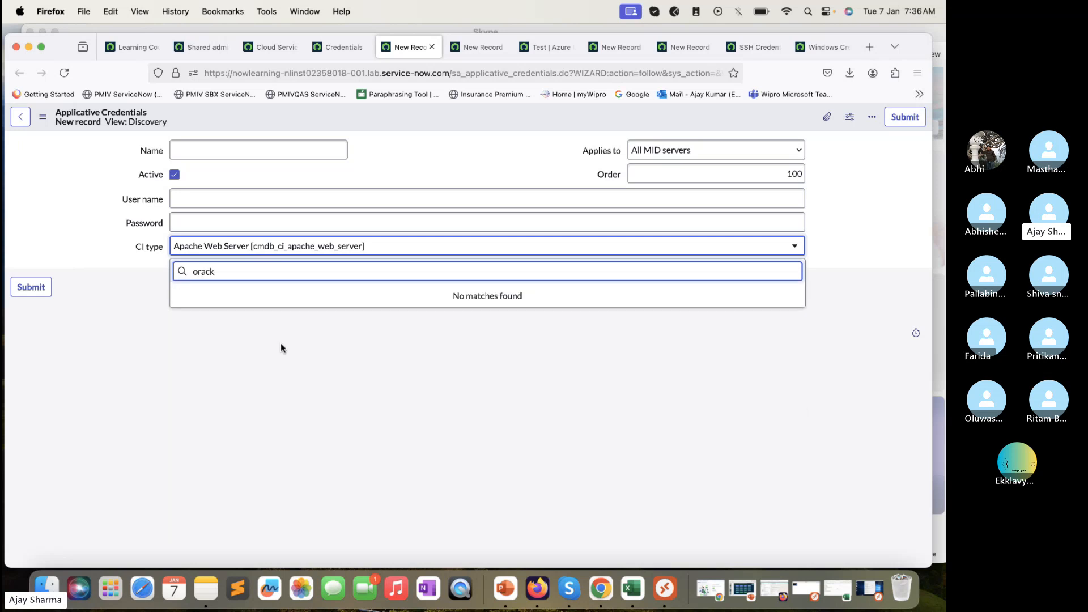
{"action": "key", "text": "BackSpace"}
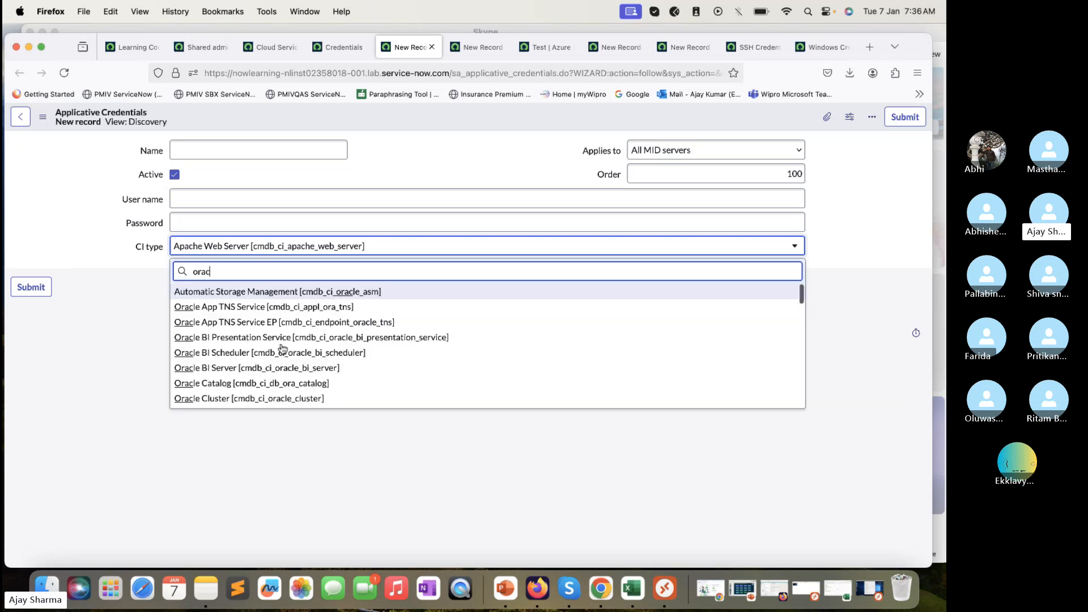
{"action": "scroll", "coordinate": [290, 381], "scroll_direction": "down", "scroll_amount": 10}
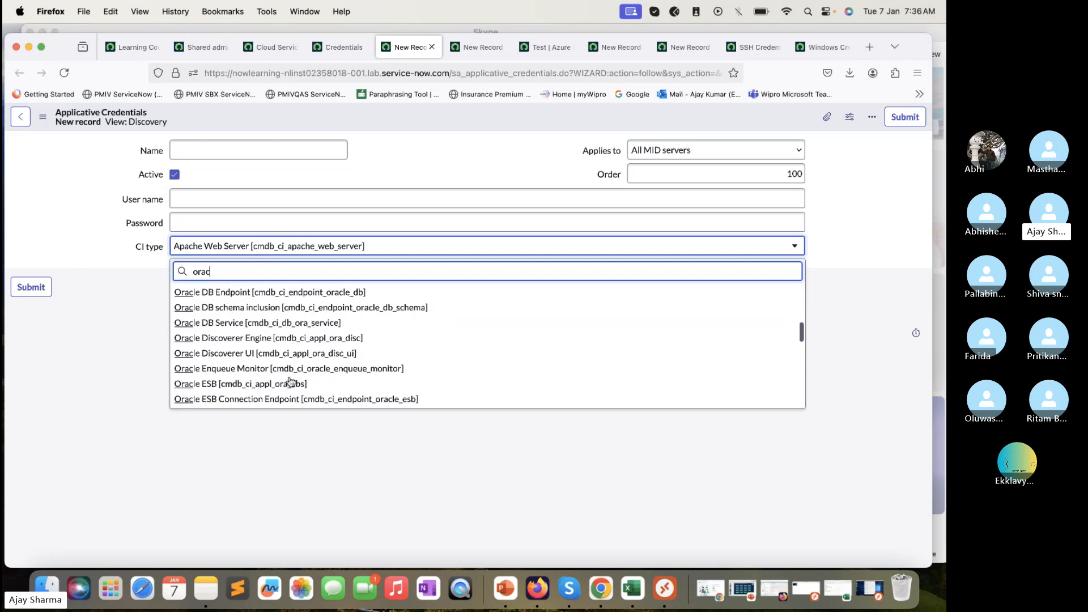
{"action": "scroll", "coordinate": [290, 381], "scroll_direction": "down", "scroll_amount": 3}
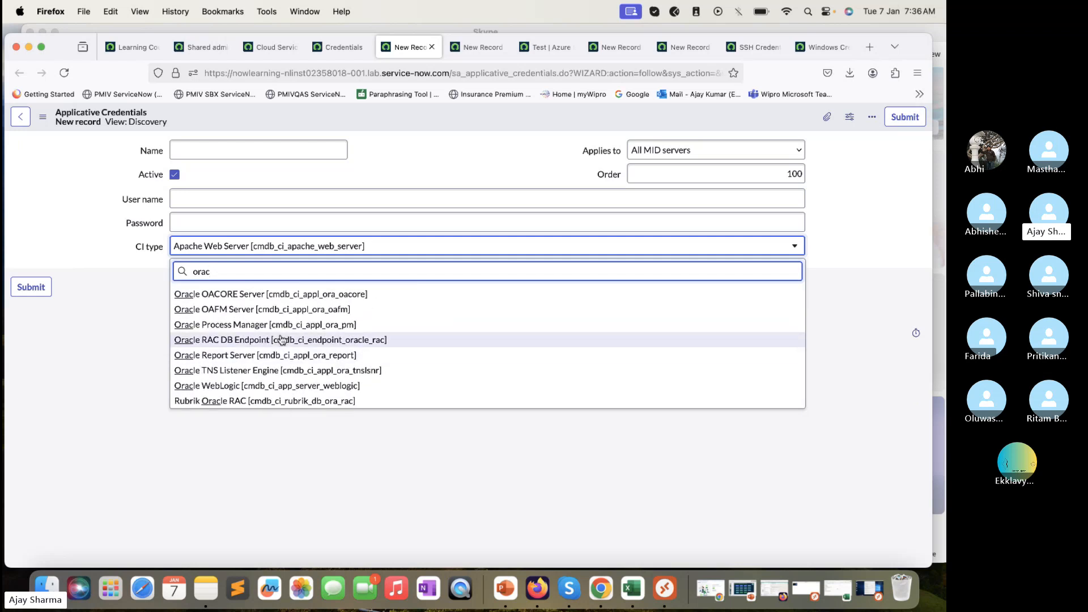
{"action": "scroll", "coordinate": [281, 339], "scroll_direction": "up", "scroll_amount": 3}
{"action": "scroll", "coordinate": [282, 339], "scroll_direction": "up", "scroll_amount": 8}
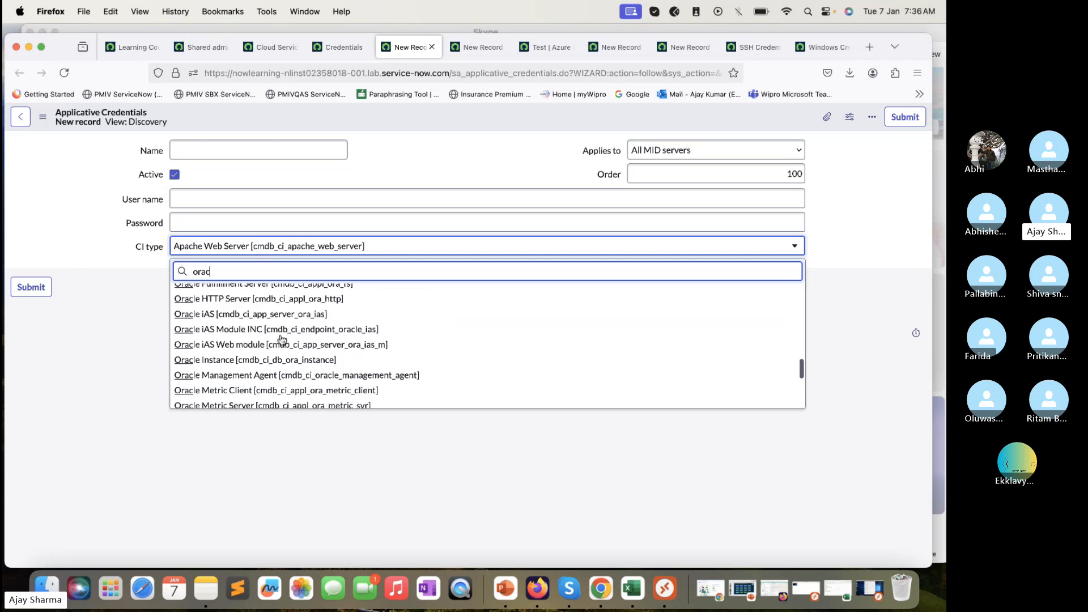
{"action": "scroll", "coordinate": [282, 339], "scroll_direction": "up", "scroll_amount": 5}
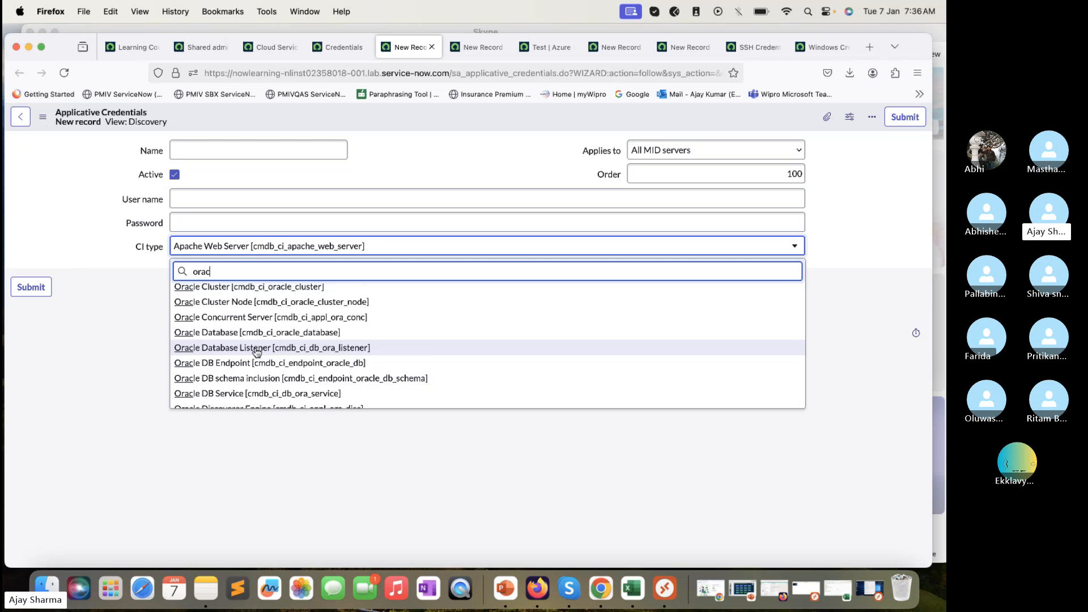
{"action": "scroll", "coordinate": [256, 351], "scroll_direction": "up", "scroll_amount": 4}
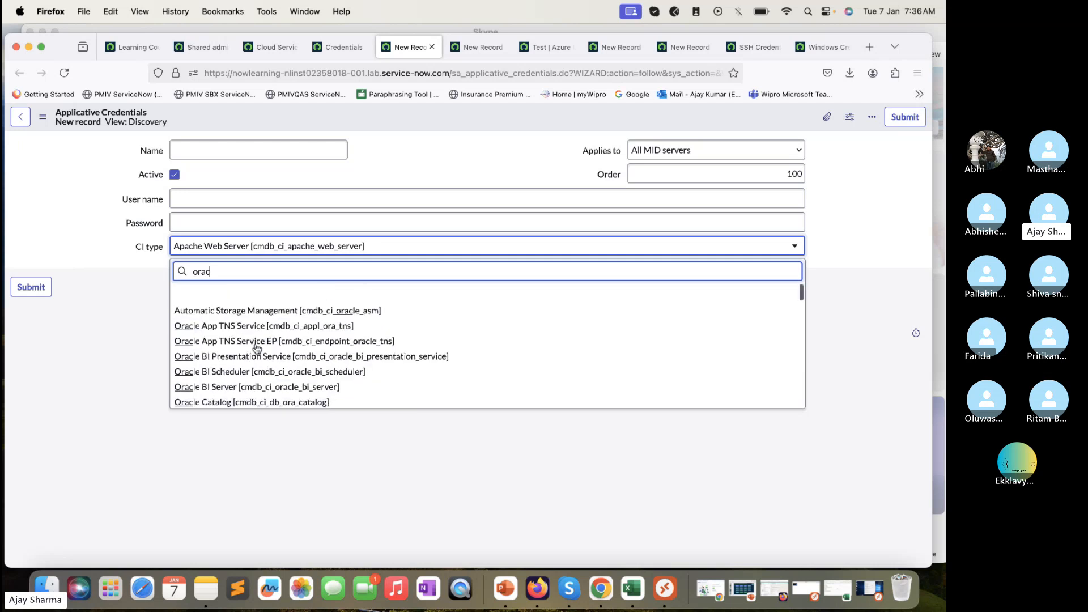
{"action": "left_click", "coordinate": [131, 346]}
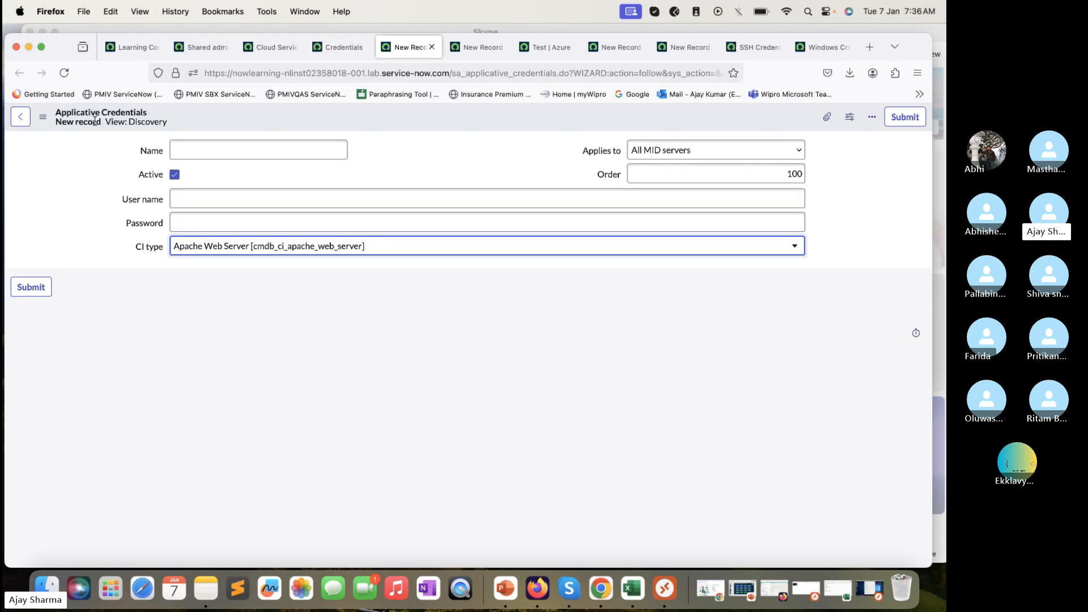
Close the unsaved New Record tab and choose Leave page to discard it
{"action": "left_click", "coordinate": [432, 47]}
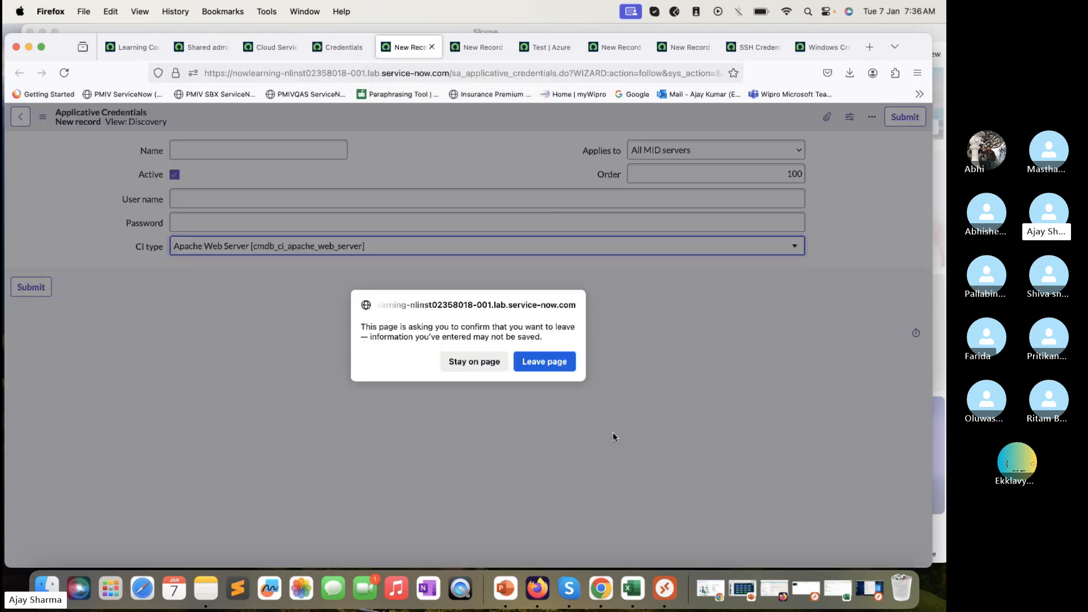
{"action": "left_click", "coordinate": [564, 363]}
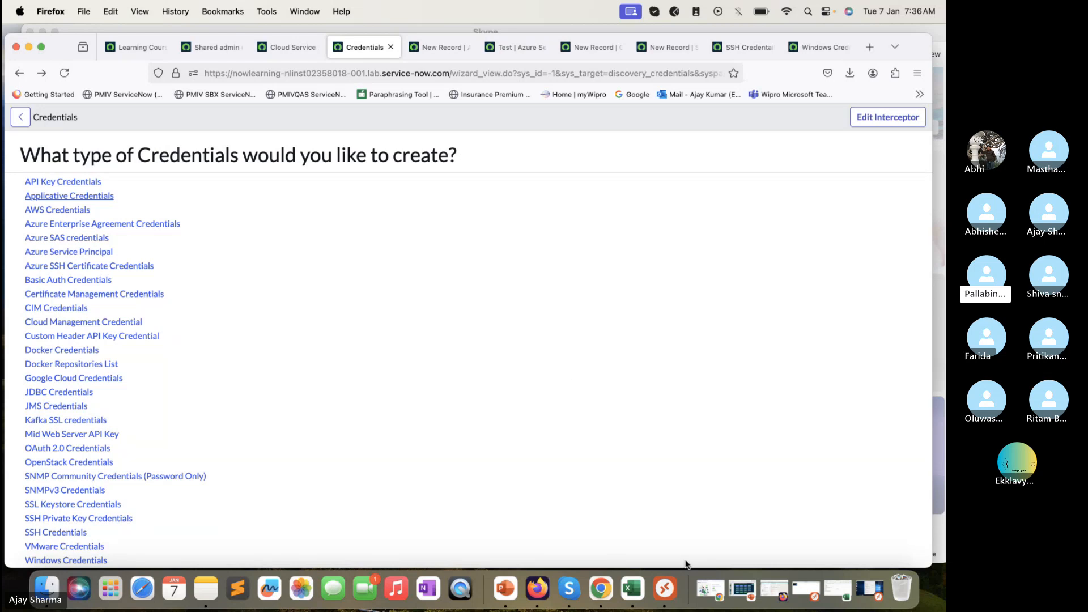
Open the MID server Remote Desktop session with Port Query results, then return to the Running Discovery course page
{"action": "left_click", "coordinate": [665, 588]}
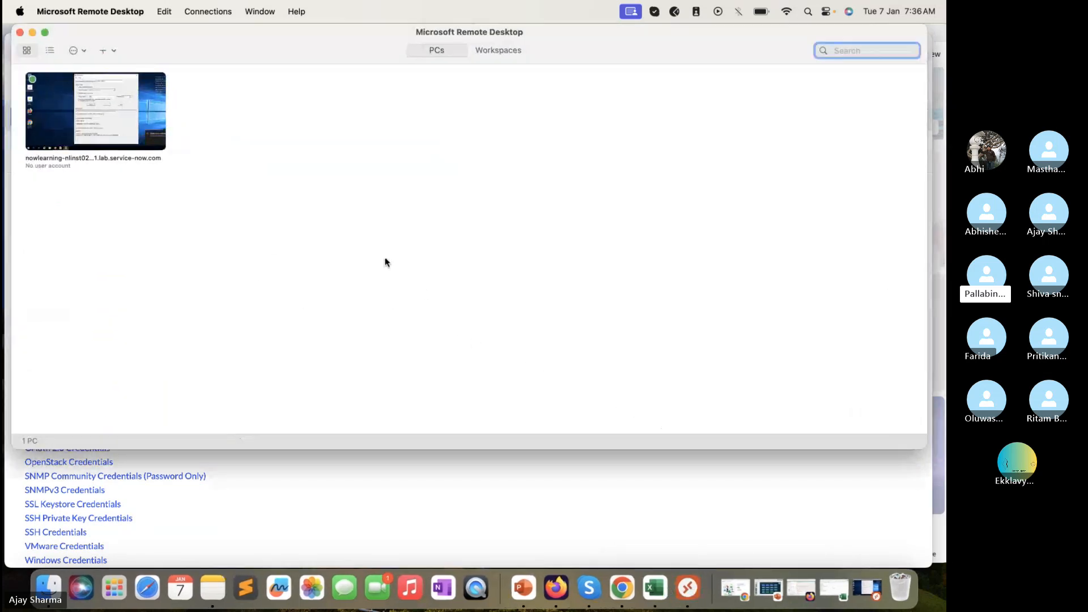
{"action": "double_click", "coordinate": [152, 112]}
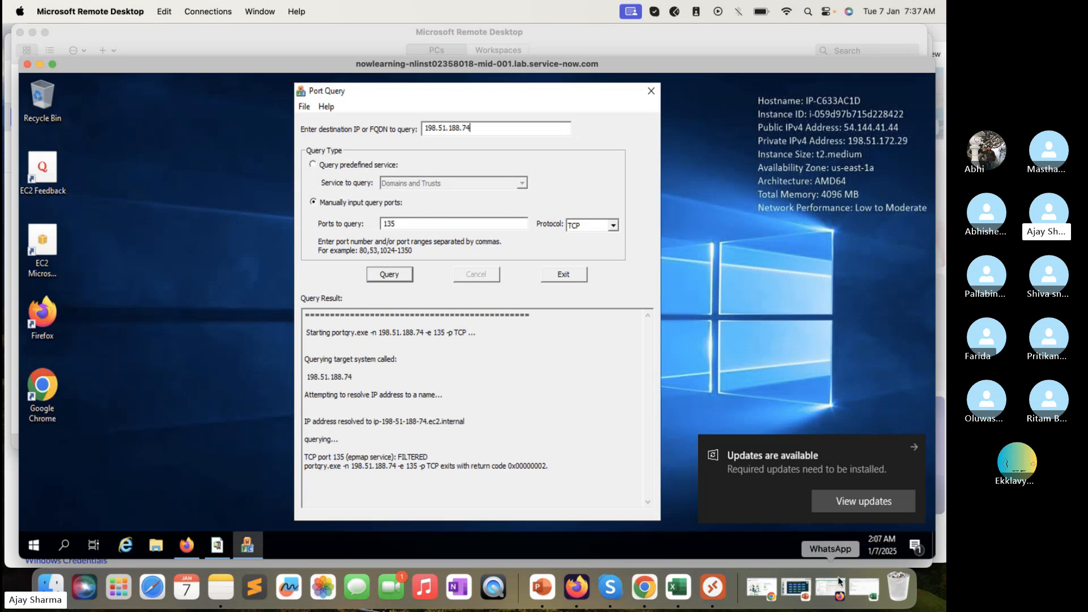
{"action": "left_click", "coordinate": [12, 456]}
{"action": "left_click", "coordinate": [137, 49]}
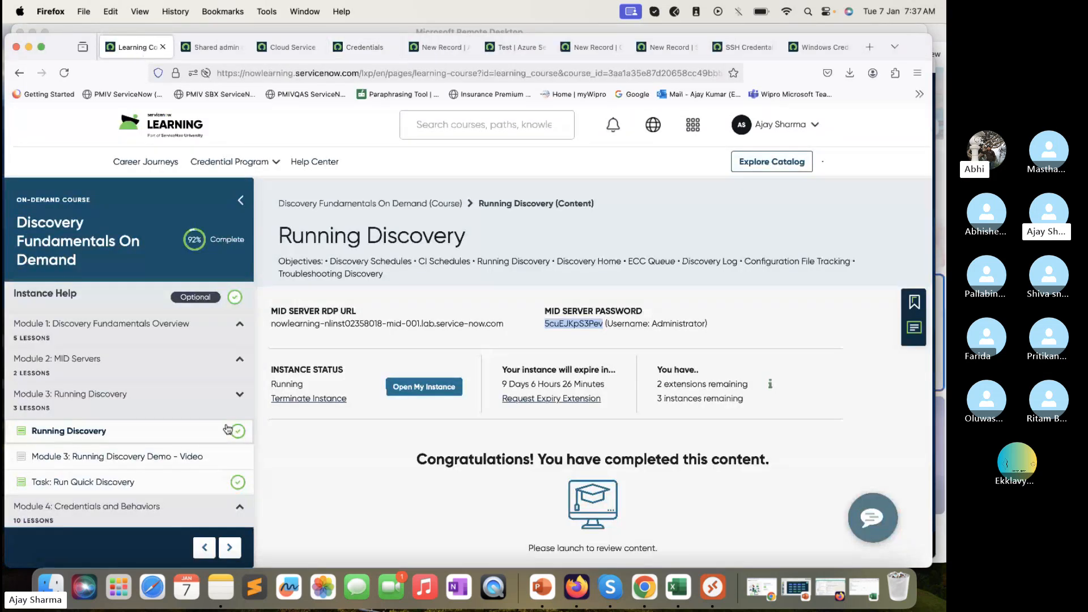
Expand Module 4: Credentials and Behaviors and highlight the Windows and SSH credential test instructions
{"action": "scroll", "coordinate": [161, 339], "scroll_direction": "down", "scroll_amount": 5}
{"action": "left_click", "coordinate": [160, 340]}
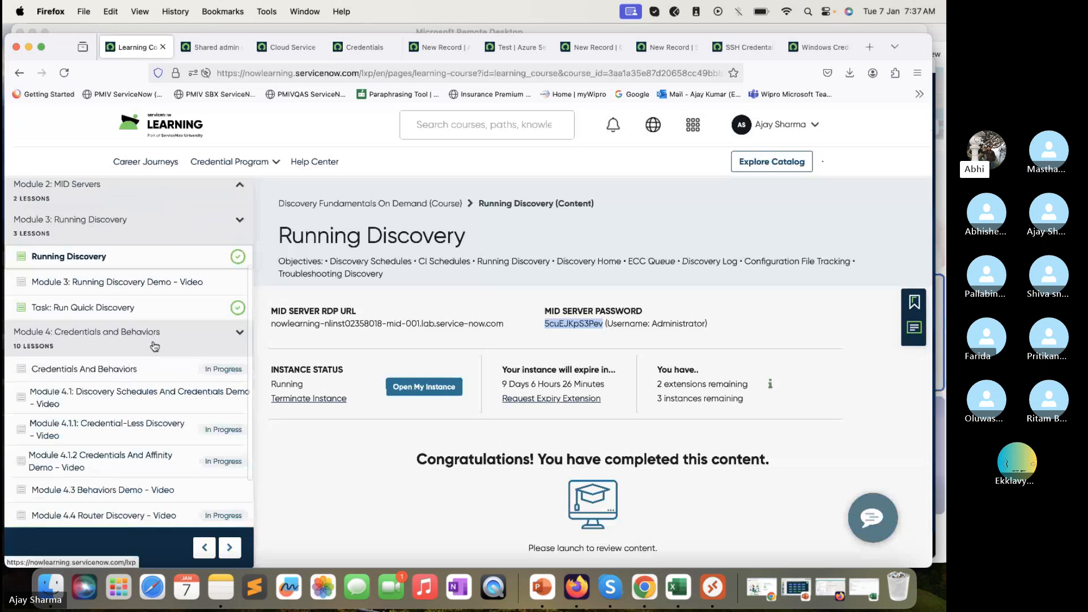
{"action": "scroll", "coordinate": [157, 344], "scroll_direction": "down", "scroll_amount": 1}
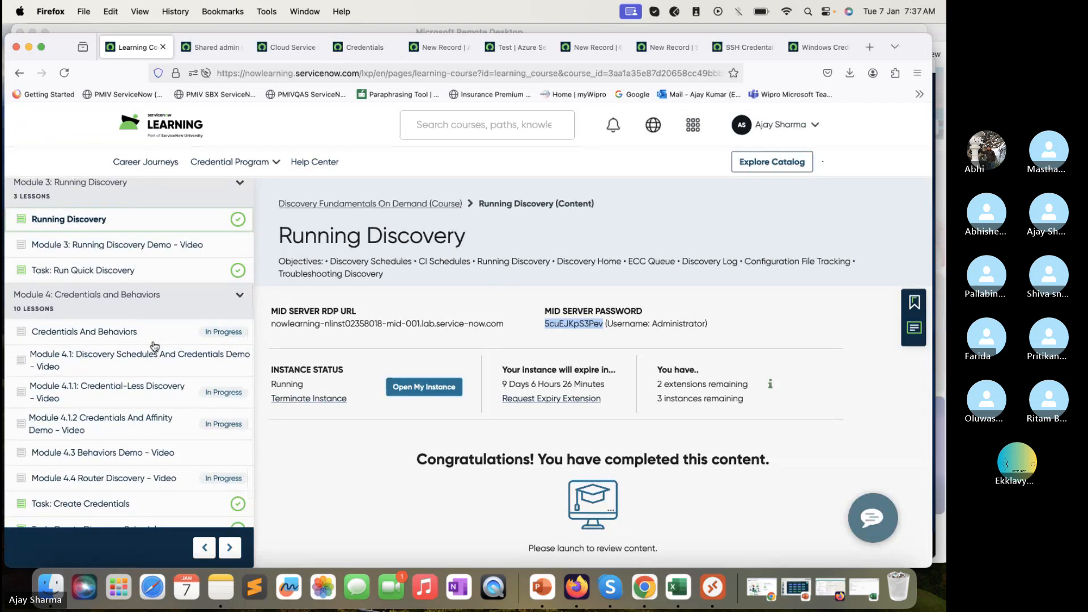
{"action": "scroll", "coordinate": [154, 346], "scroll_direction": "down", "scroll_amount": 4}
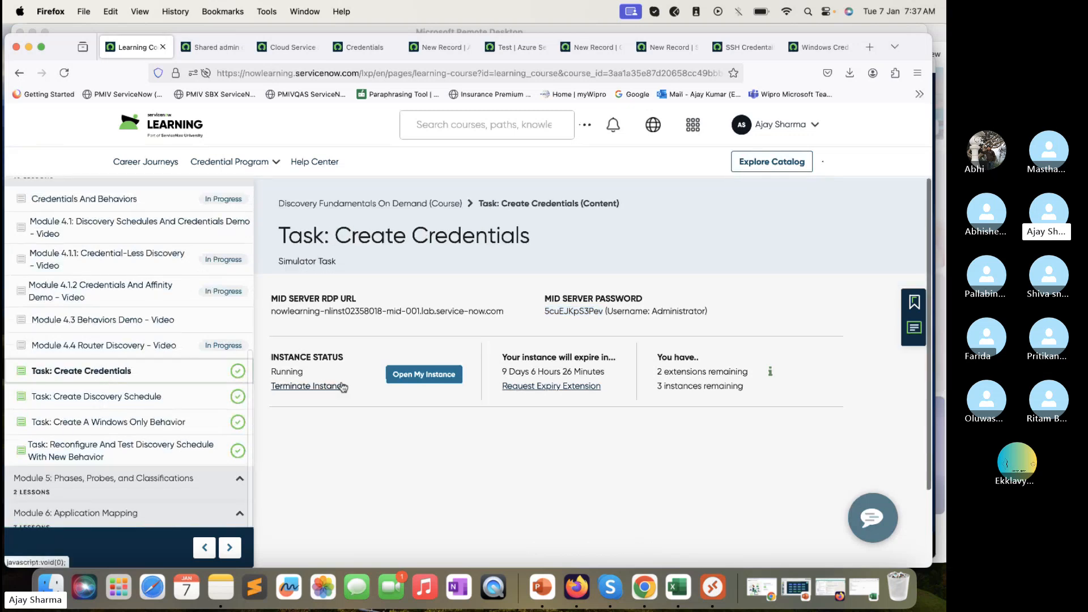
{"action": "scroll", "coordinate": [340, 374], "scroll_direction": "down", "scroll_amount": 10}
{"action": "scroll", "coordinate": [336, 323], "scroll_direction": "down", "scroll_amount": 3}
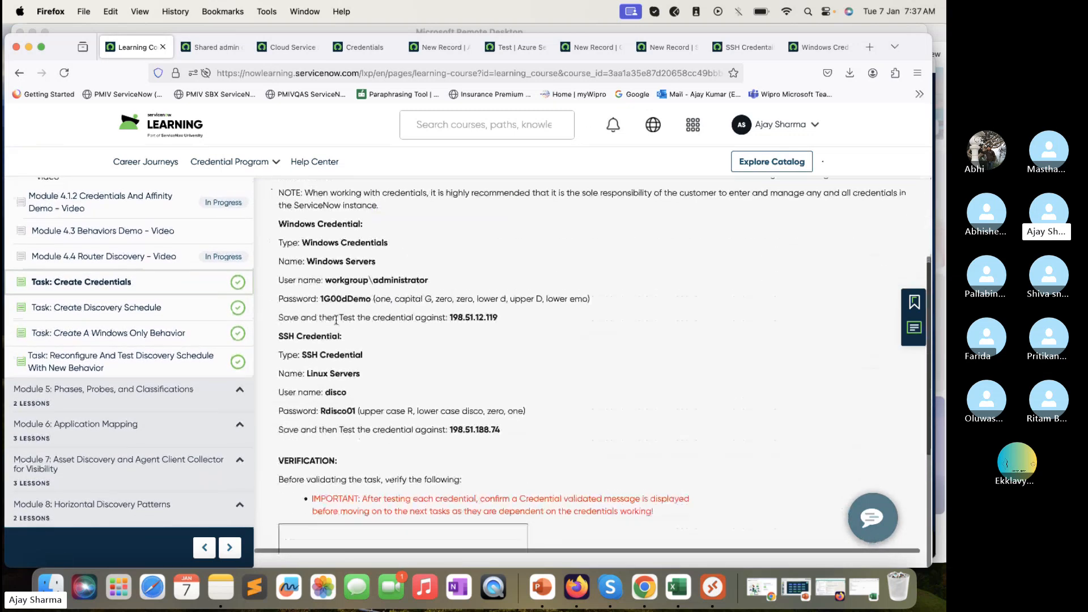
{"action": "triple_click", "coordinate": [485, 311]}
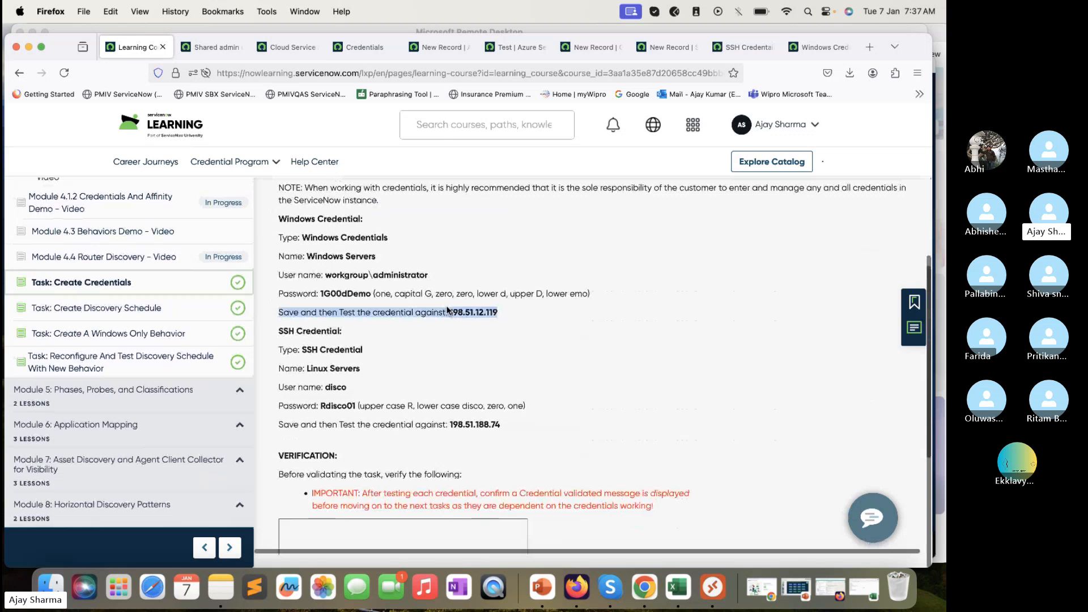
{"action": "left_click_drag", "start_coordinate": [502, 426], "coordinate": [435, 406]}
{"action": "scroll", "coordinate": [434, 406], "scroll_direction": "down", "scroll_amount": 4}
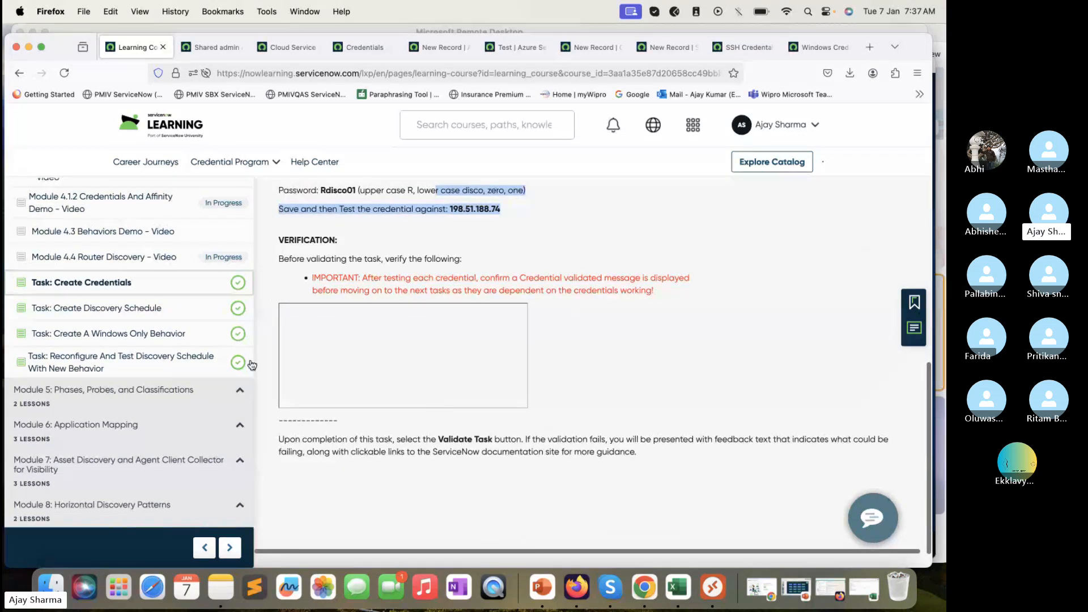
{"action": "scroll", "coordinate": [252, 364], "scroll_direction": "up", "scroll_amount": 2}
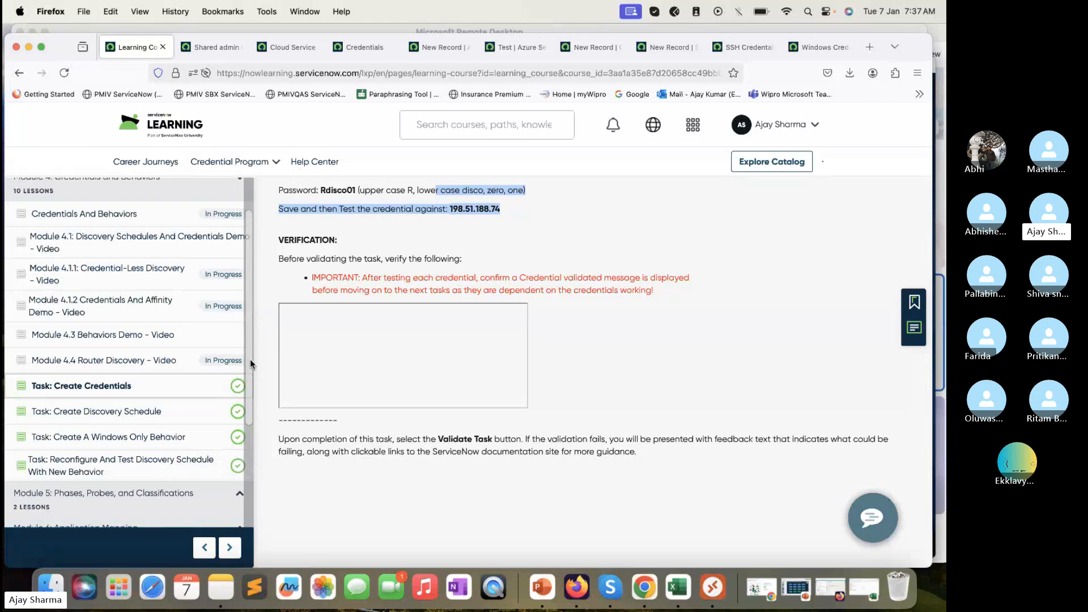
{"action": "scroll", "coordinate": [213, 265], "scroll_direction": "up", "scroll_amount": 2}
Collapse Modules 4 and 3, then expand and collapse Modules 1, 2 and 3 in turn
{"action": "left_click", "coordinate": [213, 265]}
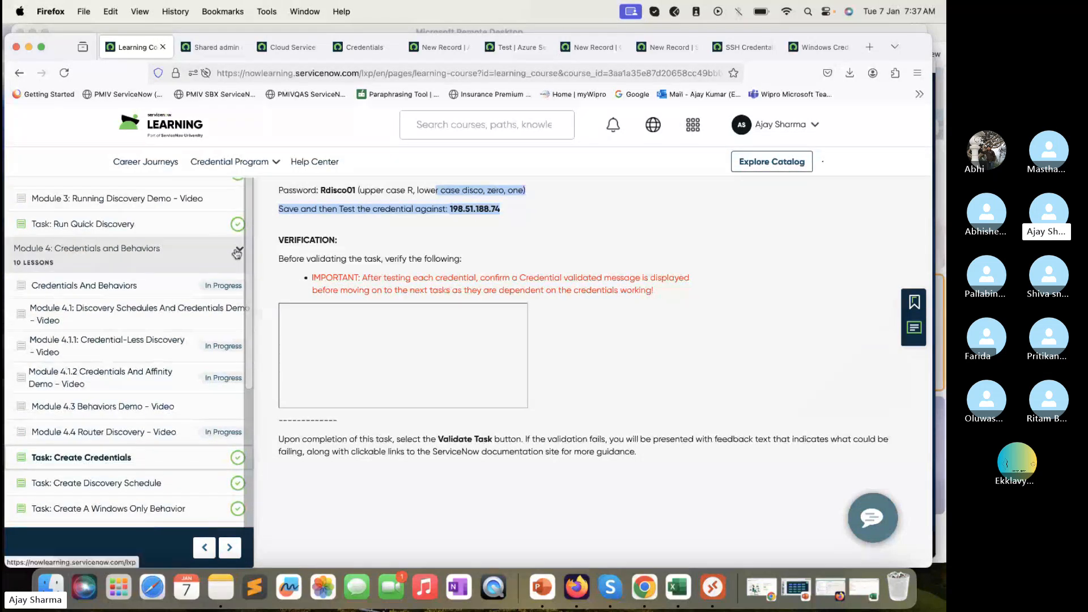
{"action": "scroll", "coordinate": [220, 318], "scroll_direction": "up", "scroll_amount": 2}
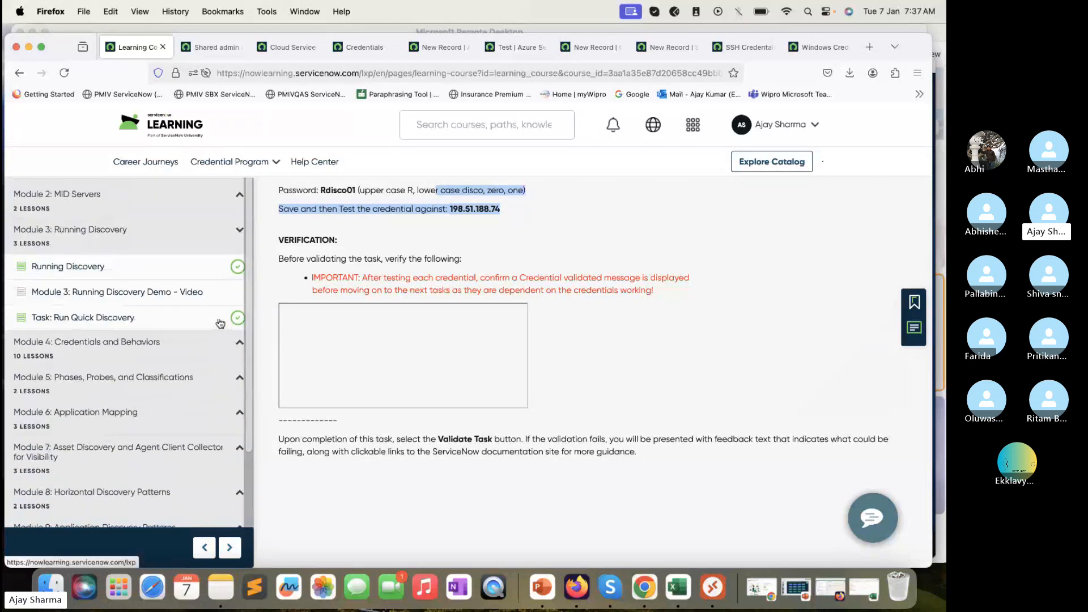
{"action": "left_click", "coordinate": [235, 244]}
{"action": "scroll", "coordinate": [238, 243], "scroll_direction": "up", "scroll_amount": 2}
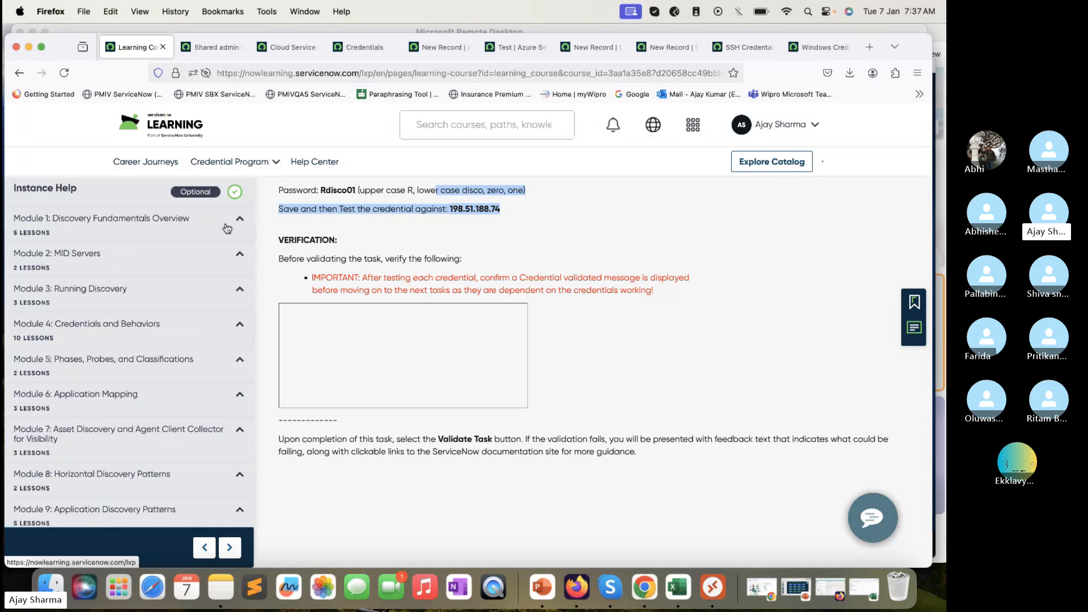
{"action": "scroll", "coordinate": [196, 196], "scroll_direction": "up", "scroll_amount": 1}
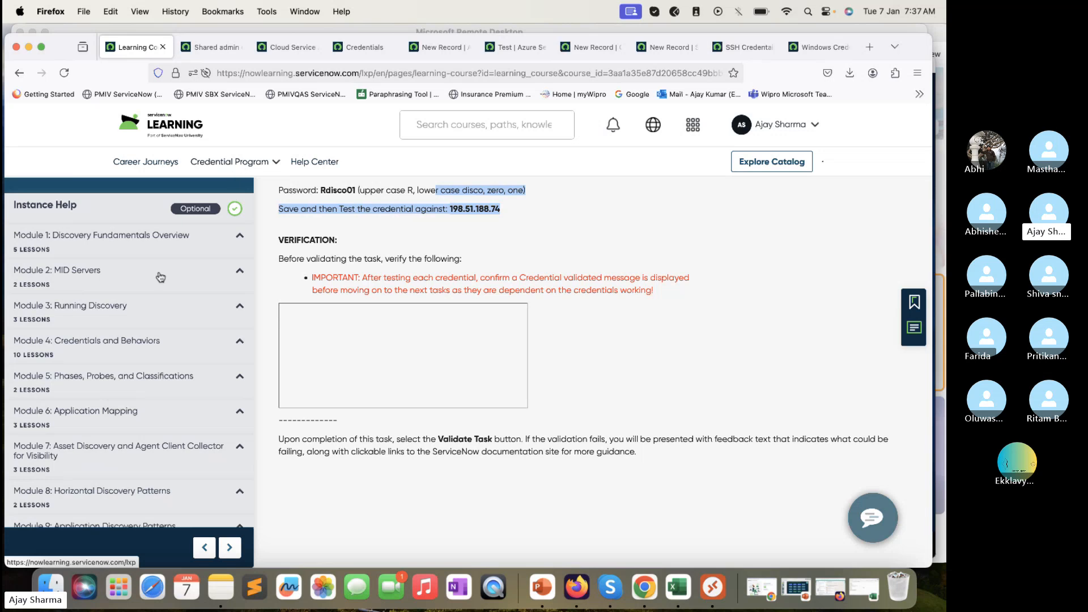
{"action": "left_click", "coordinate": [226, 239]}
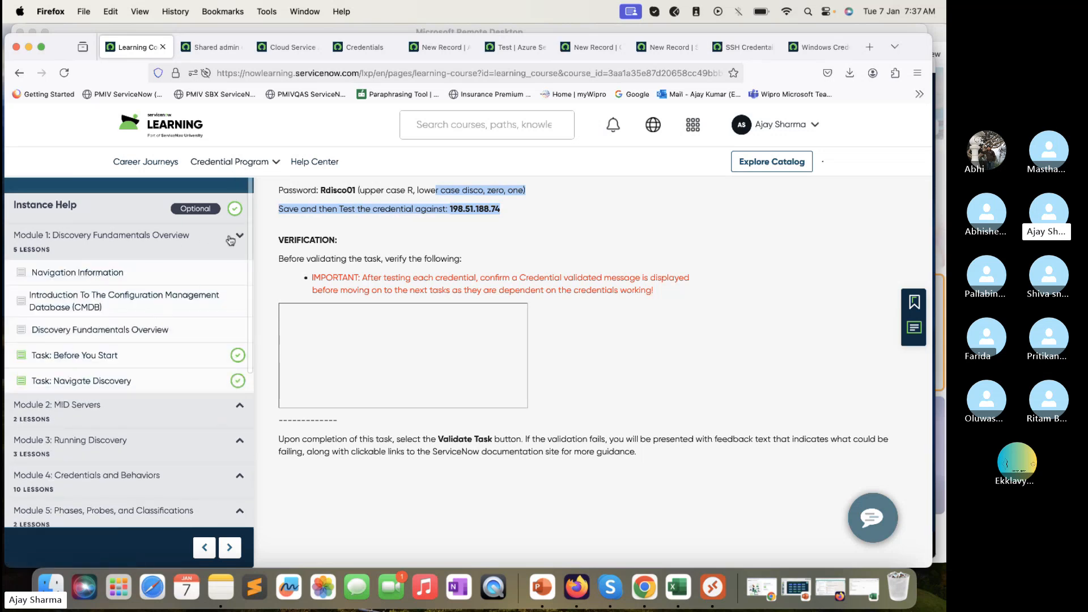
{"action": "left_click", "coordinate": [240, 239]}
{"action": "left_click", "coordinate": [171, 272]}
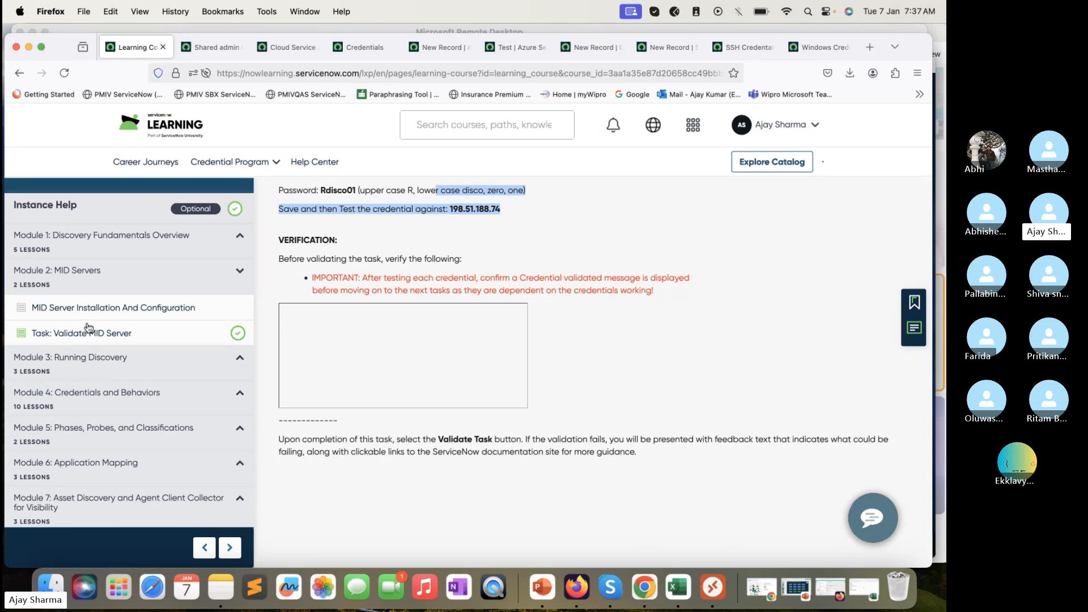
{"action": "left_click", "coordinate": [237, 271]}
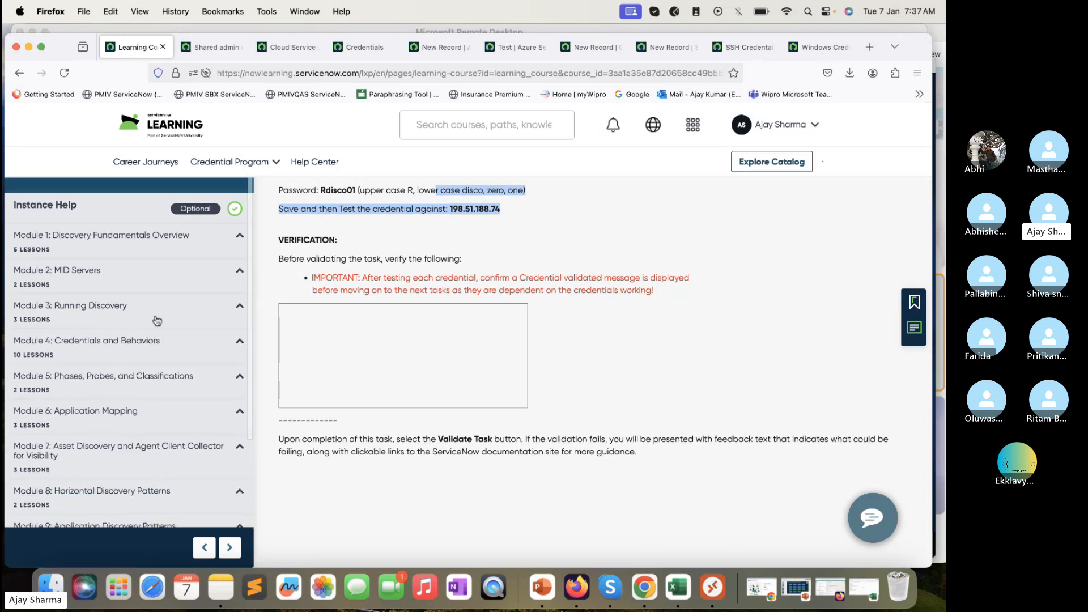
{"action": "left_click", "coordinate": [155, 312]}
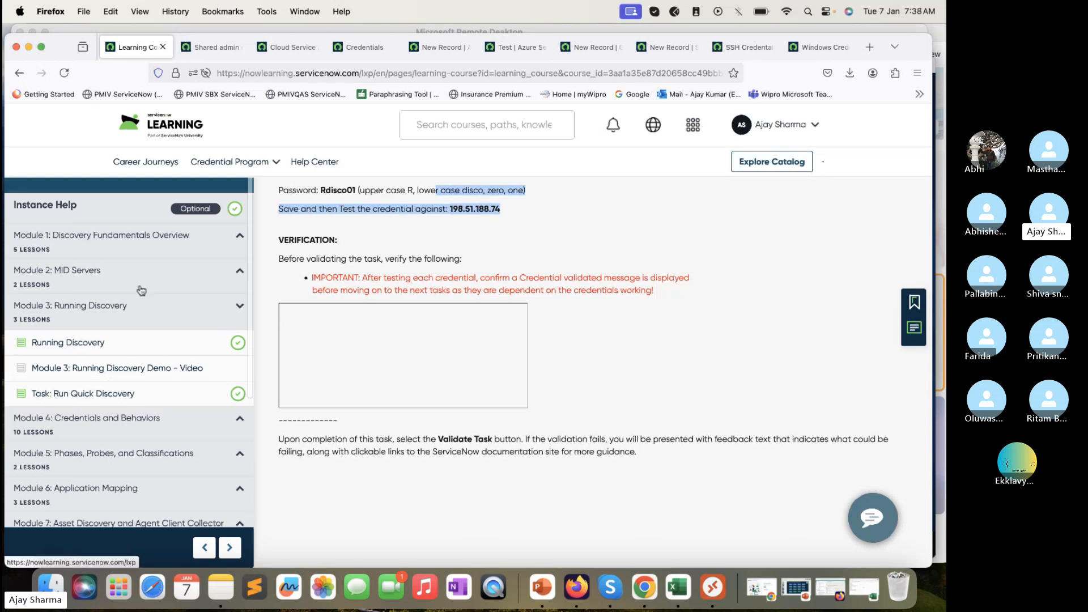
{"action": "left_click", "coordinate": [232, 307]}
Re-expand Module 4 to review its lessons, collapse it, and switch to the Skype call
{"action": "left_click", "coordinate": [136, 354]}
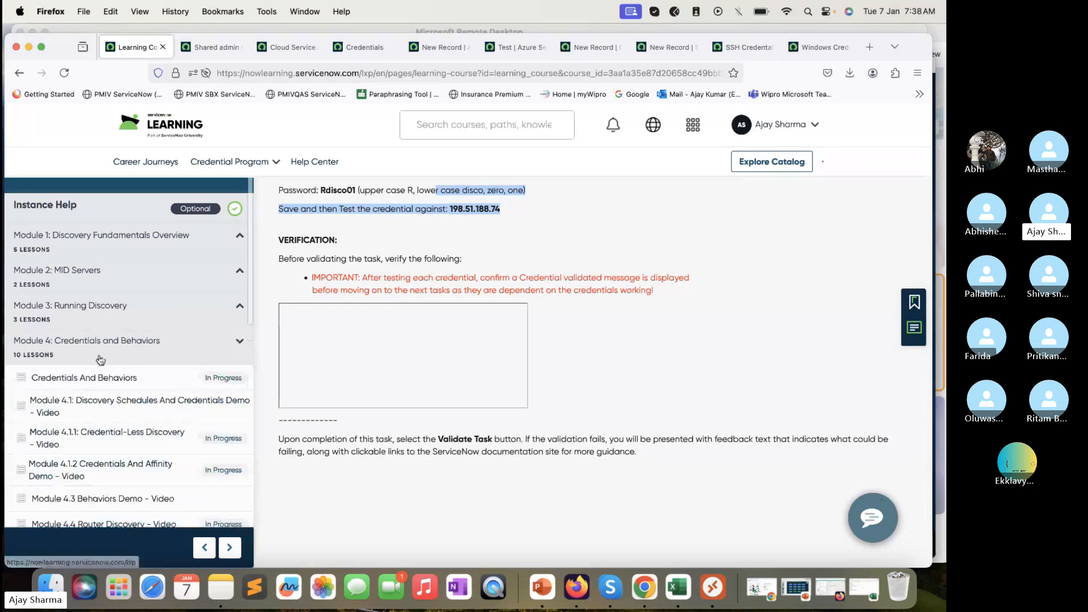
{"action": "scroll", "coordinate": [102, 418], "scroll_direction": "down", "scroll_amount": 2}
{"action": "scroll", "coordinate": [102, 418], "scroll_direction": "down", "scroll_amount": 1}
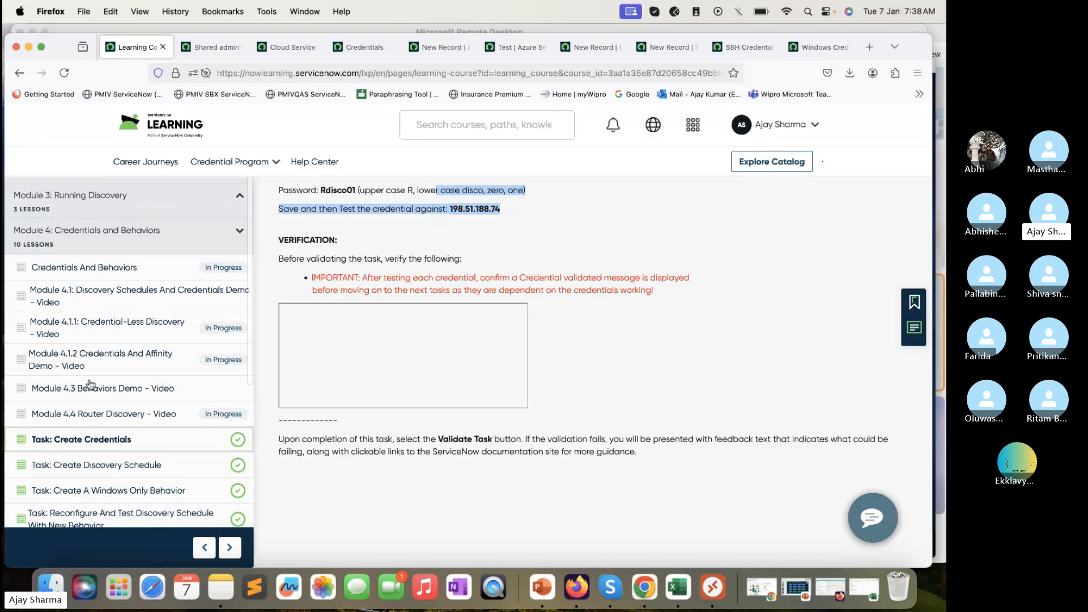
{"action": "left_click", "coordinate": [240, 232]}
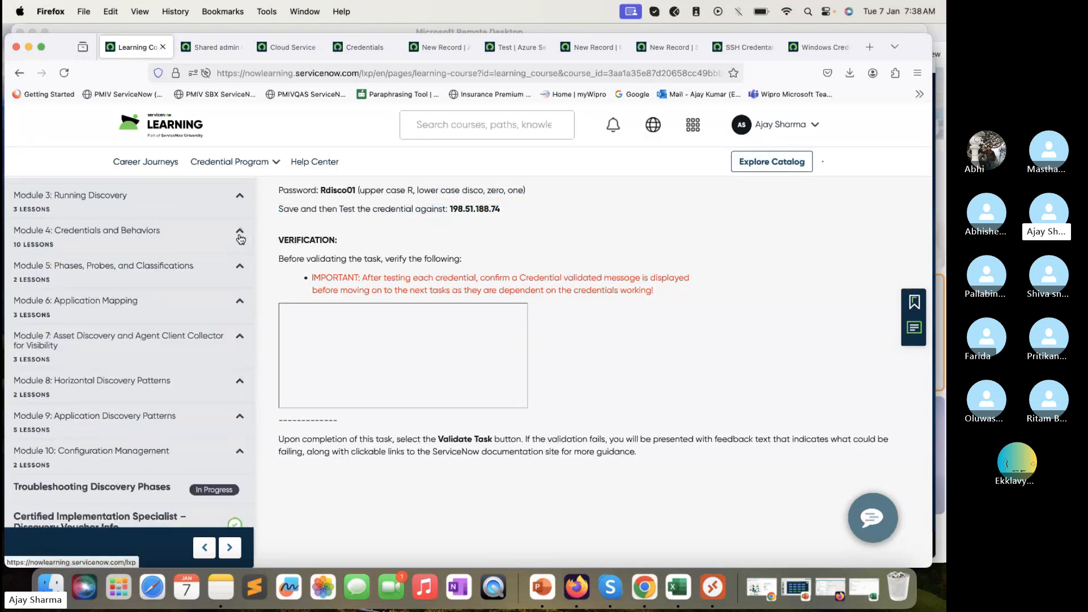
{"action": "left_click", "coordinate": [239, 233]}
{"action": "scroll", "coordinate": [173, 403], "scroll_direction": "down", "scroll_amount": 3}
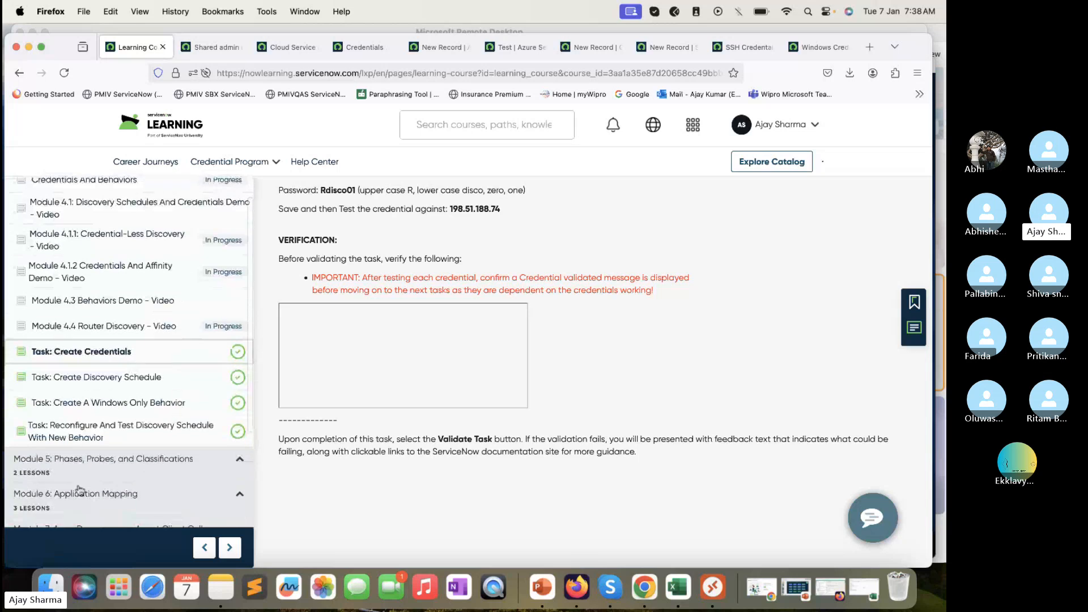
{"action": "scroll", "coordinate": [182, 352], "scroll_direction": "up", "scroll_amount": 3}
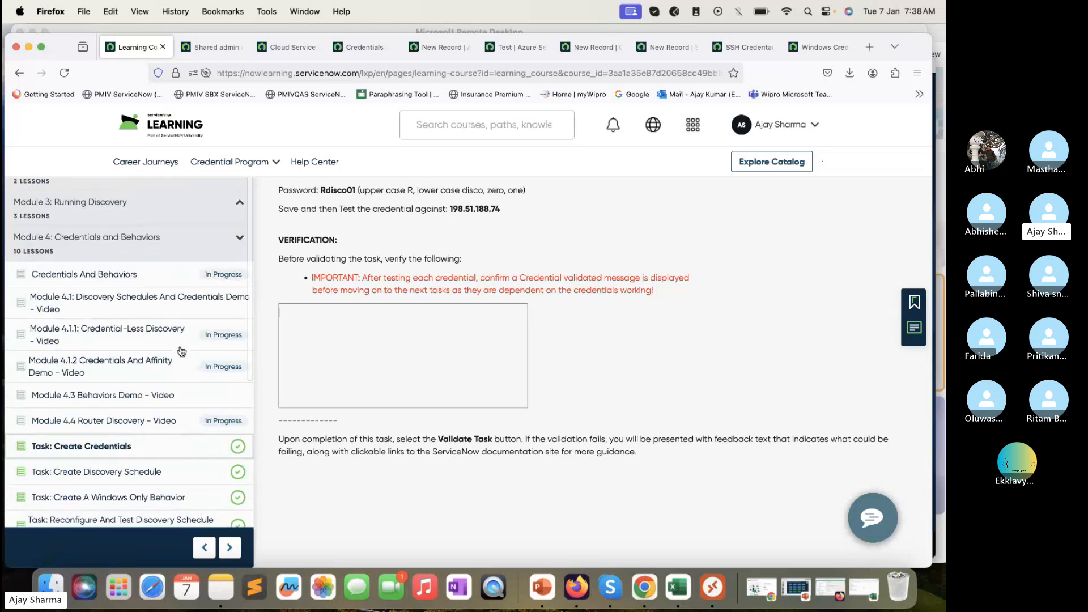
{"action": "left_click", "coordinate": [237, 245]}
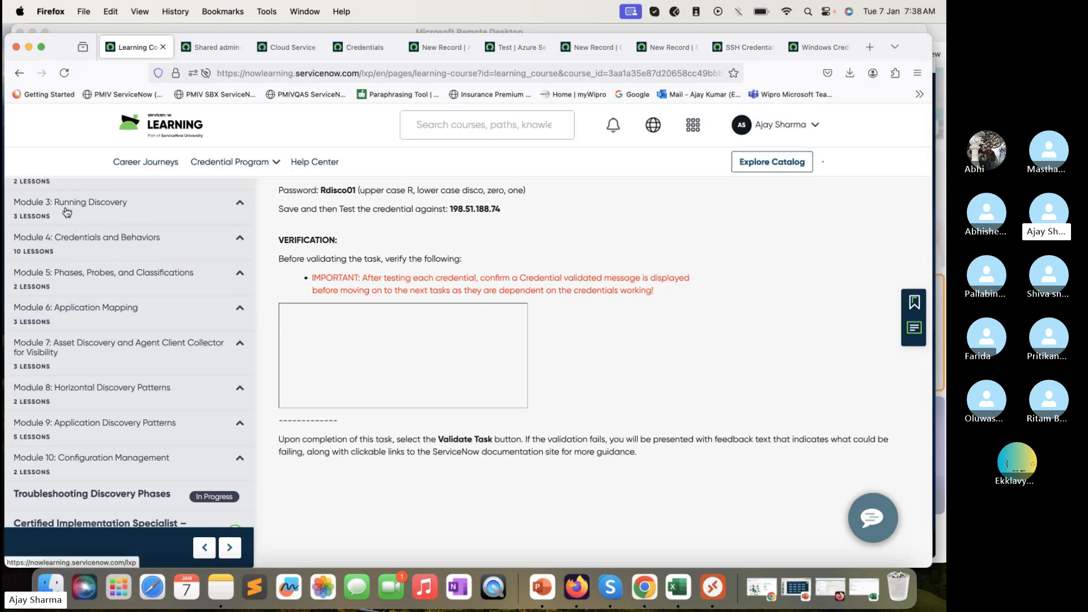
{"action": "scroll", "coordinate": [230, 253], "scroll_direction": "up", "scroll_amount": 3}
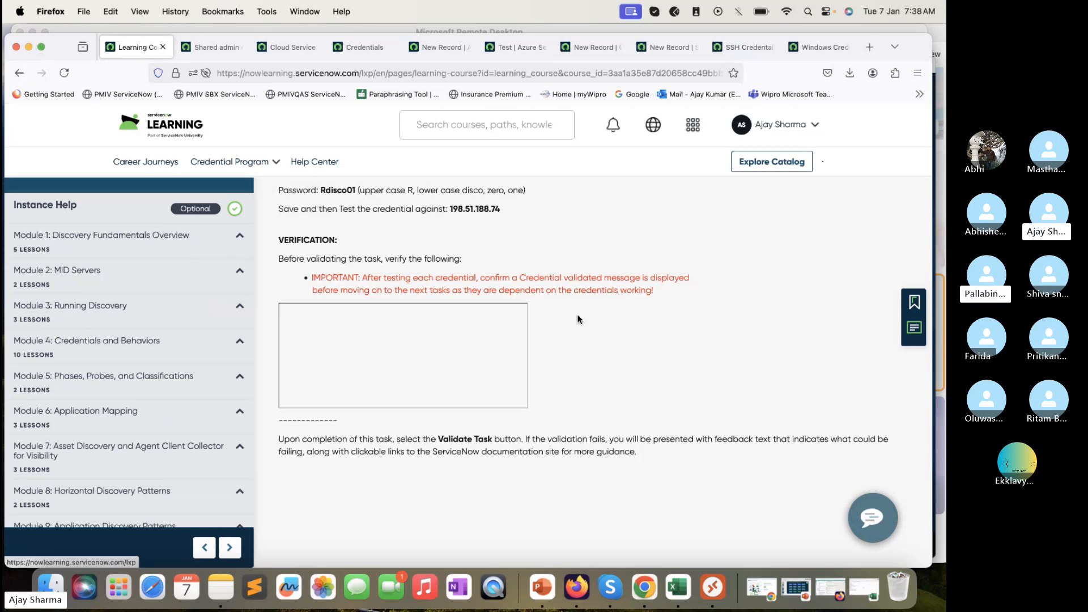
{"action": "left_click", "coordinate": [798, 487]}
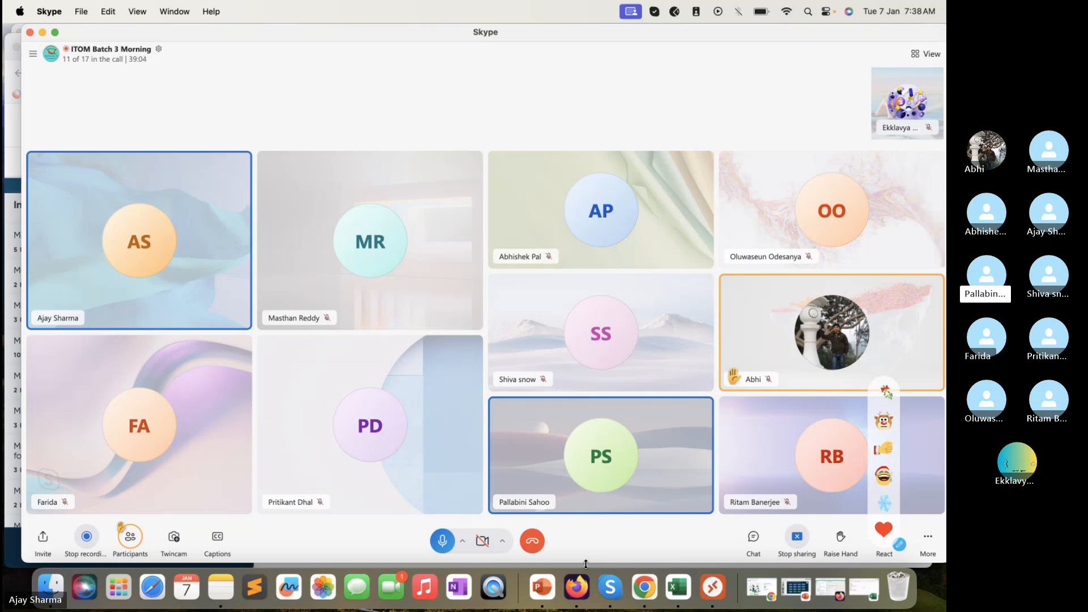
Shorten the Skype call window slightly and bring the ServiceNow Learning course page back to front
{"action": "left_click_drag", "start_coordinate": [586, 562], "coordinate": [588, 551]}
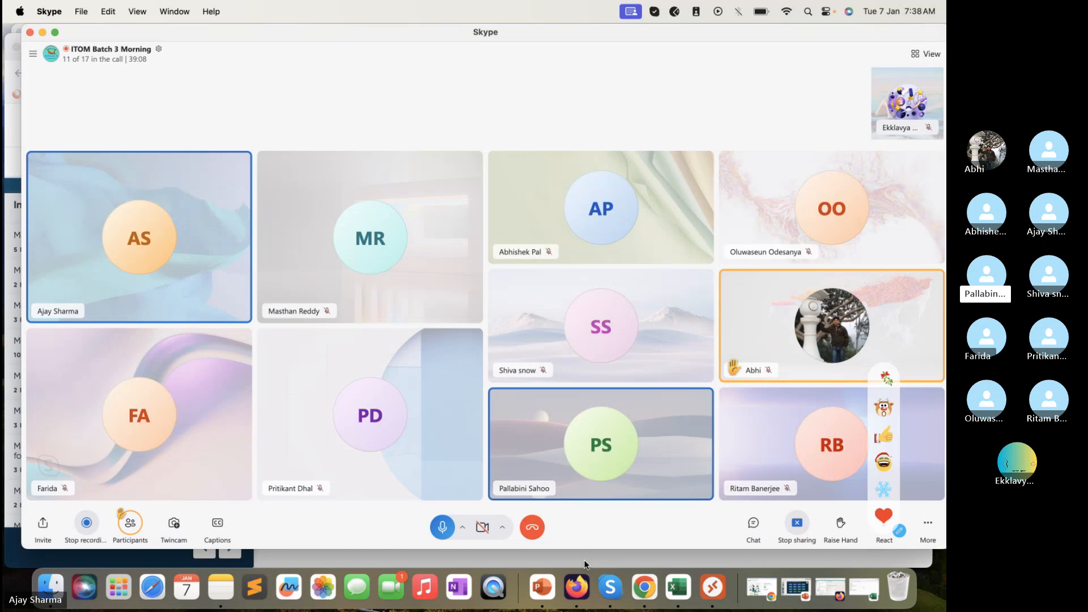
{"action": "left_click", "coordinate": [587, 558]}
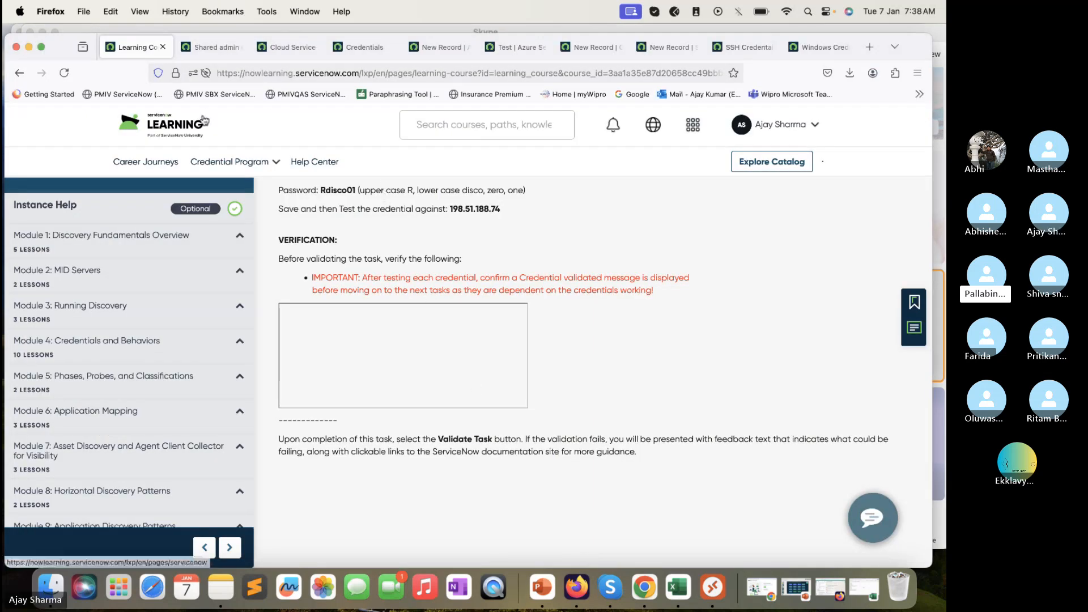
Minimise Firefox so the 'ITOM Batch 3 Morning' Skype call is visible
{"action": "left_click", "coordinate": [28, 48]}
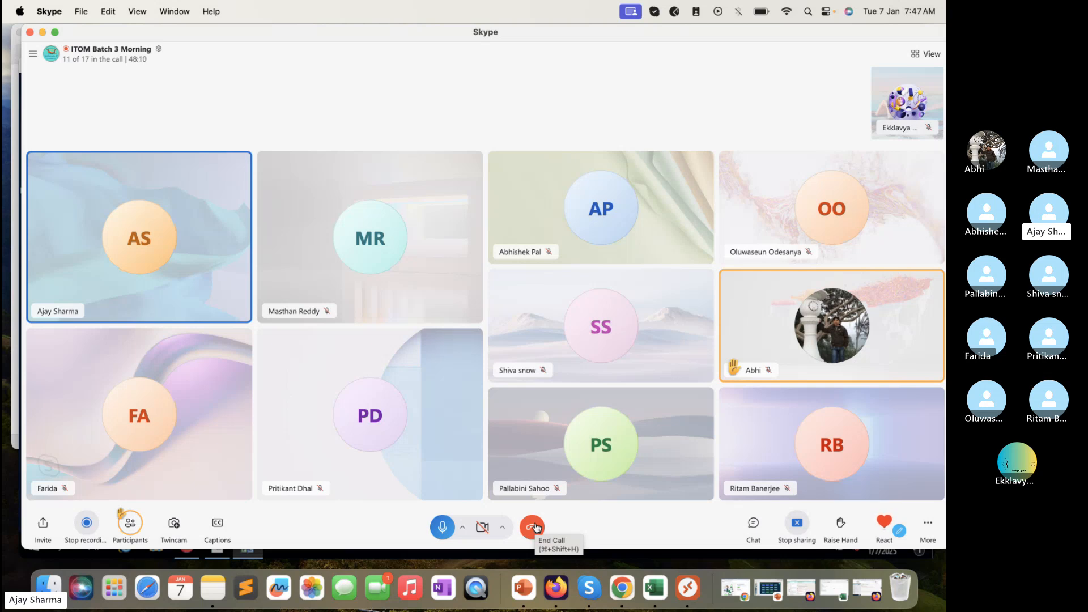
Leave the full-screen remote session and minimise the Skype and Remote Desktop windows to reveal the desktop
{"action": "left_click", "coordinate": [19, 552]}
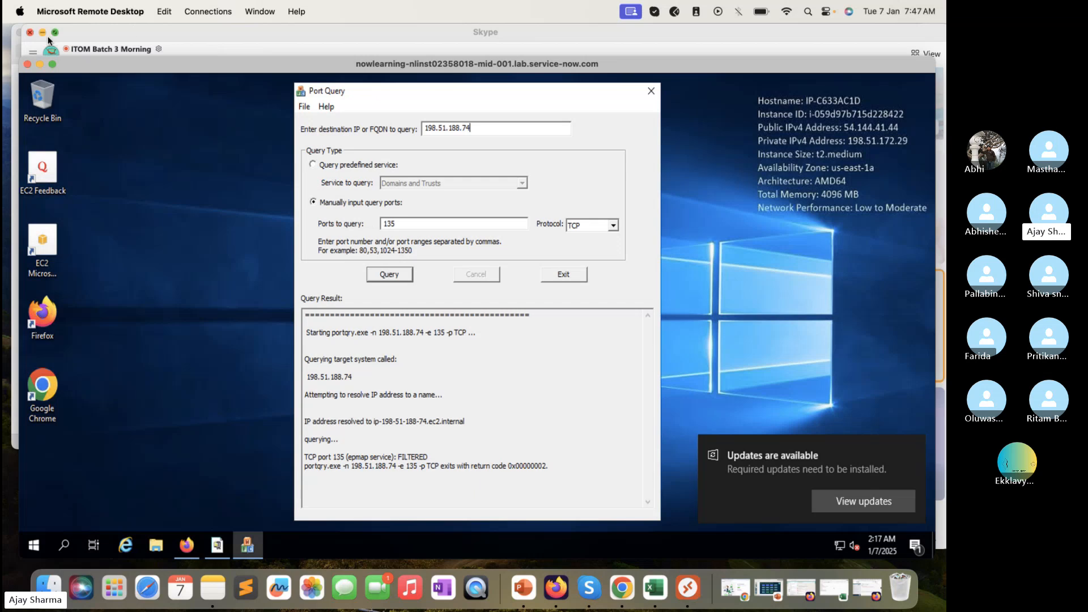
{"action": "left_click", "coordinate": [39, 63]}
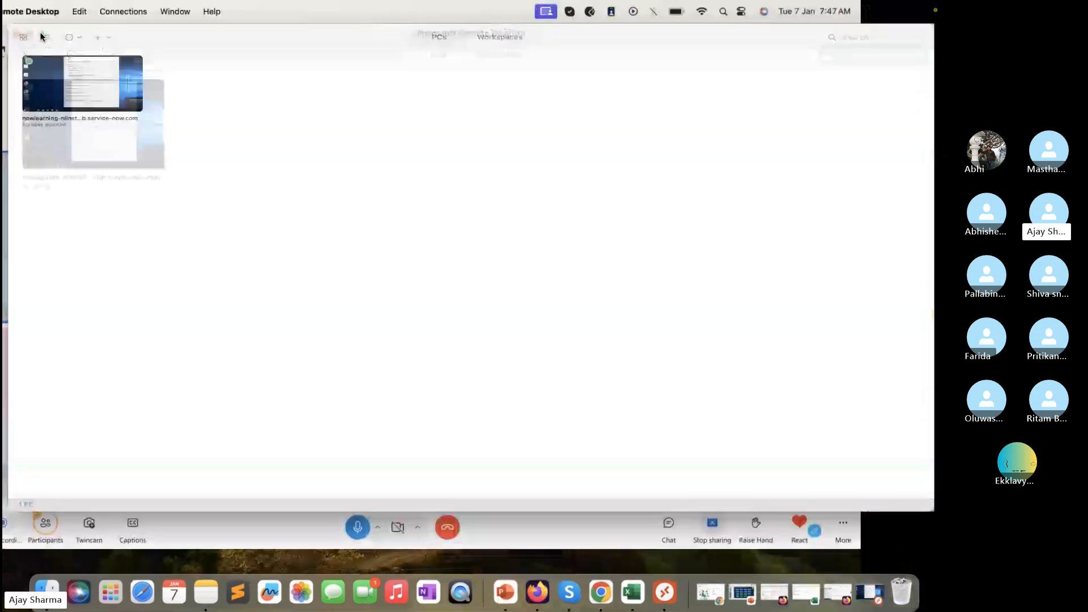
{"action": "left_click", "coordinate": [36, 32]}
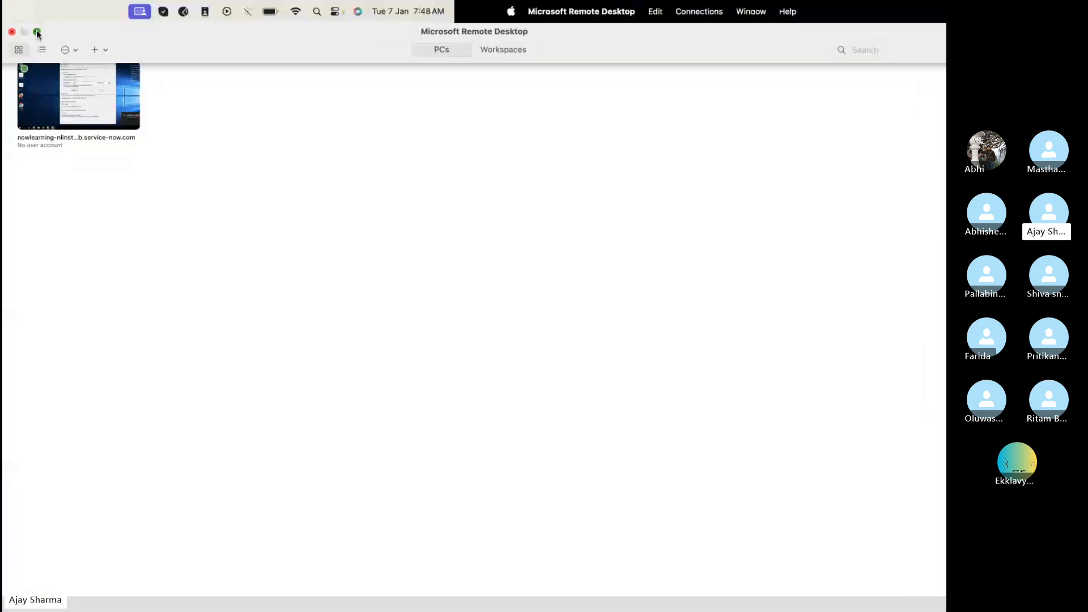
{"action": "left_click", "coordinate": [309, 545]}
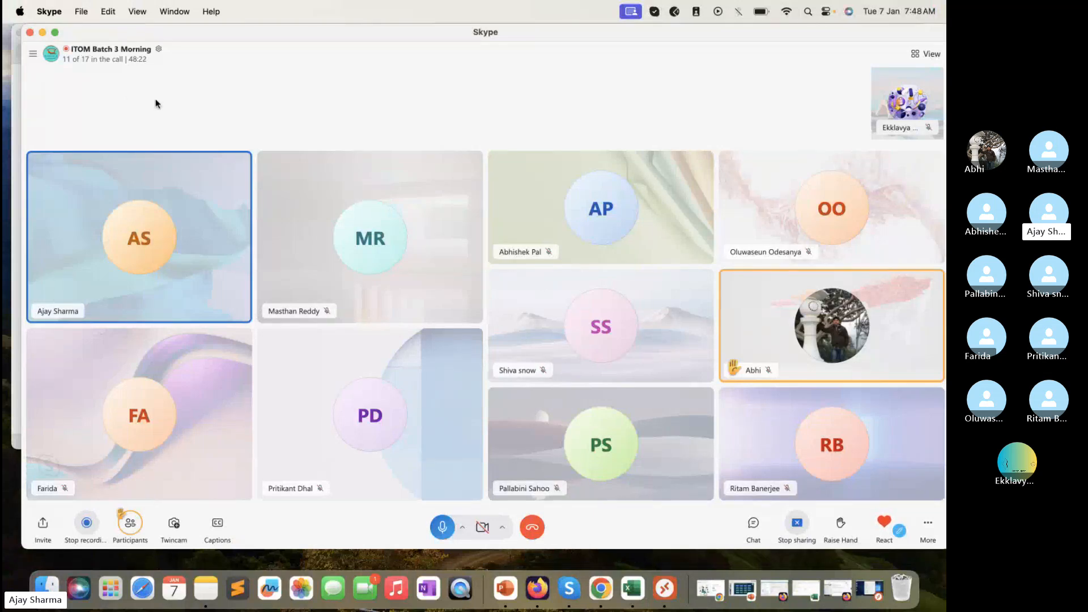
{"action": "left_click", "coordinate": [42, 32]}
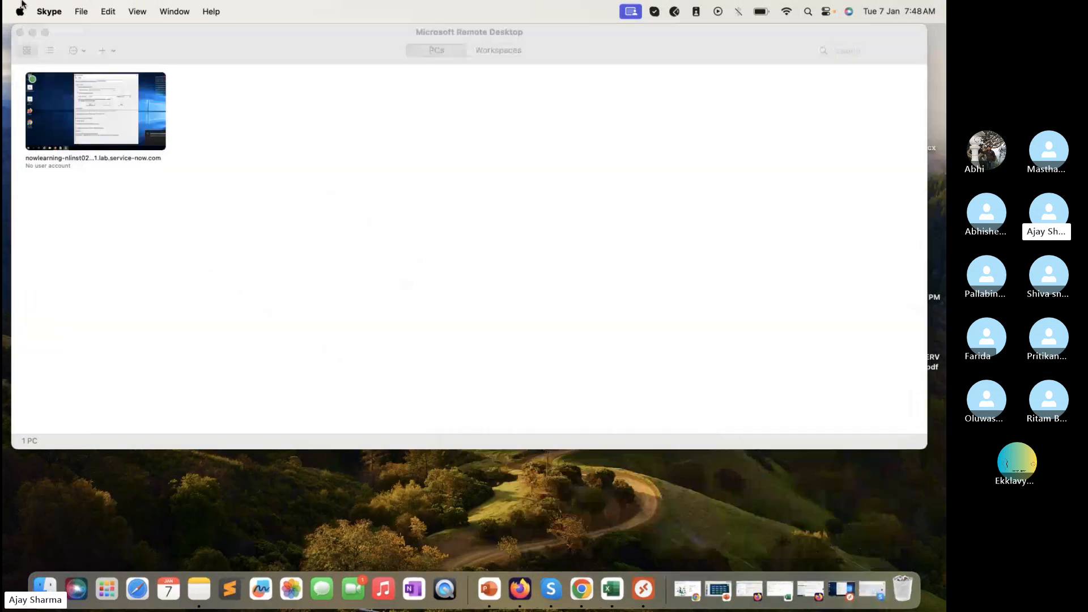
{"action": "left_click", "coordinate": [32, 32]}
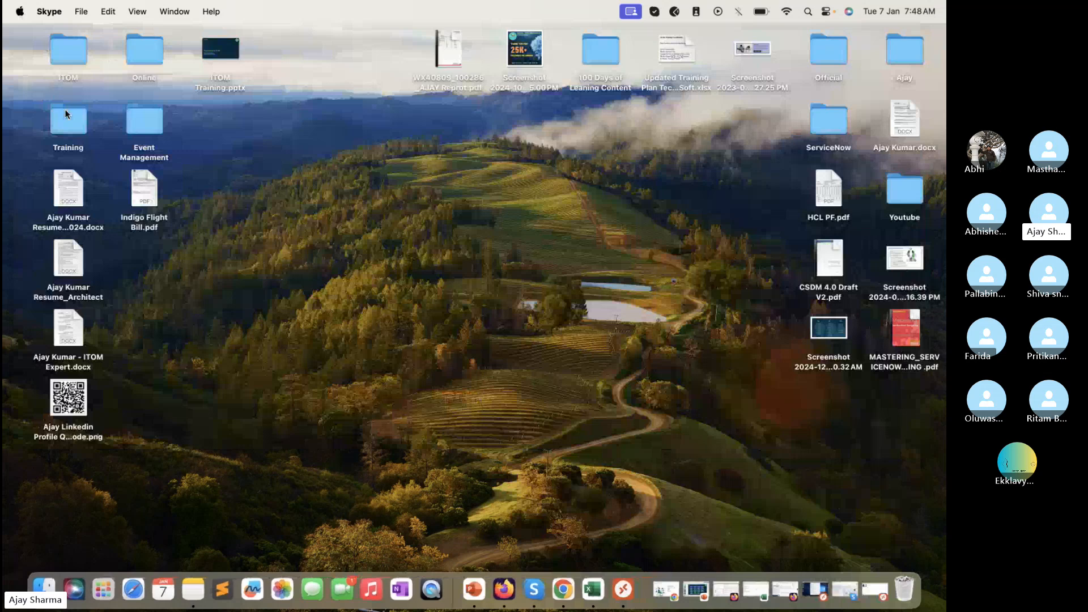
Browse the Training folder, widening it and peeking into ITOM Training Vedios, then close it
{"action": "double_click", "coordinate": [65, 112]}
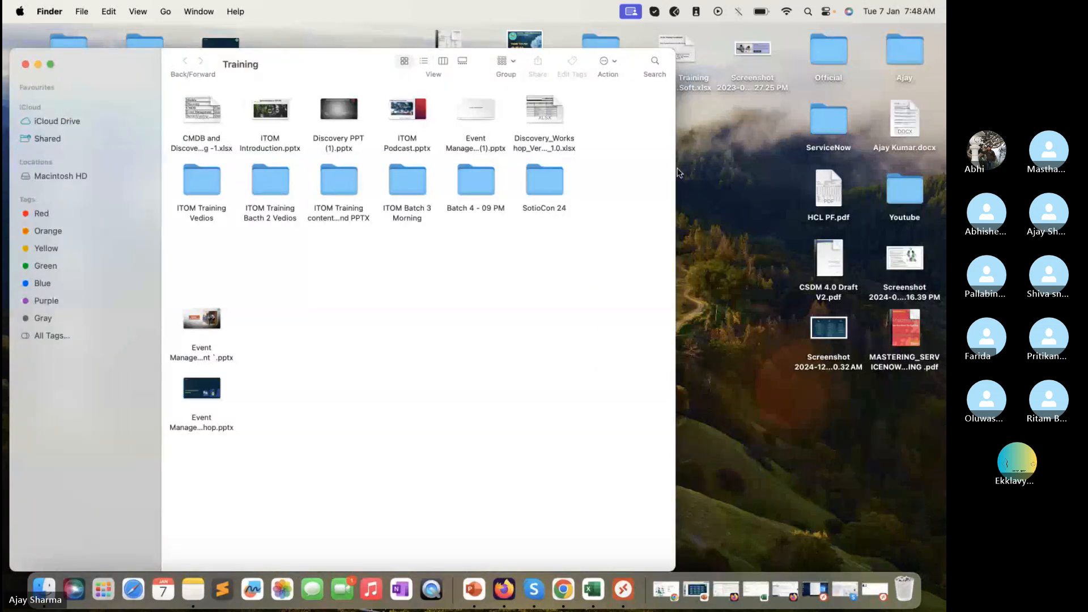
{"action": "left_click_drag", "start_coordinate": [675, 164], "coordinate": [916, 194]}
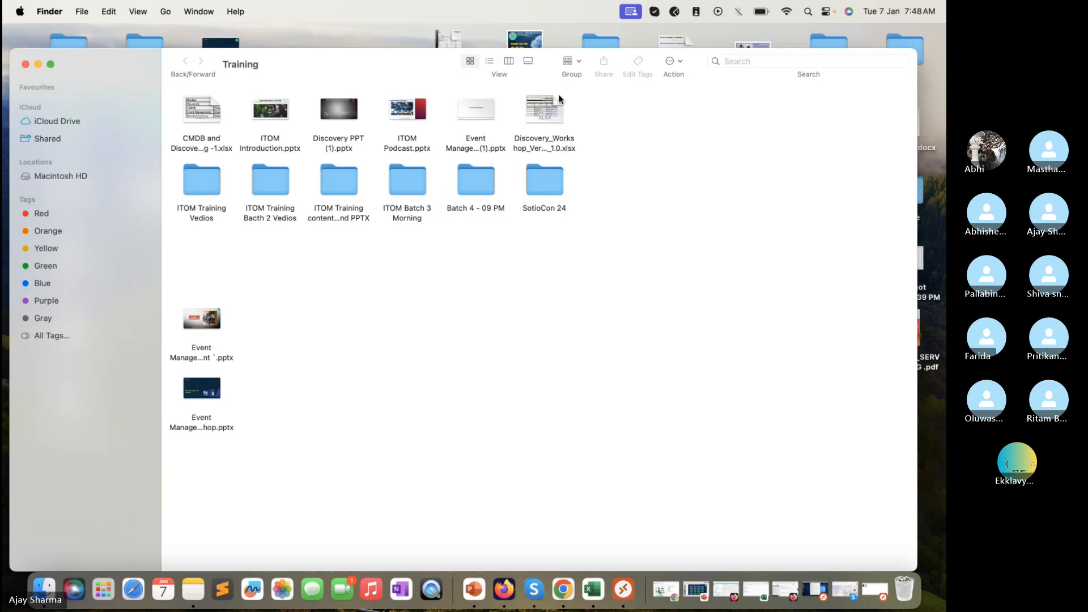
{"action": "double_click", "coordinate": [201, 176]}
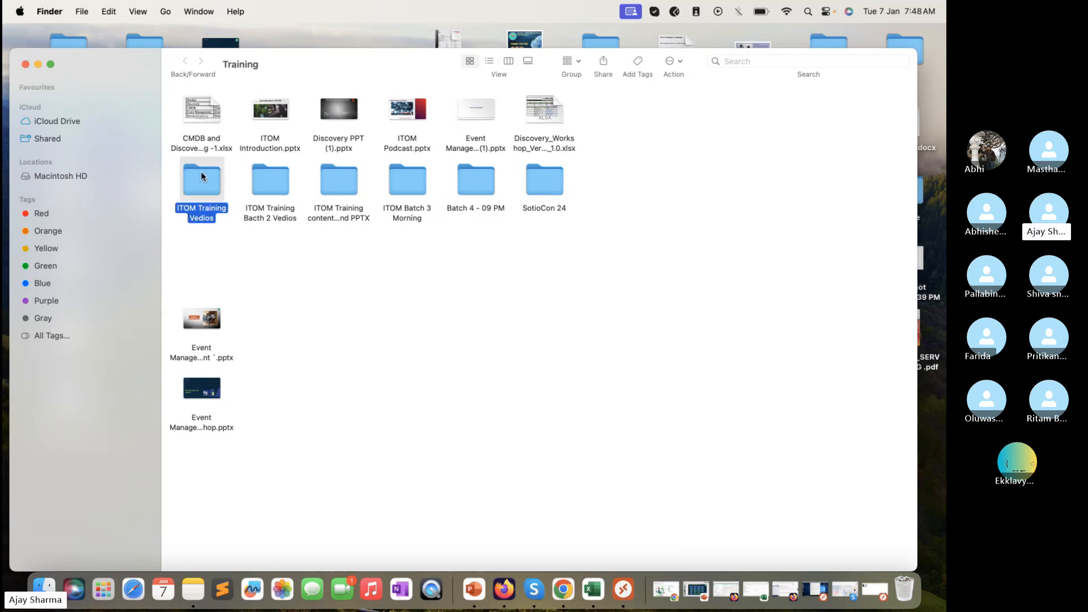
{"action": "left_click", "coordinate": [184, 61]}
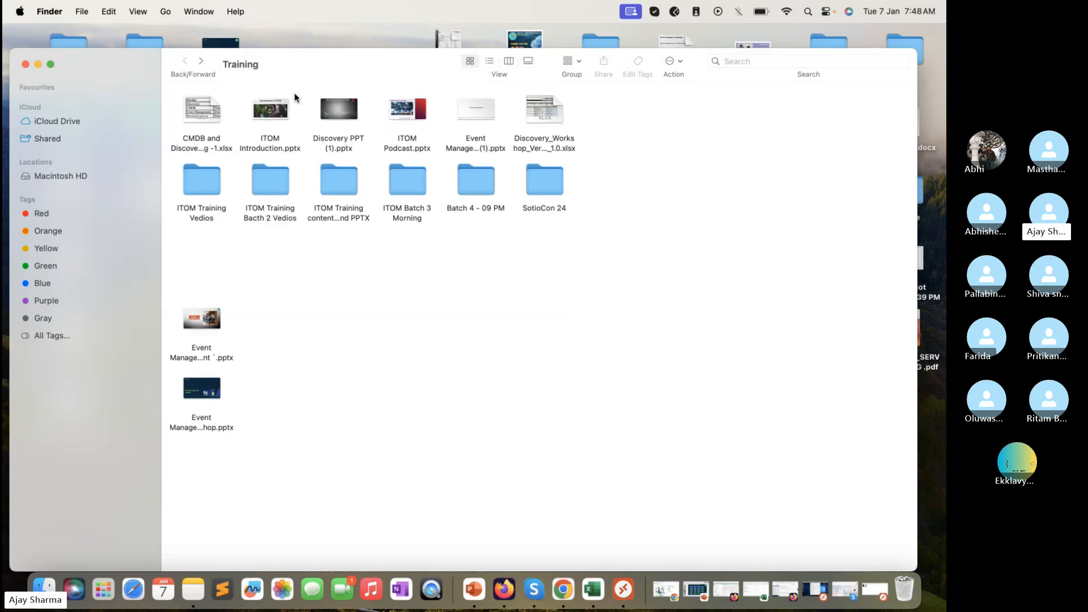
{"action": "left_click", "coordinate": [24, 64]}
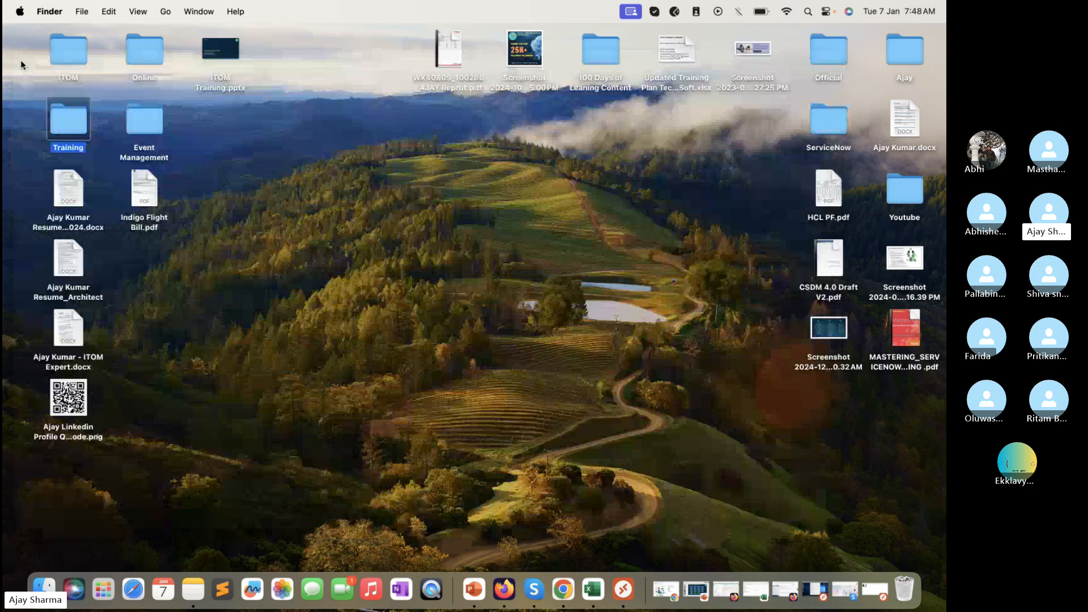
Open and widen the ITOM folder, close it, and restore the Skype call window
{"action": "double_click", "coordinate": [85, 44]}
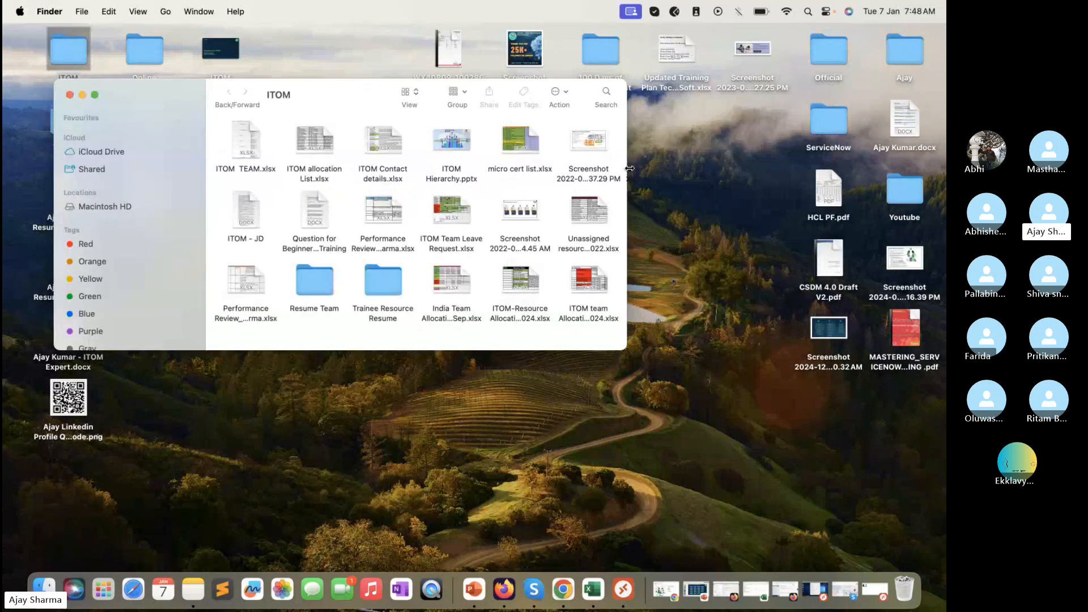
{"action": "left_click_drag", "start_coordinate": [627, 170], "coordinate": [890, 204]}
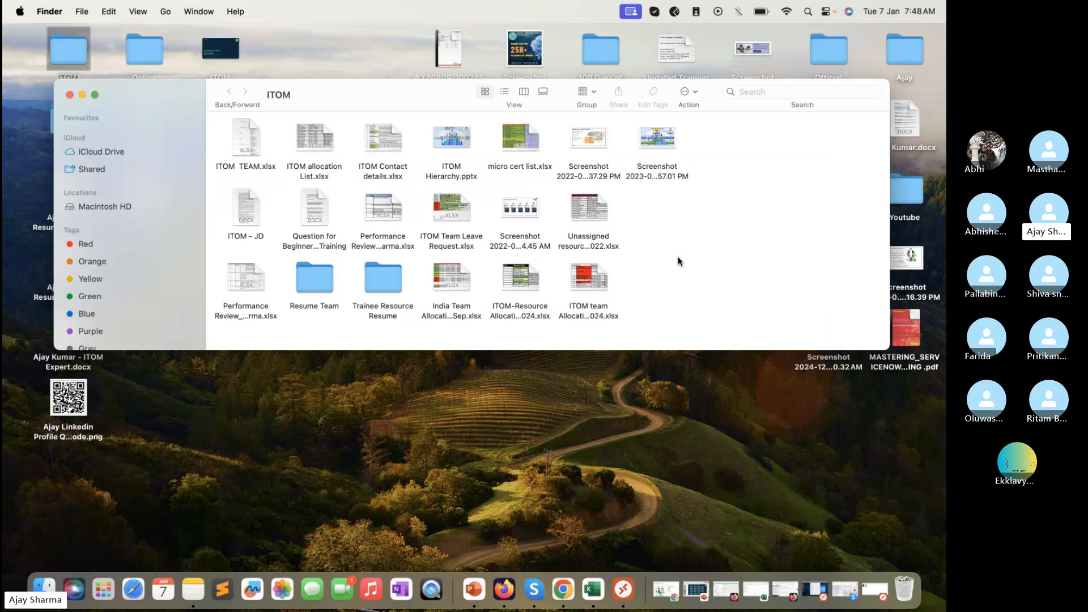
{"action": "left_click", "coordinate": [70, 95]}
{"action": "left_click", "coordinate": [846, 590]}
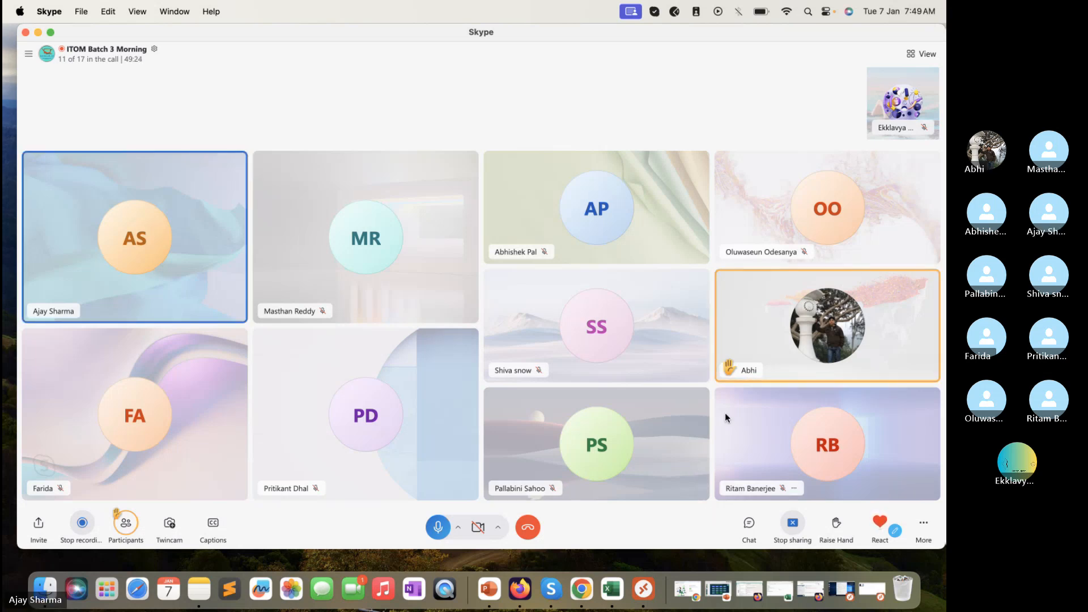
{"action": "left_click", "coordinate": [764, 371]}
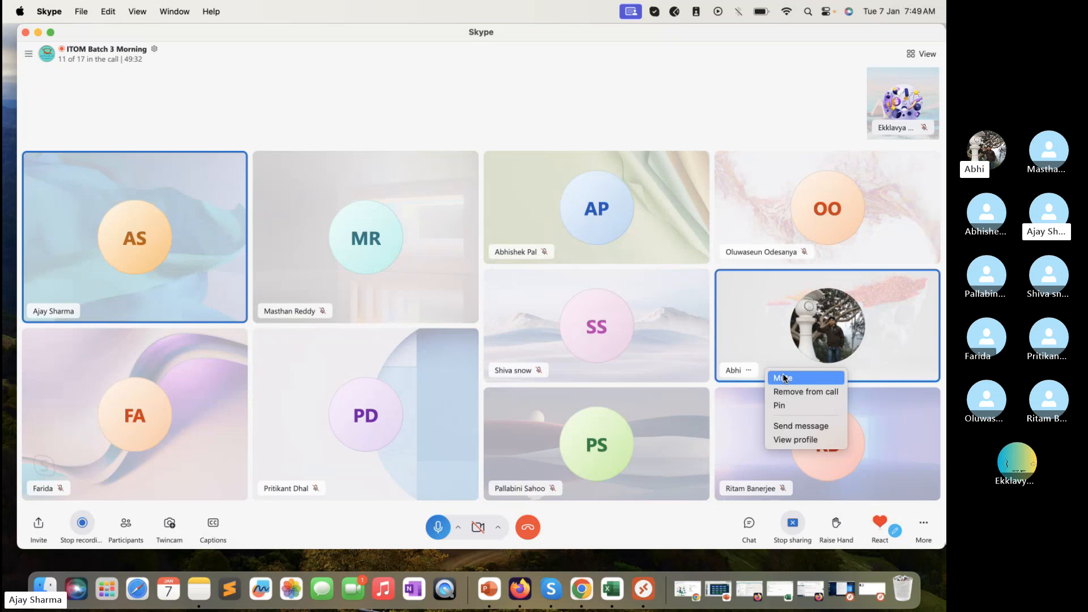
{"action": "left_click", "coordinate": [637, 517]}
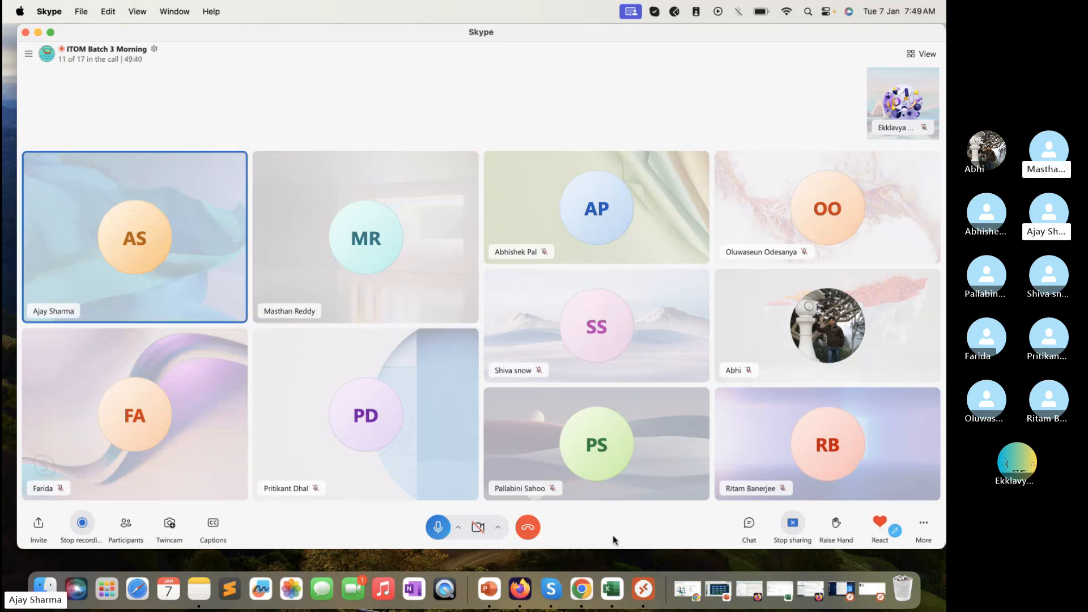
{"action": "left_click_drag", "start_coordinate": [614, 550], "coordinate": [614, 565]}
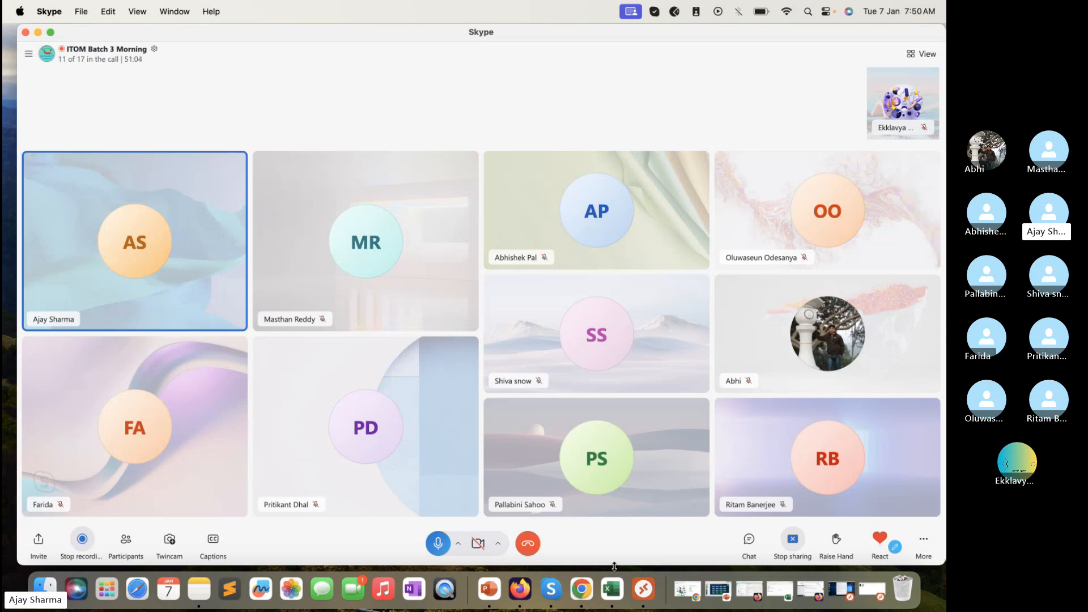
Restore the remote session, launch an ordinary Command Prompt from a cmd search, then close it
{"action": "left_click", "coordinate": [850, 588]}
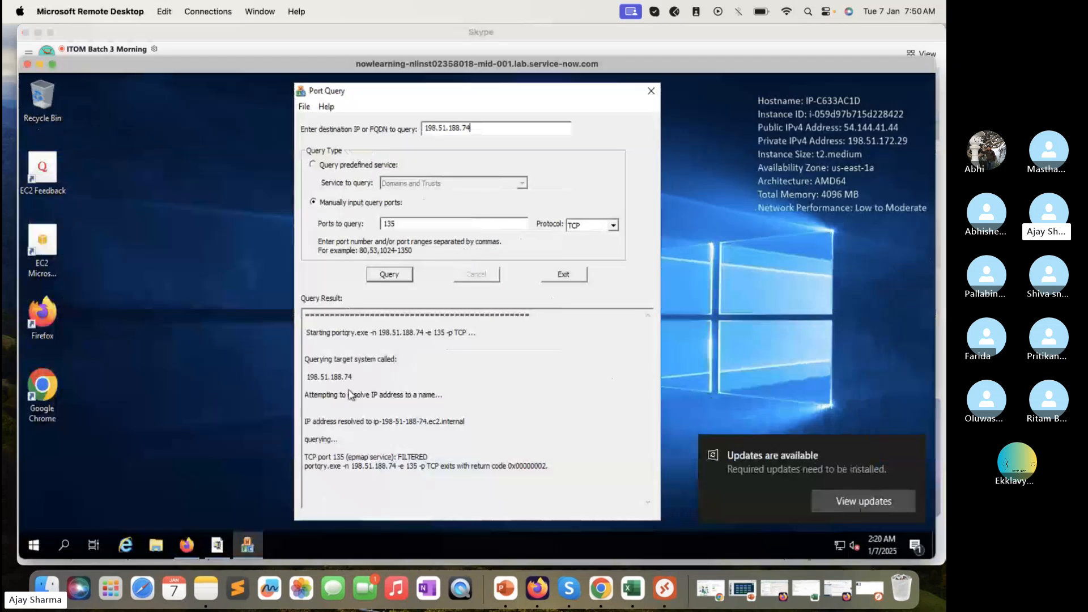
{"action": "left_click", "coordinate": [36, 548]}
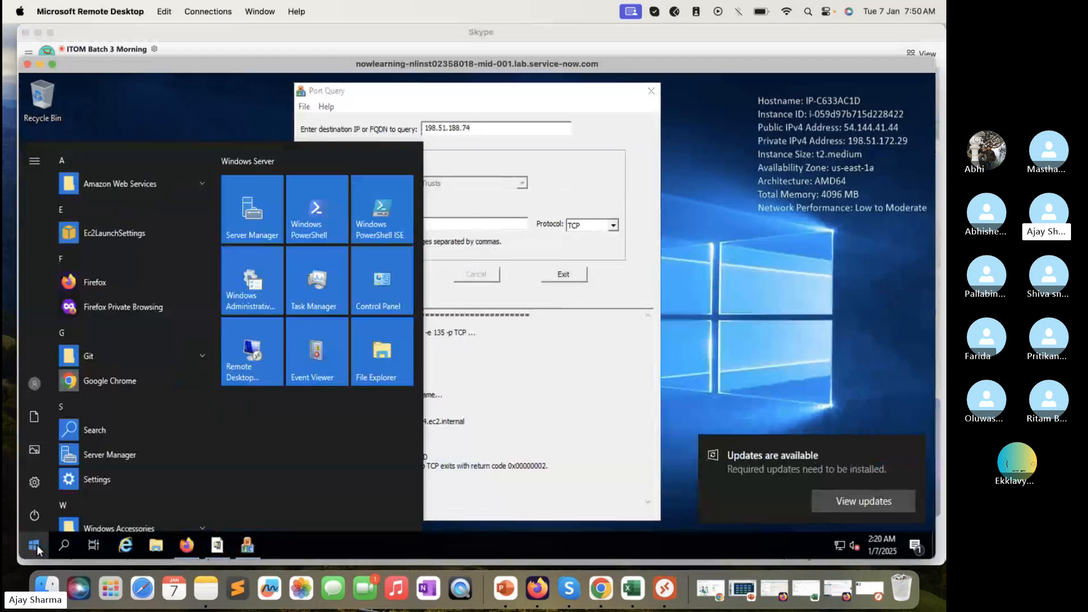
{"action": "type", "text": "cmd"}
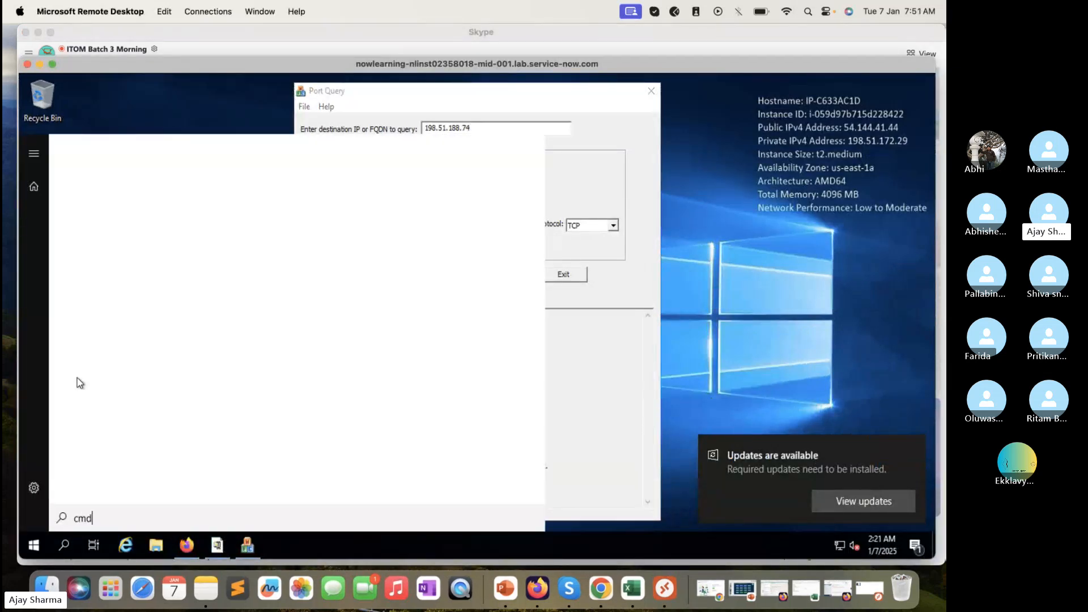
{"action": "key", "text": "Return"}
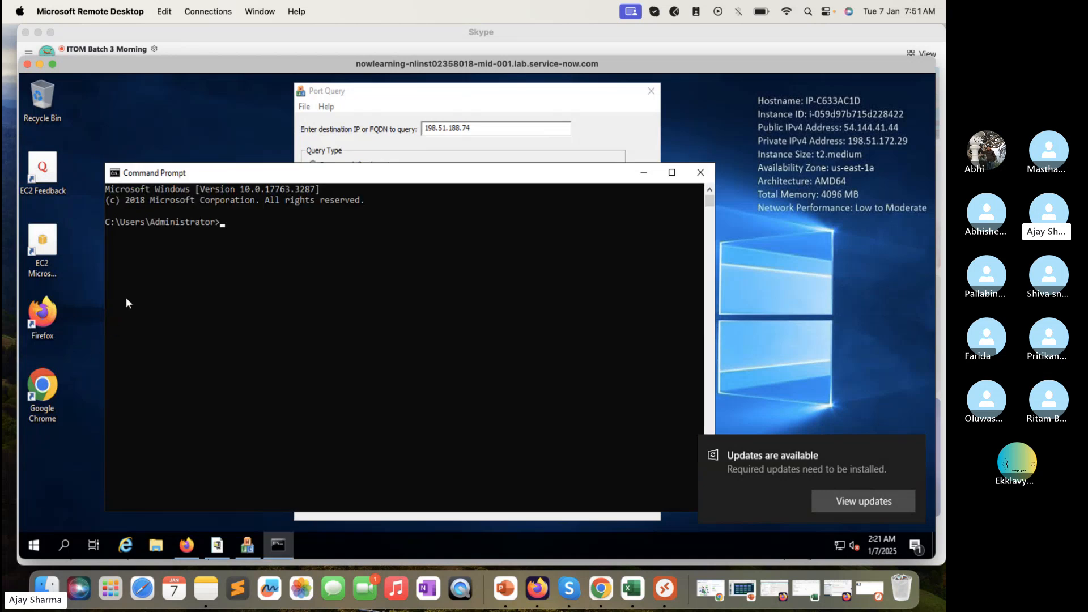
{"action": "key", "text": "alt+F4"}
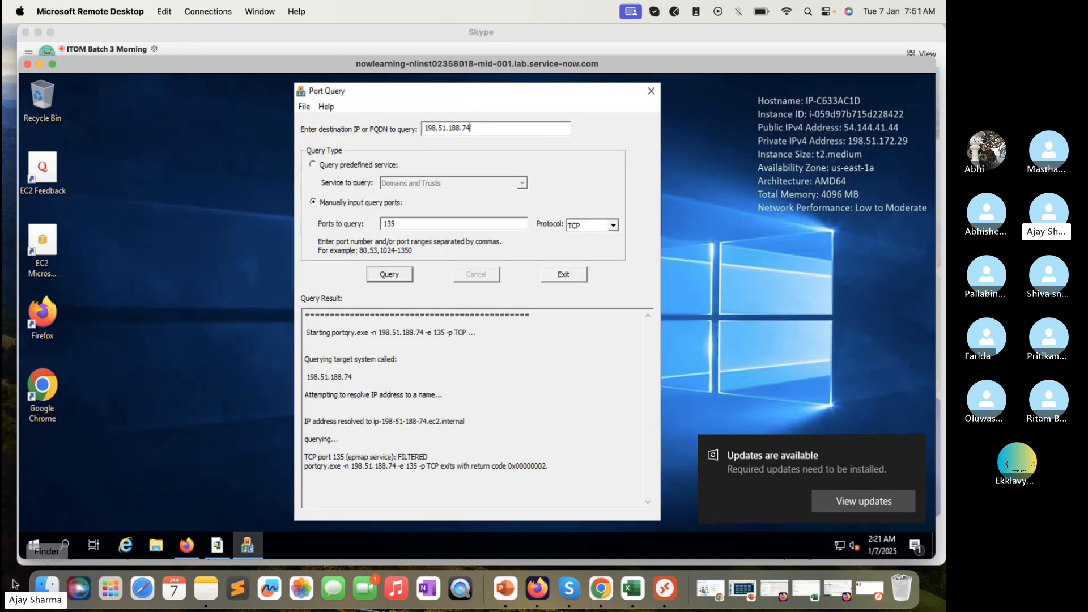
Search cmd again and run Command Prompt as administrator
{"action": "left_click", "coordinate": [35, 545]}
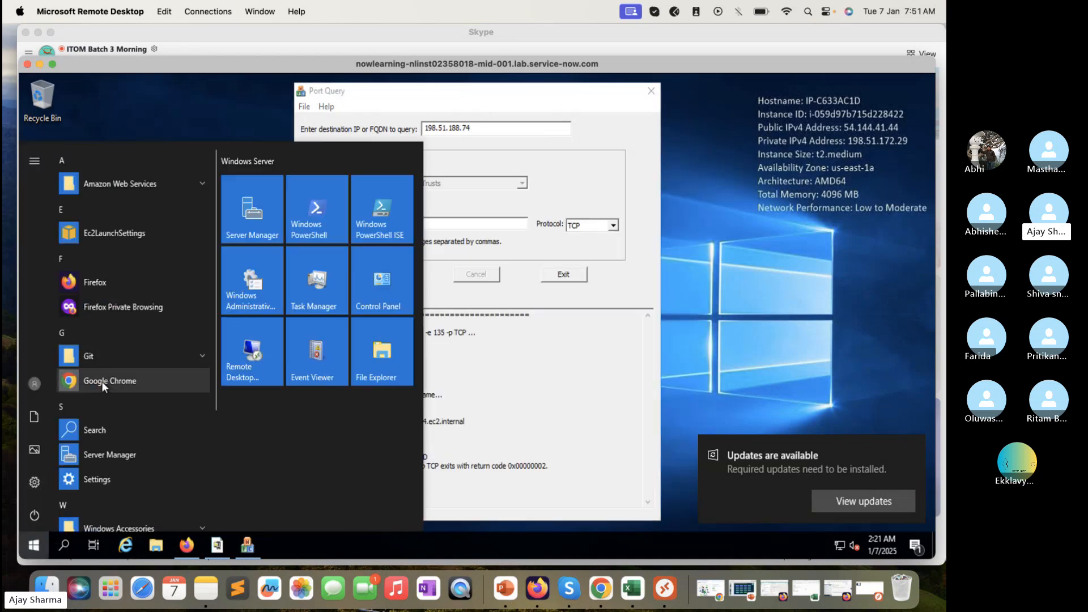
{"action": "type", "text": "cmd"}
{"action": "right_click", "coordinate": [151, 213]}
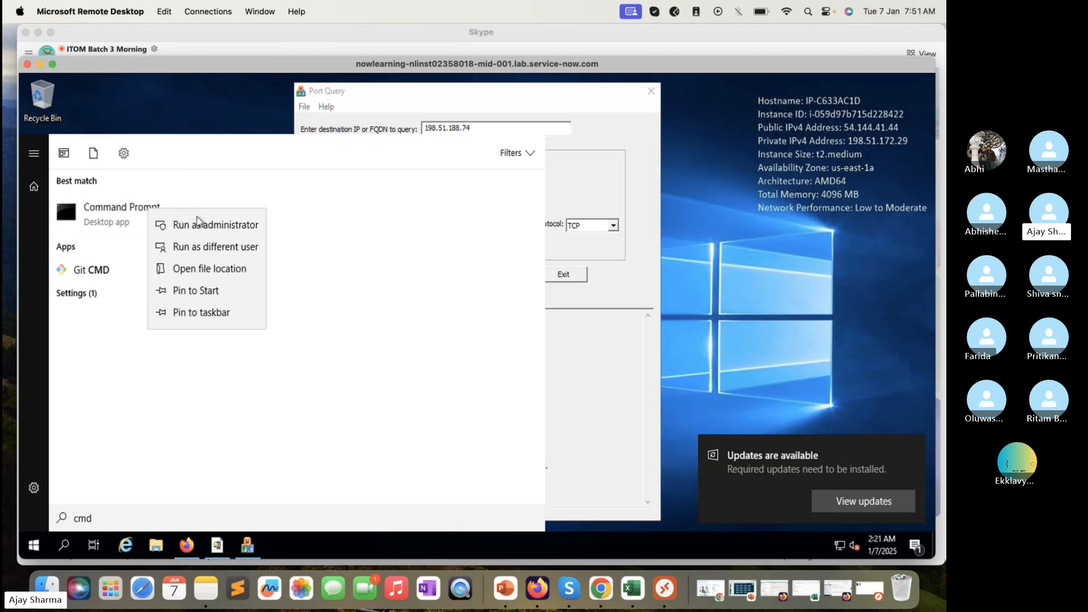
{"action": "left_click", "coordinate": [199, 225]}
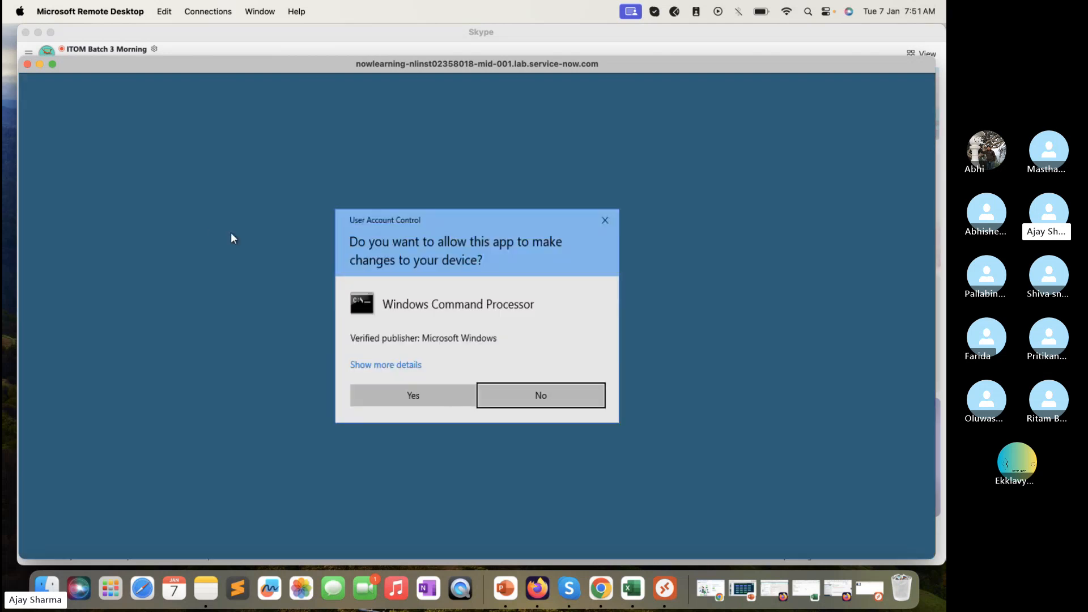
Approve the UAC prompt and run 'telnet 198.51.188.74 22' in the admin Command Prompt
{"action": "left_click", "coordinate": [443, 391]}
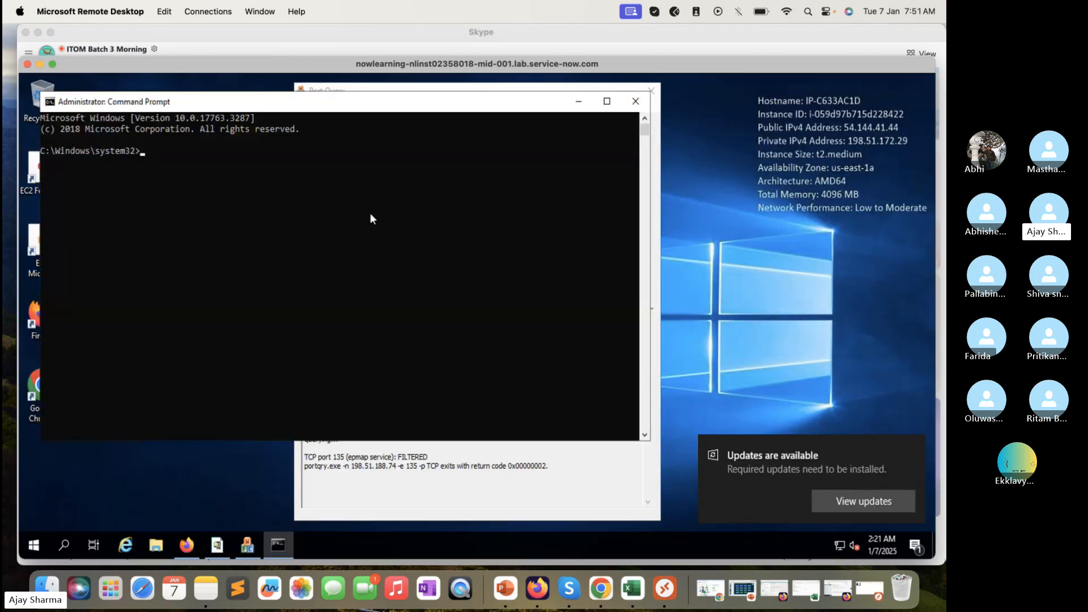
{"action": "type", "text": "telnet"}
{"action": "left_click_drag", "start_coordinate": [510, 109], "coordinate": [512, 191]}
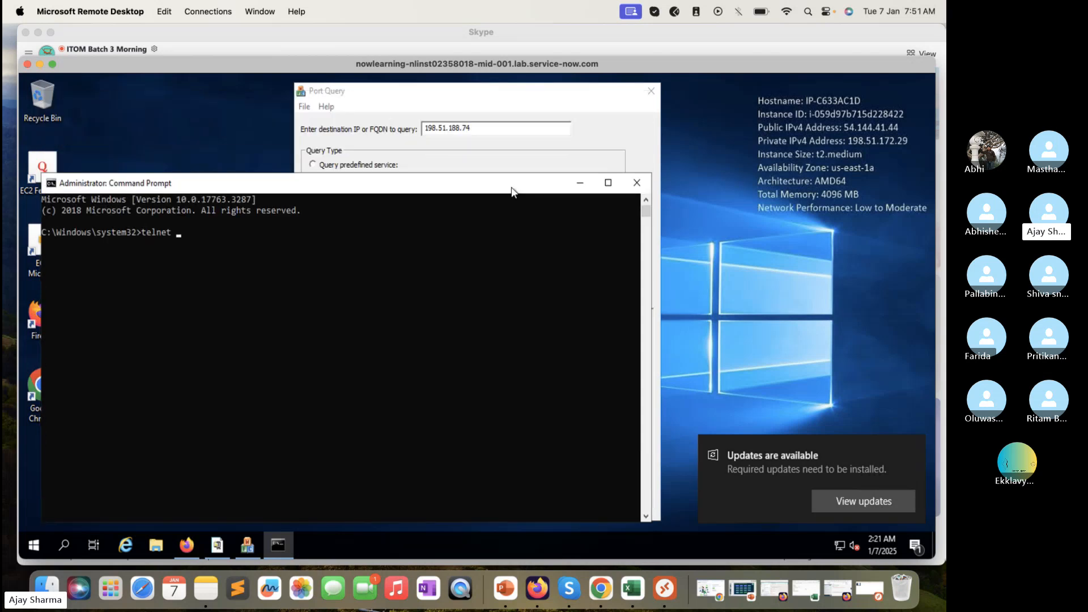
{"action": "type", "text": "198."}
{"action": "type", "text": "51.1"}
{"action": "type", "text": "88.7"}
{"action": "type", "text": "4 135"}
{"action": "key", "text": "BackSpace"}
{"action": "key", "text": "BackSpace"}
{"action": "key", "text": "BackSpace"}
{"action": "type", "text": "22"}
{"action": "key", "text": "Return"}
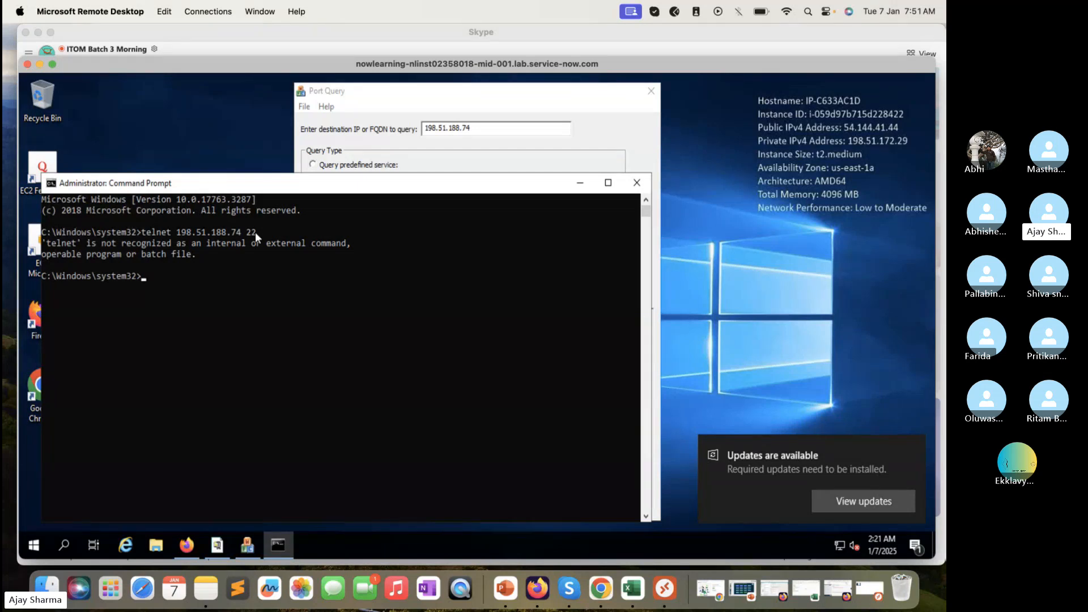
Rerun Port Query against 198.51.188.74 on port 22, showing the ssh service as LISTENING
{"action": "left_click", "coordinate": [392, 115]}
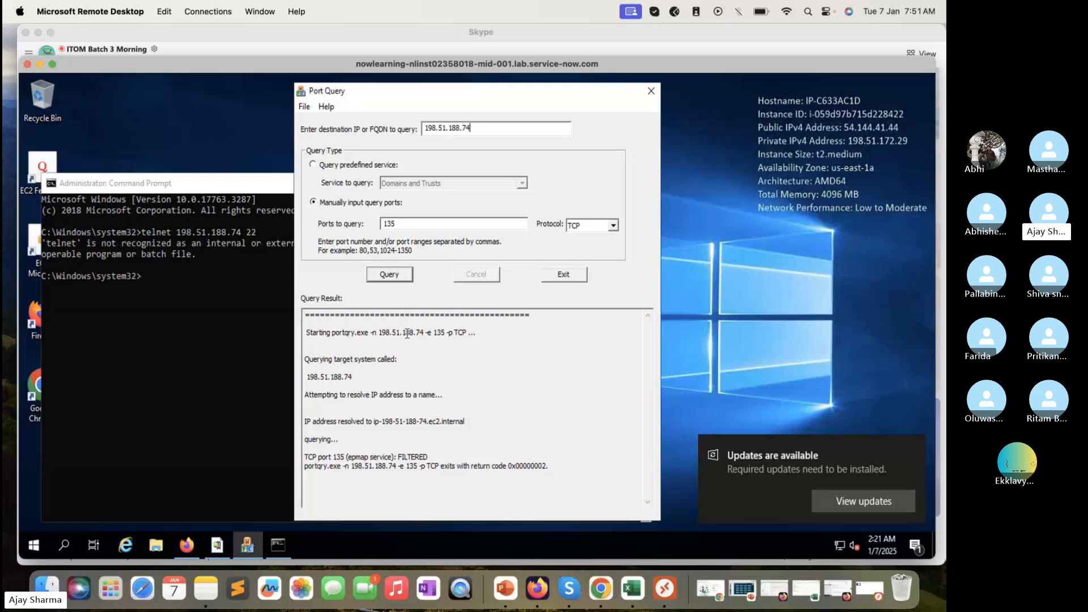
{"action": "left_click", "coordinate": [440, 226]}
{"action": "type", "text": "2222"}
{"action": "key", "text": "BackSpace"}
{"action": "key", "text": "BackSpace"}
{"action": "key", "text": "BackSpace"}
{"action": "key", "text": "BackSpace"}
{"action": "key", "text": "BackSpace"}
{"action": "key", "text": "BackSpace"}
{"action": "key", "text": "BackSpace"}
{"action": "type", "text": "22"}
{"action": "left_click", "coordinate": [398, 277]}
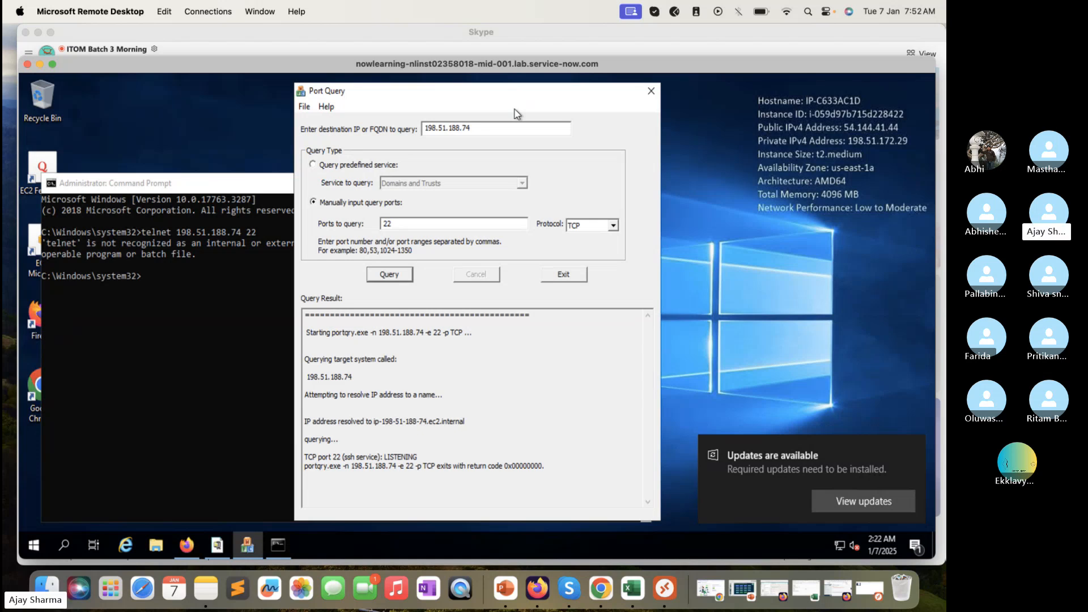
Ping 198.51.188.74 from the Command Prompt, getting four replies with 0% loss
{"action": "left_click", "coordinate": [205, 293]}
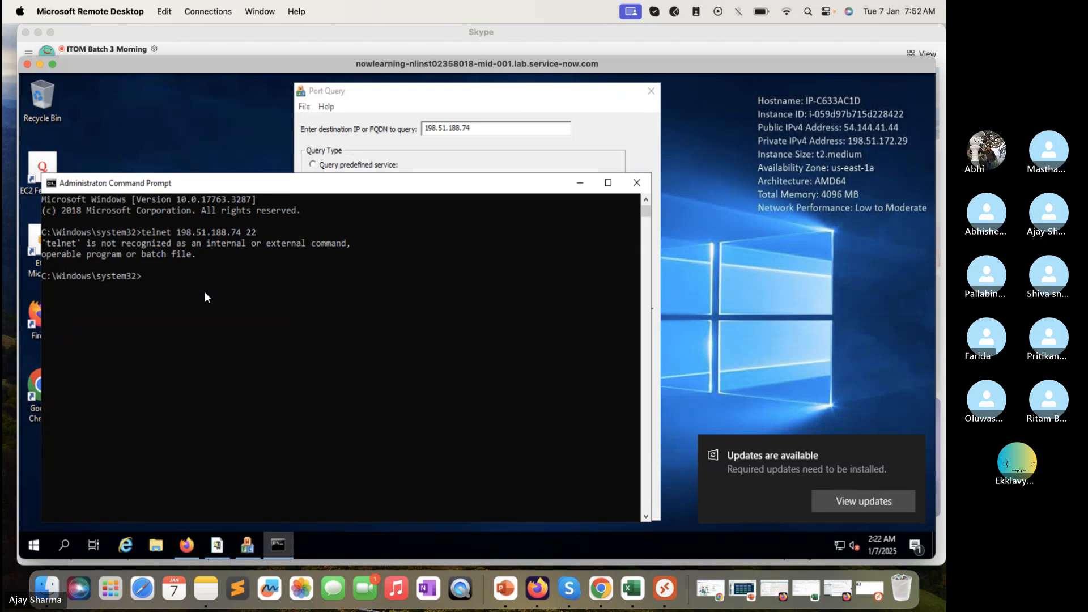
{"action": "type", "text": "ping "}
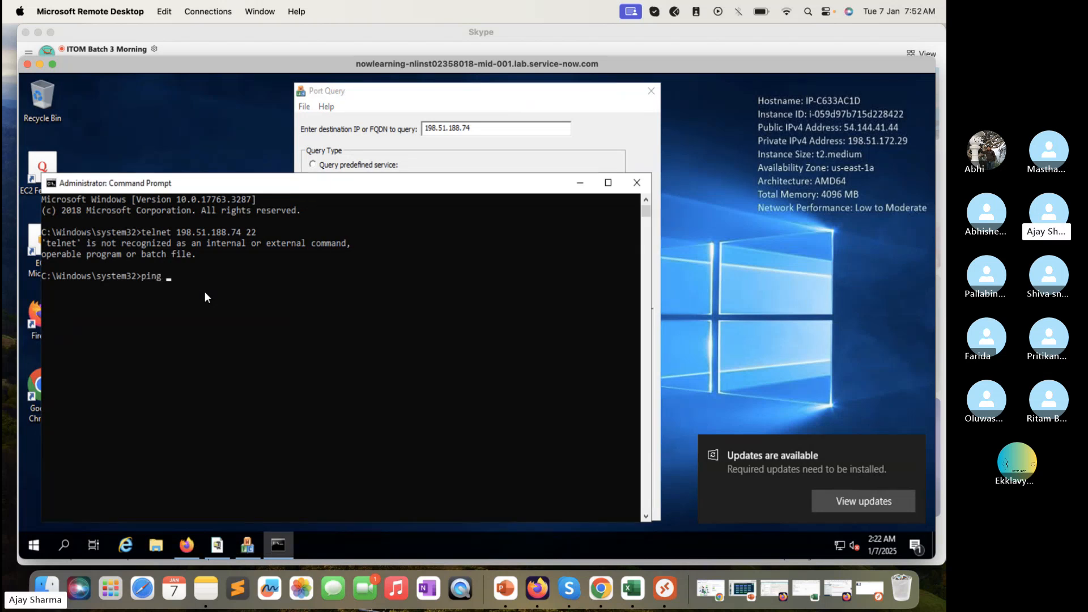
{"action": "type", "text": "198.51.188.74"}
{"action": "key", "text": "Return"}
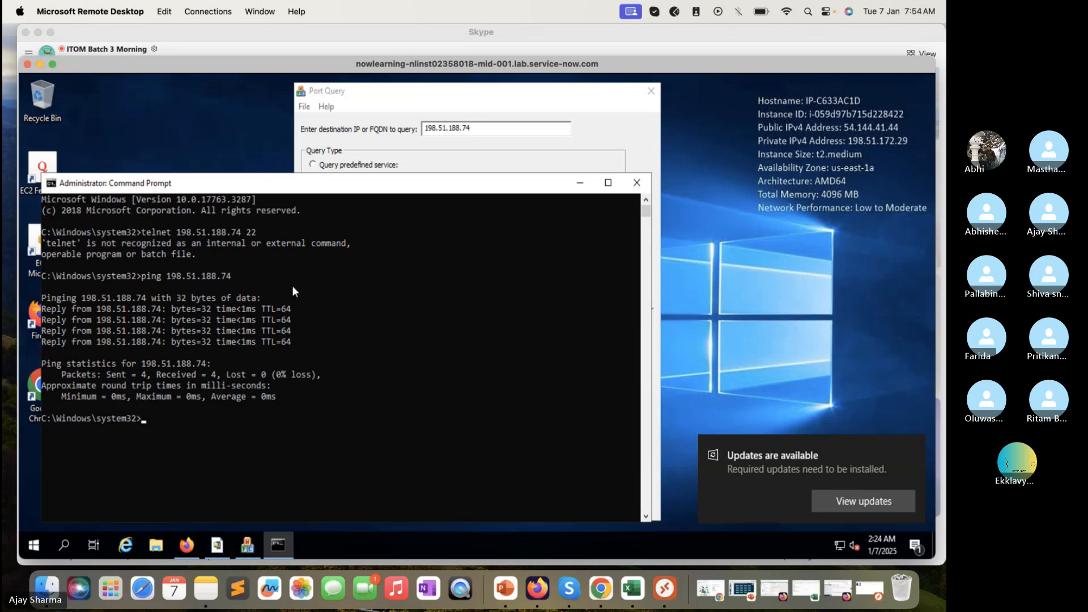
Highlight the LISTENING result for port 22 in Port Query, then return to the Skype call
{"action": "left_click", "coordinate": [372, 157]}
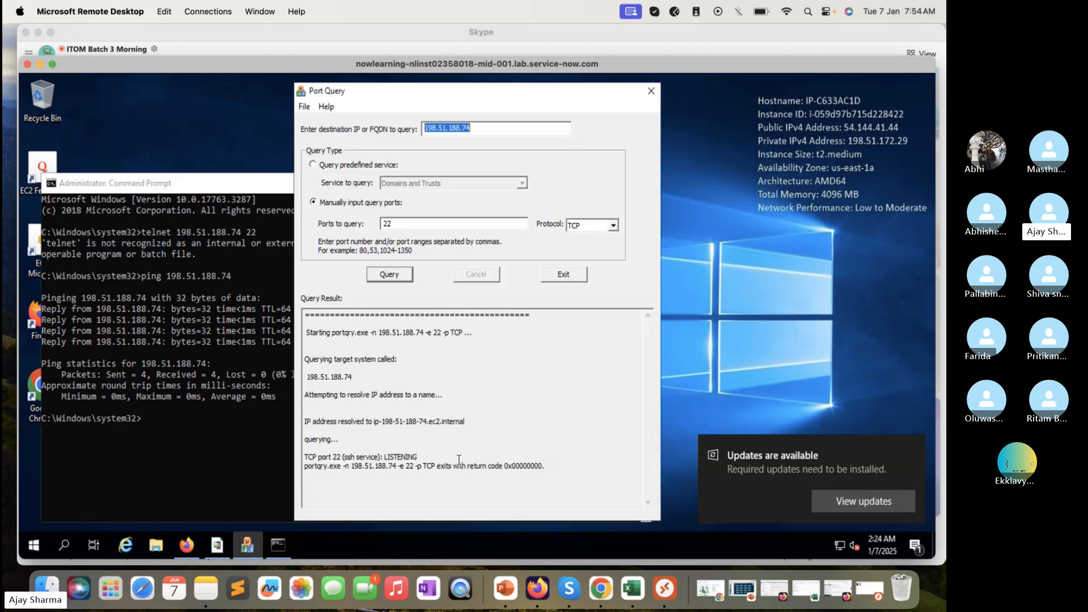
{"action": "left_click_drag", "start_coordinate": [426, 454], "coordinate": [384, 457]}
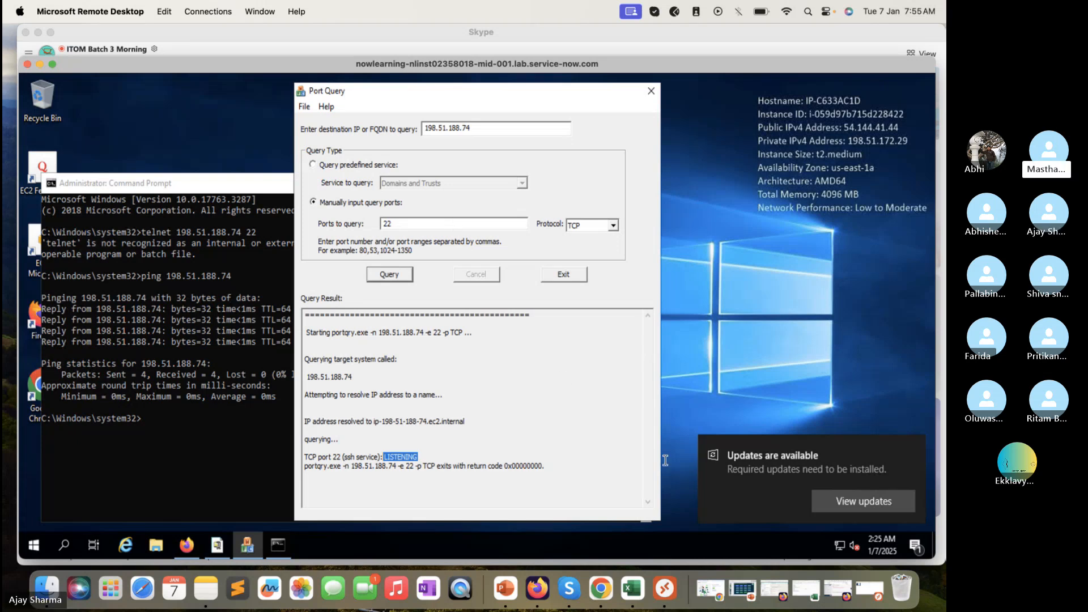
{"action": "key", "text": "super+Tab"}
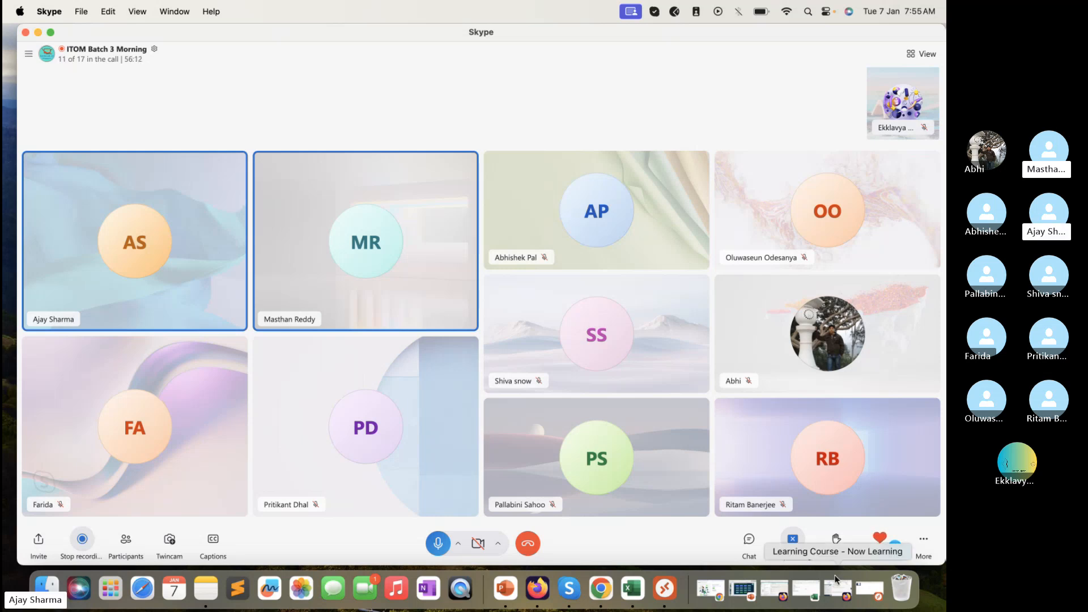
{"action": "left_click_drag", "start_coordinate": [757, 32], "coordinate": [757, 44]}
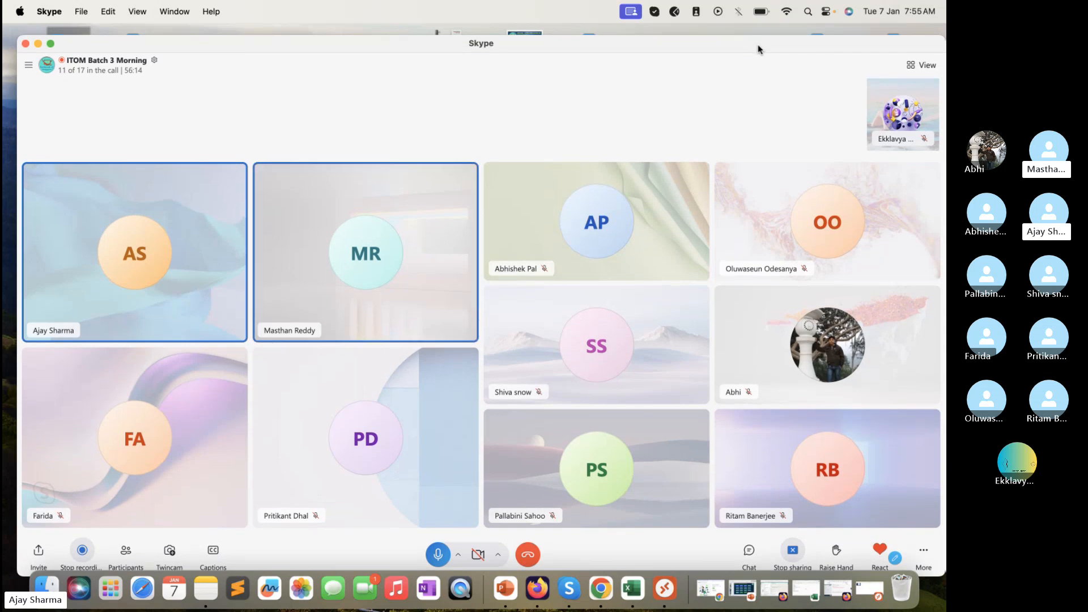
{"action": "left_click", "coordinate": [750, 26]}
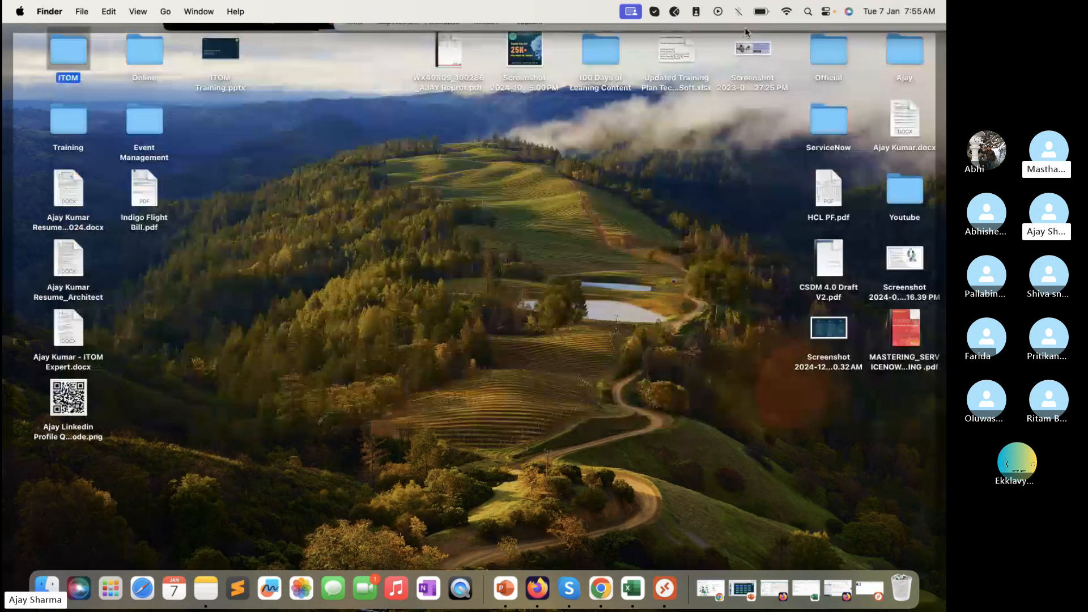
{"action": "left_click", "coordinate": [745, 27]}
{"action": "left_click_drag", "start_coordinate": [732, 43], "coordinate": [726, 35]}
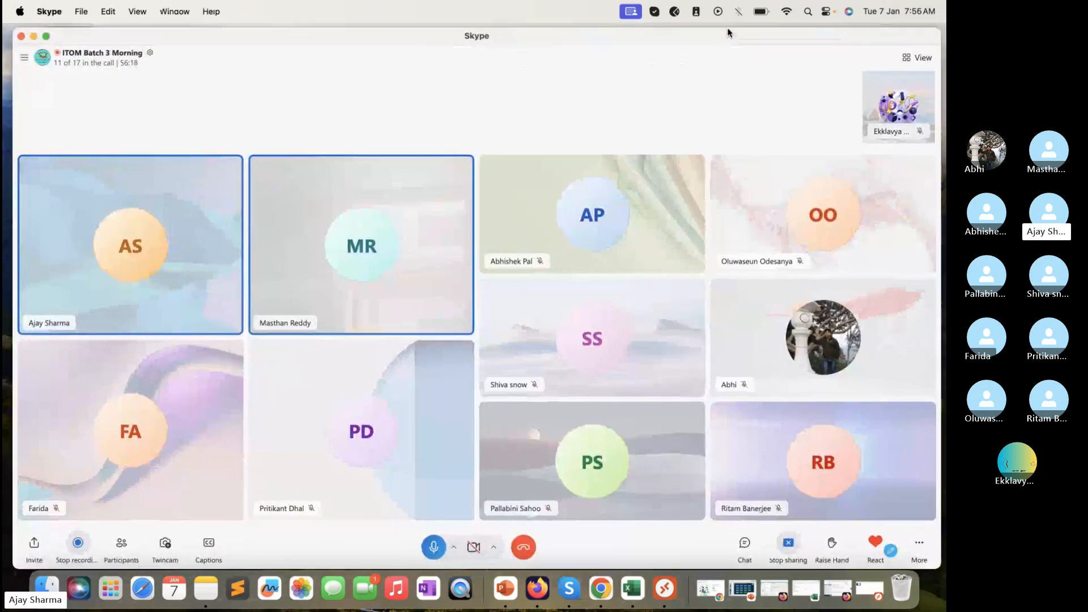
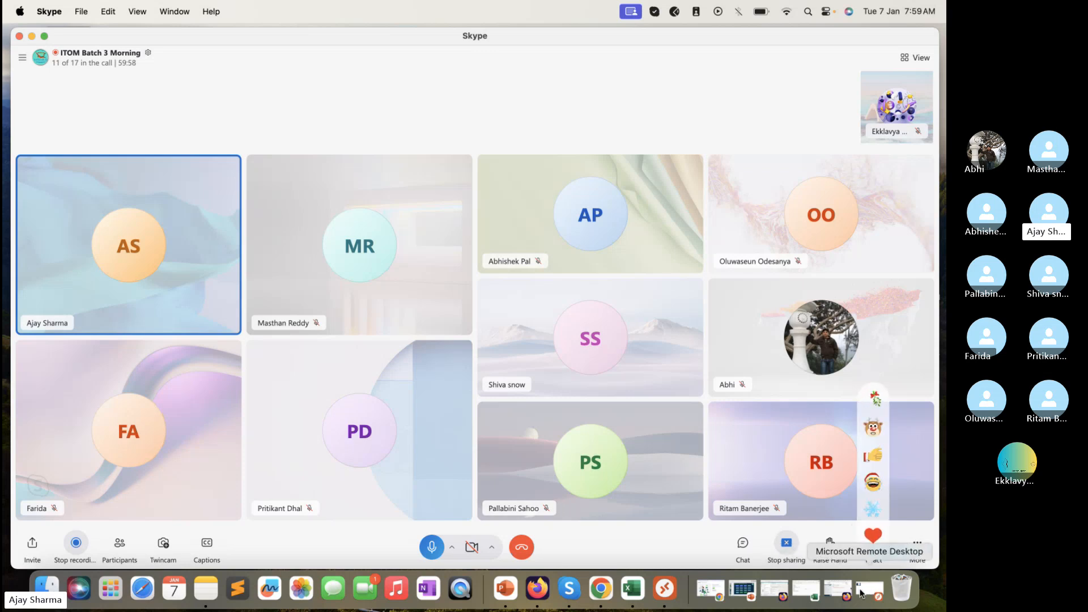
On the remote Windows session, launch Computer Management through a 'comp' Start search
{"action": "left_click_drag", "start_coordinate": [639, 44], "coordinate": [684, 21]}
{"action": "left_click", "coordinate": [29, 444]}
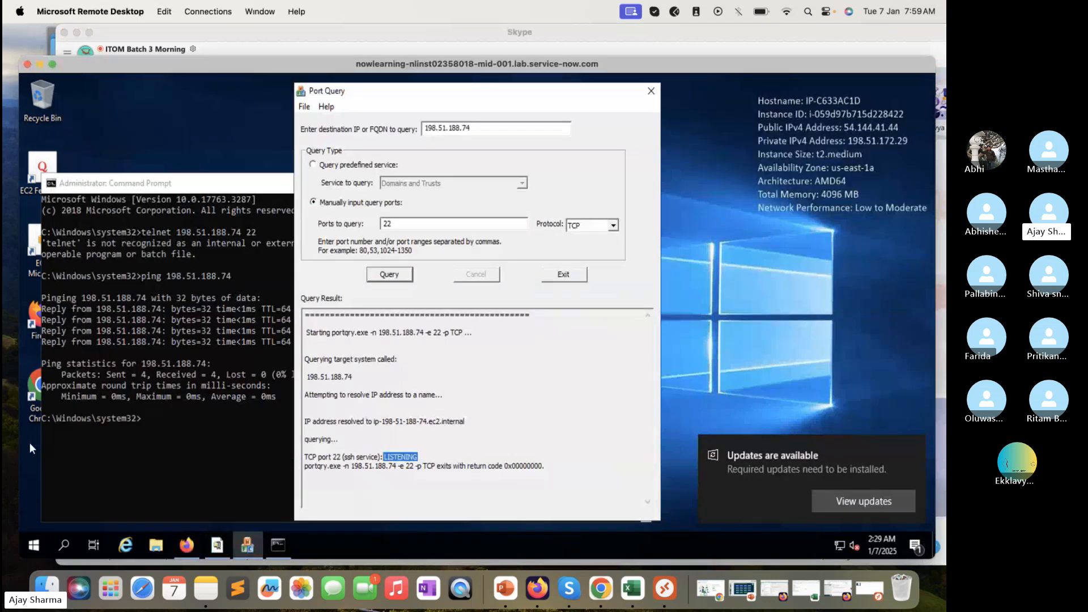
{"action": "left_click", "coordinate": [34, 546]}
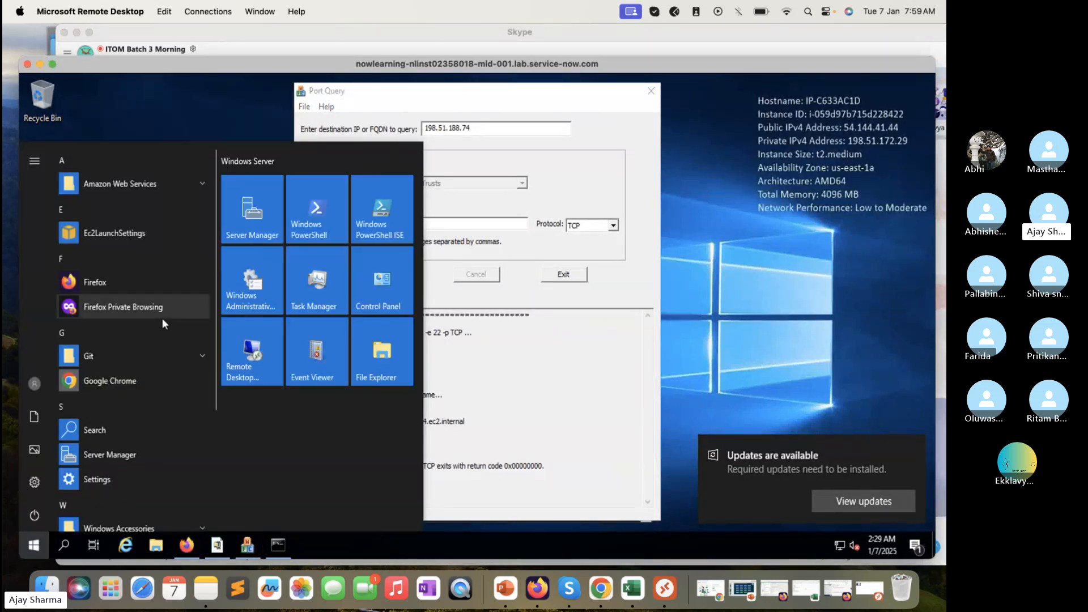
{"action": "type", "text": "comp"}
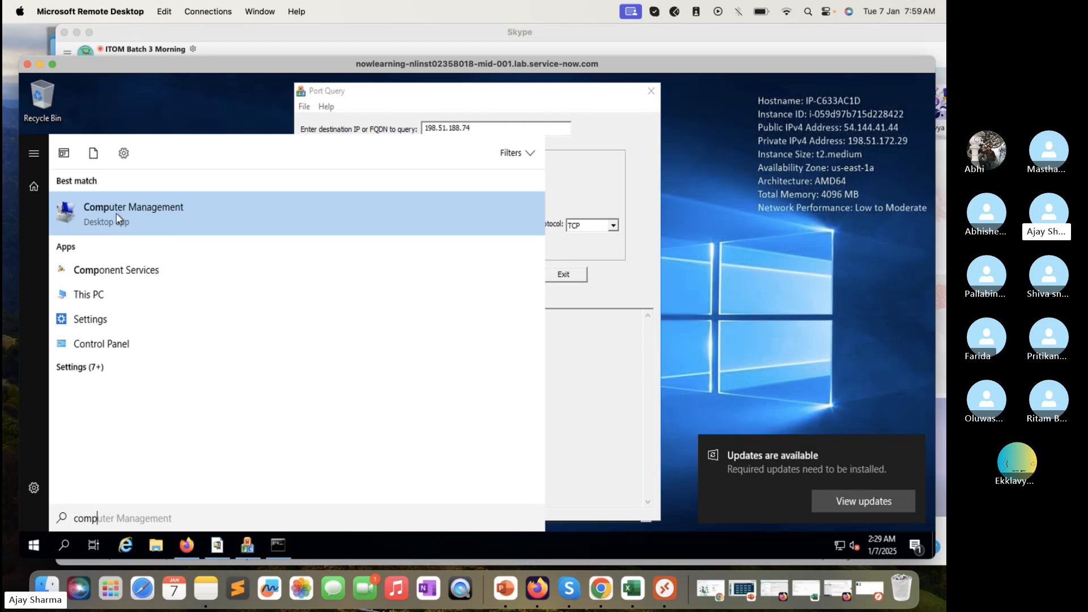
{"action": "left_click", "coordinate": [117, 218]}
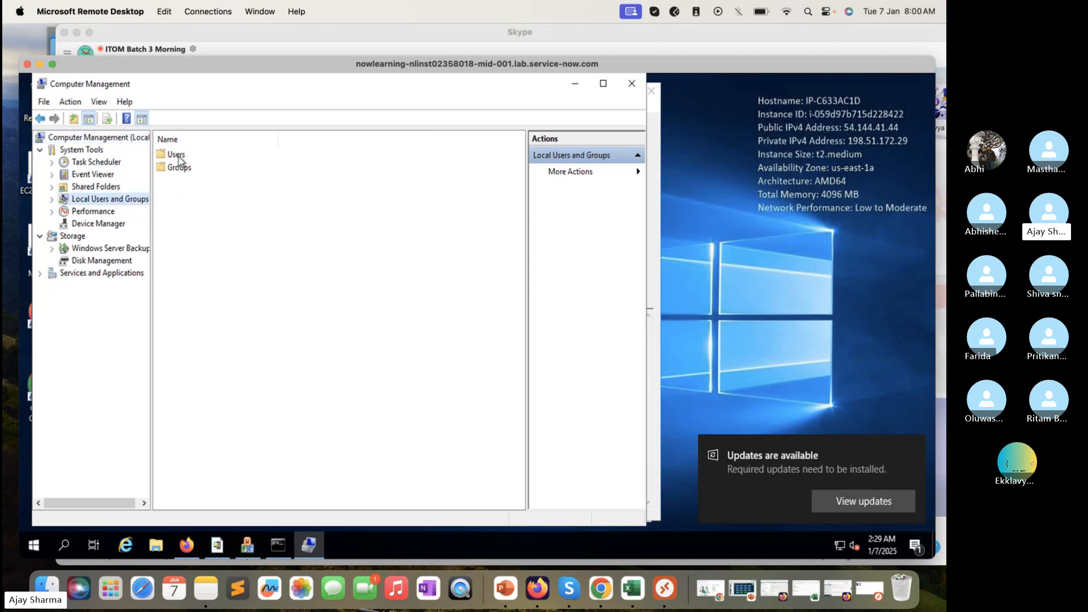
Review the local users and the Administrators group members, then close Computer Management
{"action": "double_click", "coordinate": [177, 157]}
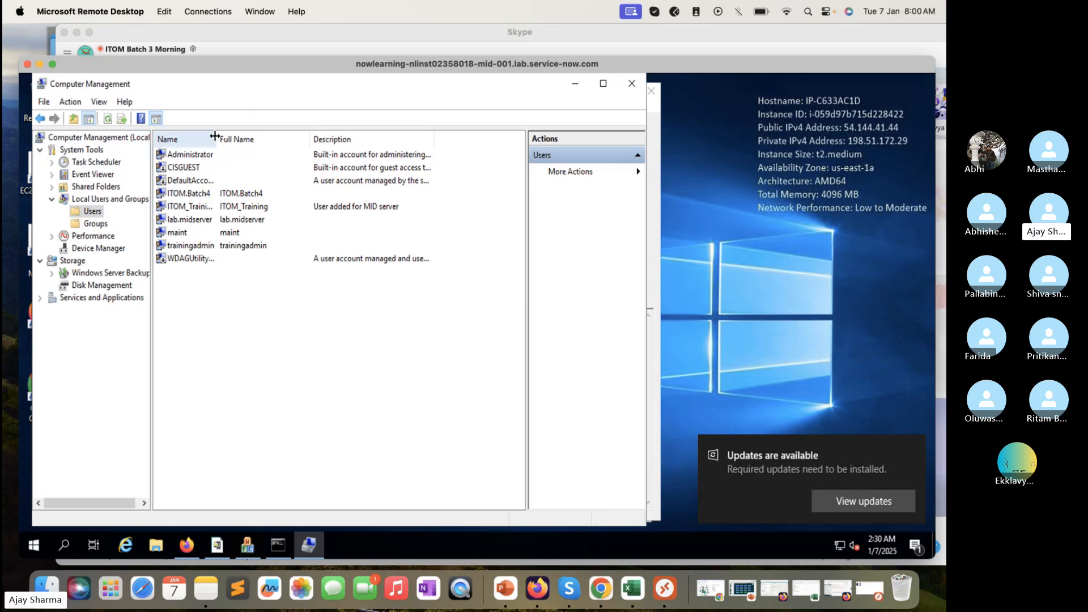
{"action": "left_click_drag", "start_coordinate": [215, 136], "coordinate": [326, 143]}
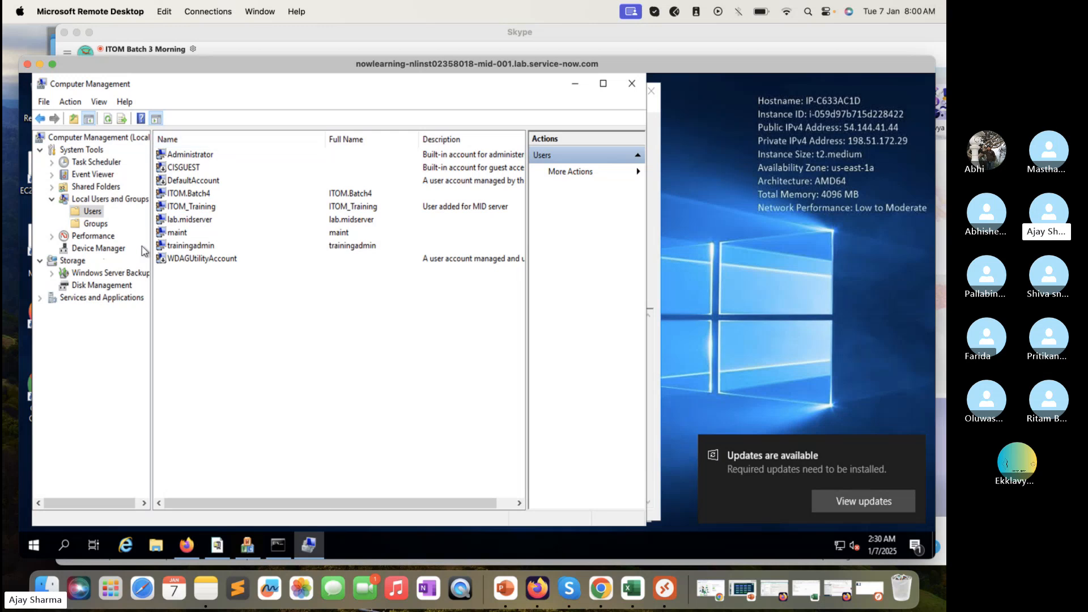
{"action": "left_click", "coordinate": [94, 227]}
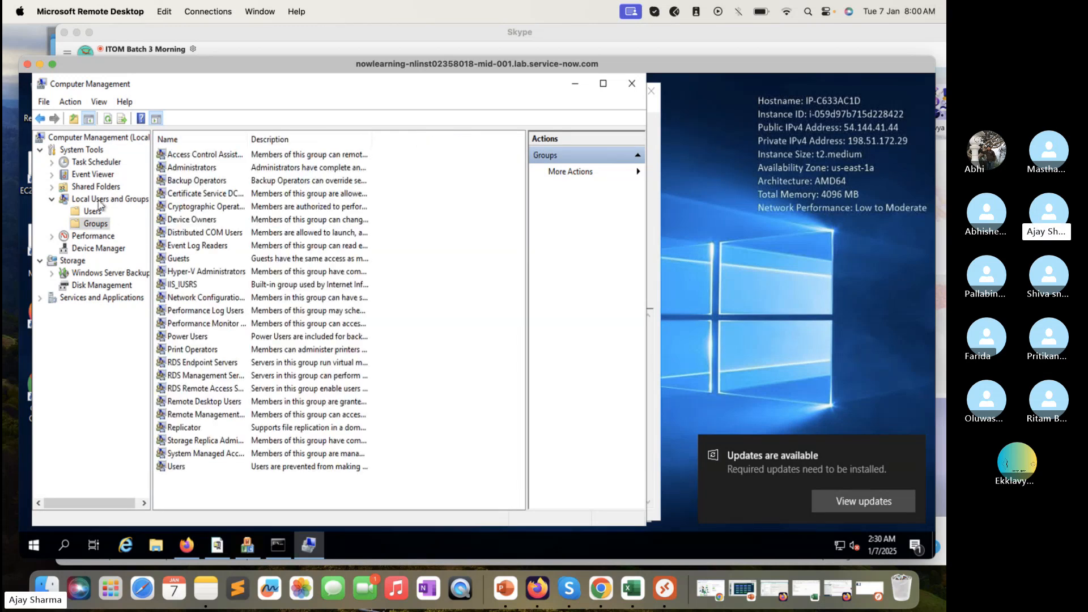
{"action": "left_click", "coordinate": [207, 171]}
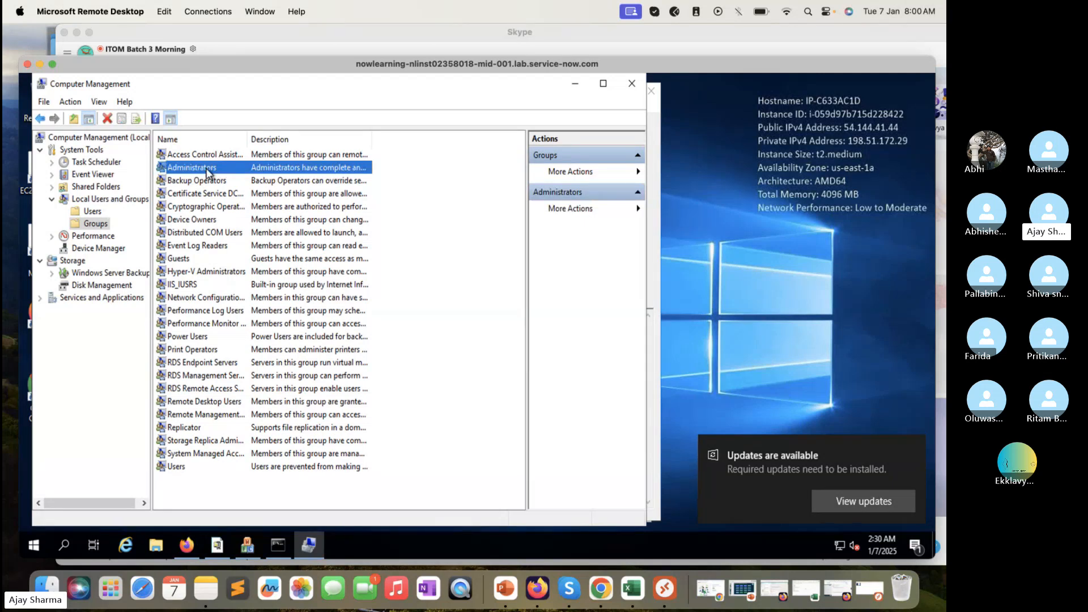
{"action": "double_click", "coordinate": [207, 171]}
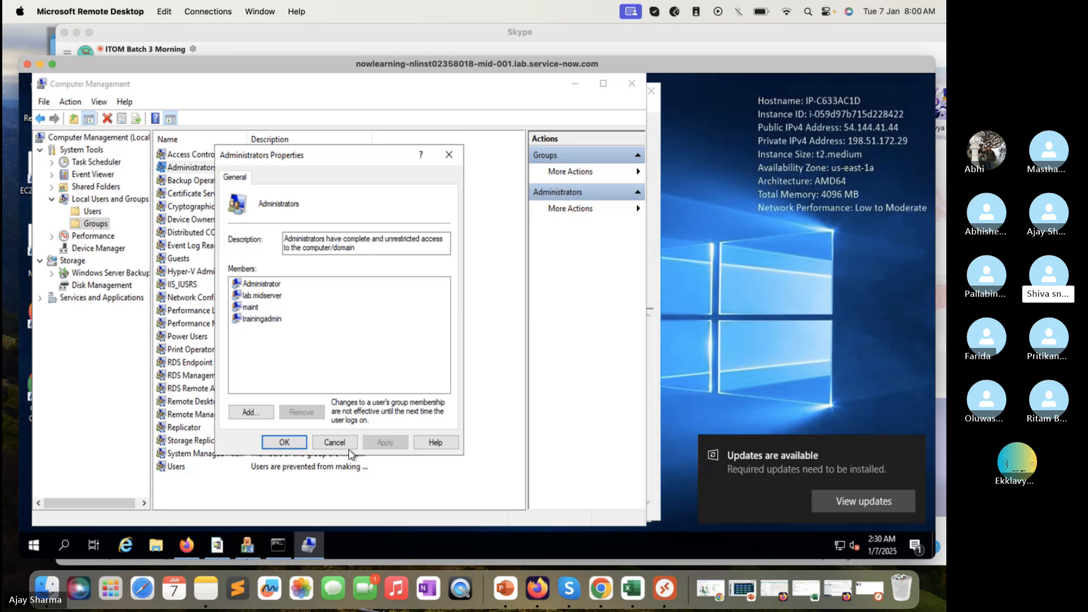
{"action": "left_click", "coordinate": [335, 442]}
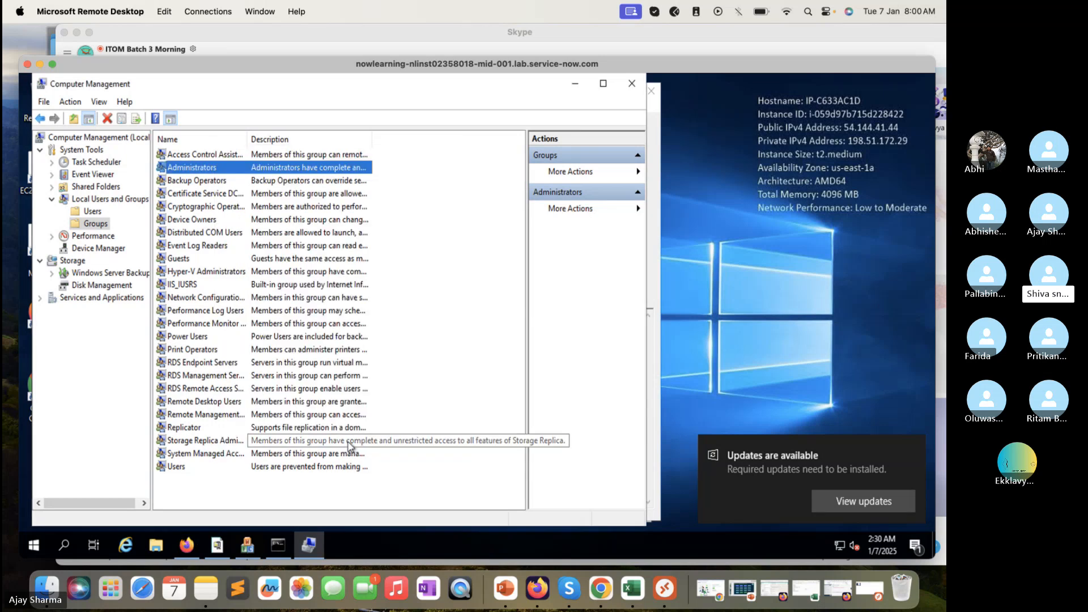
{"action": "left_click", "coordinate": [633, 85]}
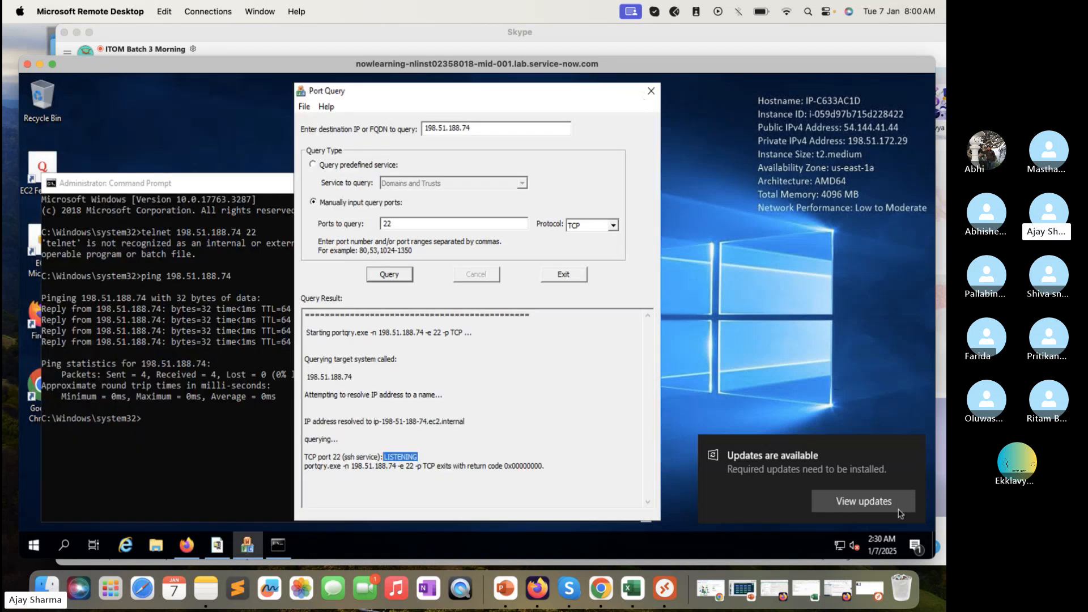
Bring the ServiceNow browser back and filter the module list for 'Discovery'
{"action": "key", "text": "super+Tab"}
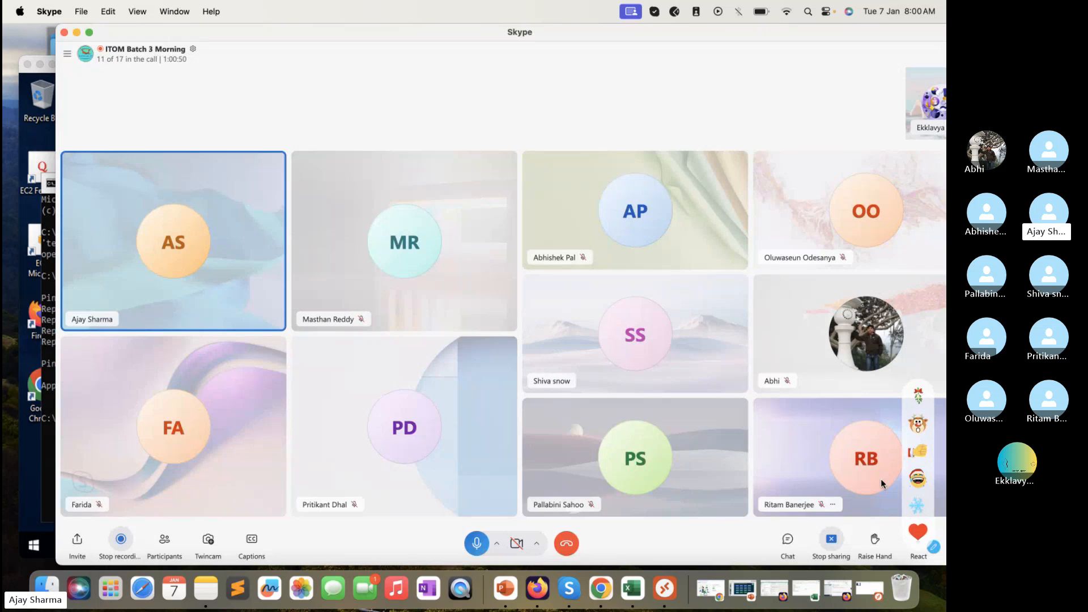
{"action": "left_click_drag", "start_coordinate": [717, 31], "coordinate": [679, 31]}
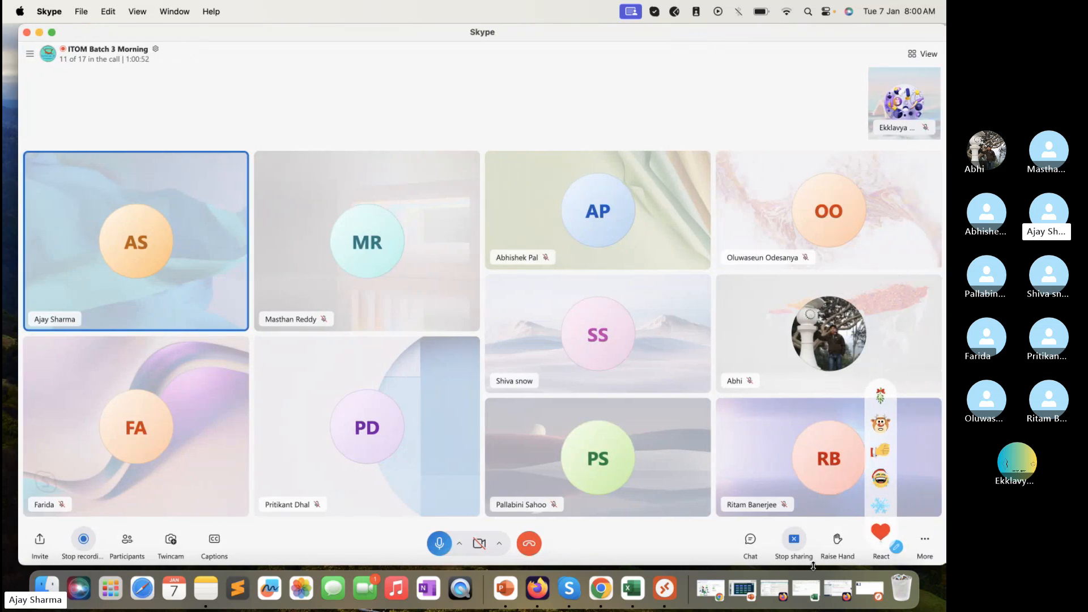
{"action": "left_click", "coordinate": [833, 593]}
{"action": "left_click", "coordinate": [137, 119]}
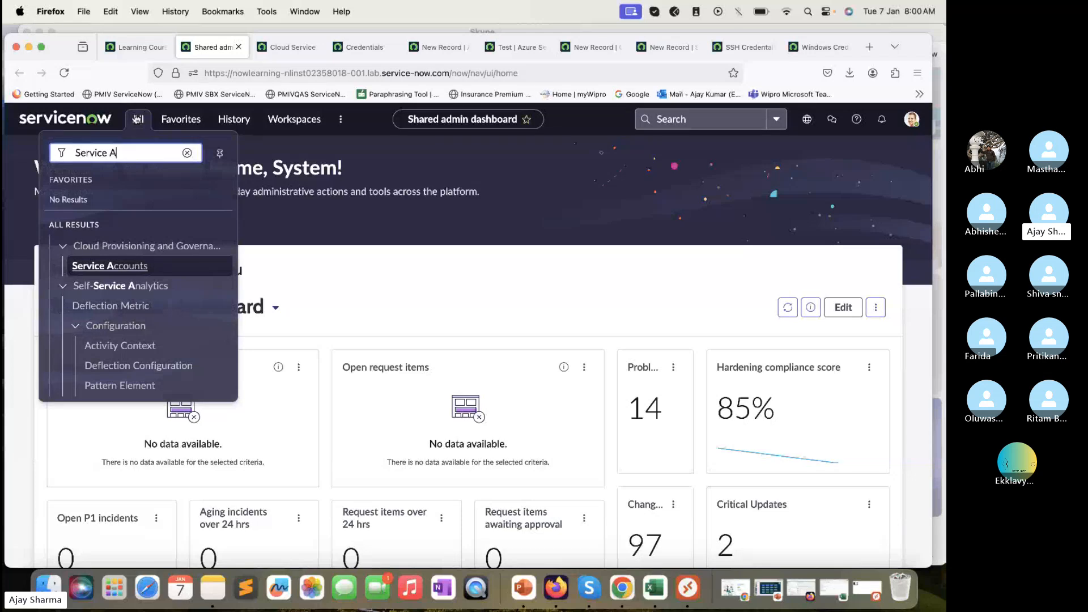
{"action": "type", "text": "Disco"}
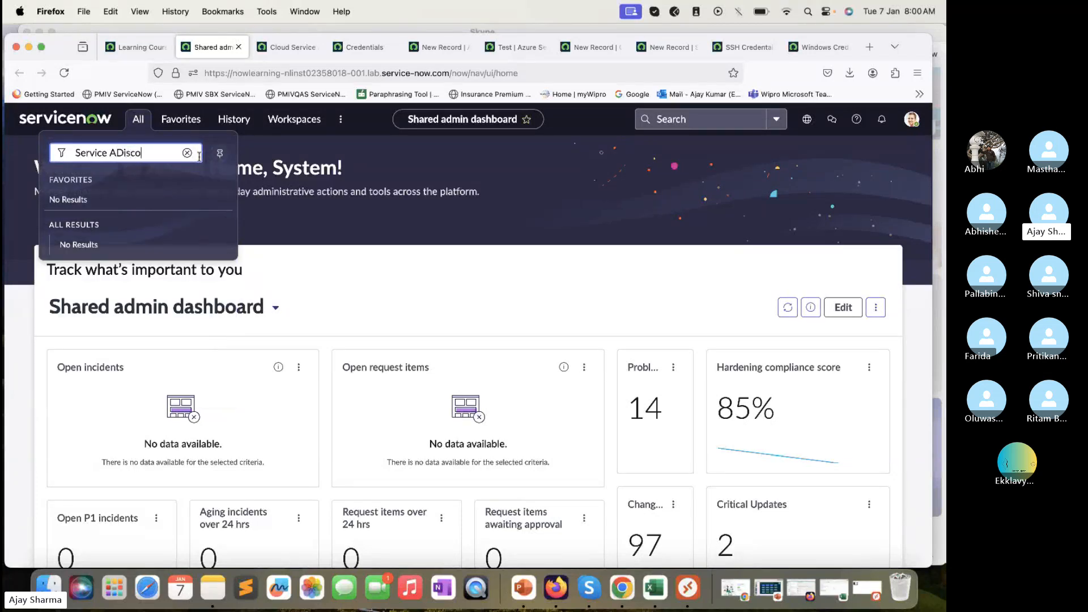
{"action": "left_click", "coordinate": [187, 153]}
{"action": "type", "text": "D"}
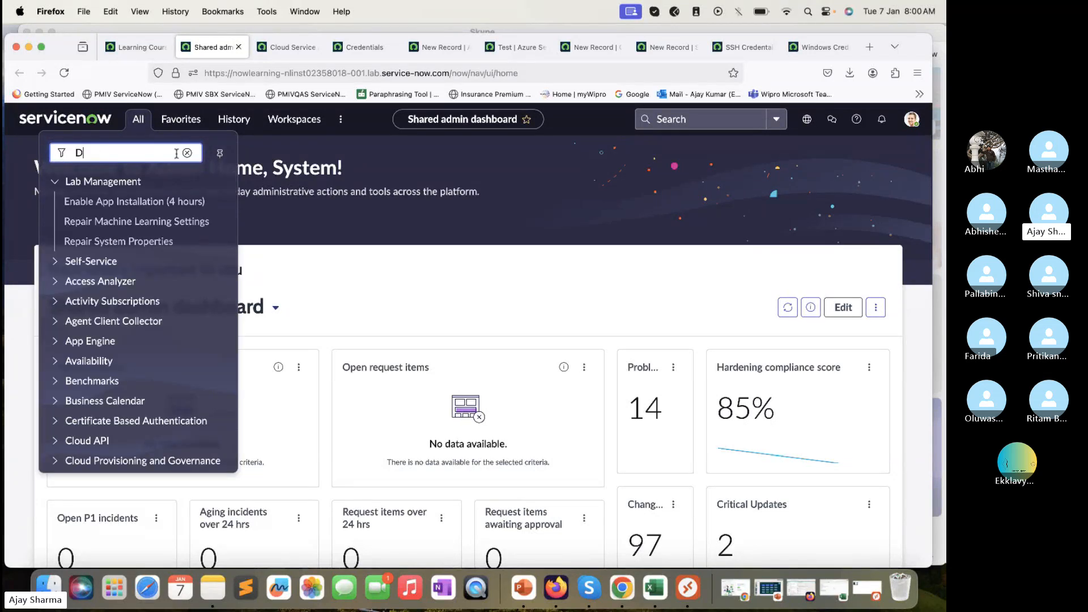
{"action": "type", "text": "iscovery"}
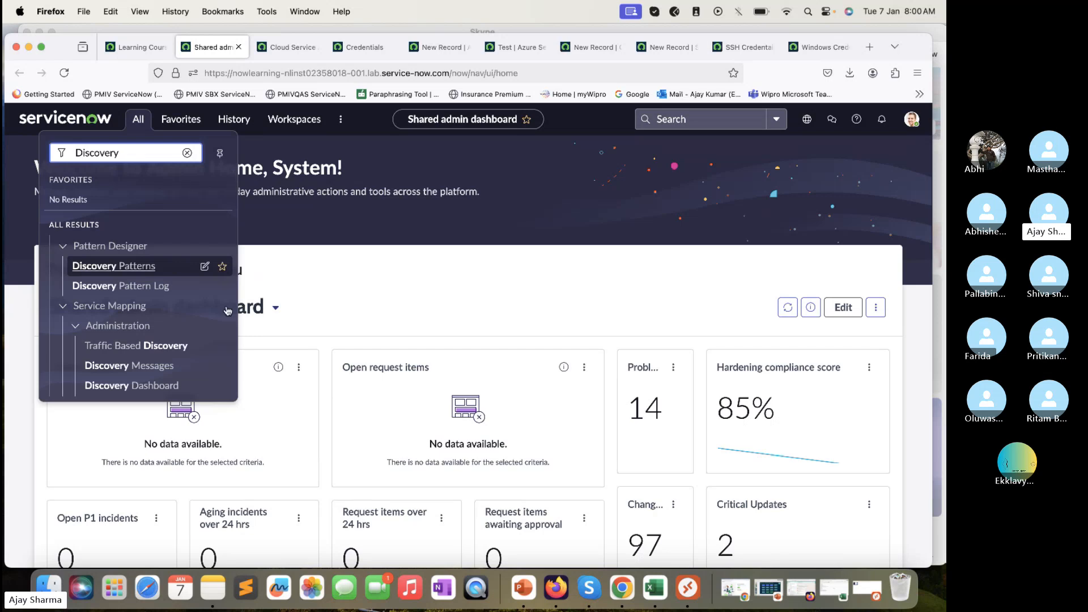
{"action": "scroll", "coordinate": [233, 335], "scroll_direction": "down", "scroll_amount": 3}
{"action": "scroll", "coordinate": [165, 288], "scroll_direction": "up", "scroll_amount": 2}
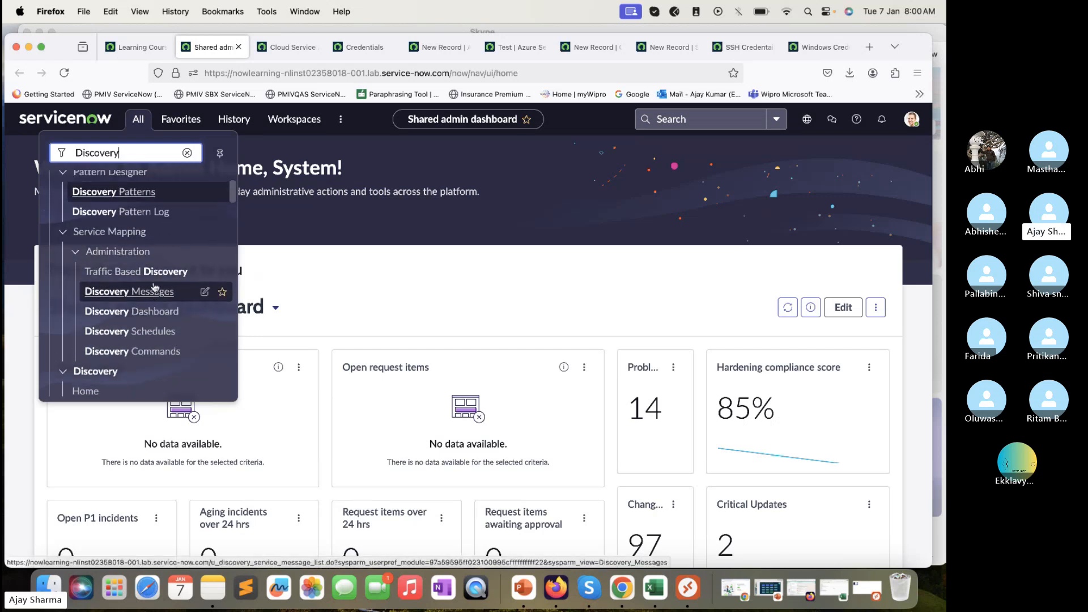
{"action": "scroll", "coordinate": [155, 287], "scroll_direction": "down", "scroll_amount": 5}
{"action": "scroll", "coordinate": [155, 287], "scroll_direction": "down", "scroll_amount": 3}
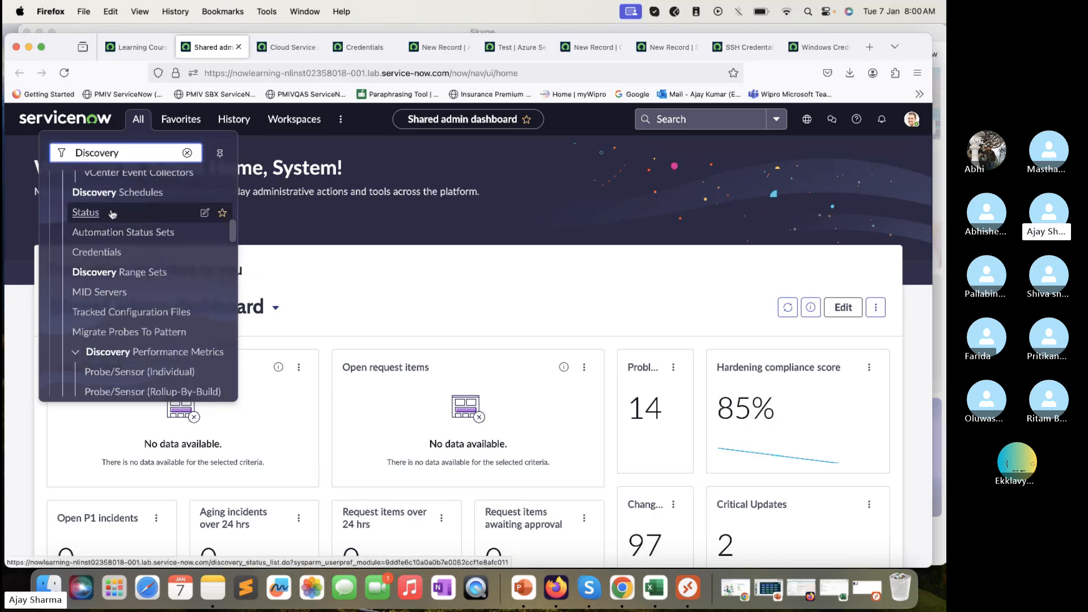
Open Discovery Schedules in a new tab and close the five leftover tabs
{"action": "left_click", "coordinate": [100, 192], "text": "super"}
{"action": "left_click", "coordinate": [271, 47]}
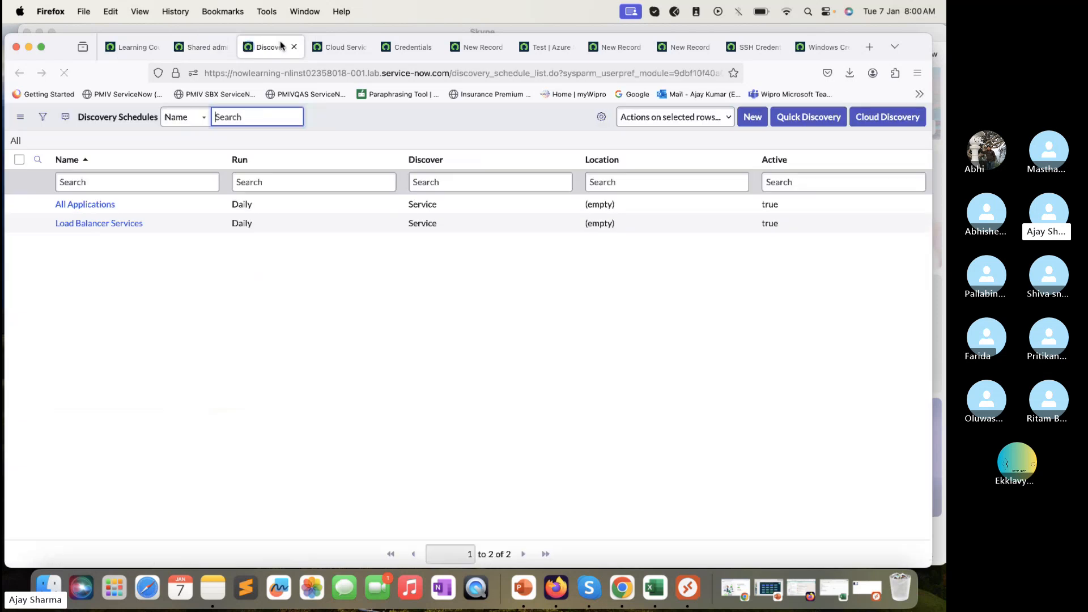
{"action": "left_click", "coordinate": [340, 48]}
{"action": "left_click", "coordinate": [365, 47]}
{"action": "left_click", "coordinate": [366, 48]}
{"action": "left_click", "coordinate": [366, 47]}
{"action": "left_click", "coordinate": [366, 47]}
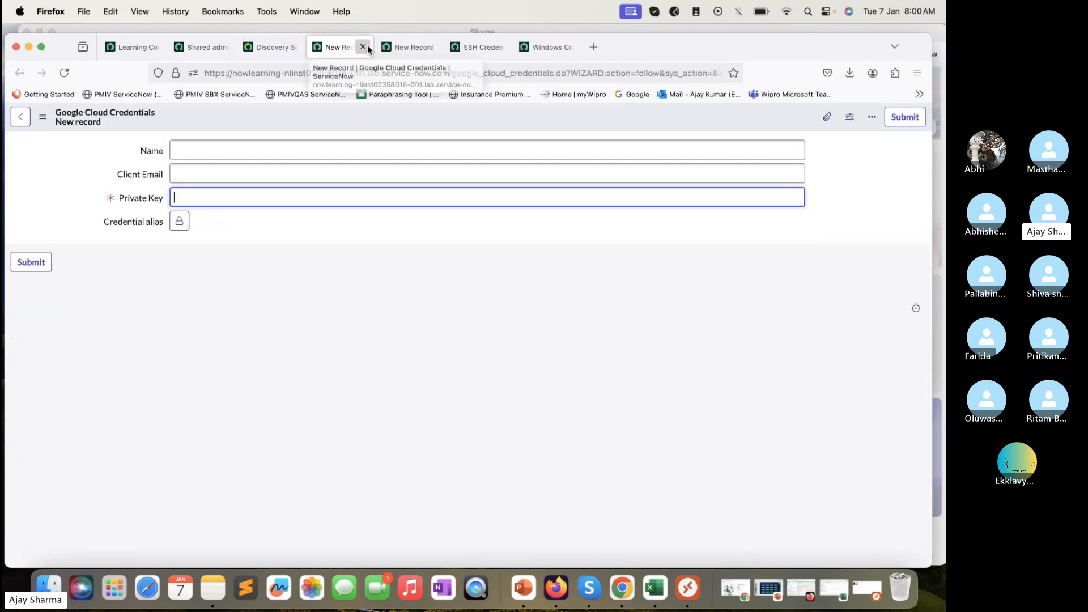
{"action": "left_click", "coordinate": [366, 47]}
{"action": "left_click", "coordinate": [366, 48]}
{"action": "left_click", "coordinate": [366, 47]}
{"action": "left_click", "coordinate": [366, 48]}
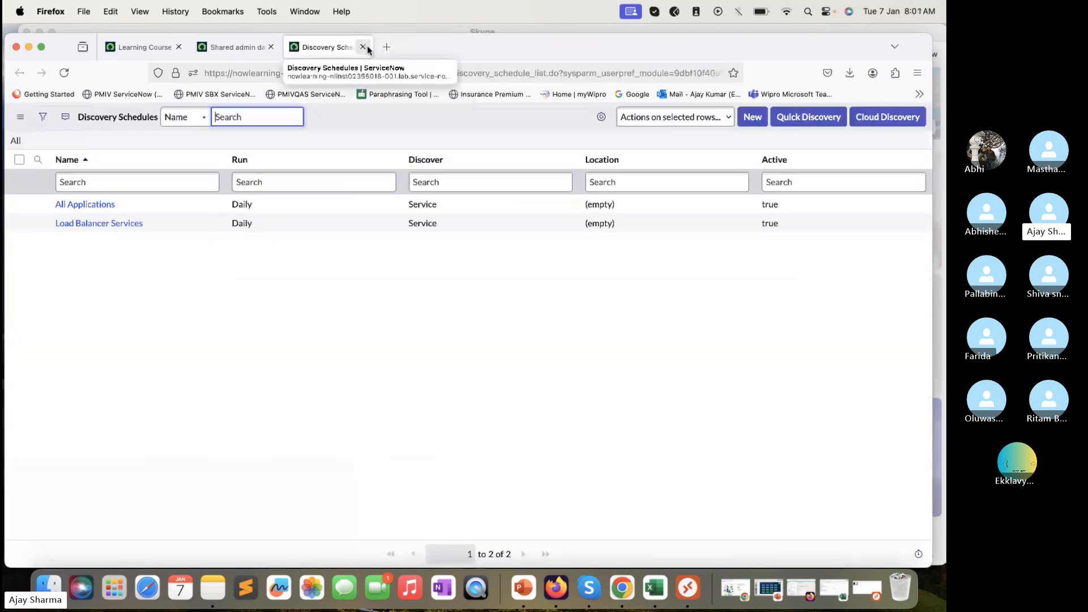
Settle on the Discovery Schedules tab listing All Applications and Load Balancer Services
{"action": "left_click", "coordinate": [232, 47]}
{"action": "left_click", "coordinate": [323, 47]}
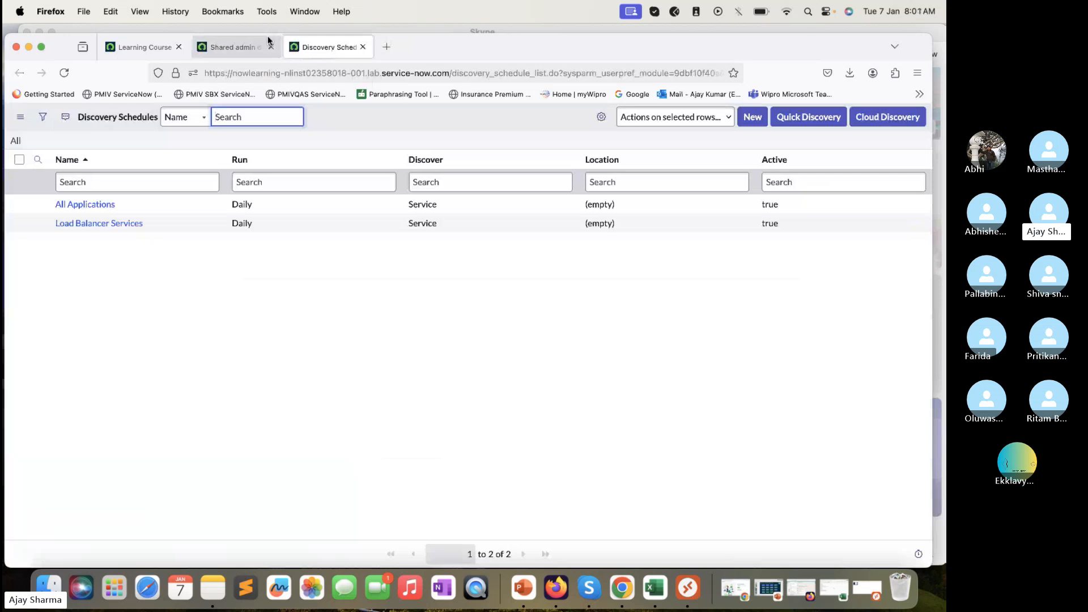
{"action": "left_click", "coordinate": [233, 47]}
{"action": "left_click", "coordinate": [138, 119]}
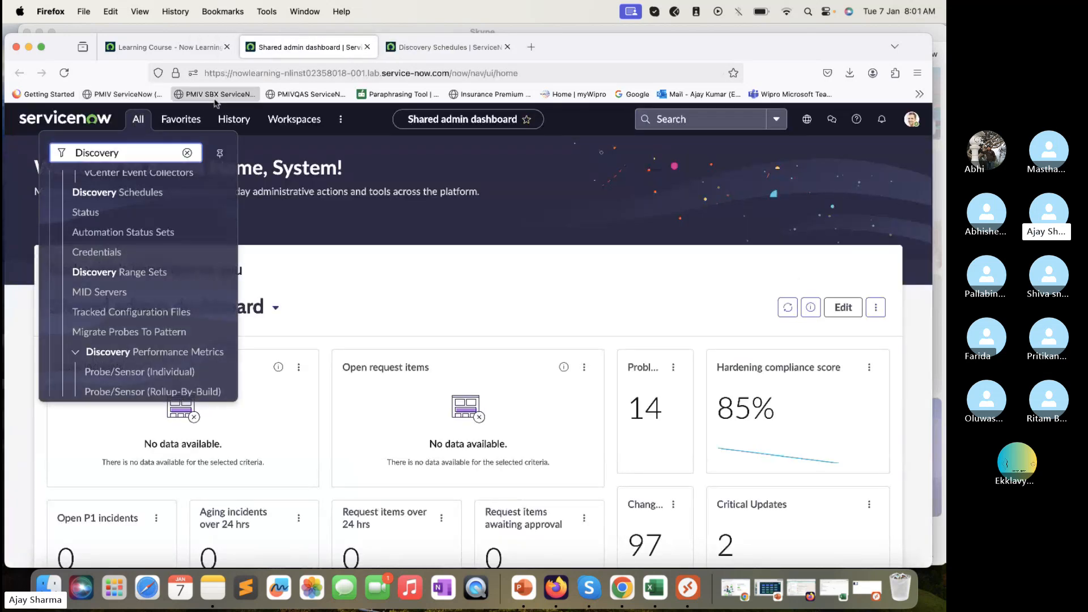
{"action": "left_click", "coordinate": [399, 48]}
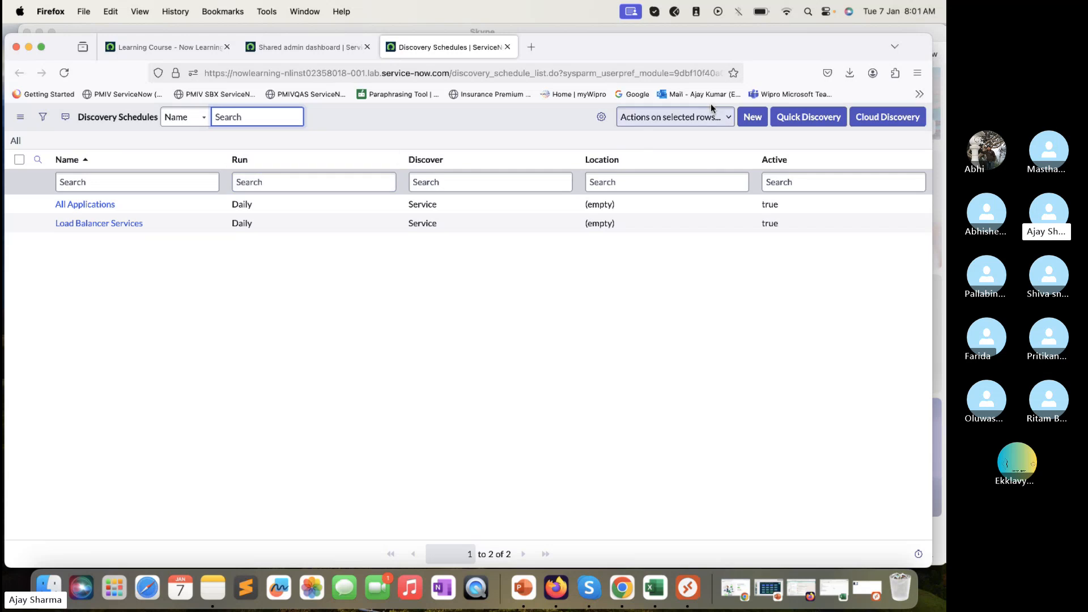
Start a Quick Discovery and look up the target IP in the training workbook and remote machine
{"action": "left_click", "coordinate": [807, 123]}
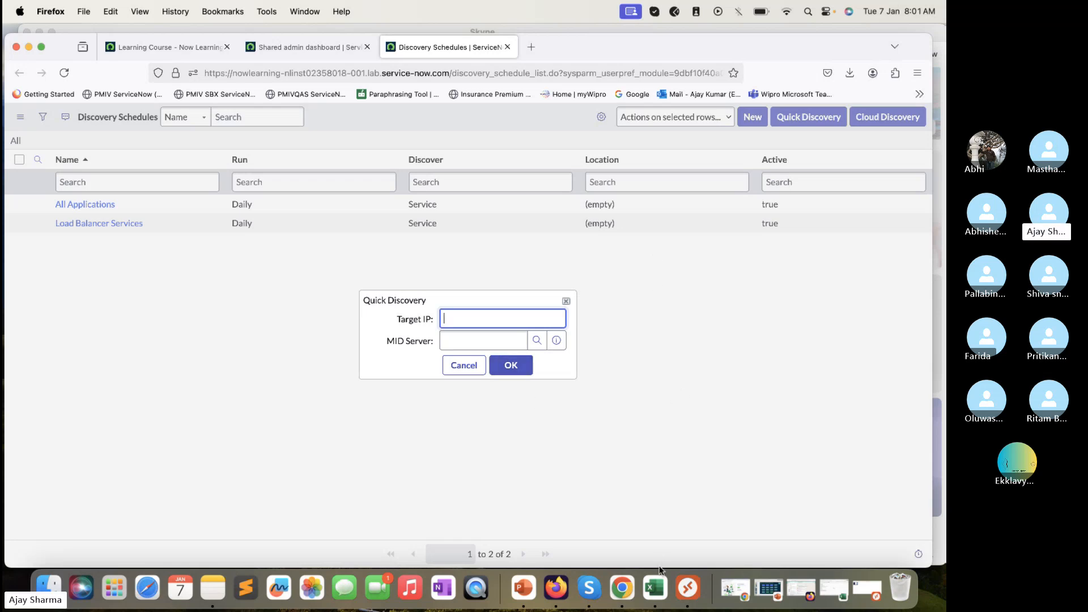
{"action": "left_click", "coordinate": [657, 589]}
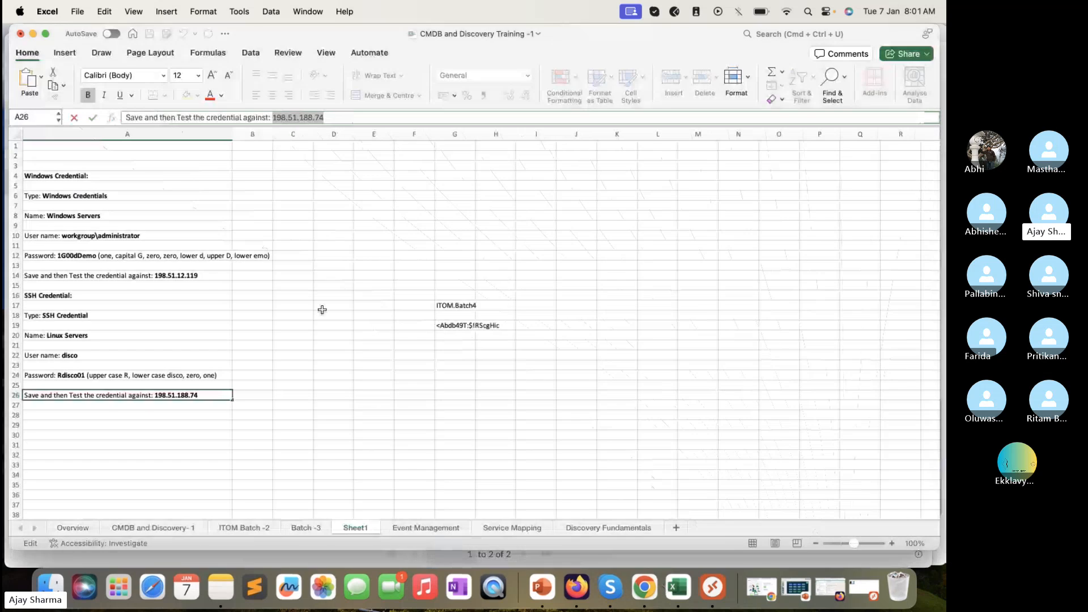
{"action": "left_click", "coordinate": [207, 276]}
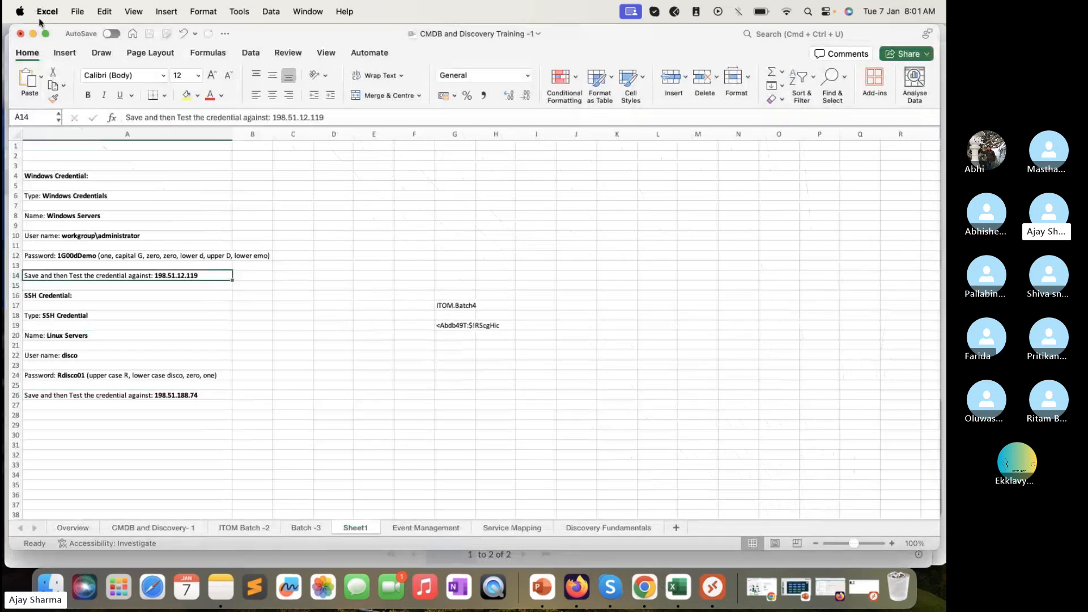
{"action": "left_click", "coordinate": [33, 34]}
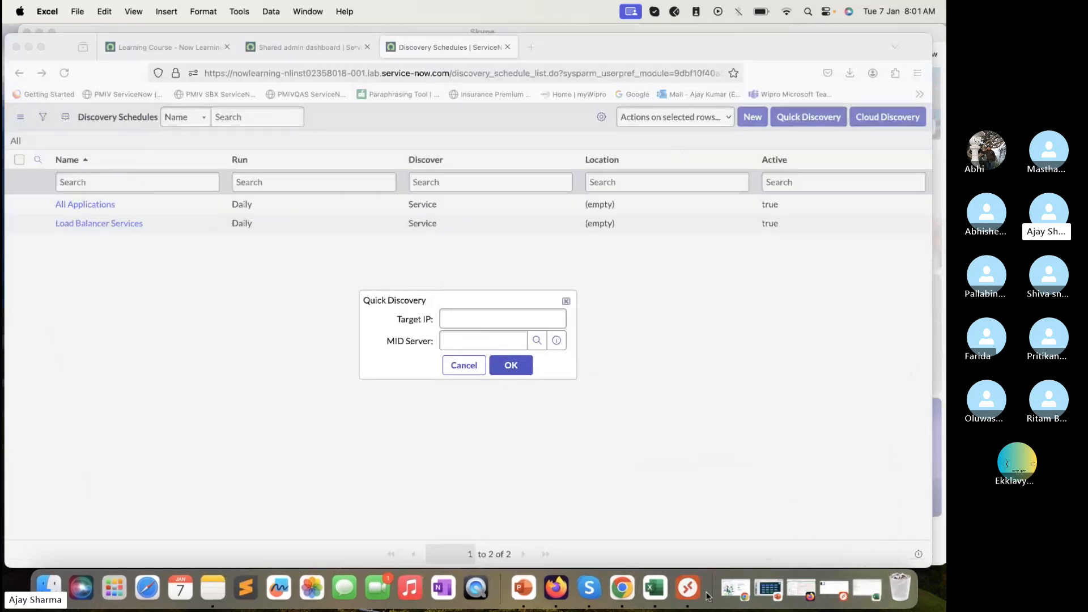
{"action": "left_click", "coordinate": [398, 31]}
{"action": "left_click", "coordinate": [40, 32]}
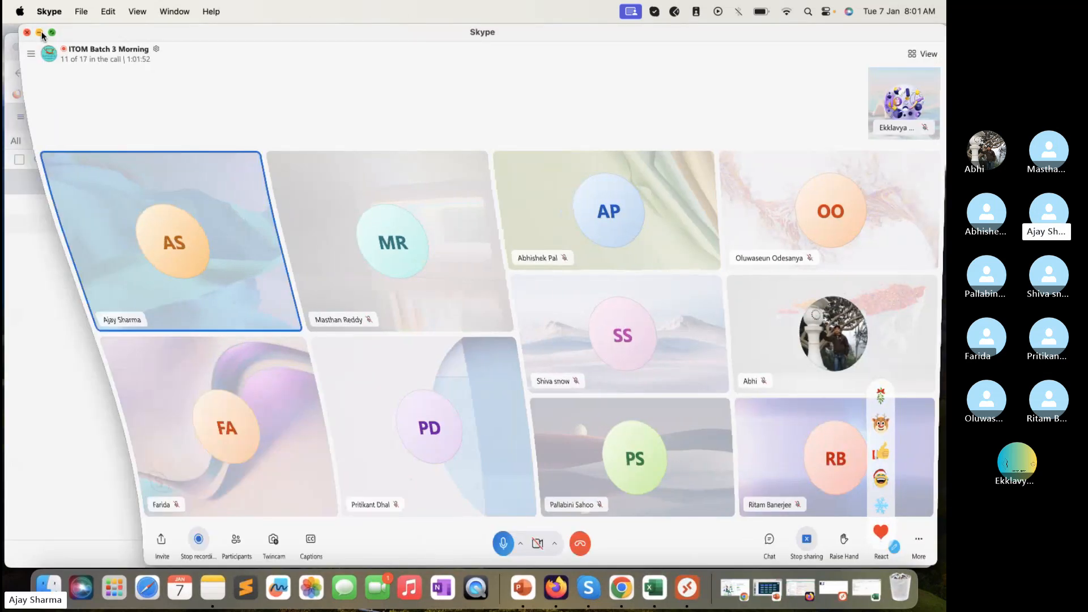
{"action": "left_click_drag", "start_coordinate": [687, 40], "coordinate": [685, 30]}
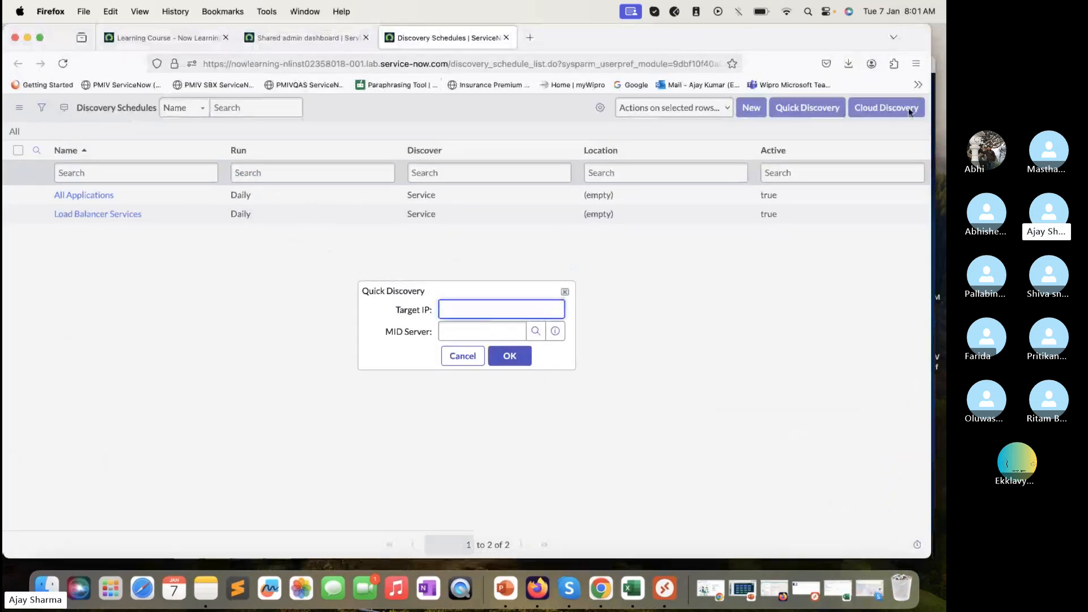
{"action": "left_click", "coordinate": [935, 114]}
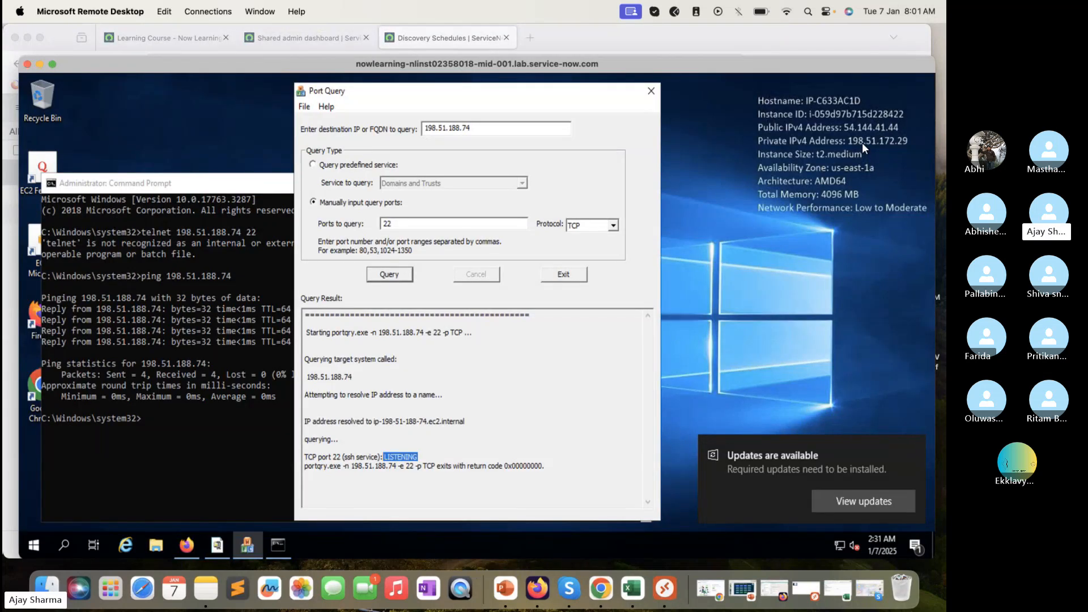
{"action": "left_click_drag", "start_coordinate": [629, 38], "coordinate": [633, 38]}
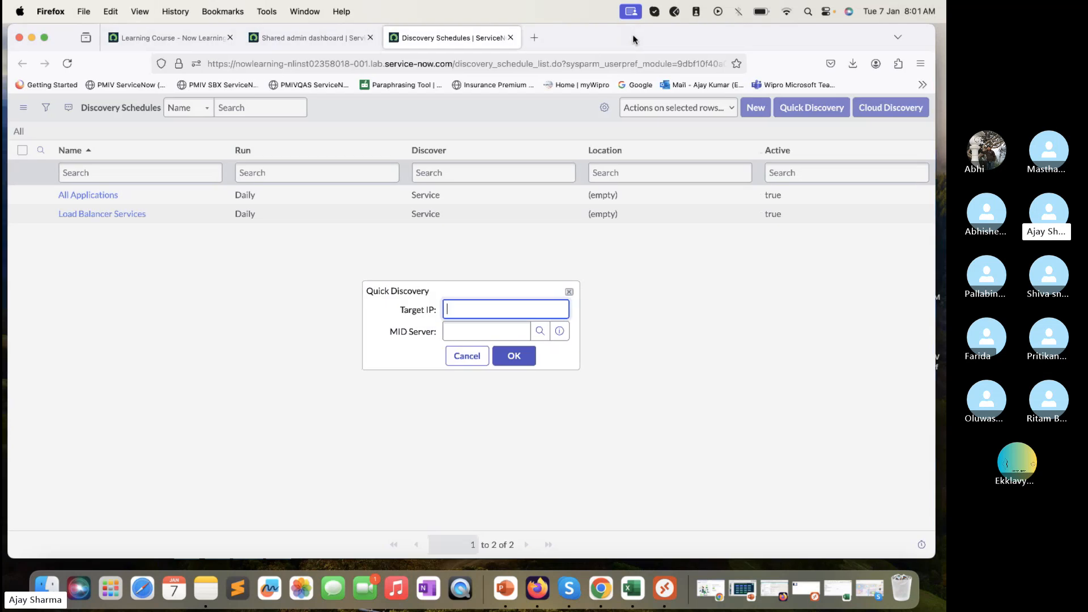
Enter target IP 198.51.172.29, choose MID Server ITOM_Training, and submit the discovery
{"action": "type", "text": "198.51.172.29"}
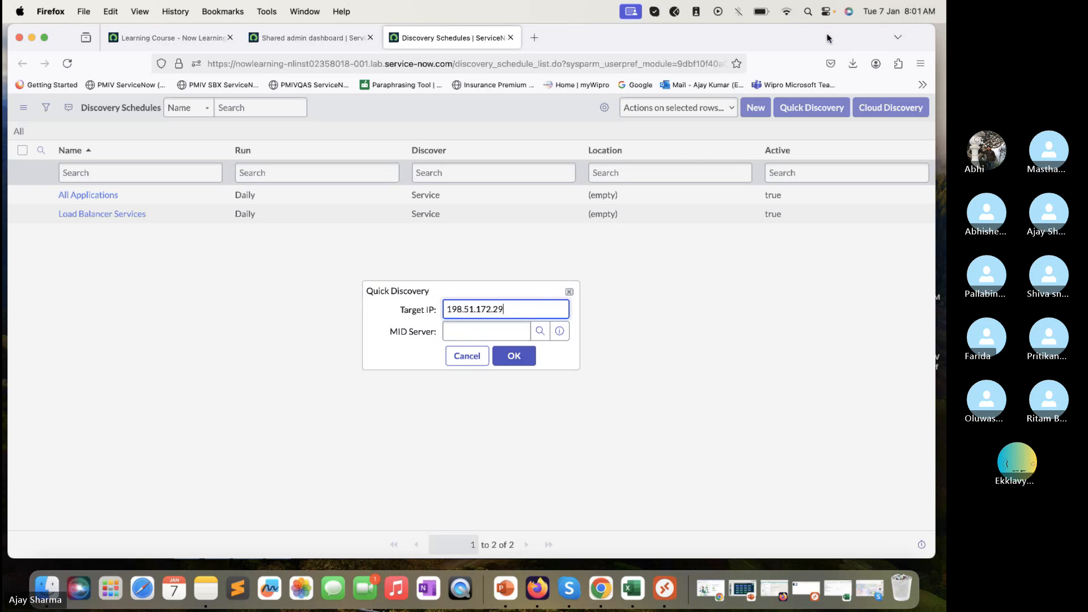
{"action": "left_click_drag", "start_coordinate": [825, 34], "coordinate": [694, 37]}
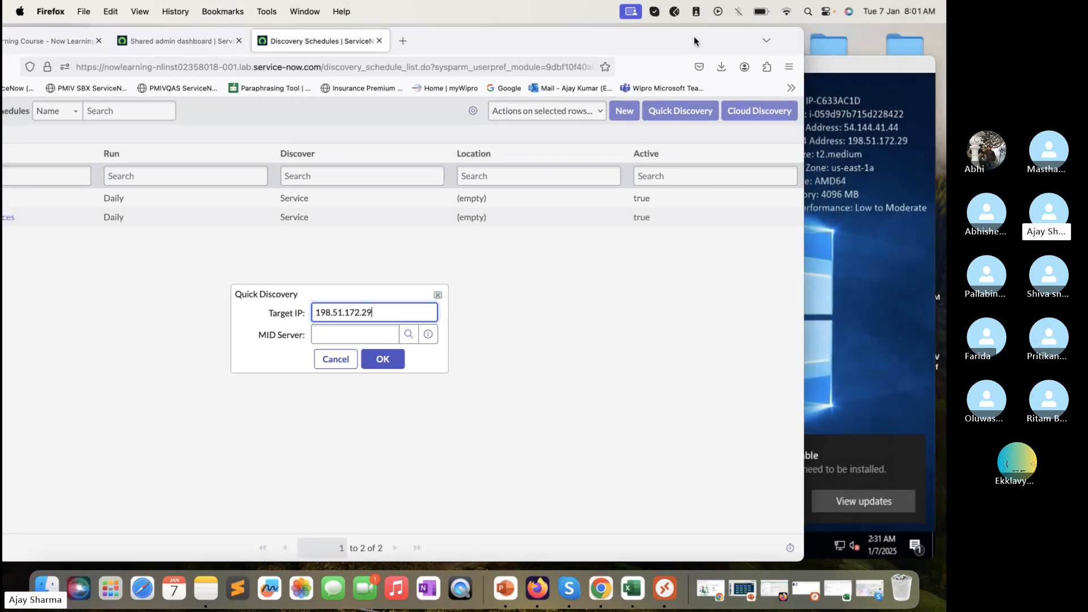
{"action": "left_click_drag", "start_coordinate": [694, 36], "coordinate": [829, 2]}
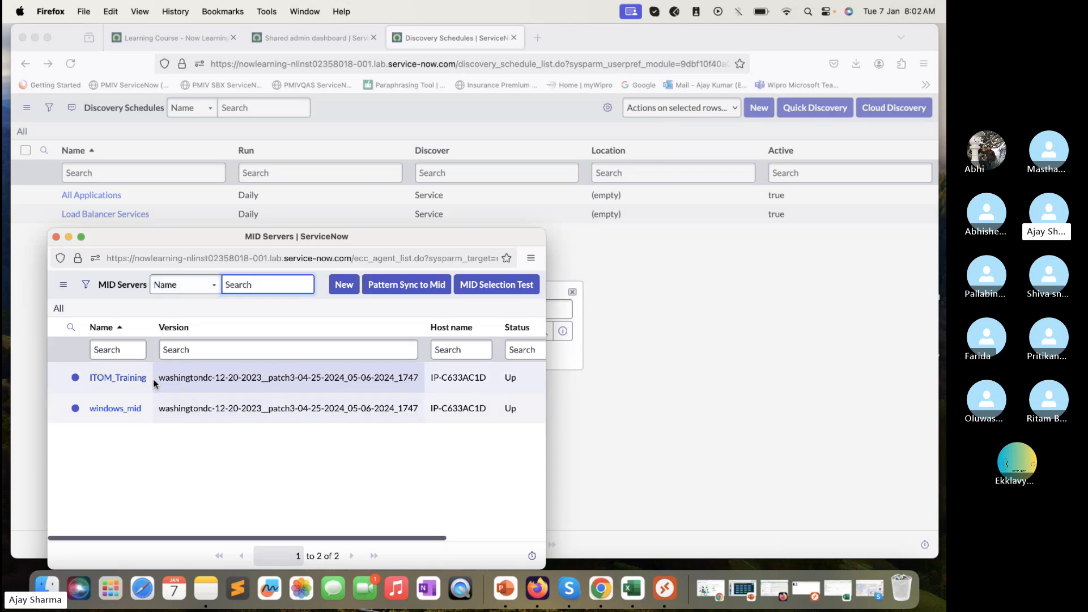
{"action": "left_click", "coordinate": [132, 379]}
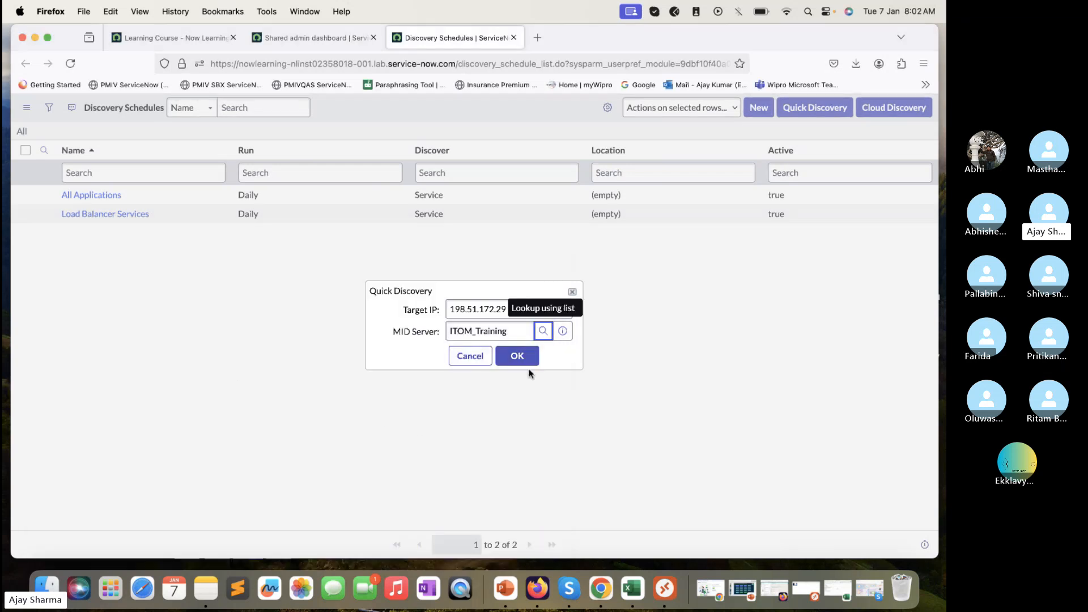
{"action": "left_click", "coordinate": [532, 357]}
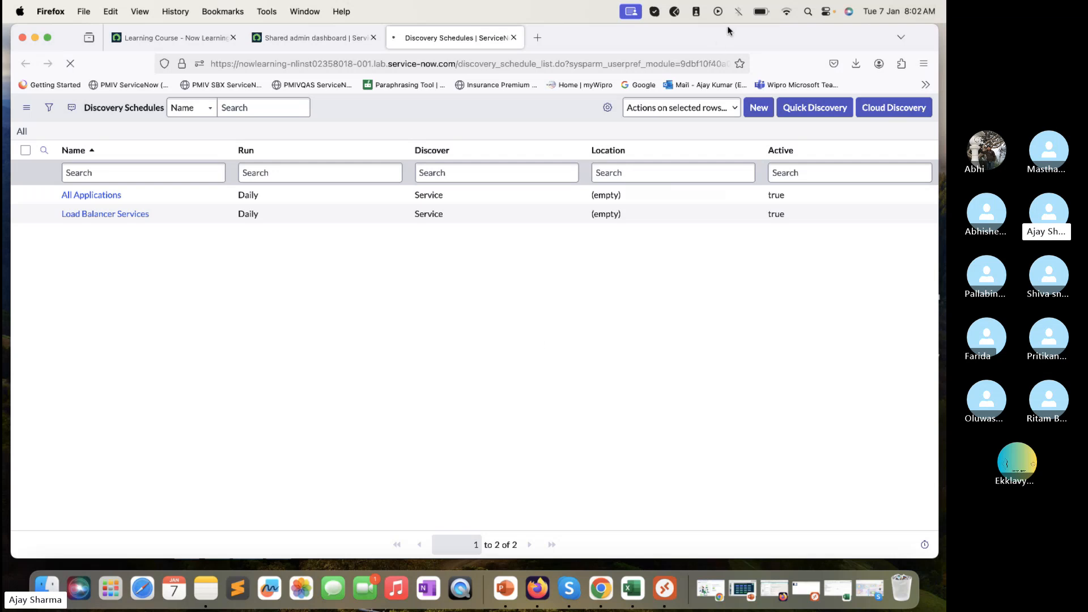
Open the DIS0010009 status record in a new tab, then go back to Discovery Schedules
{"action": "mouse_move", "coordinate": [725, 36]}
{"action": "left_mouse_down"}
{"action": "mouse_move", "coordinate": [736, 38]}
{"action": "mouse_move", "coordinate": [720, 40]}
{"action": "left_mouse_up"}
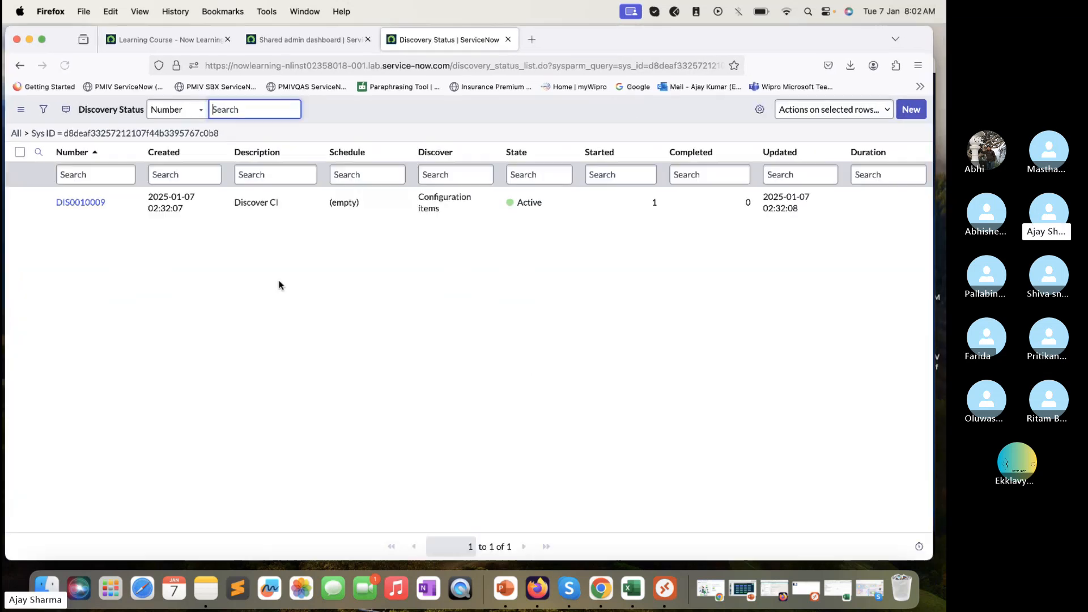
{"action": "right_click", "coordinate": [36, 210]}
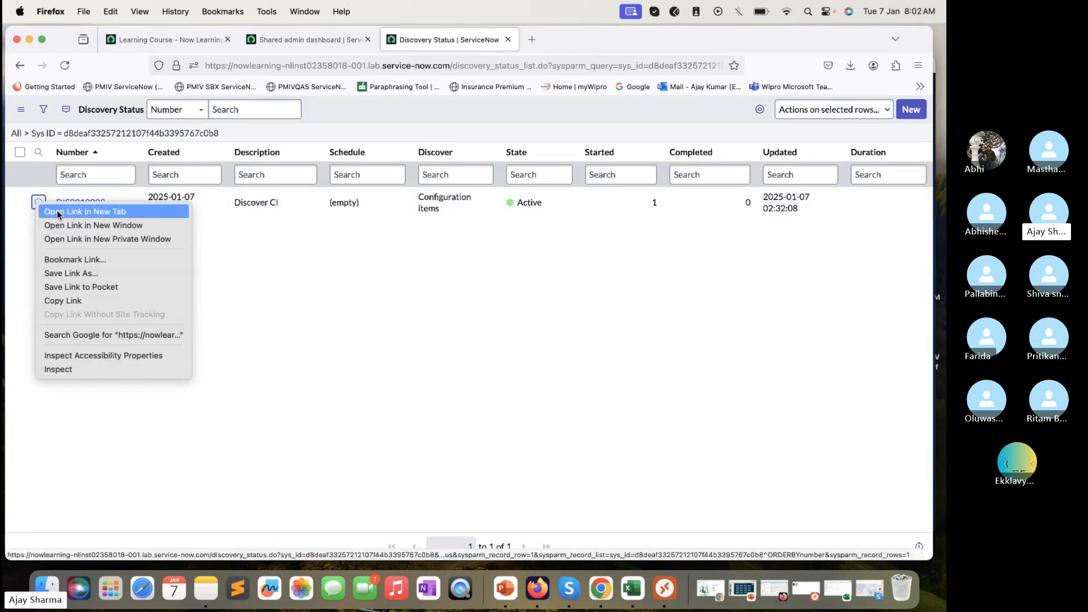
{"action": "left_click", "coordinate": [48, 216]}
{"action": "left_click", "coordinate": [20, 66]}
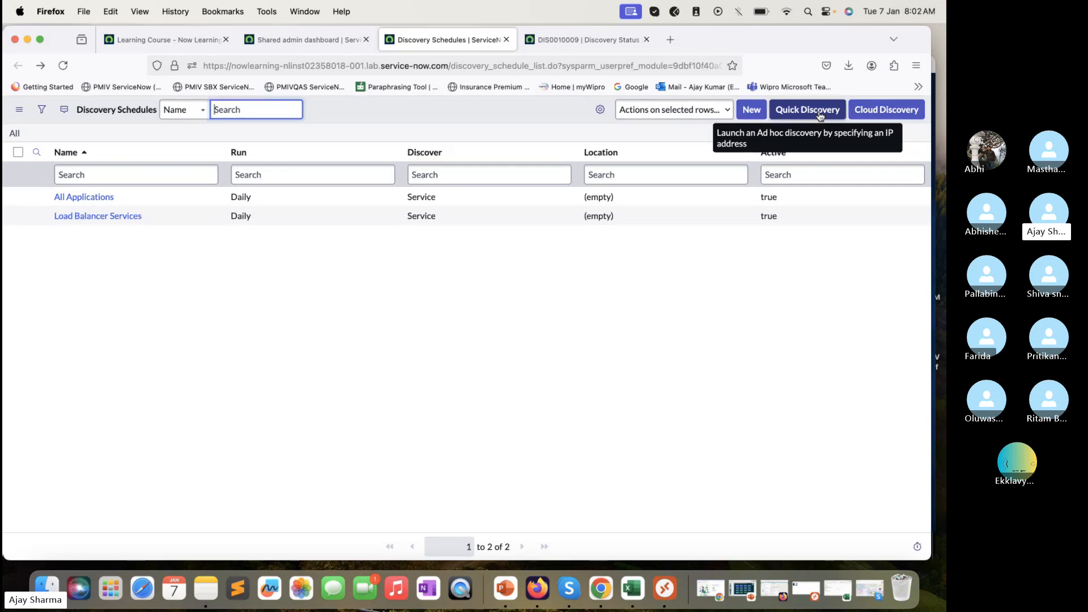
Create a new discovery schedule, keeping Configuration items as the Discover type
{"action": "left_click", "coordinate": [750, 111]}
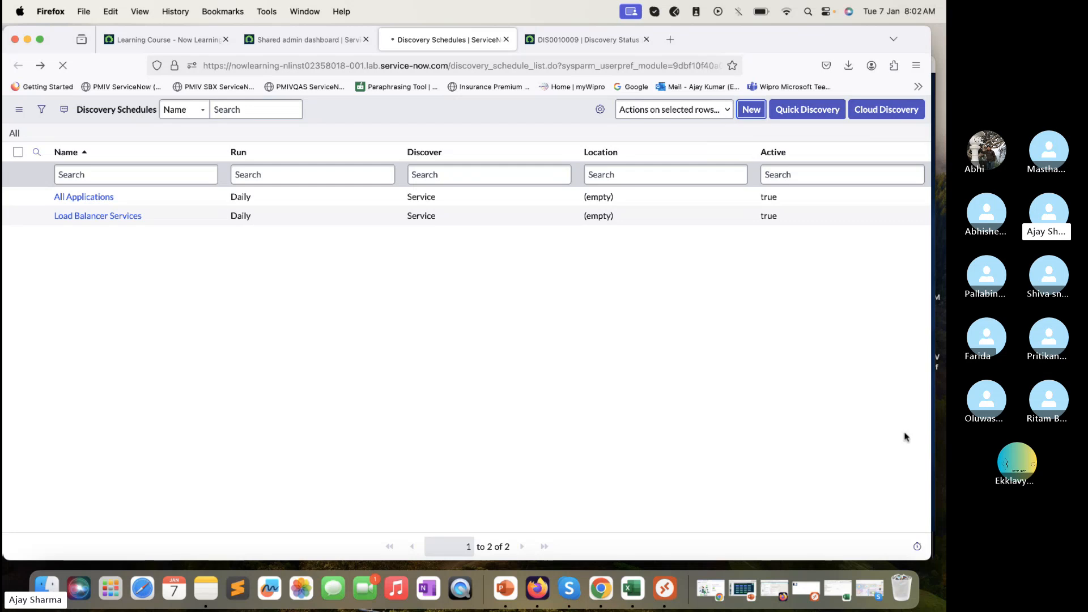
{"action": "left_click", "coordinate": [898, 465]}
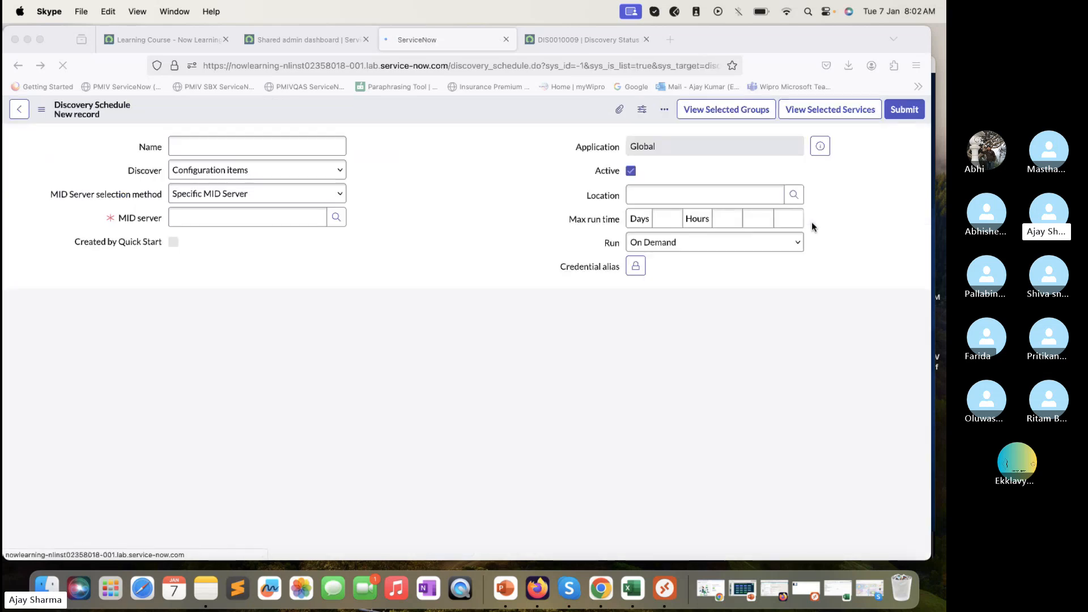
{"action": "left_click", "coordinate": [787, 243]}
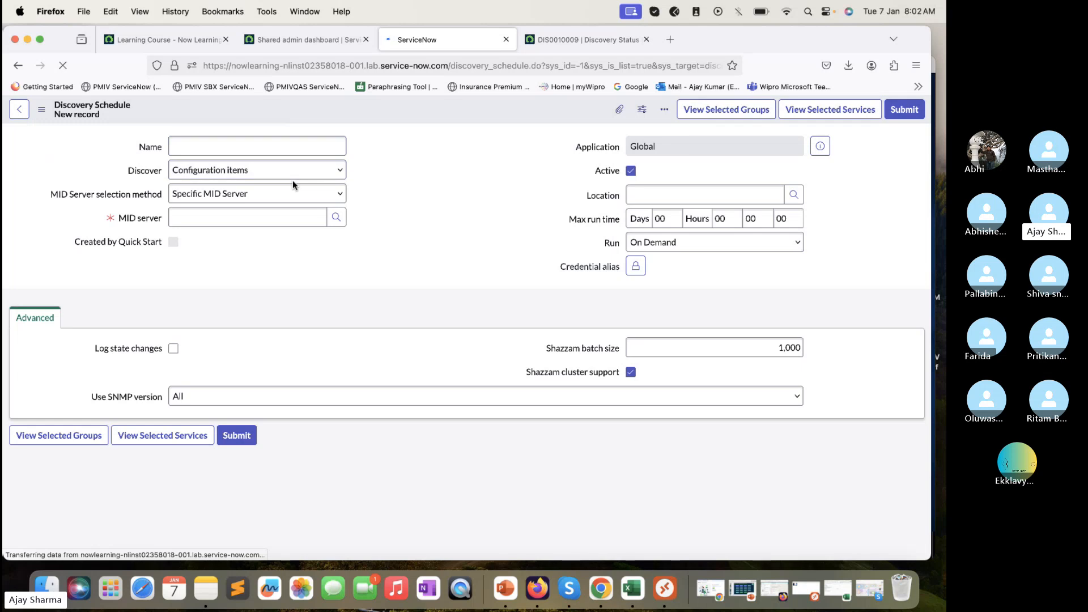
{"action": "left_click", "coordinate": [304, 170]}
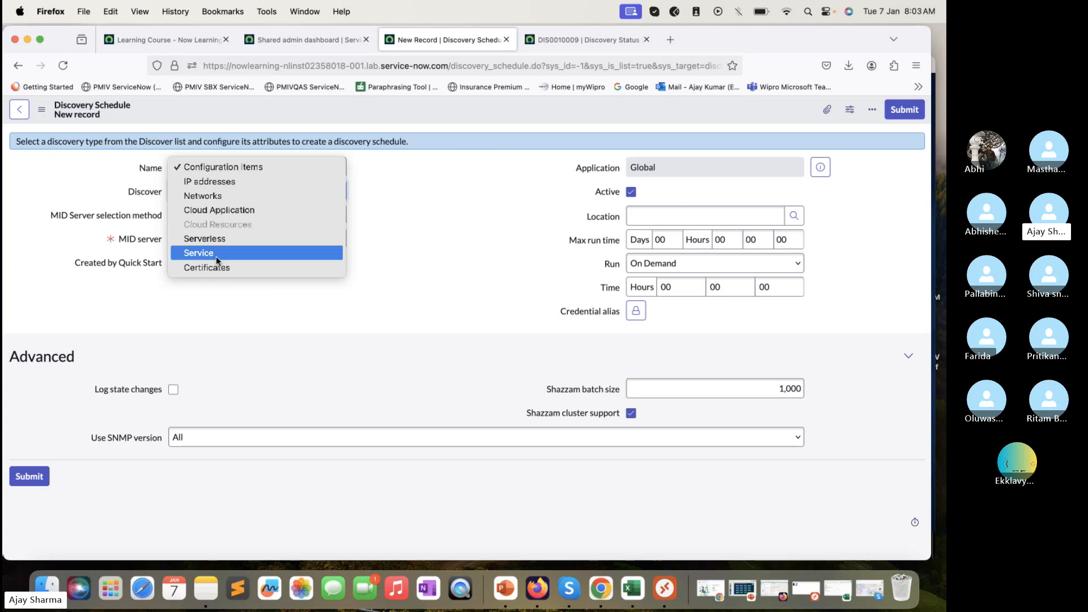
{"action": "left_click", "coordinate": [212, 311]}
Set the MID Server selection method to Use Behavior after trying Specific MID cluster
{"action": "left_click", "coordinate": [259, 215]}
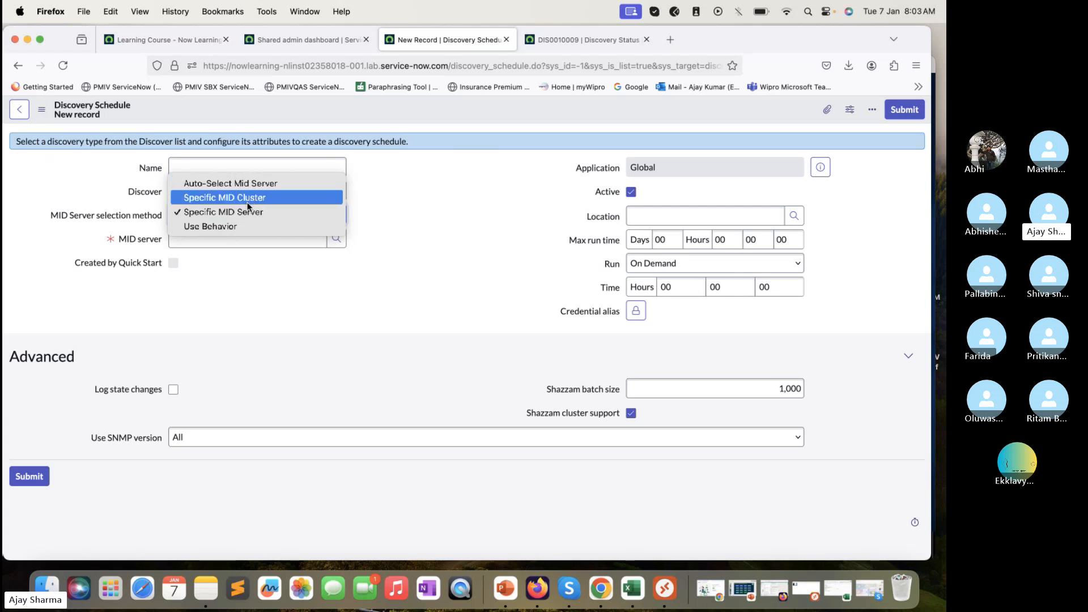
{"action": "left_click", "coordinate": [250, 198]}
{"action": "left_click", "coordinate": [248, 218]}
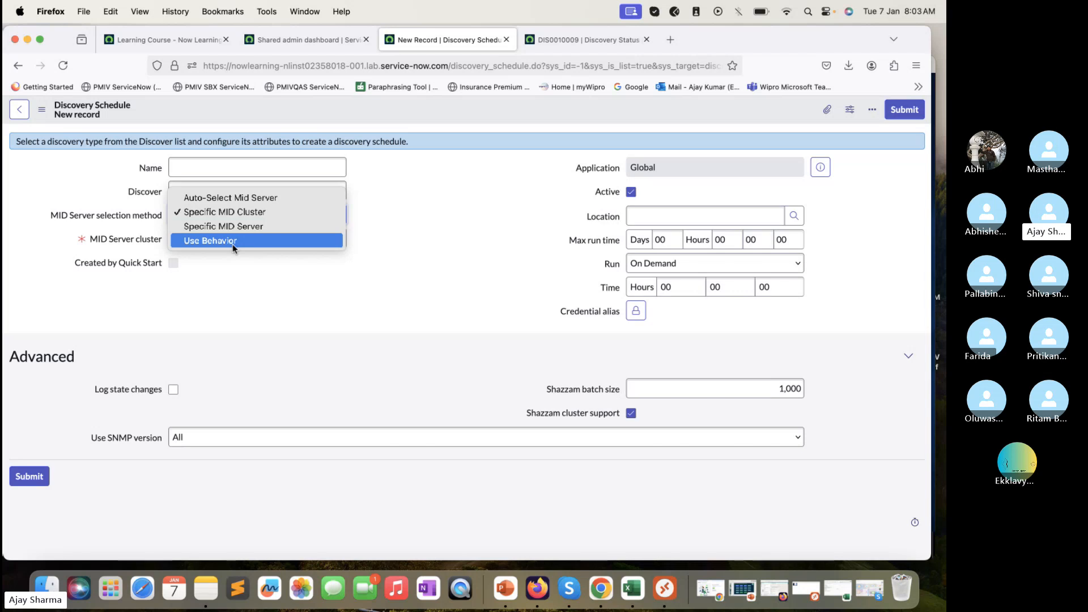
{"action": "left_click", "coordinate": [225, 276]}
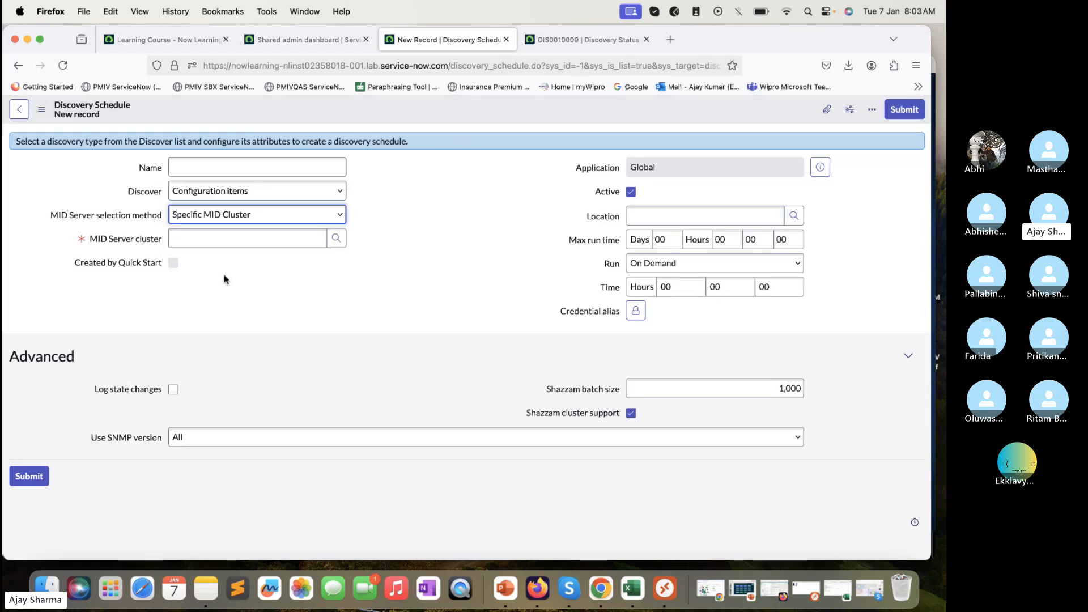
{"action": "left_click", "coordinate": [232, 218]}
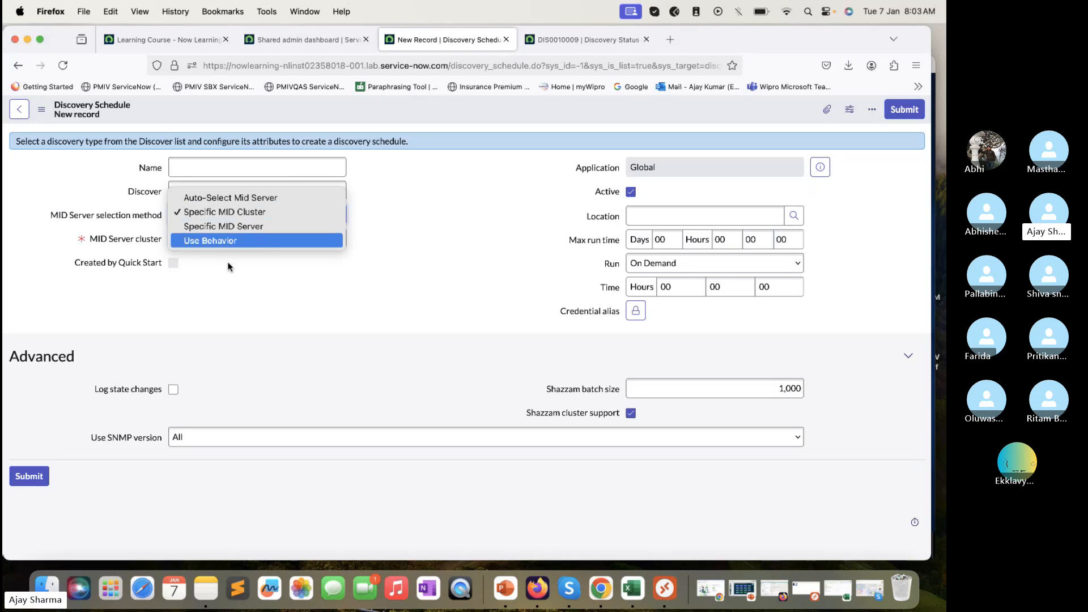
{"action": "left_click", "coordinate": [230, 267]}
{"action": "left_click", "coordinate": [230, 244]}
{"action": "left_click", "coordinate": [230, 217]}
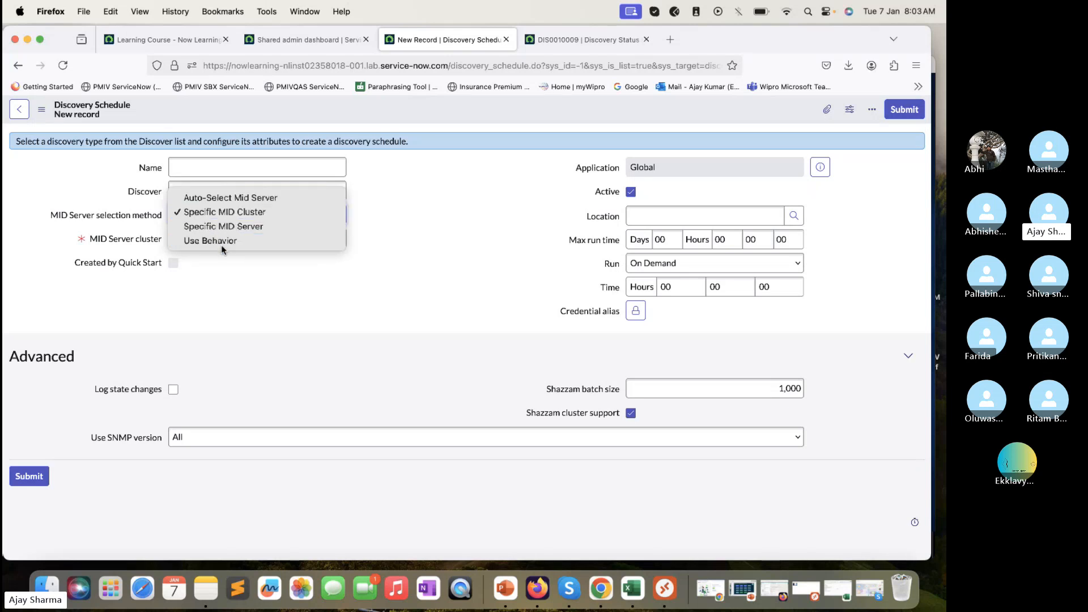
{"action": "left_click", "coordinate": [226, 240]}
{"action": "left_click", "coordinate": [227, 240]}
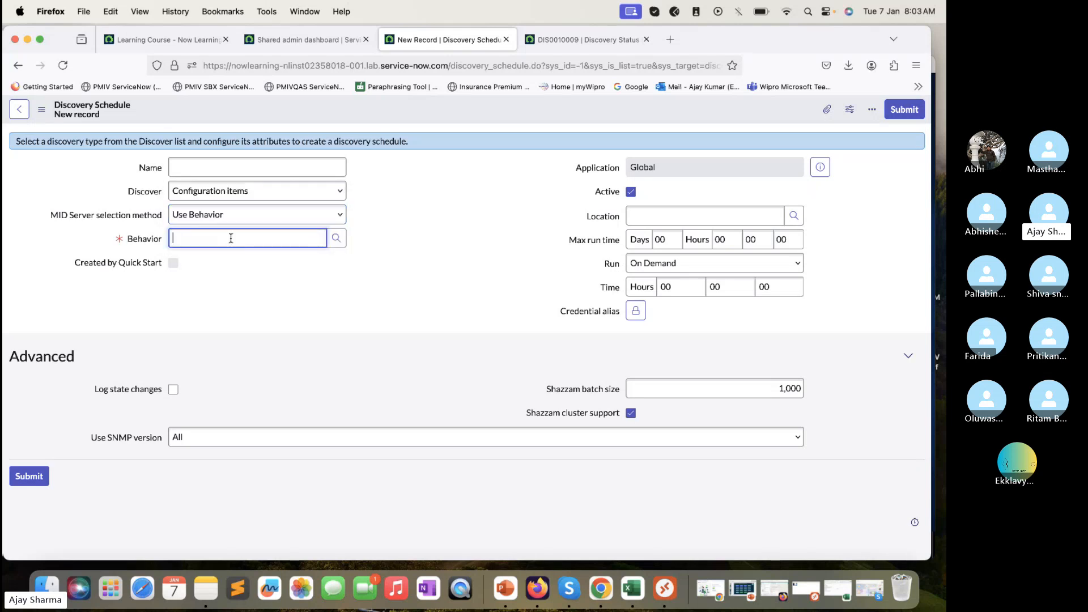
Visit the Name and Location fields, then leave the unsaved schedule form with Back
{"action": "left_click", "coordinate": [241, 168]}
{"action": "left_click", "coordinate": [700, 217]}
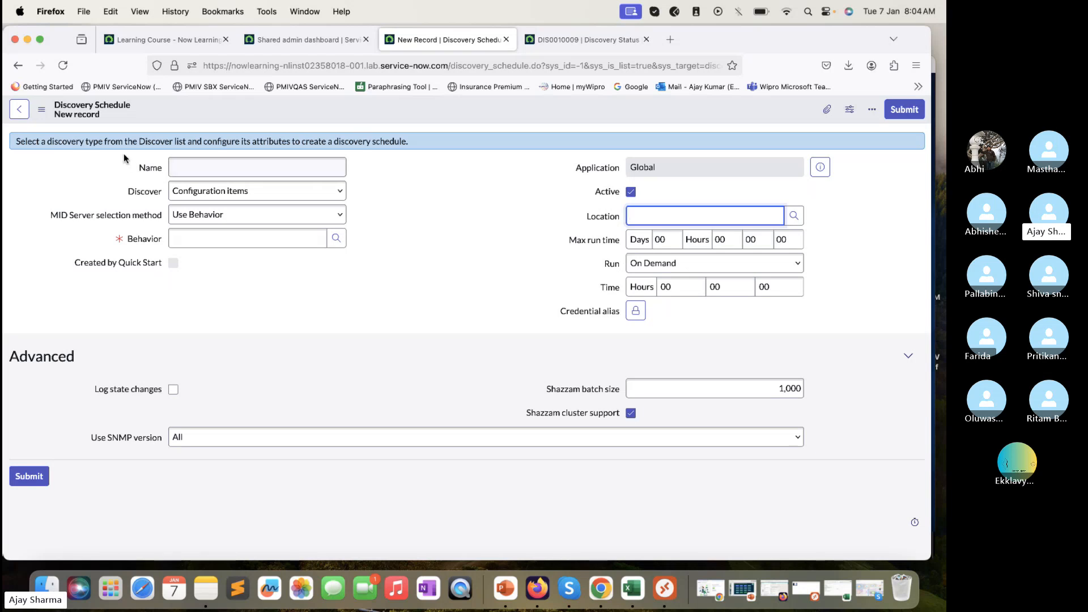
{"action": "left_click", "coordinate": [17, 65]}
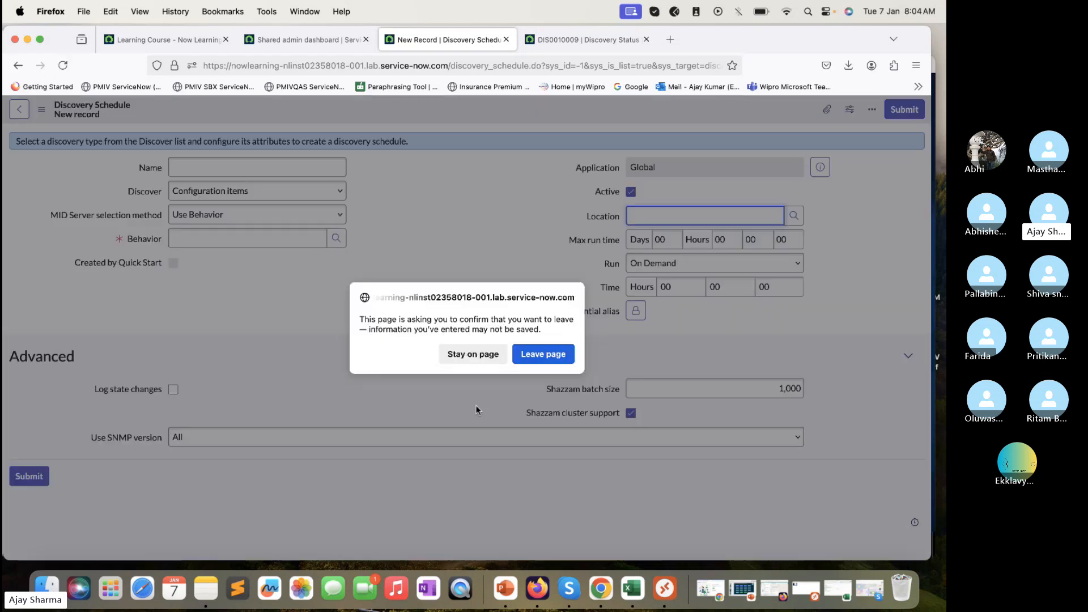
Switch to the DIS0010009 tab, reload it, and open its Devices (2) related list
{"action": "left_click", "coordinate": [572, 46]}
{"action": "left_click", "coordinate": [68, 67]}
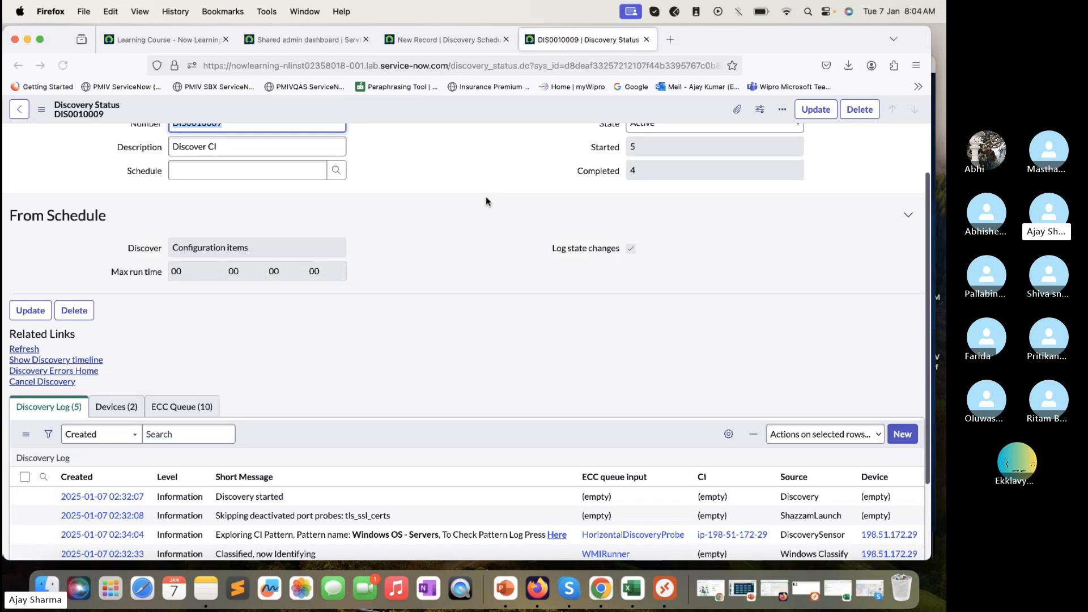
{"action": "scroll", "coordinate": [485, 200], "scroll_direction": "down", "scroll_amount": 3}
{"action": "left_click", "coordinate": [115, 309]}
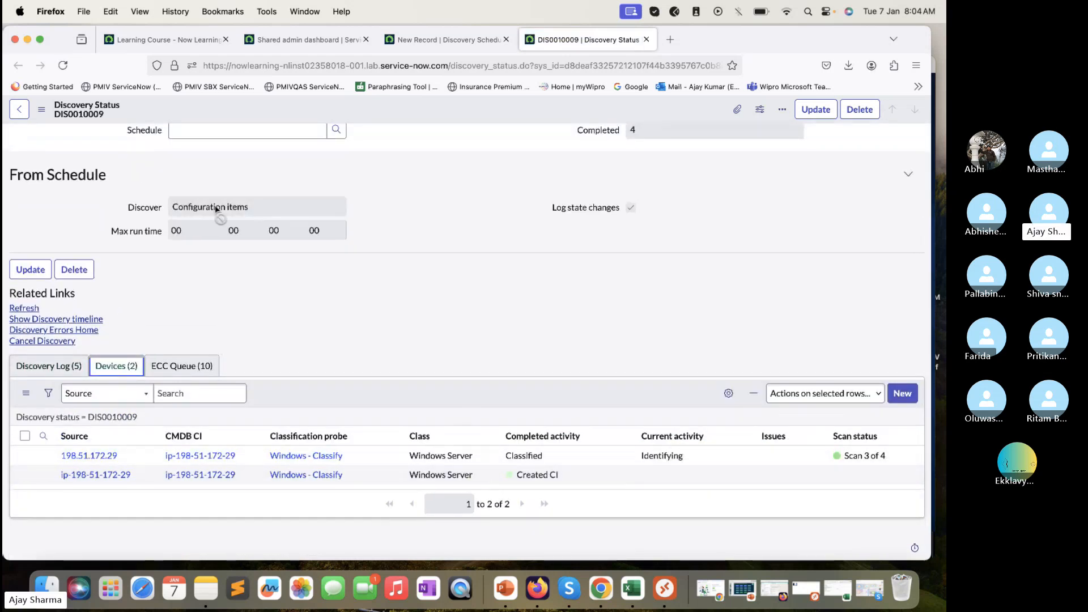
{"action": "left_click", "coordinate": [63, 65]}
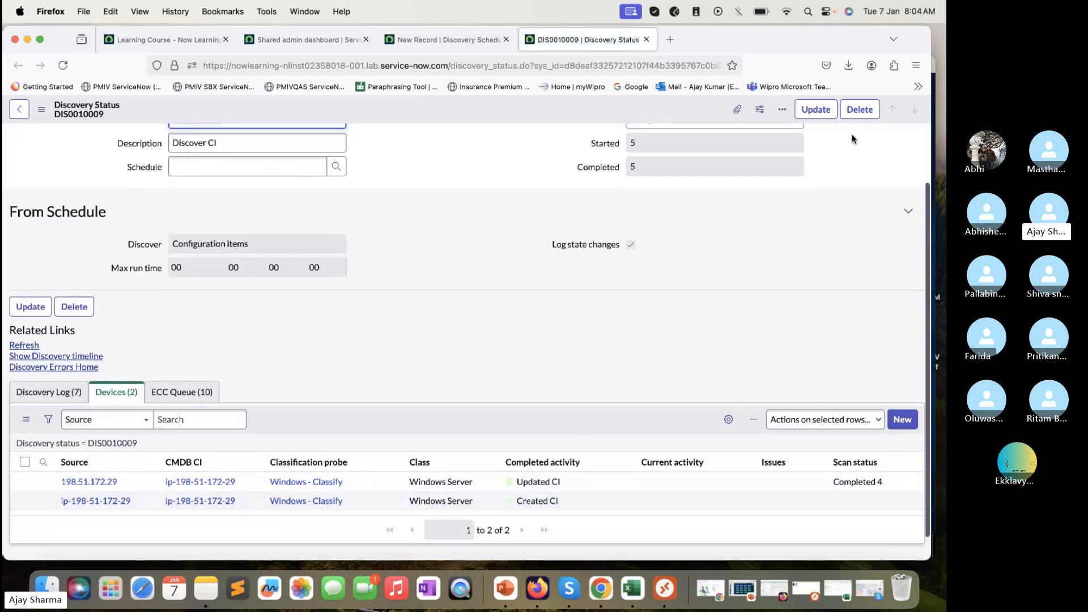
Check the MID server's remote desktop, then reload DIS0010009 until it shows Completed
{"action": "left_click_drag", "start_coordinate": [819, 37], "coordinate": [796, 35]}
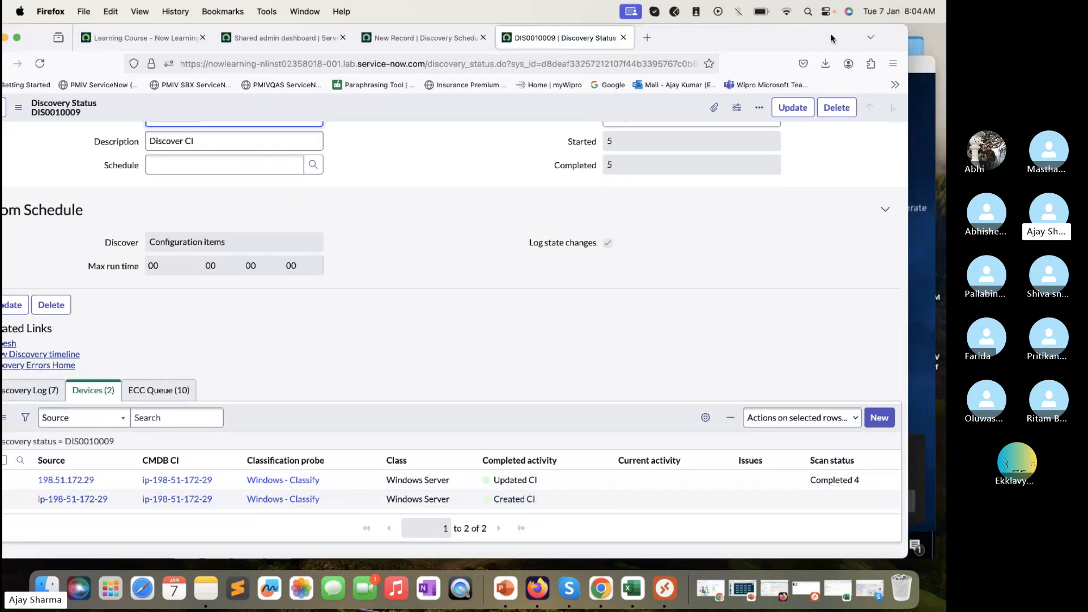
{"action": "left_click", "coordinate": [926, 103]}
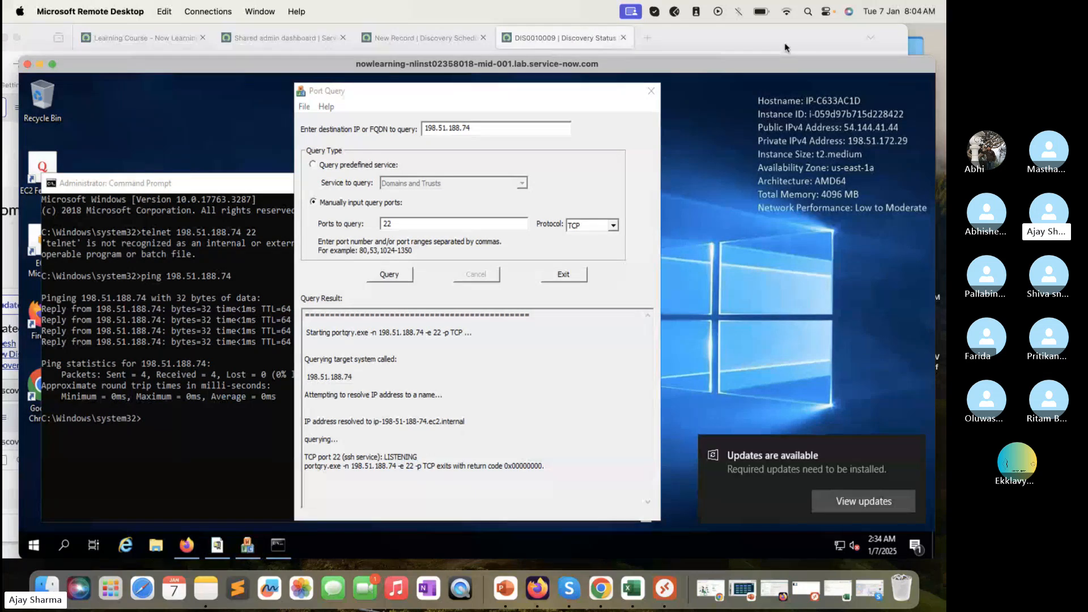
{"action": "left_click", "coordinate": [804, 40]}
{"action": "mouse_move", "coordinate": [804, 39]}
{"action": "left_mouse_down"}
{"action": "mouse_move", "coordinate": [825, 41]}
{"action": "mouse_move", "coordinate": [809, 39]}
{"action": "left_mouse_up"}
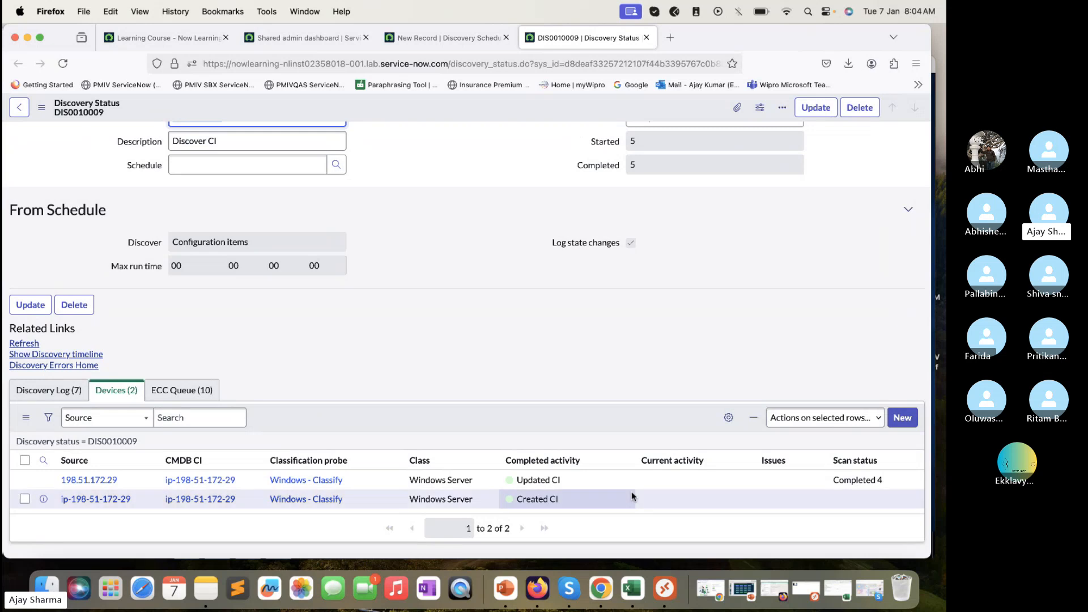
{"action": "left_click", "coordinate": [809, 468]}
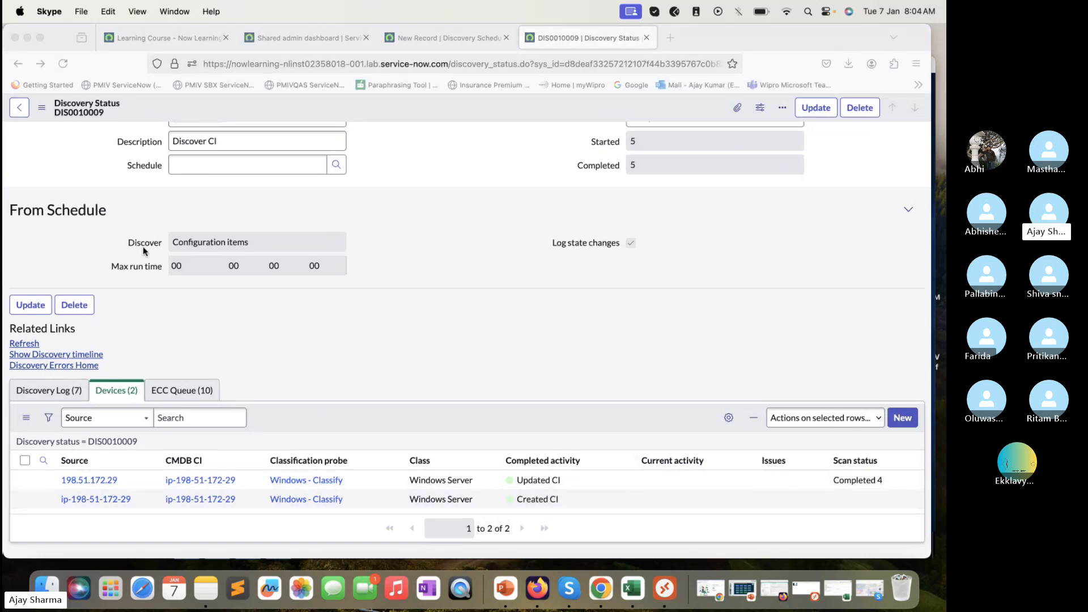
{"action": "left_click", "coordinate": [63, 65]}
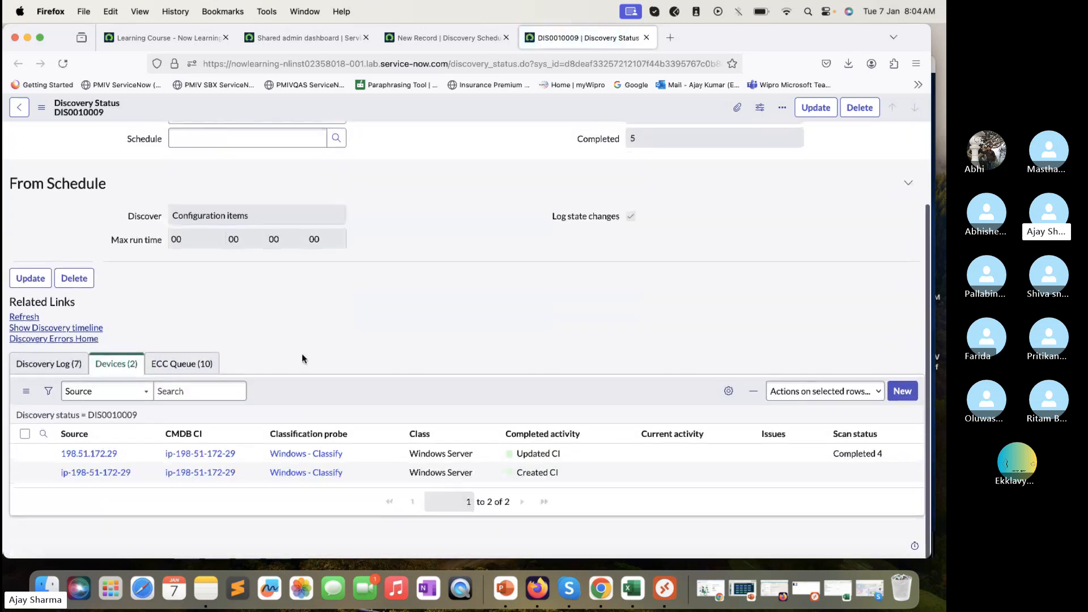
Sort DIS0010009's ECC Queue records by Topic z to a, then by Created oldest first
{"action": "left_click", "coordinate": [179, 362]}
{"action": "scroll", "coordinate": [360, 167], "scroll_direction": "down", "scroll_amount": 3}
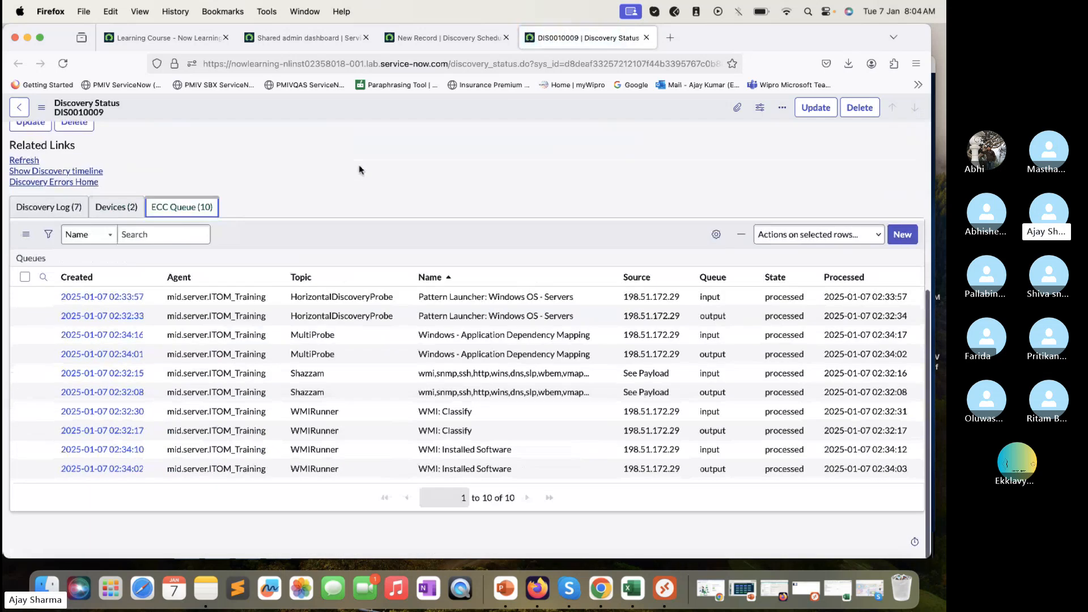
{"action": "scroll", "coordinate": [362, 168], "scroll_direction": "up", "scroll_amount": 1}
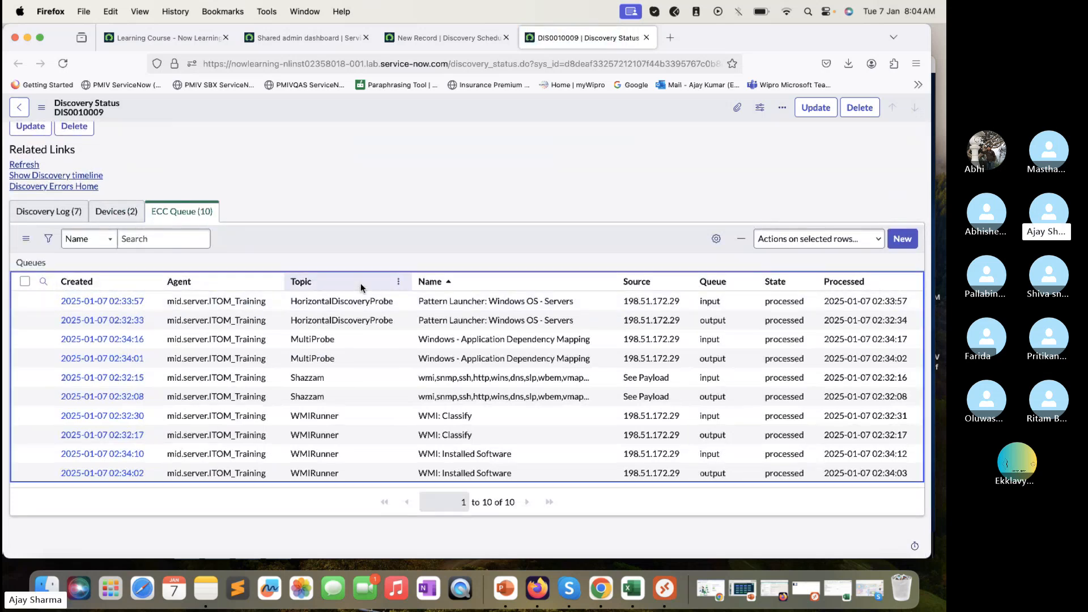
{"action": "left_click", "coordinate": [398, 283]}
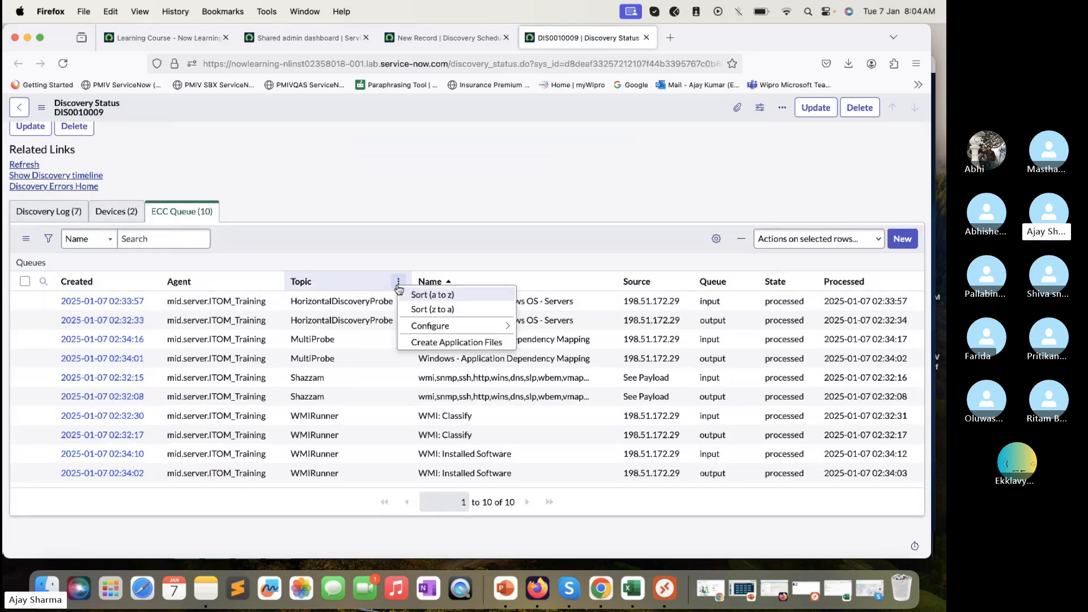
{"action": "left_click", "coordinate": [437, 295]}
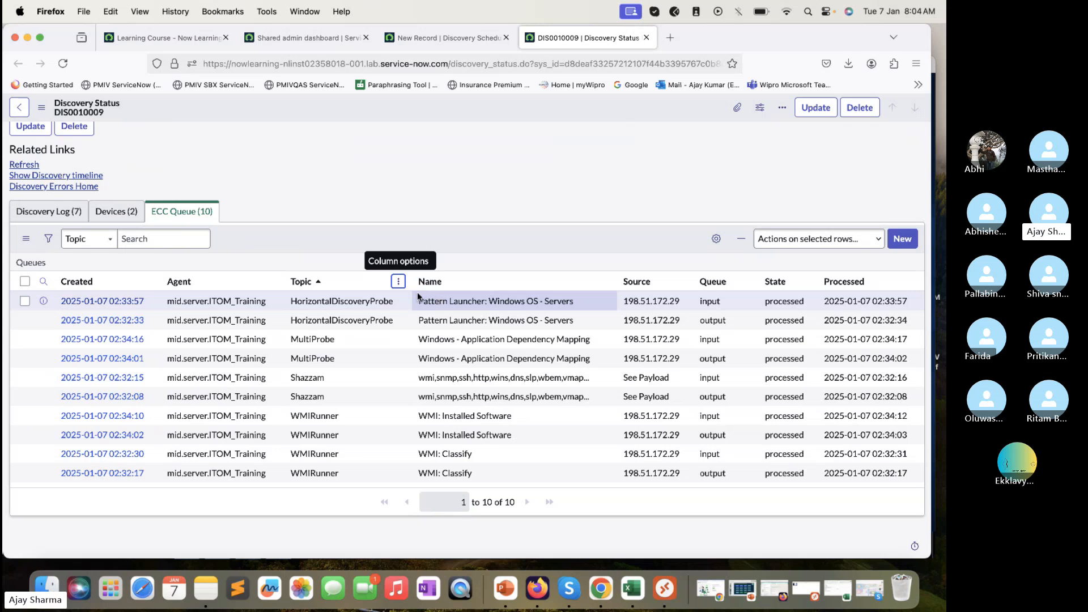
{"action": "left_click", "coordinate": [429, 302]}
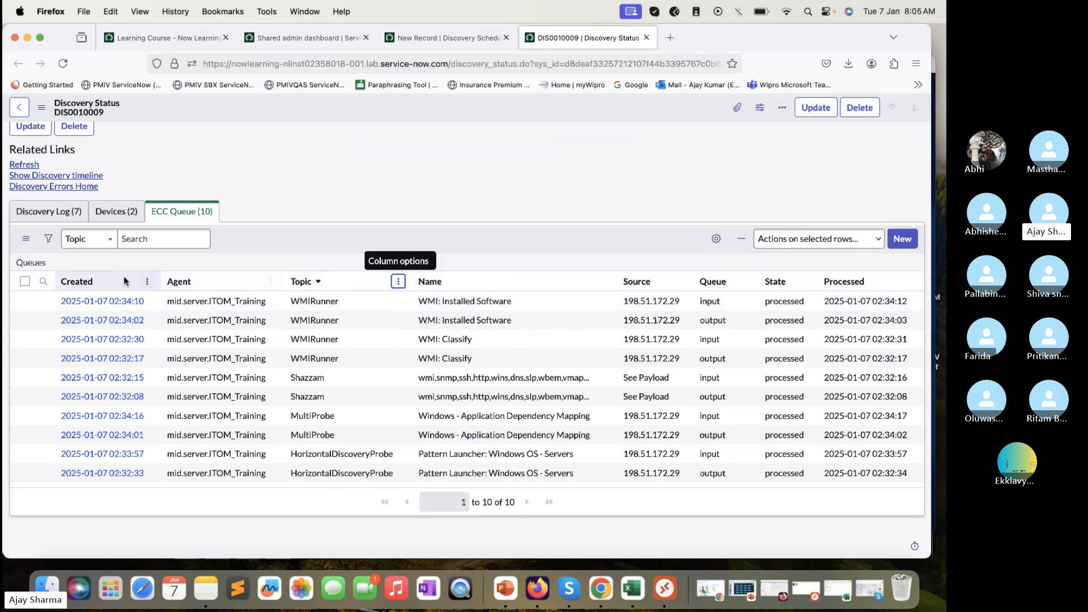
{"action": "left_click", "coordinate": [147, 282]}
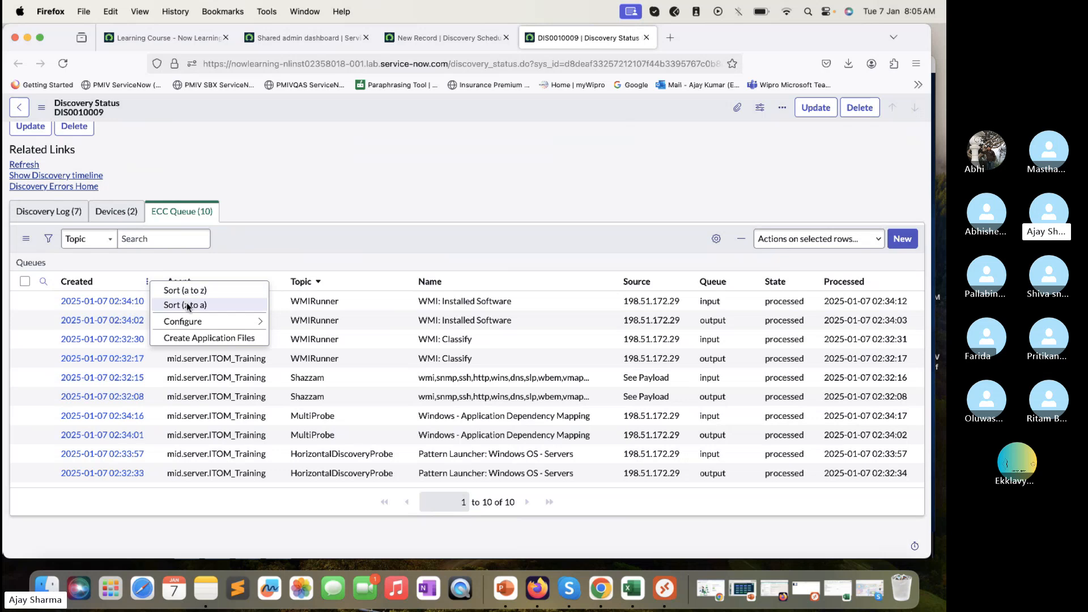
{"action": "left_click", "coordinate": [186, 305]}
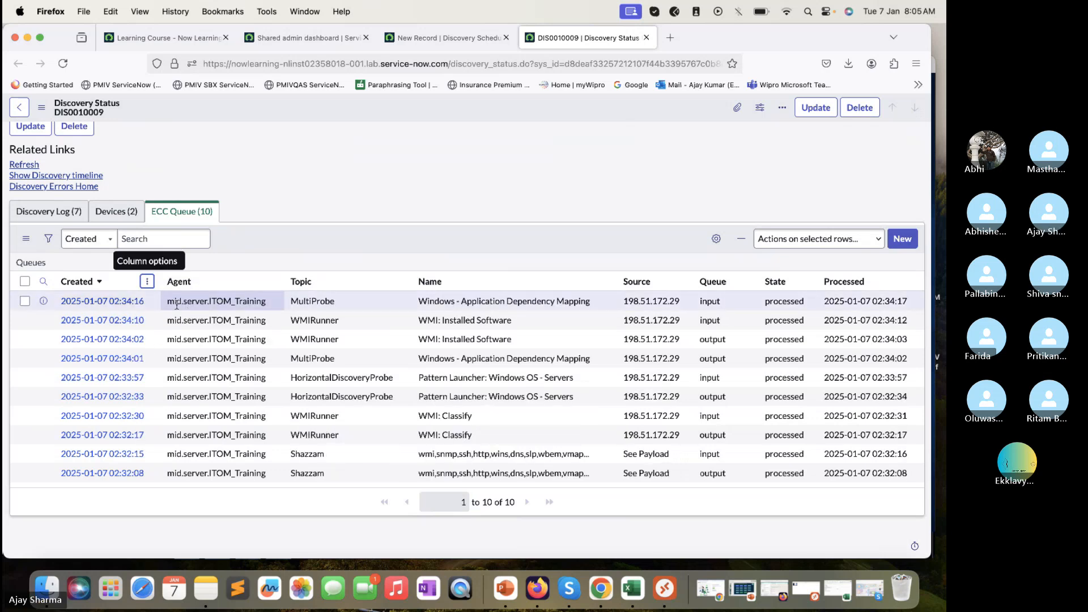
{"action": "left_click", "coordinate": [148, 281]}
{"action": "left_click", "coordinate": [164, 291]}
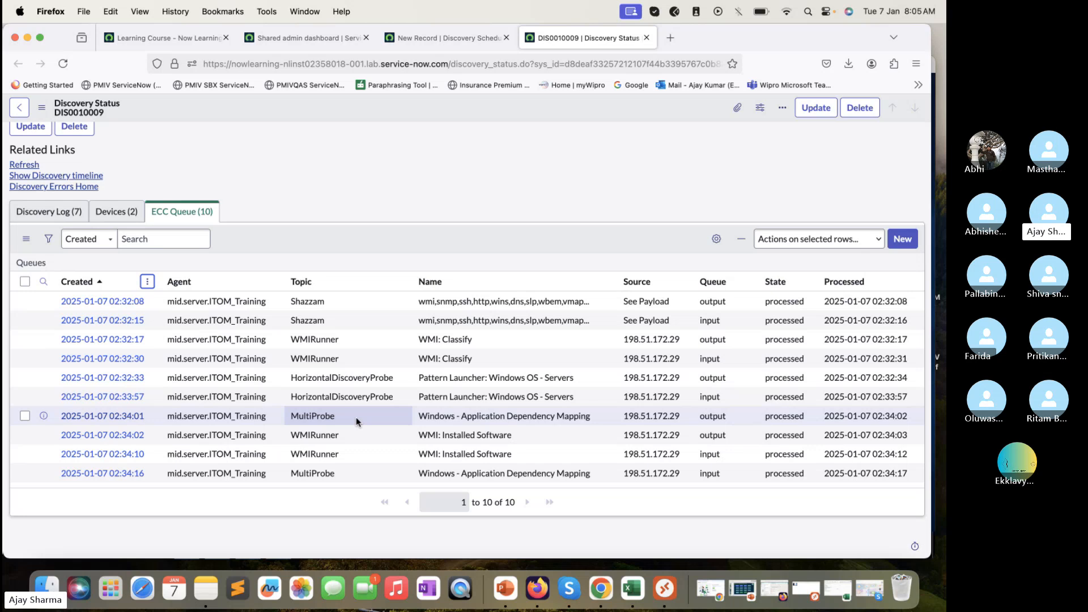
Highlight two neighbouring probe rows' Topic cells, then switch to the Devices list
{"action": "left_click_drag", "start_coordinate": [361, 424], "coordinate": [340, 398]}
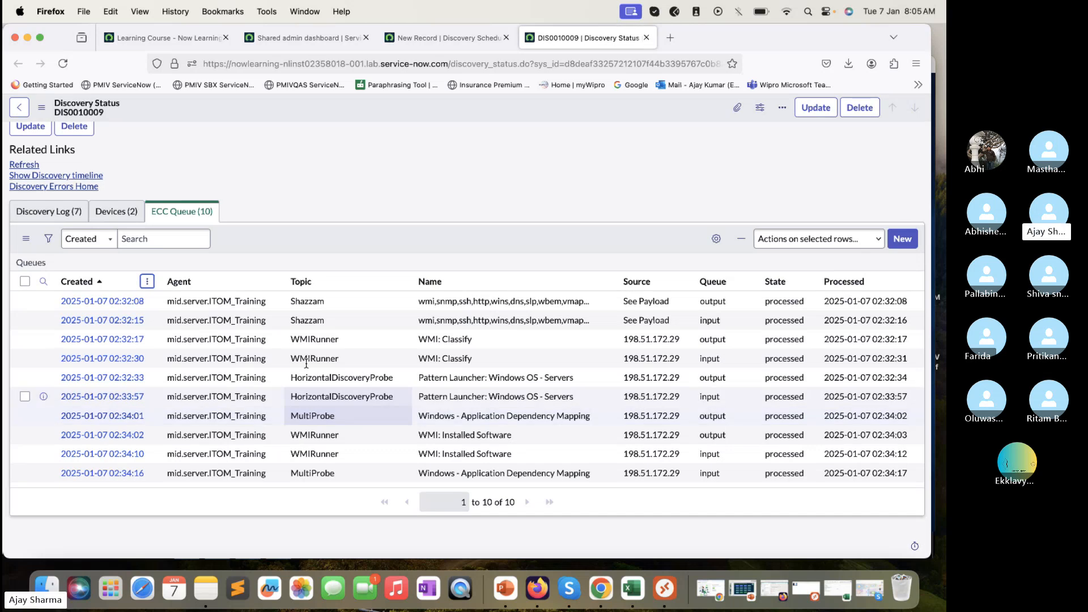
{"action": "left_click", "coordinate": [263, 302]}
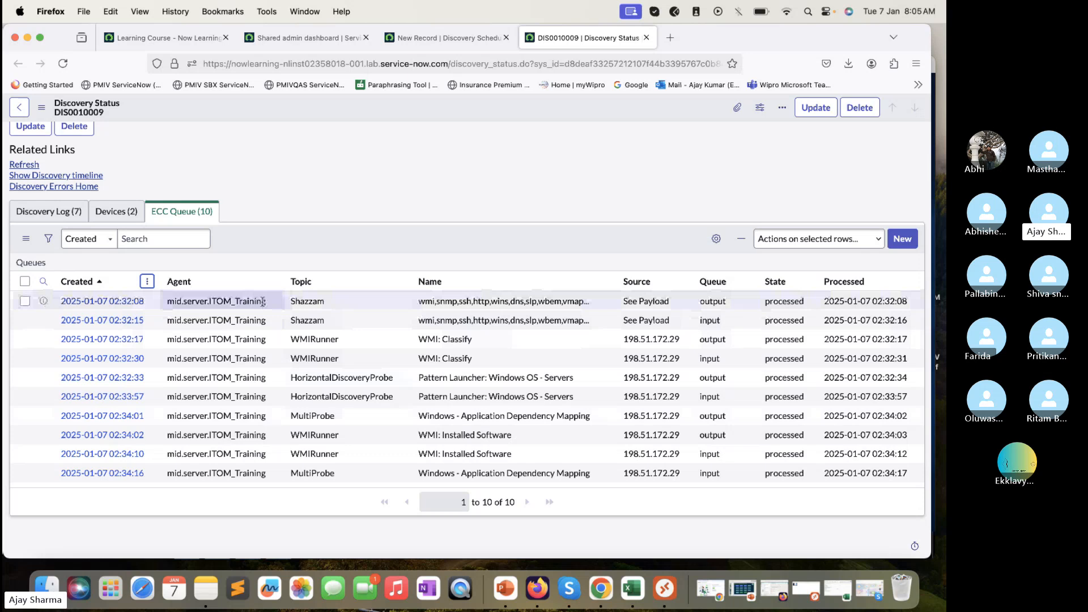
{"action": "left_click", "coordinate": [107, 221]}
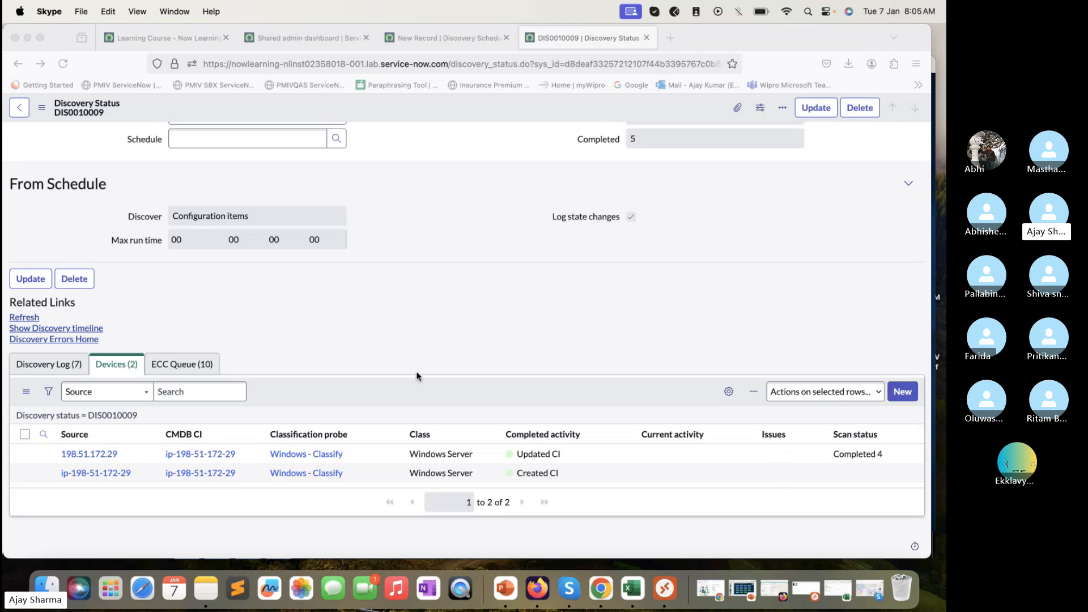
Sort the Discovery Log entries by Created, oldest first
{"action": "left_click", "coordinate": [79, 366]}
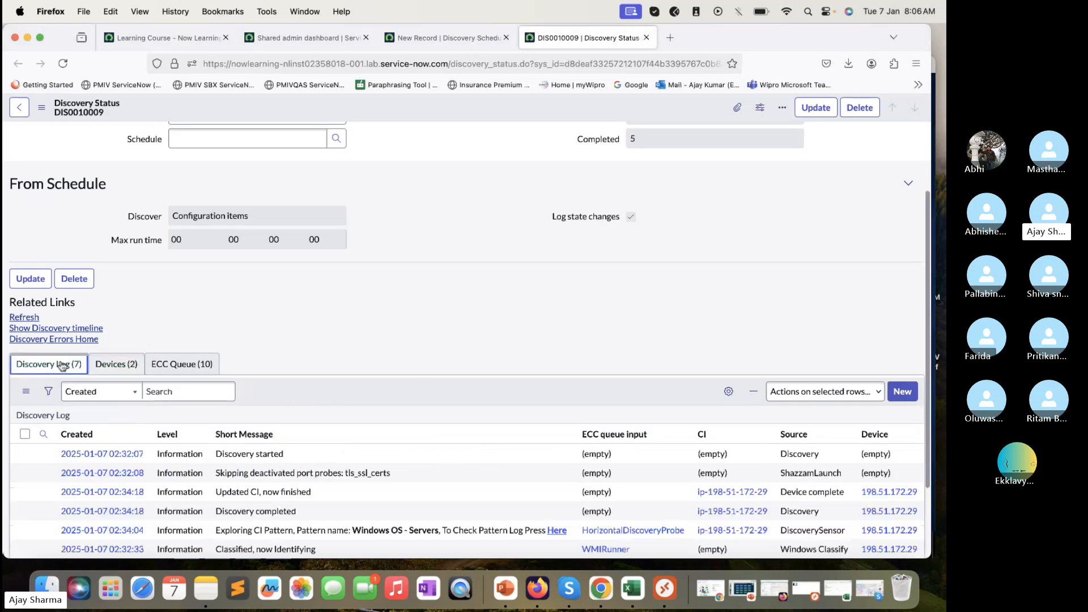
{"action": "scroll", "coordinate": [209, 287], "scroll_direction": "down", "scroll_amount": 3}
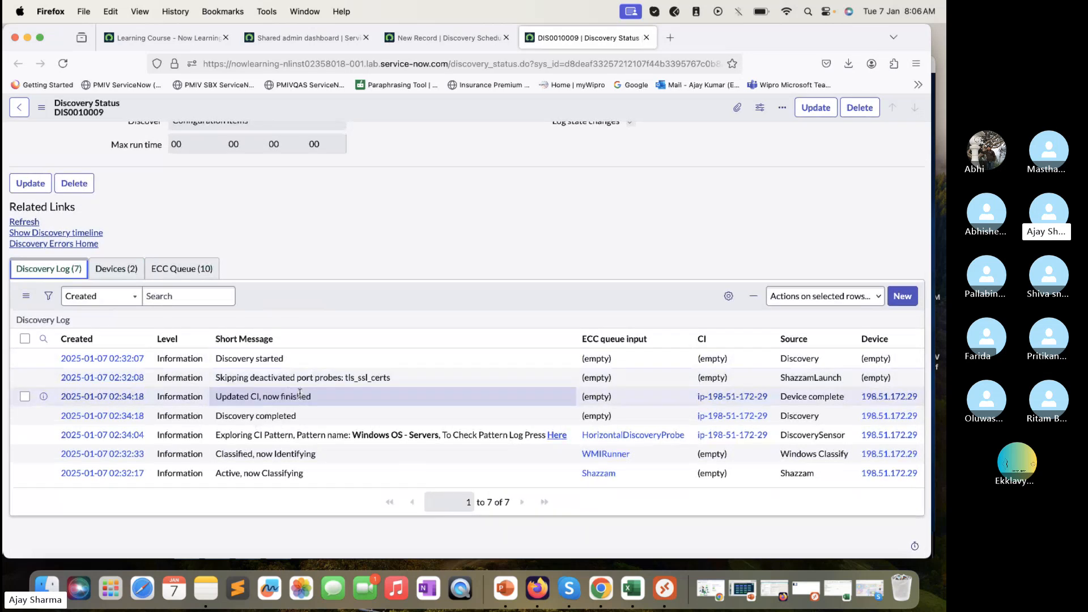
{"action": "left_click", "coordinate": [138, 339]}
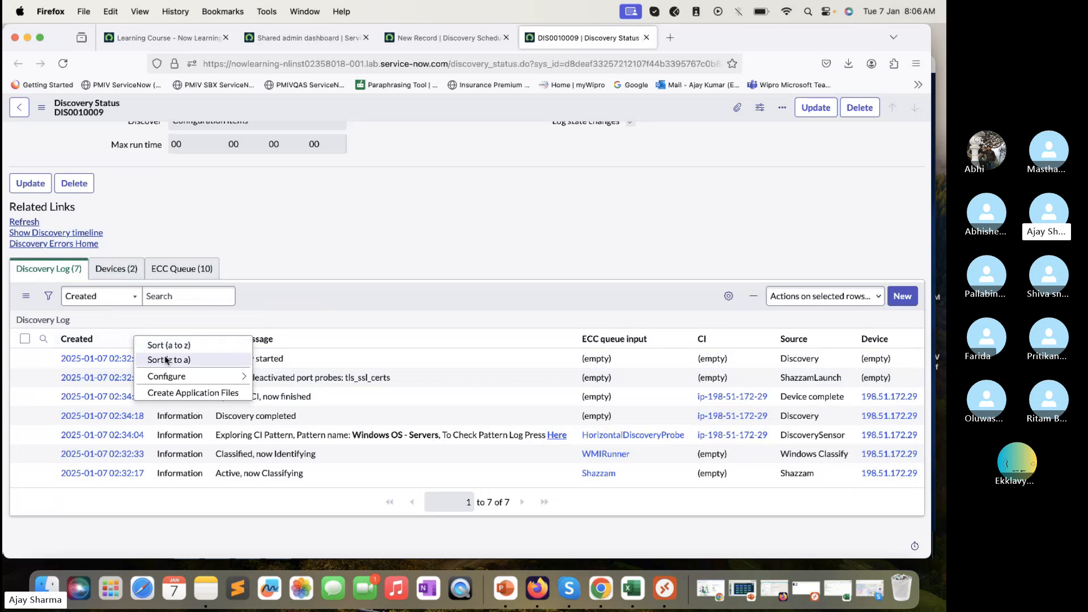
{"action": "left_click", "coordinate": [171, 348]}
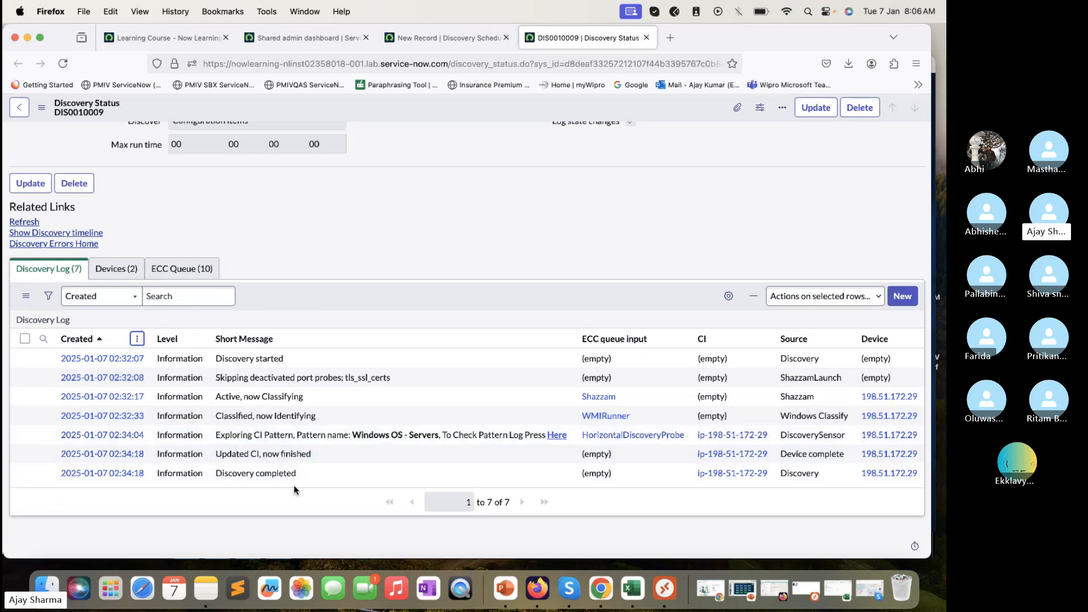
Recheck the Devices and ECC Queue lists, then select the first device's source IP 198.51.172.29
{"action": "left_click", "coordinate": [116, 269]}
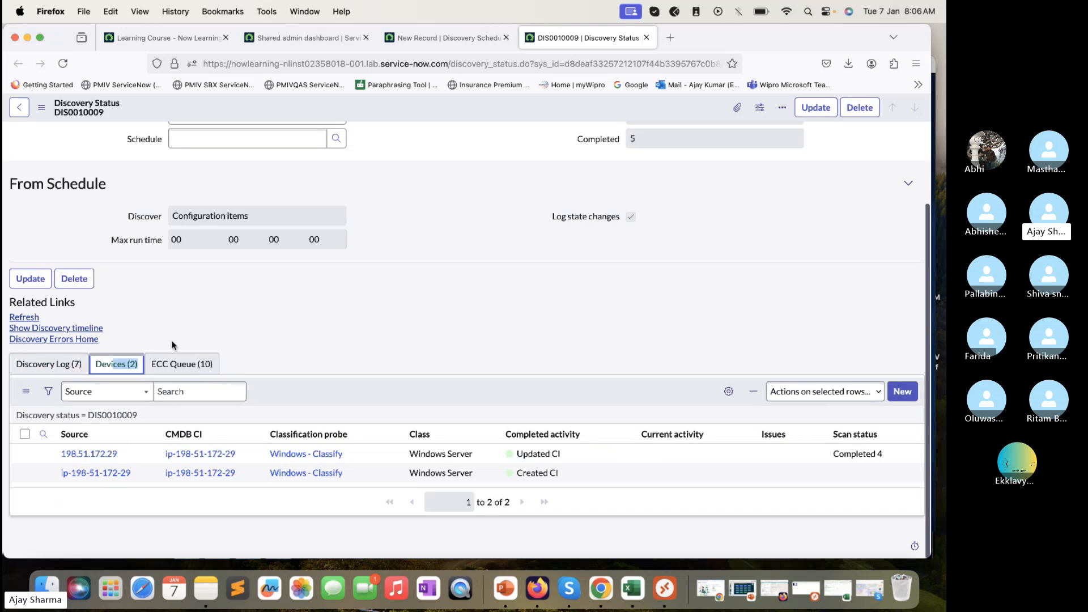
{"action": "left_click", "coordinate": [182, 364]}
{"action": "scroll", "coordinate": [213, 312], "scroll_direction": "up", "scroll_amount": 3}
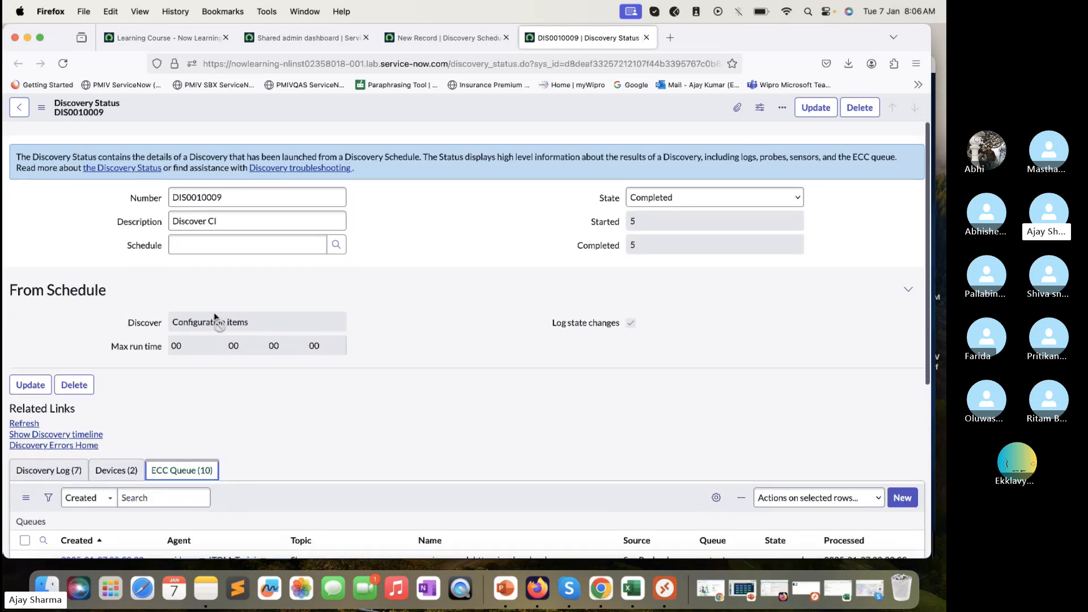
{"action": "scroll", "coordinate": [214, 317], "scroll_direction": "down", "scroll_amount": 1}
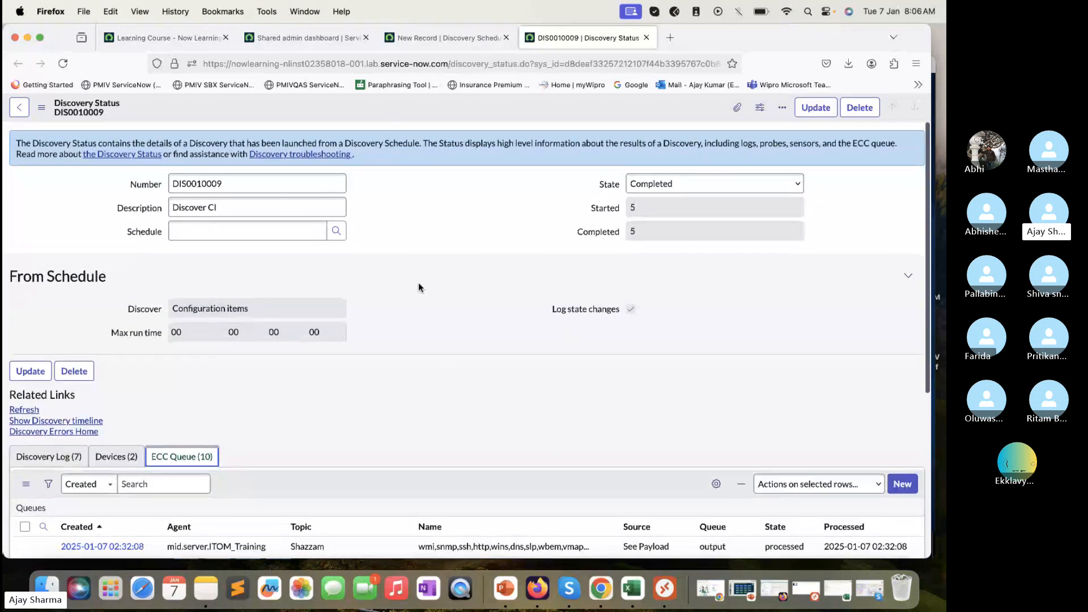
{"action": "double_click", "coordinate": [313, 184]}
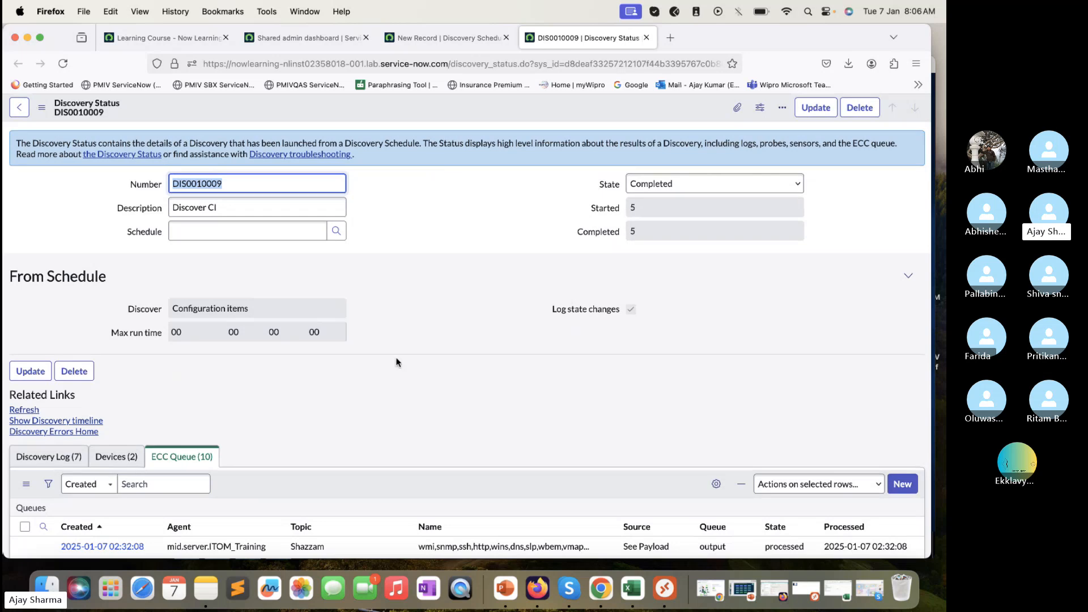
{"action": "scroll", "coordinate": [396, 360], "scroll_direction": "down", "scroll_amount": 5}
{"action": "left_click", "coordinate": [122, 215]}
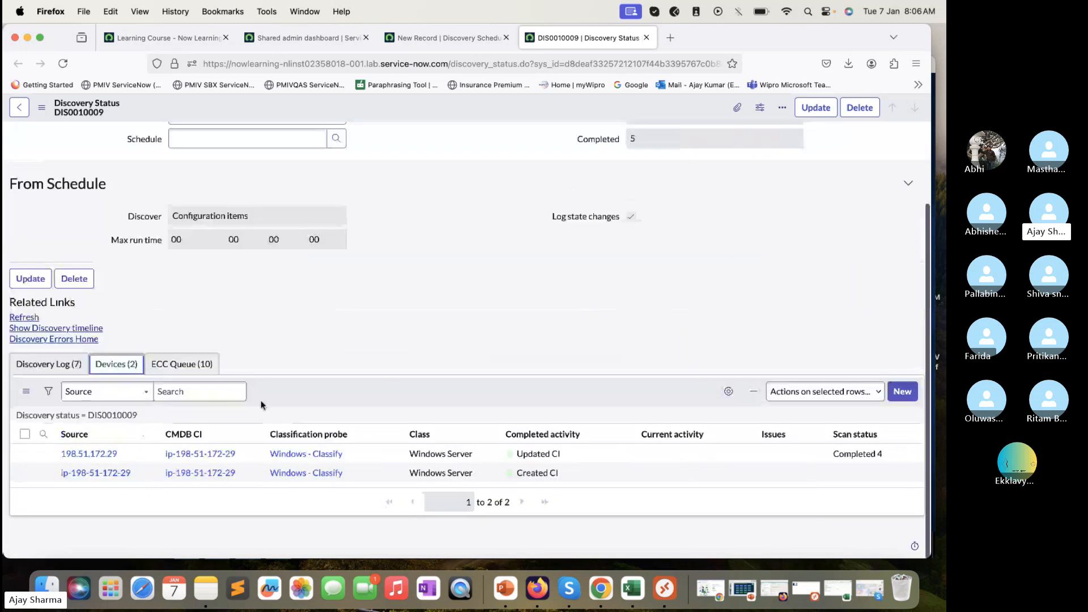
{"action": "left_click_drag", "start_coordinate": [124, 454], "coordinate": [43, 455]}
{"action": "key", "text": "super+c"}
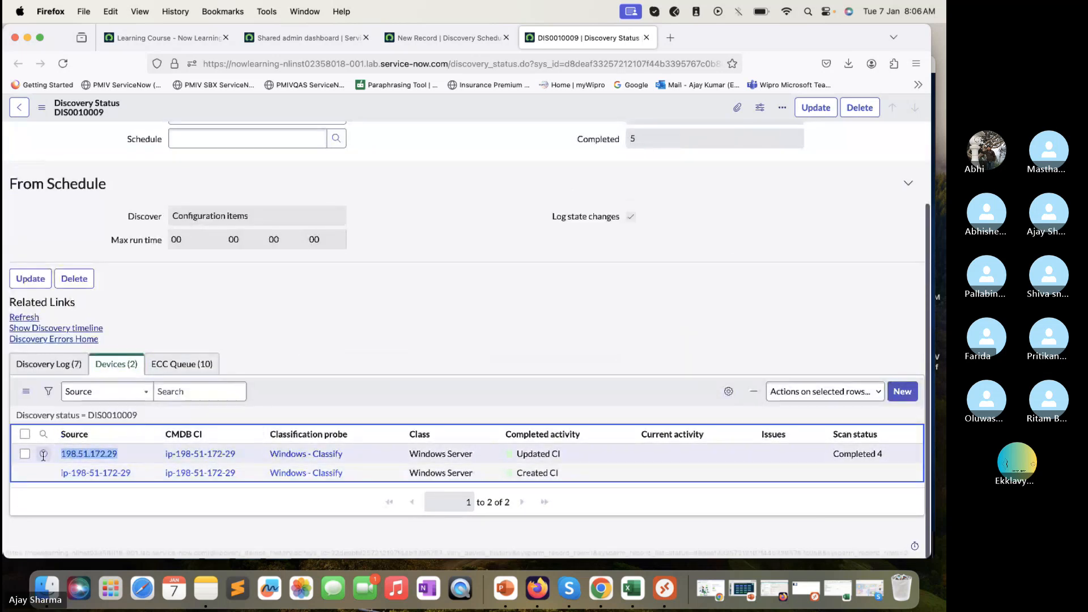
Paste 198.51.172.29 into the training workbook's Sheet1 and widen column C to fit it
{"action": "left_click", "coordinate": [636, 592]}
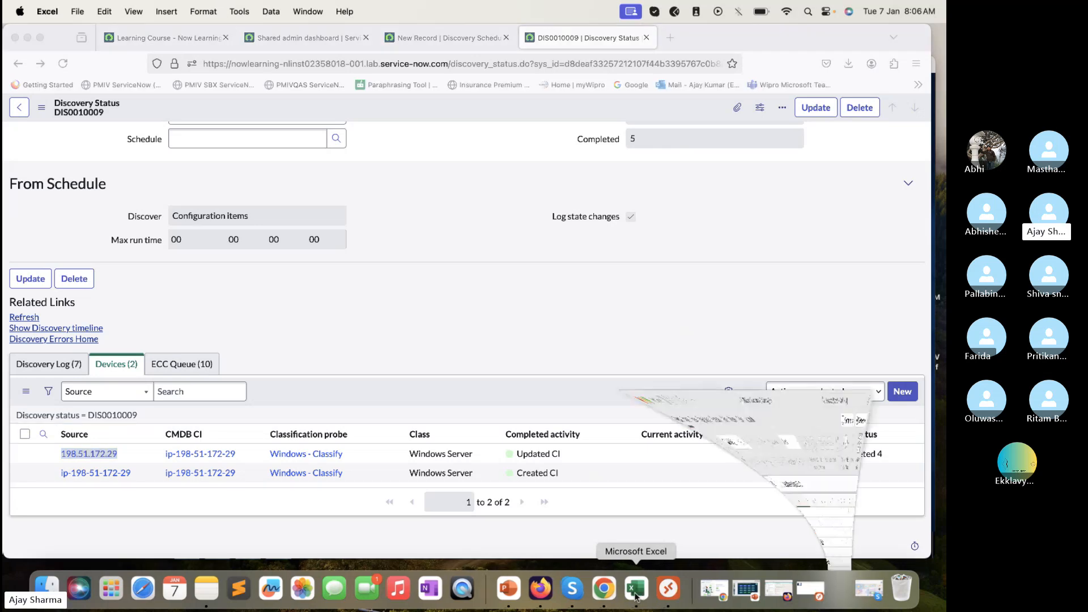
{"action": "left_click", "coordinate": [269, 165]}
{"action": "key", "text": "super+v"}
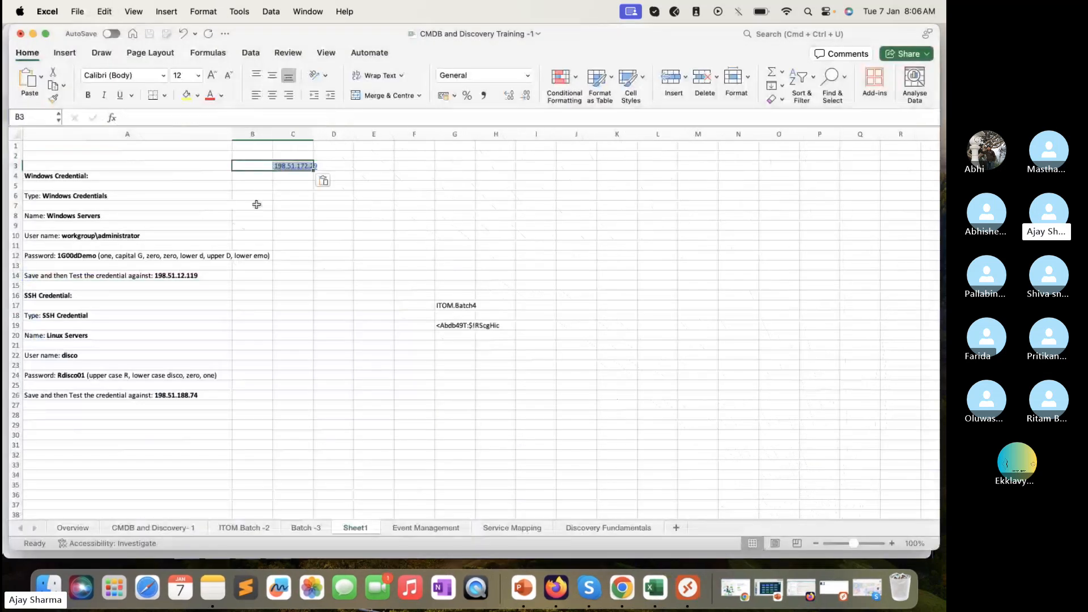
{"action": "left_click", "coordinate": [257, 185]}
{"action": "left_click_drag", "start_coordinate": [313, 134], "coordinate": [389, 135]}
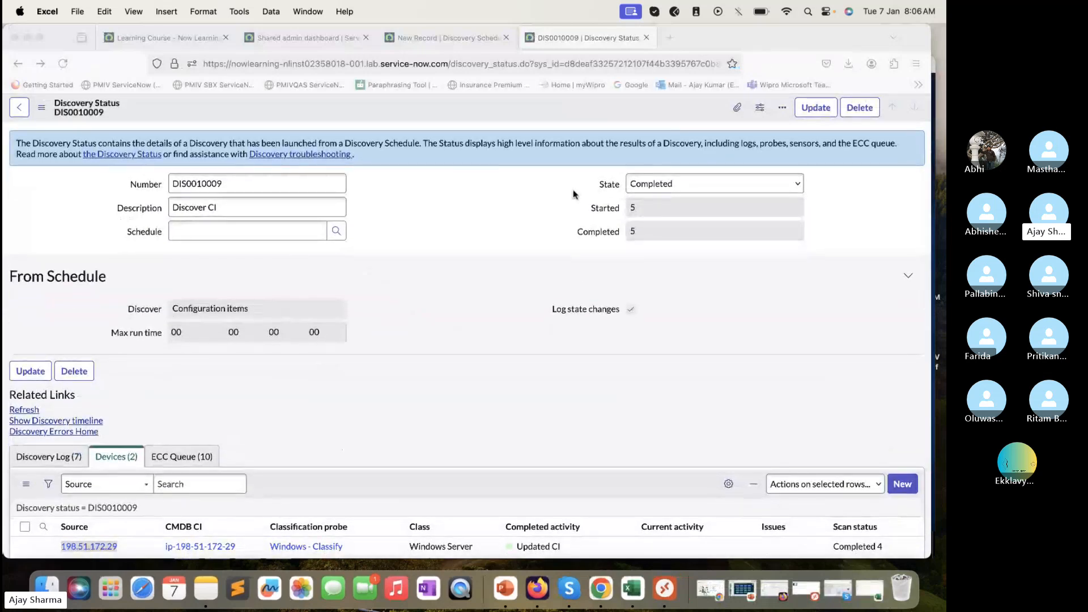
Revisit DIS0010009's ECC Queue and Devices lists, then minimise Firefox to reveal the Skype call
{"action": "scroll", "coordinate": [573, 189], "scroll_direction": "down", "scroll_amount": 3}
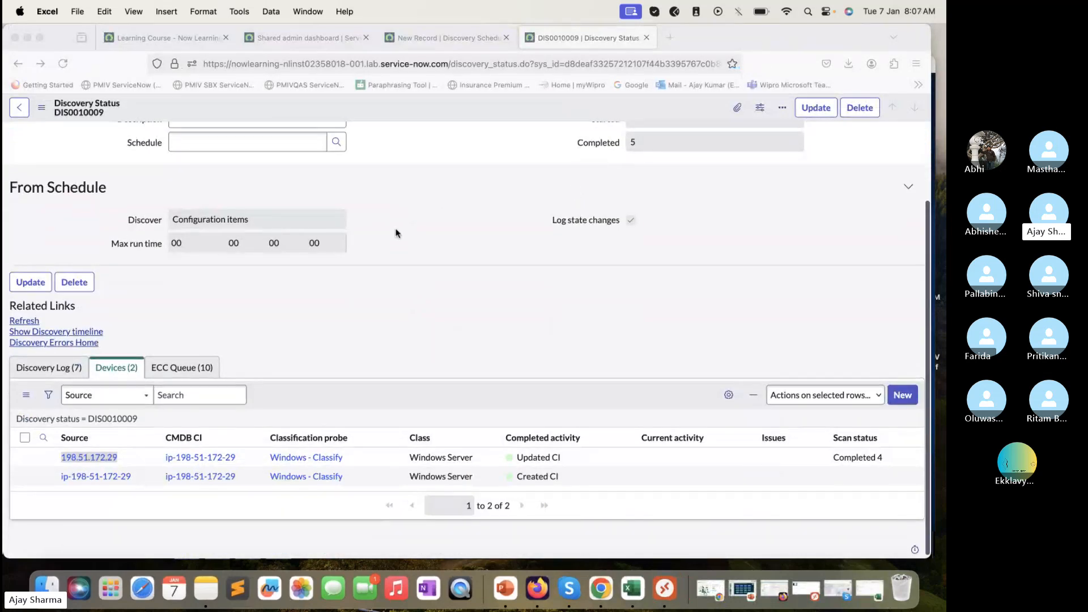
{"action": "left_click", "coordinate": [193, 368]}
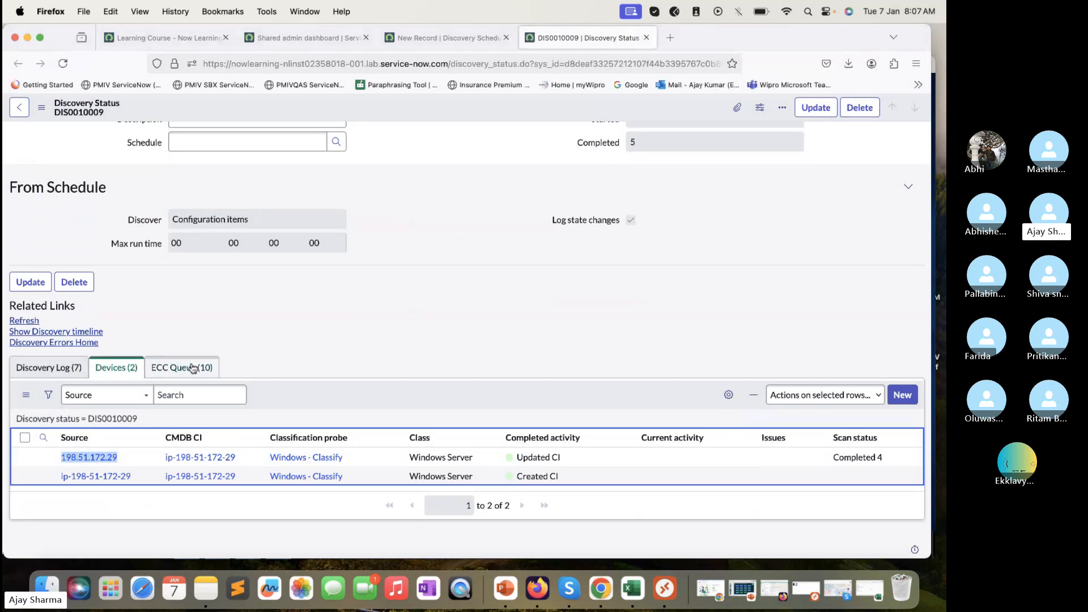
{"action": "left_click", "coordinate": [193, 368]}
{"action": "scroll", "coordinate": [192, 367], "scroll_direction": "down", "scroll_amount": 5}
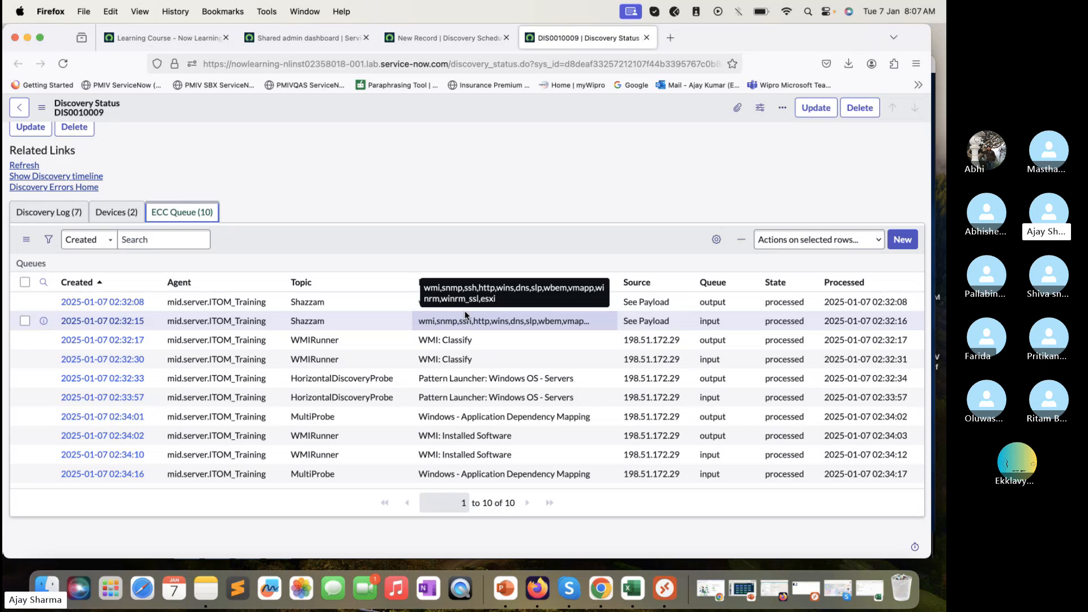
{"action": "scroll", "coordinate": [464, 311], "scroll_direction": "up", "scroll_amount": 5}
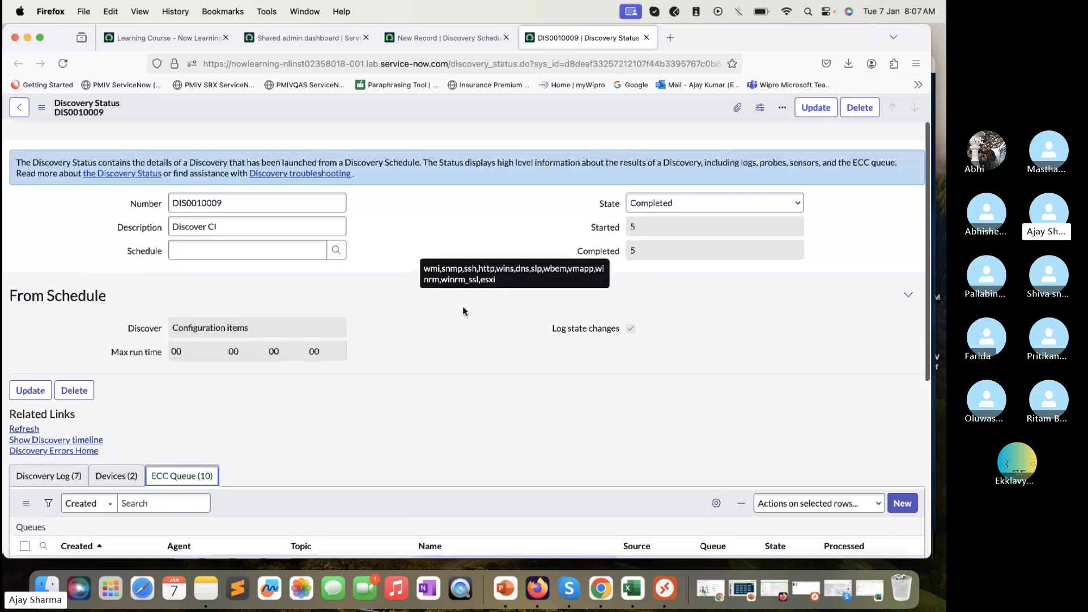
{"action": "scroll", "coordinate": [462, 311], "scroll_direction": "down", "scroll_amount": 1}
{"action": "left_click", "coordinate": [116, 457]}
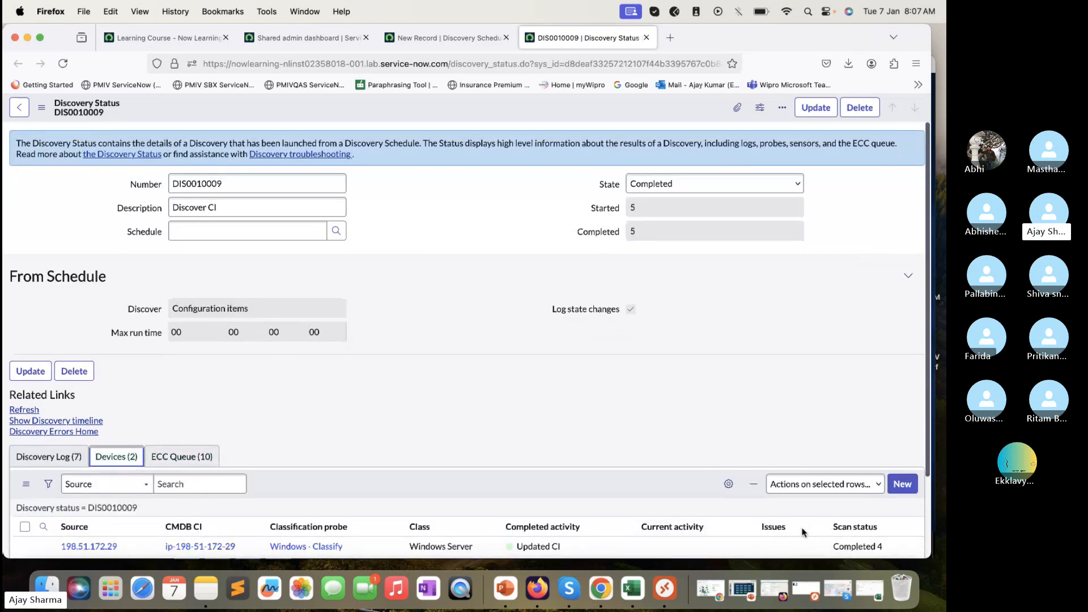
{"action": "key", "text": "super+m"}
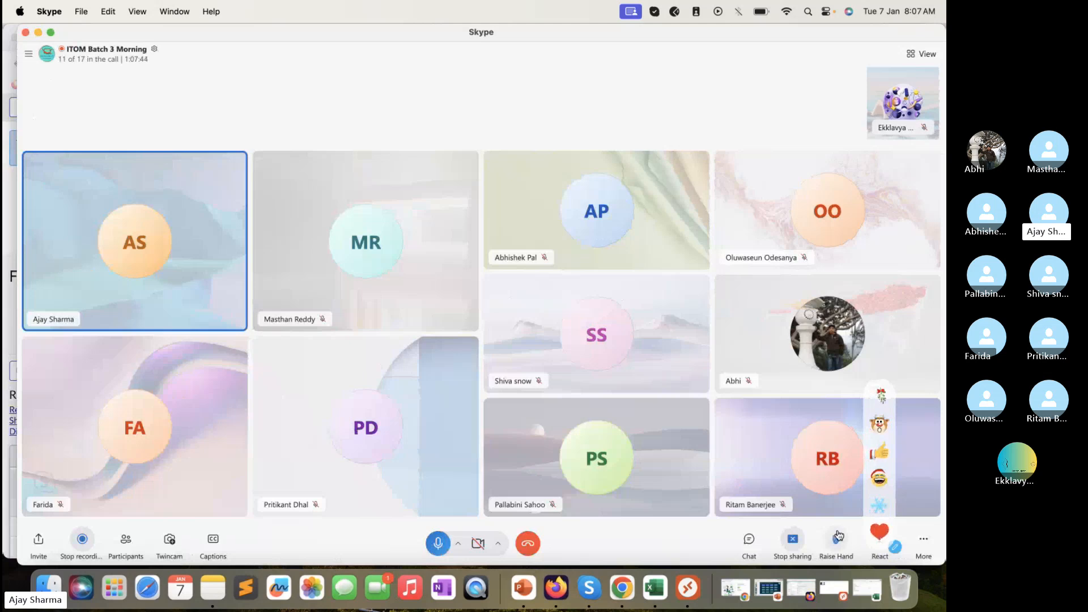